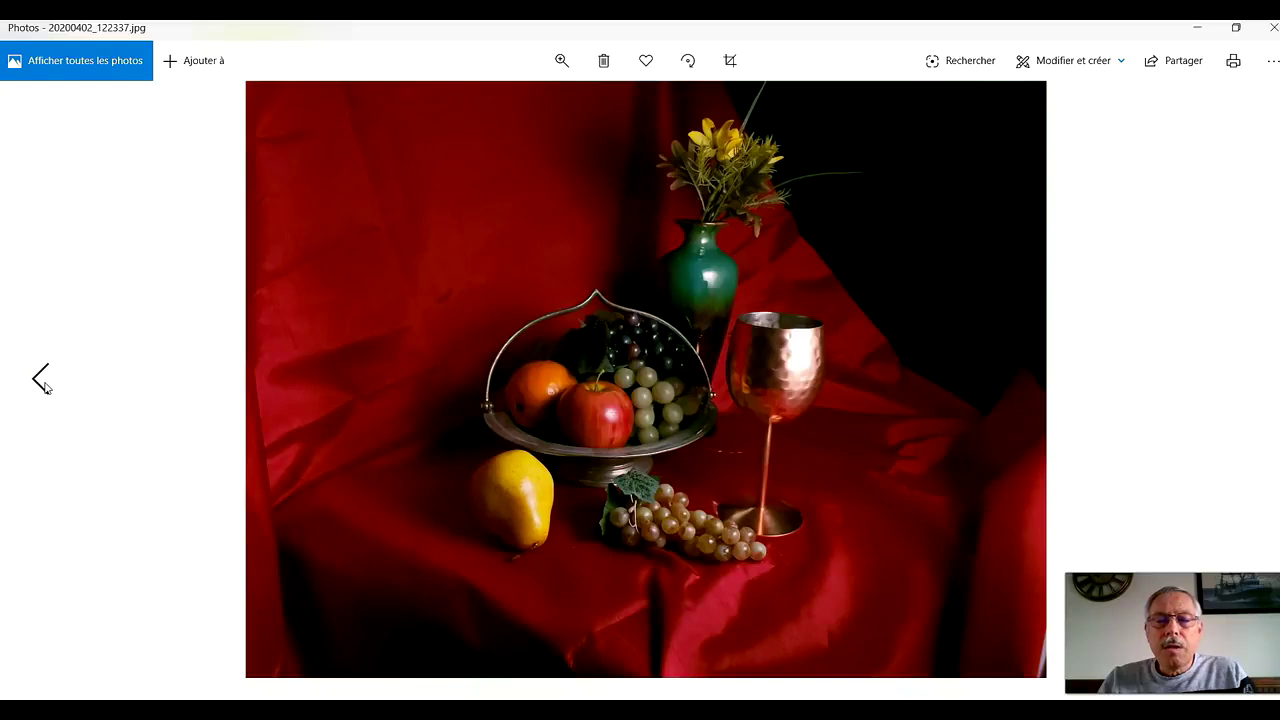
Compare the red-drape still-life photos with one another, returning to 20200402_122509.jpg.
{"action": "left_click", "coordinate": [42, 382]}
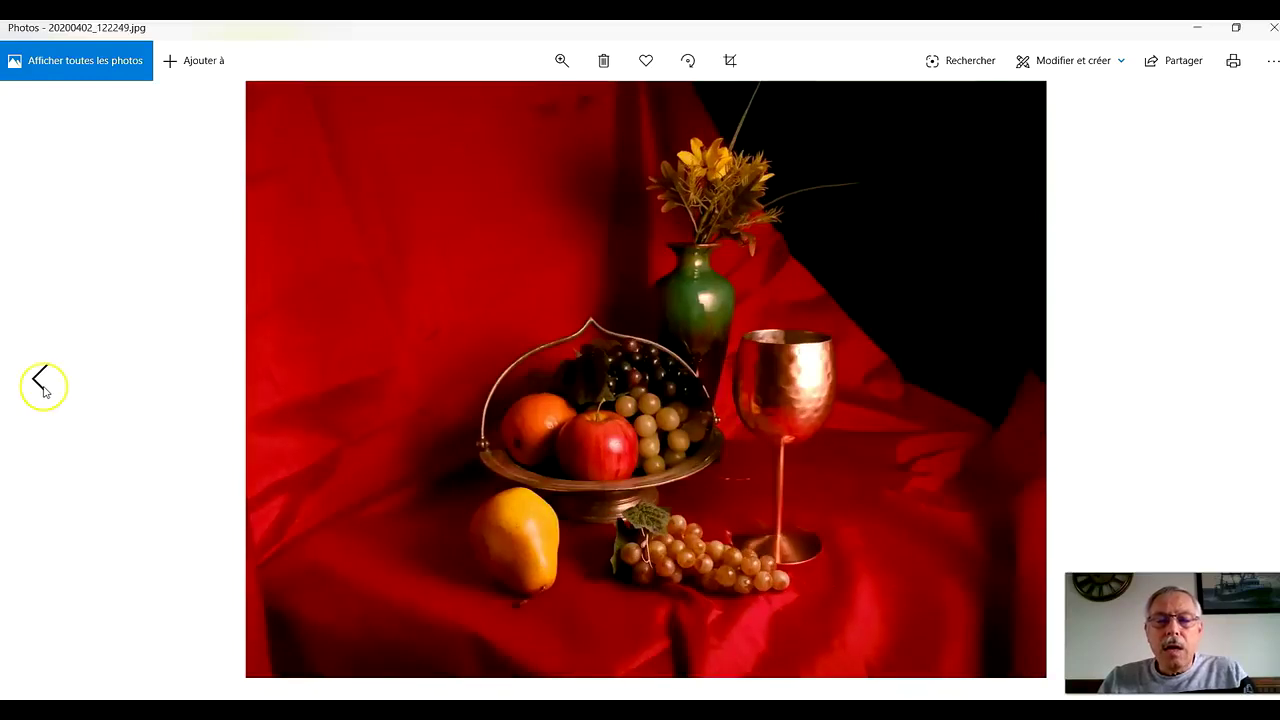
{"action": "left_click", "coordinate": [40, 378]}
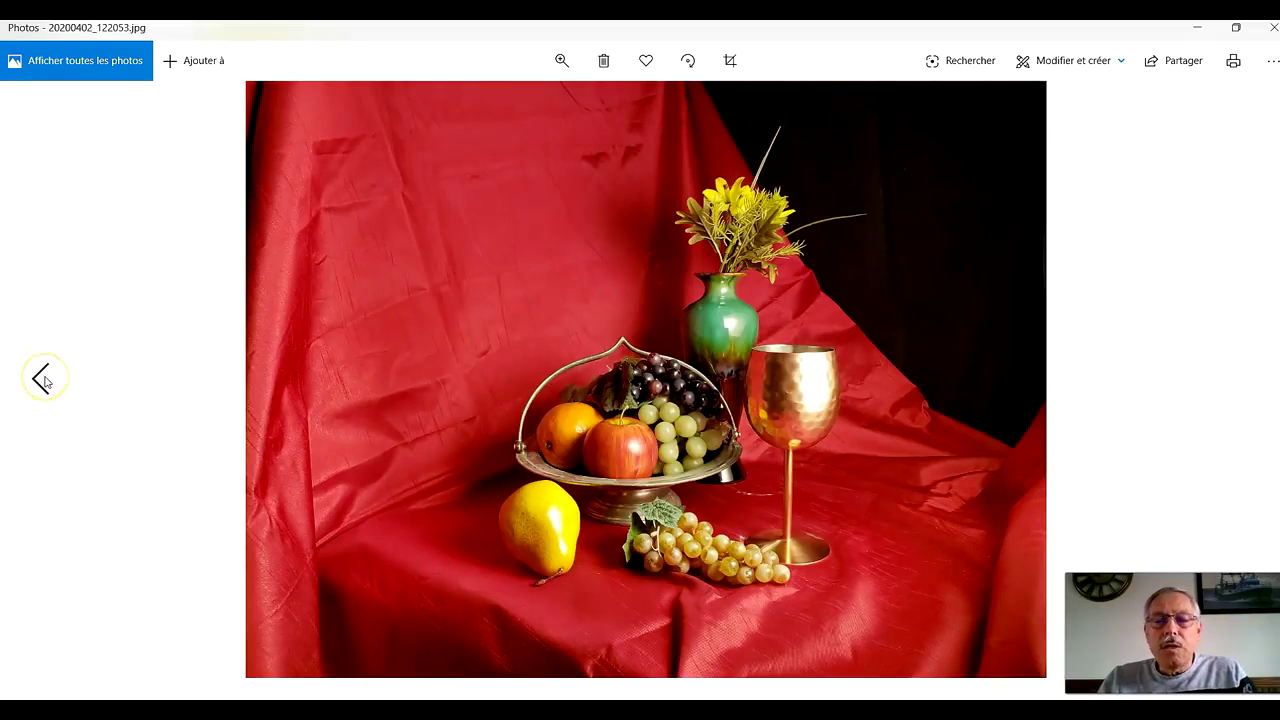
{"action": "left_click", "coordinate": [45, 382]}
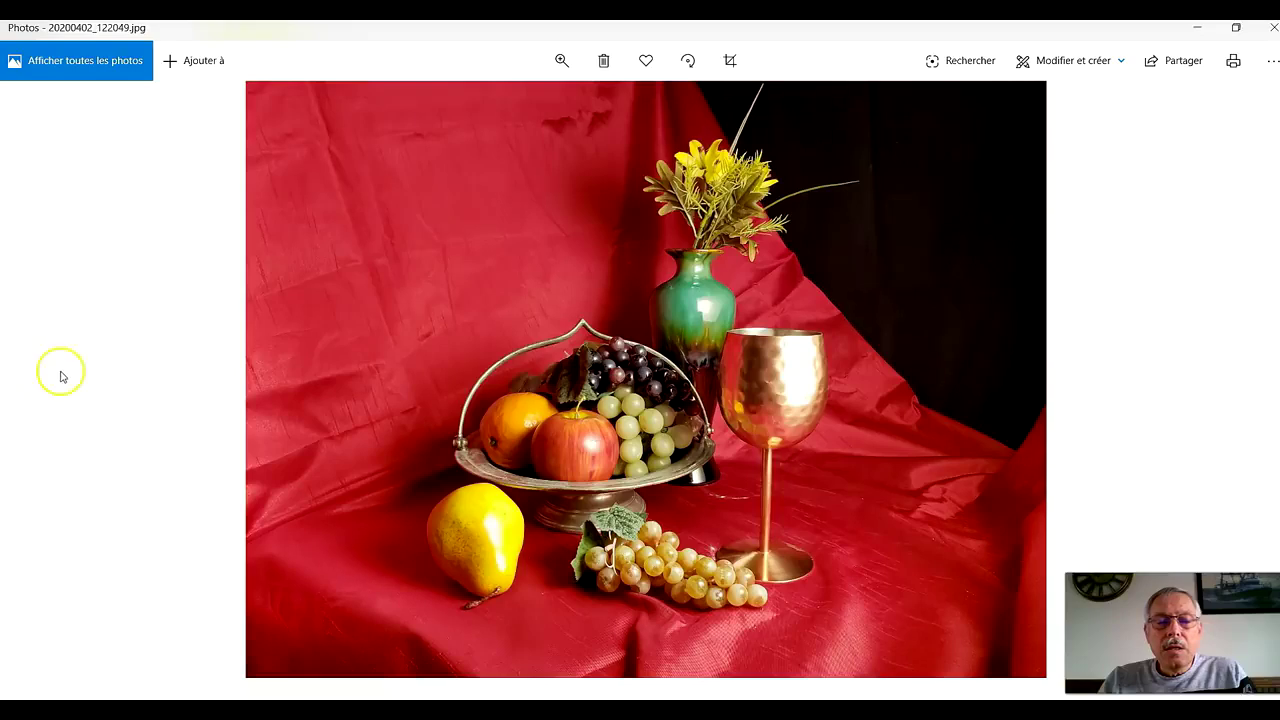
{"action": "left_click", "coordinate": [1255, 379]}
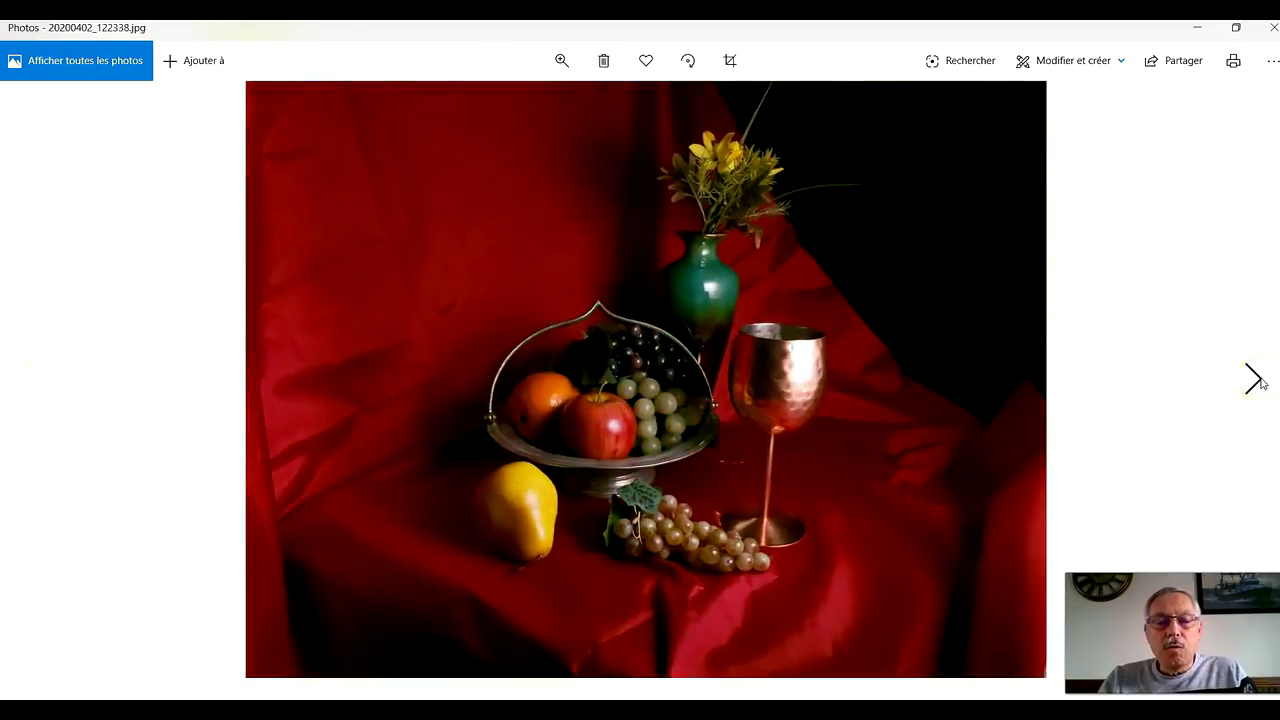
{"action": "left_click", "coordinate": [1255, 379]}
{"action": "left_click", "coordinate": [1255, 379]}
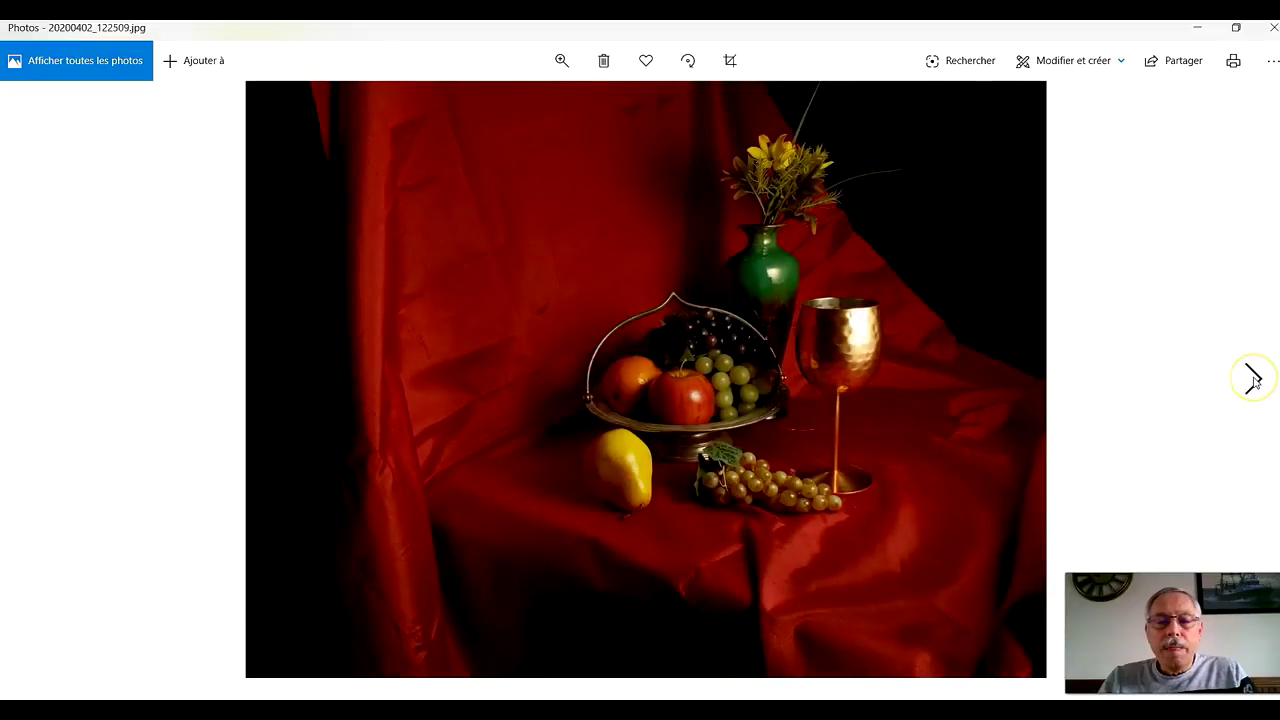
{"action": "left_click", "coordinate": [1255, 379]}
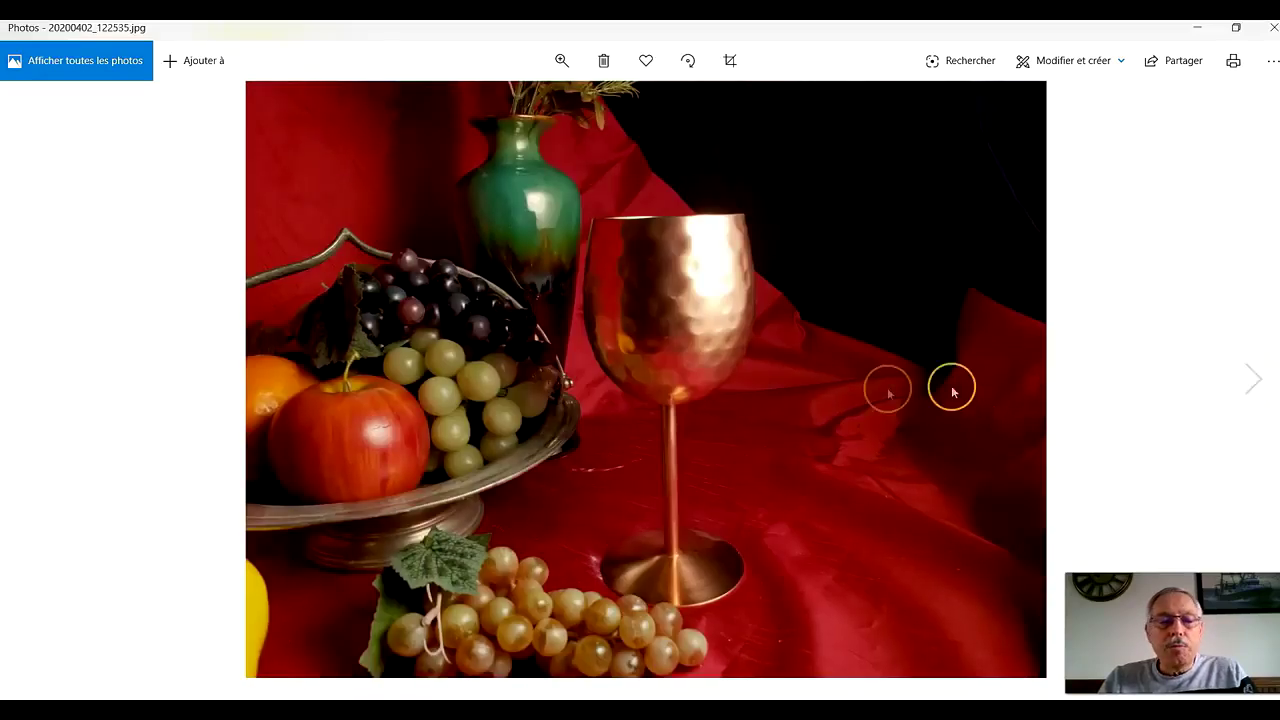
{"action": "left_click", "coordinate": [42, 381]}
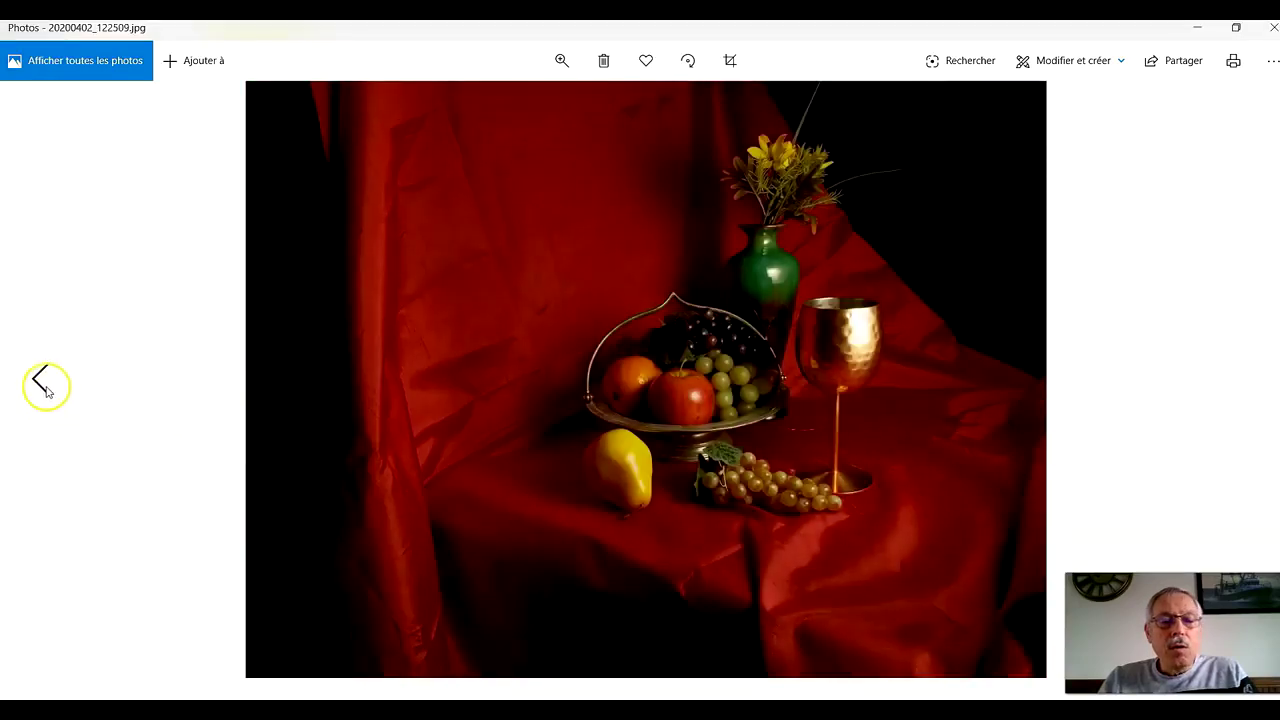
{"action": "left_click", "coordinate": [42, 381]}
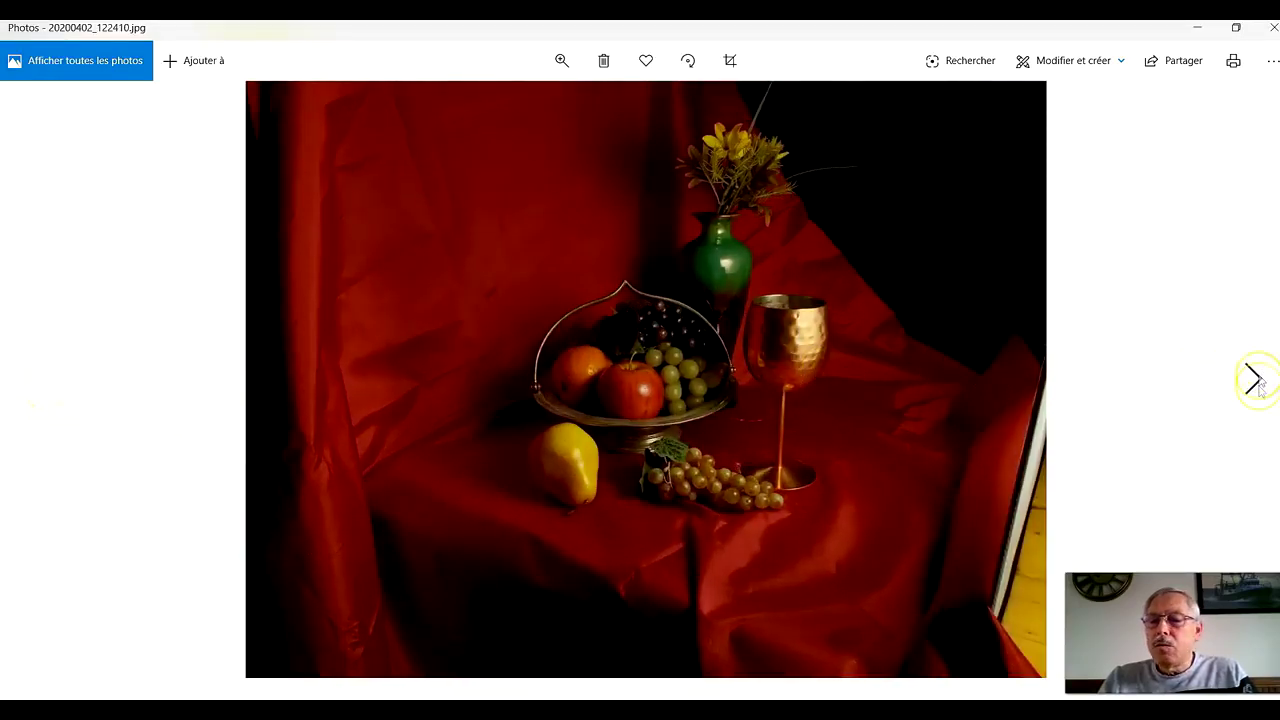
{"action": "left_click", "coordinate": [1255, 381]}
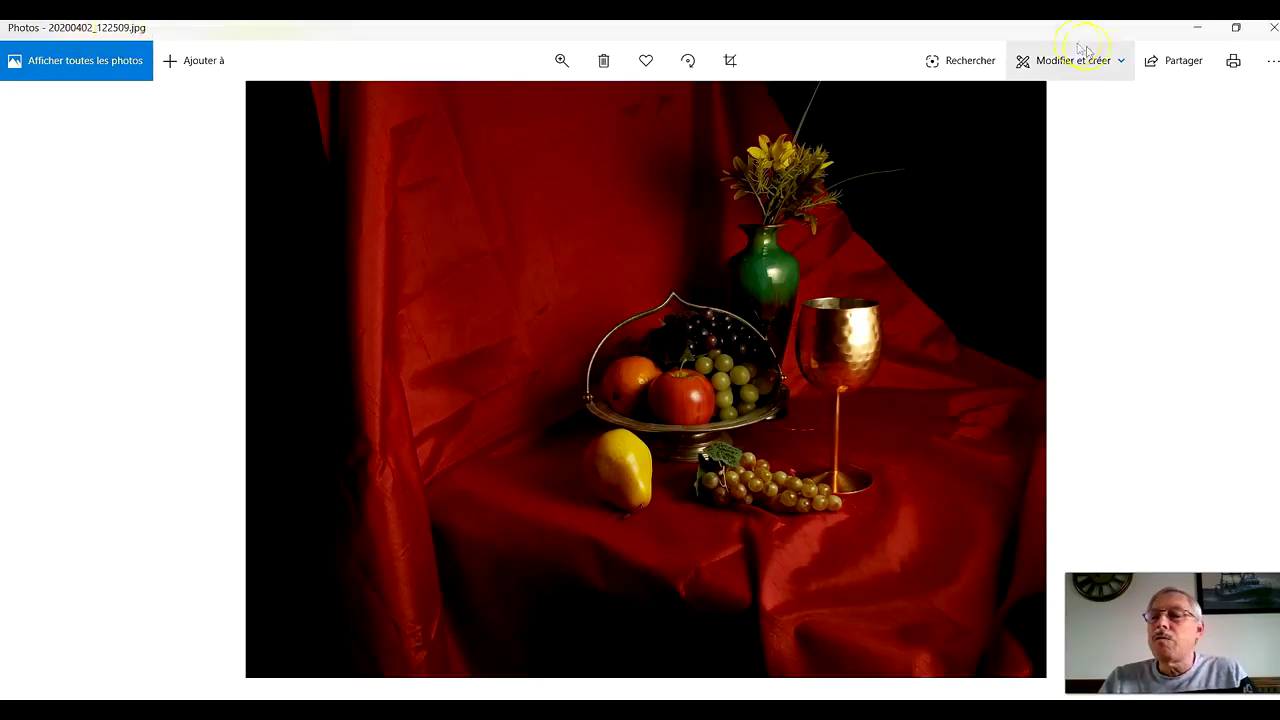
Close the photo viewer and open 20200402_122509.jpg from the nature morte folder in Photoshop.
{"action": "left_click", "coordinate": [1273, 27]}
{"action": "left_click", "coordinate": [1134, 272]}
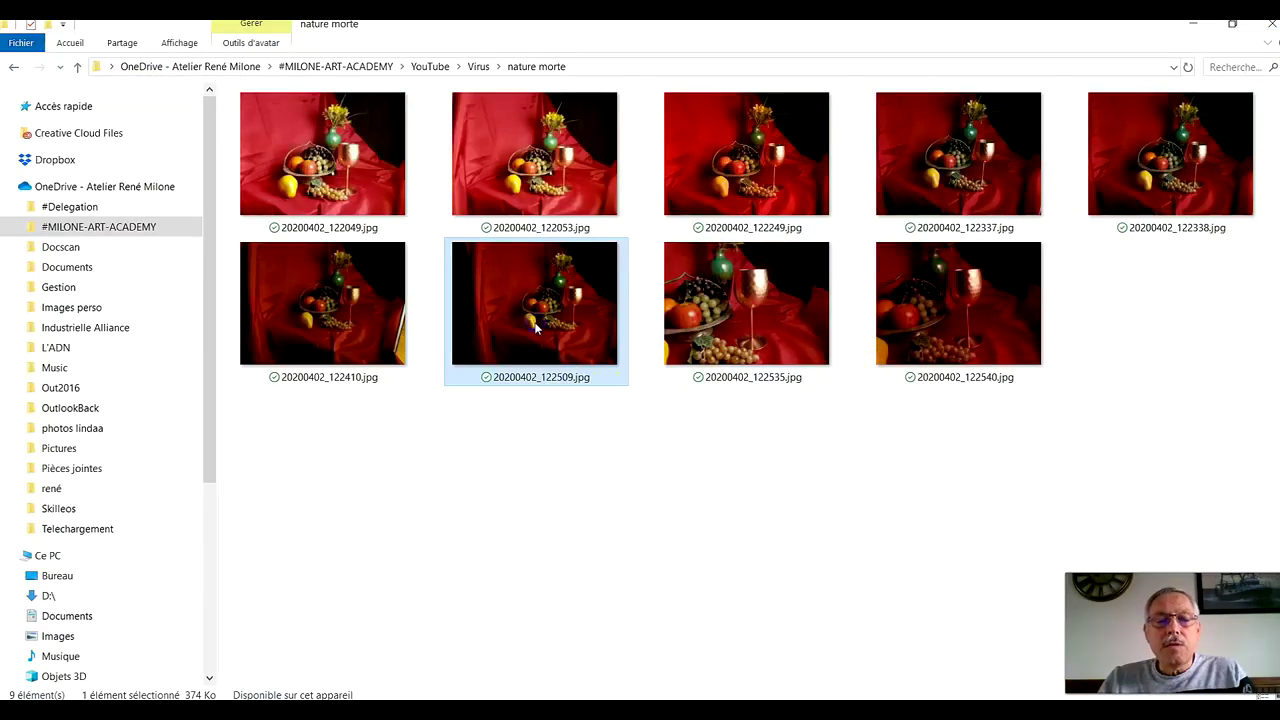
{"action": "left_click", "coordinate": [1230, 28]}
{"action": "scroll", "coordinate": [790, 380], "scroll_direction": "down", "scroll_amount": 2}
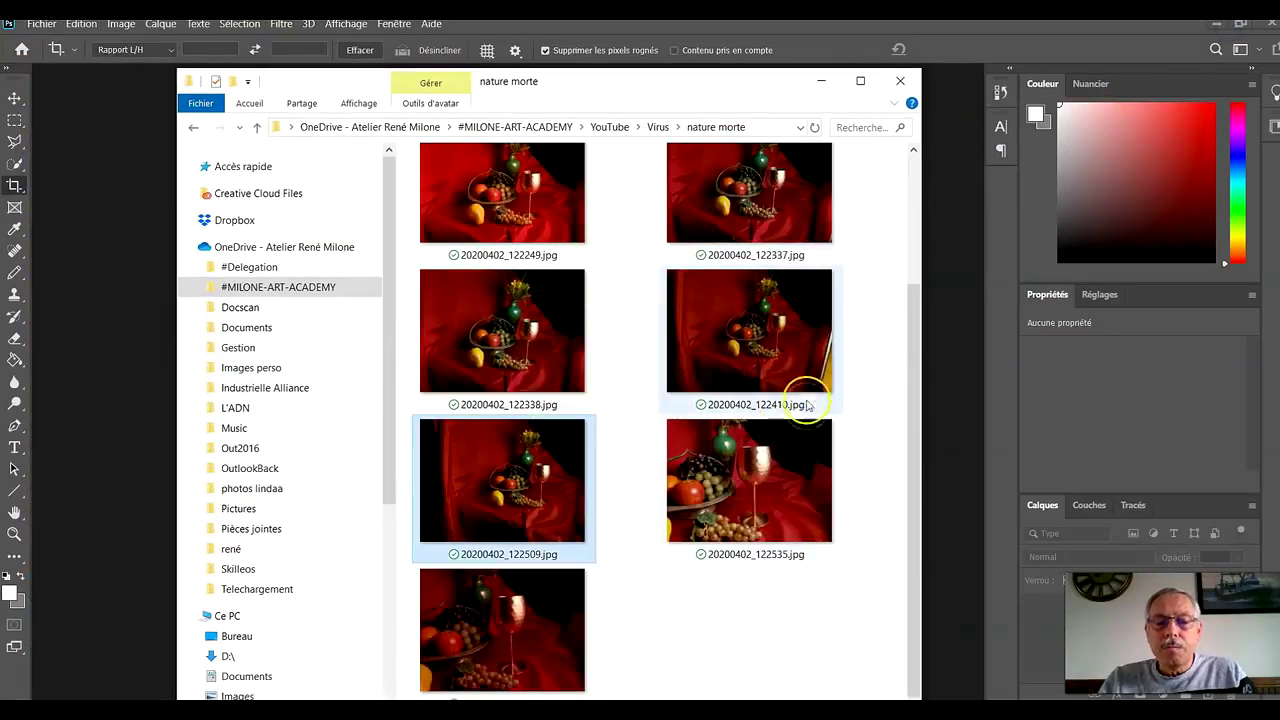
{"action": "left_click_drag", "start_coordinate": [532, 497], "coordinate": [130, 515]}
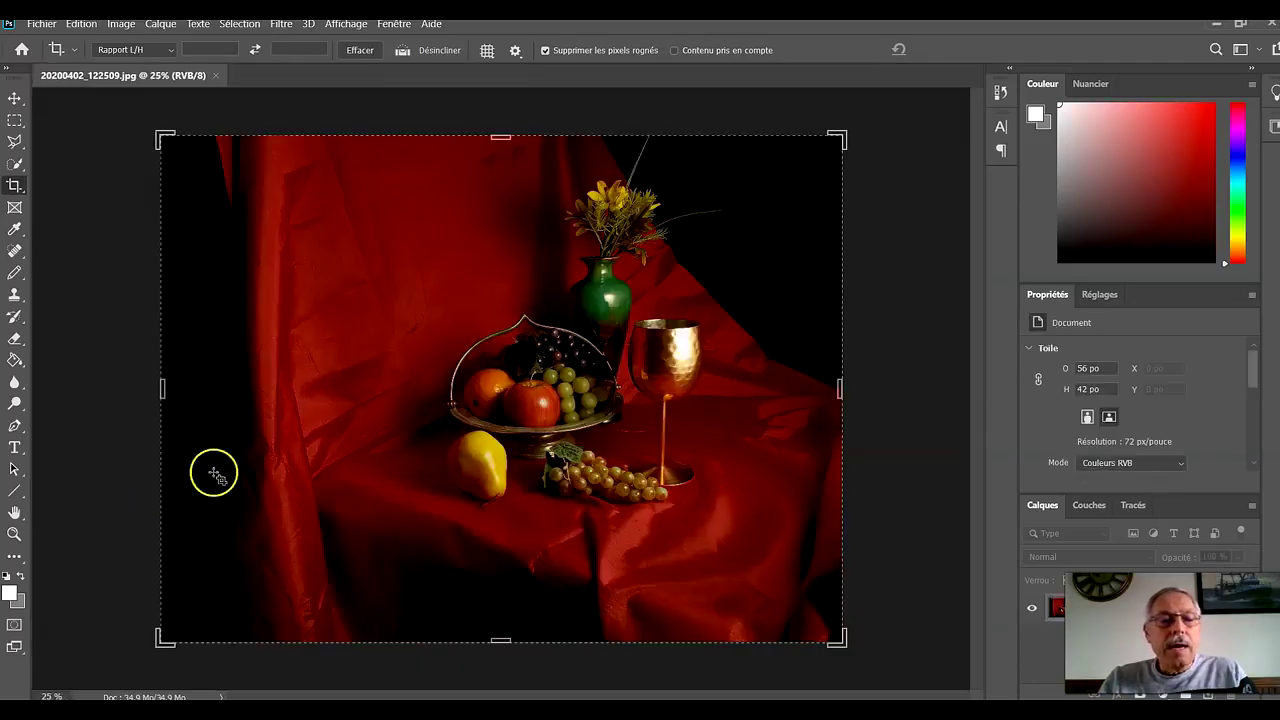
Switch to the Move tool and duplicate the Arrière-plan layer within the same document.
{"action": "left_click", "coordinate": [15, 98]}
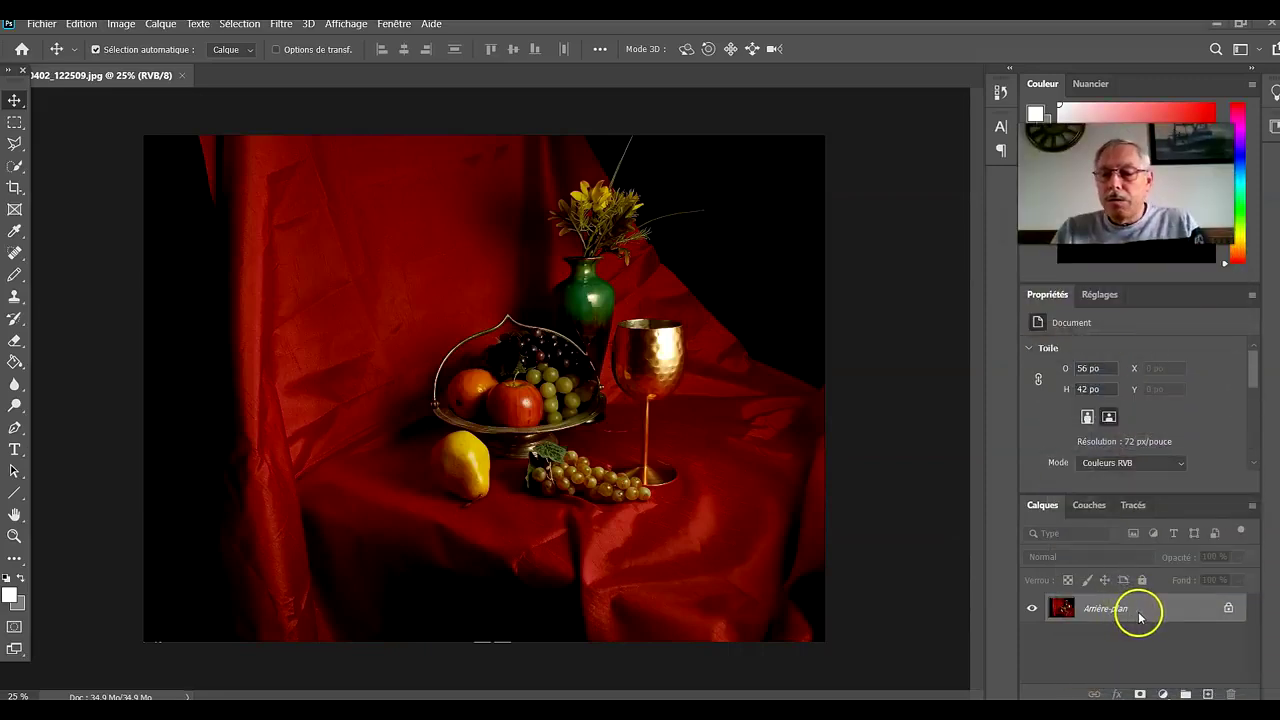
{"action": "right_click", "coordinate": [1138, 614]}
{"action": "left_click", "coordinate": [1128, 437]}
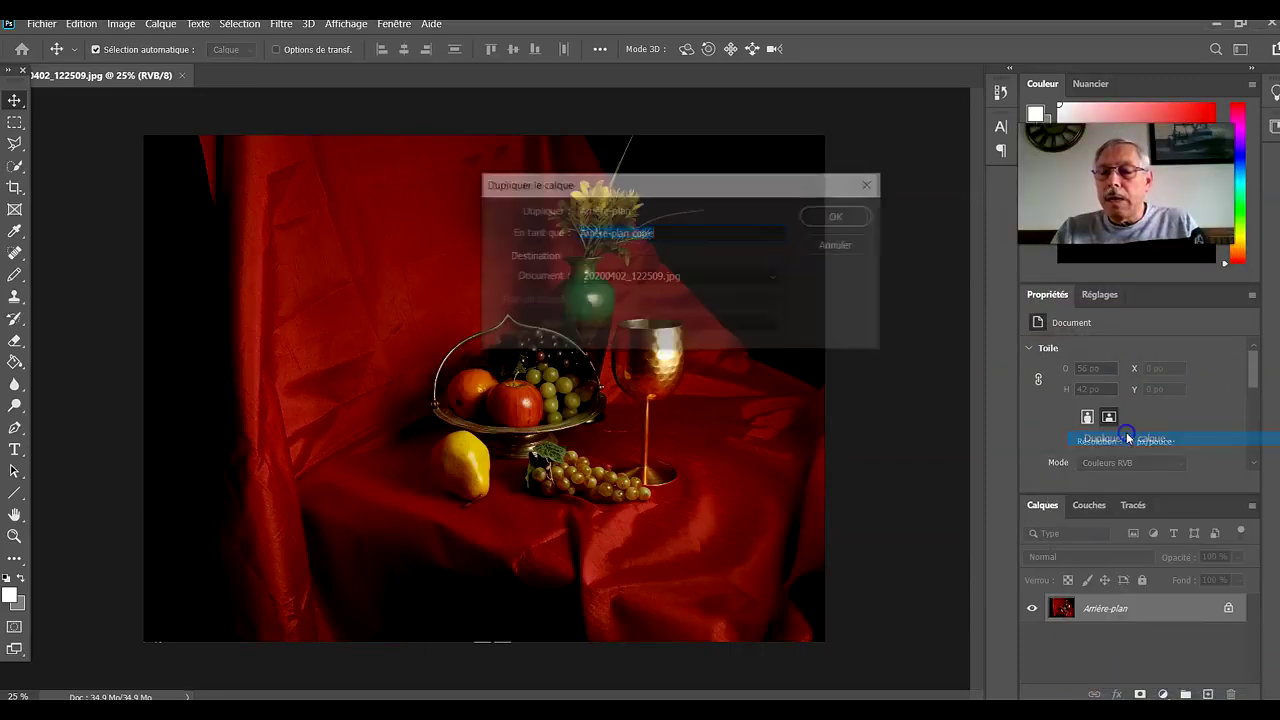
{"action": "left_click", "coordinate": [856, 217]}
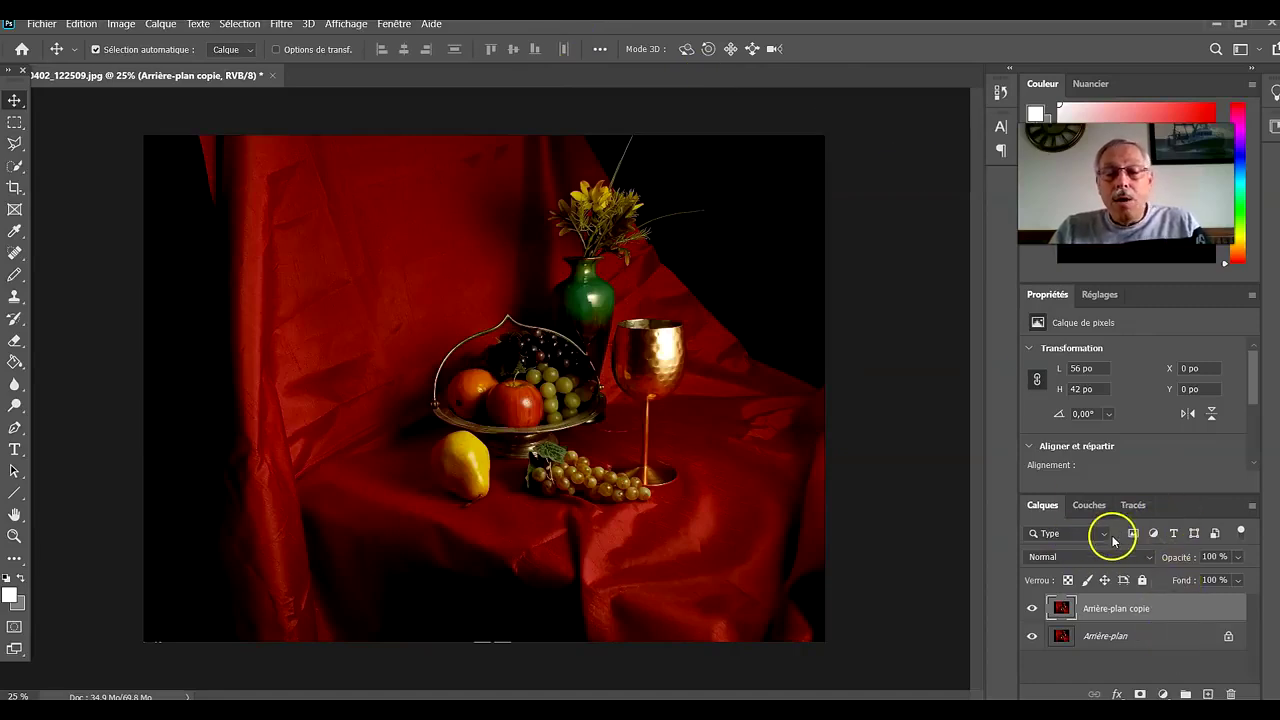
{"action": "left_click", "coordinate": [973, 471]}
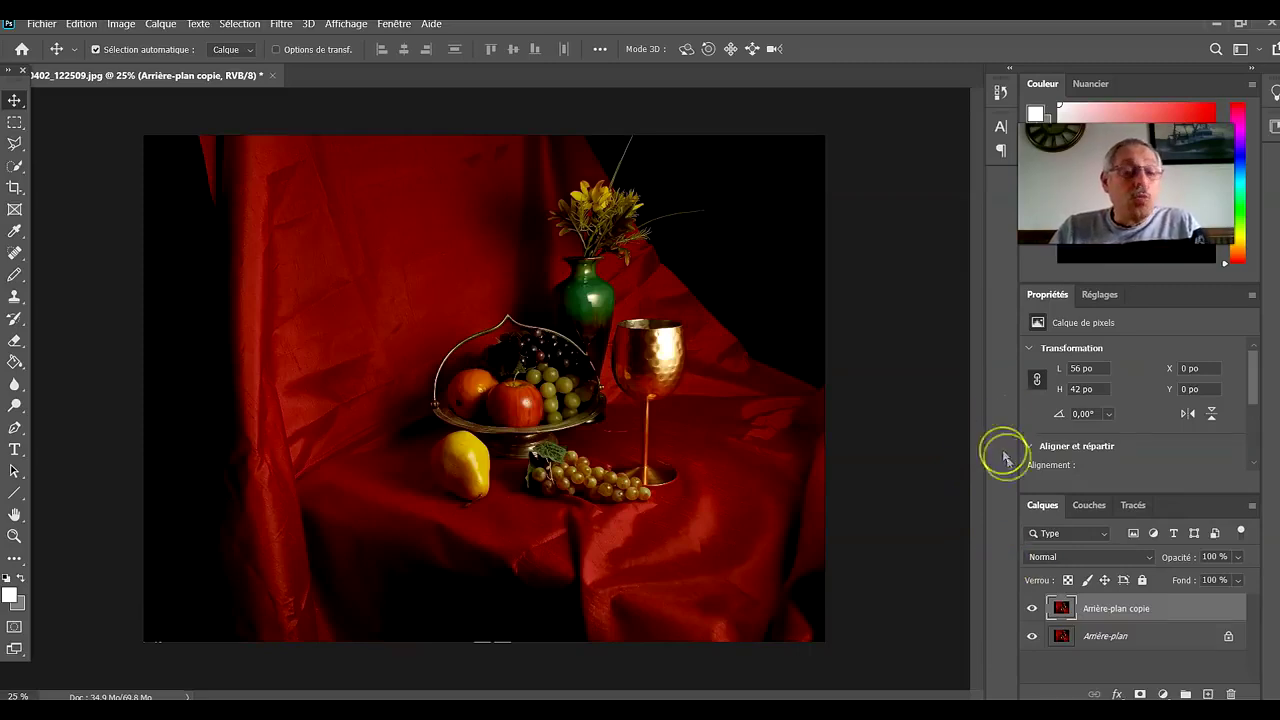
{"action": "left_click", "coordinate": [983, 399]}
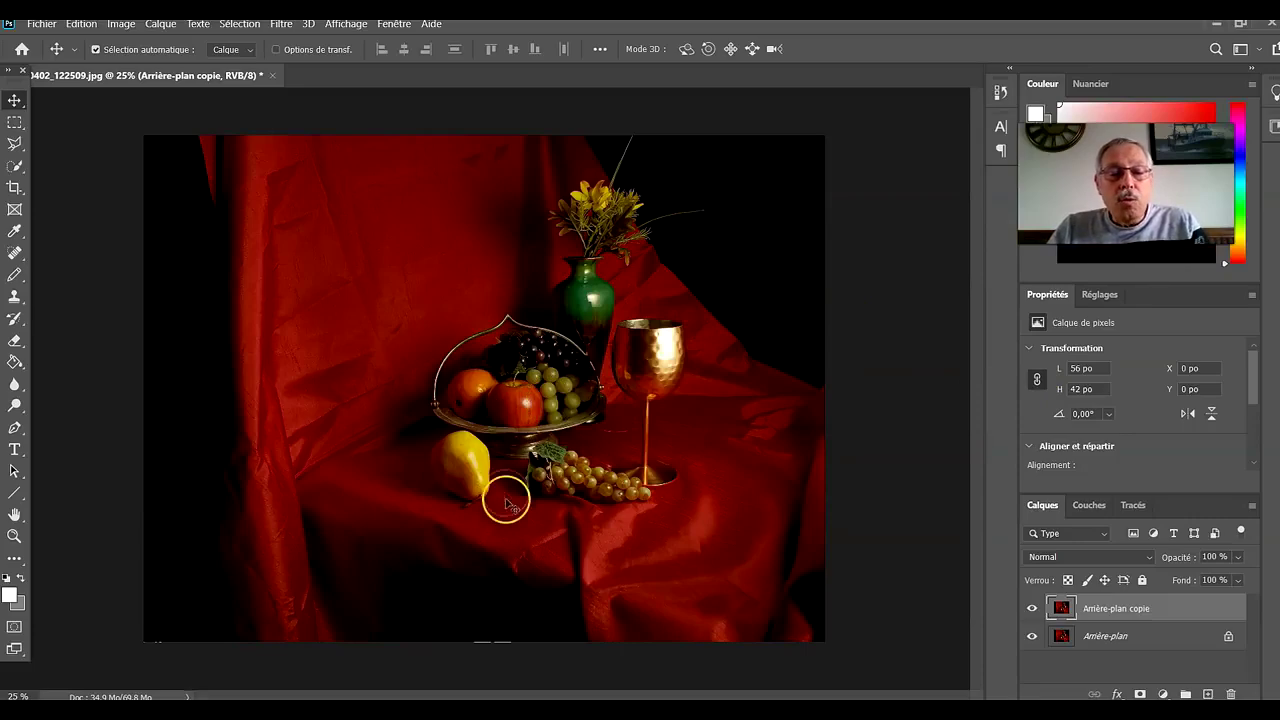
Examine the dark grapes, green grapes and apple in the fruit basket up close, then the whole composition.
{"action": "scroll", "coordinate": [571, 303], "scroll_direction": "up", "scroll_amount": 2}
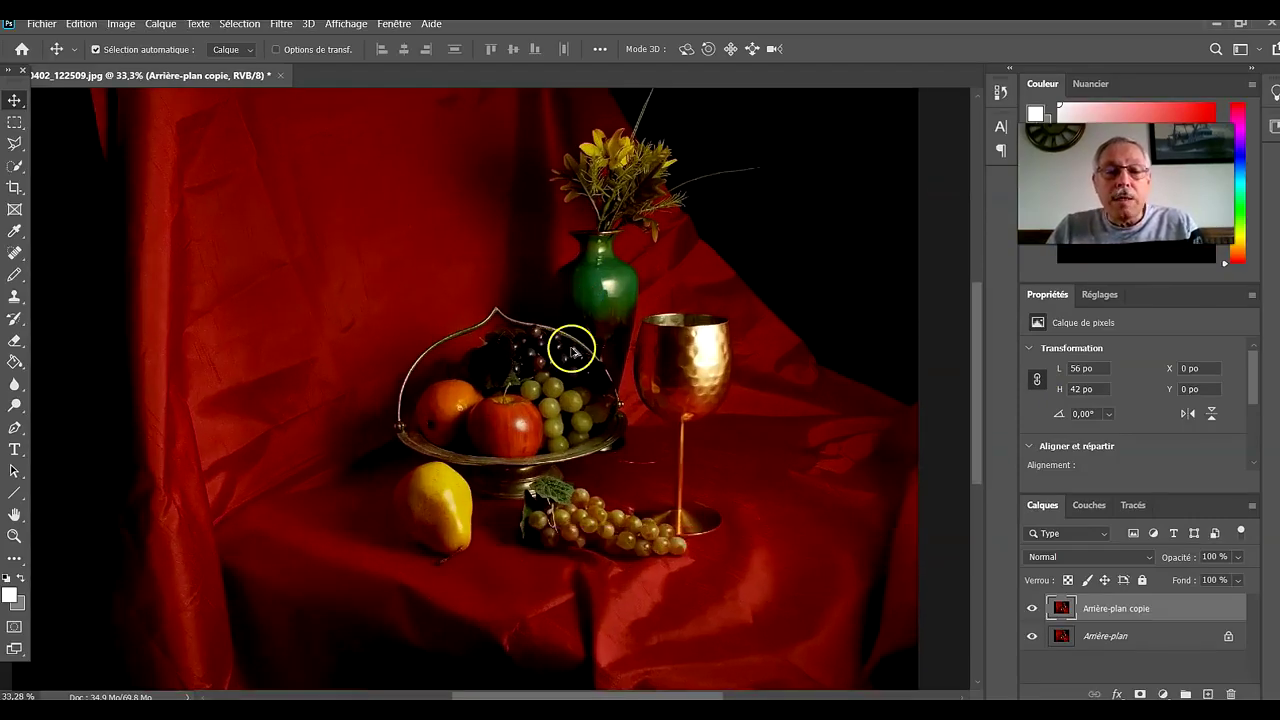
{"action": "scroll", "coordinate": [573, 350], "scroll_direction": "up", "scroll_amount": 5}
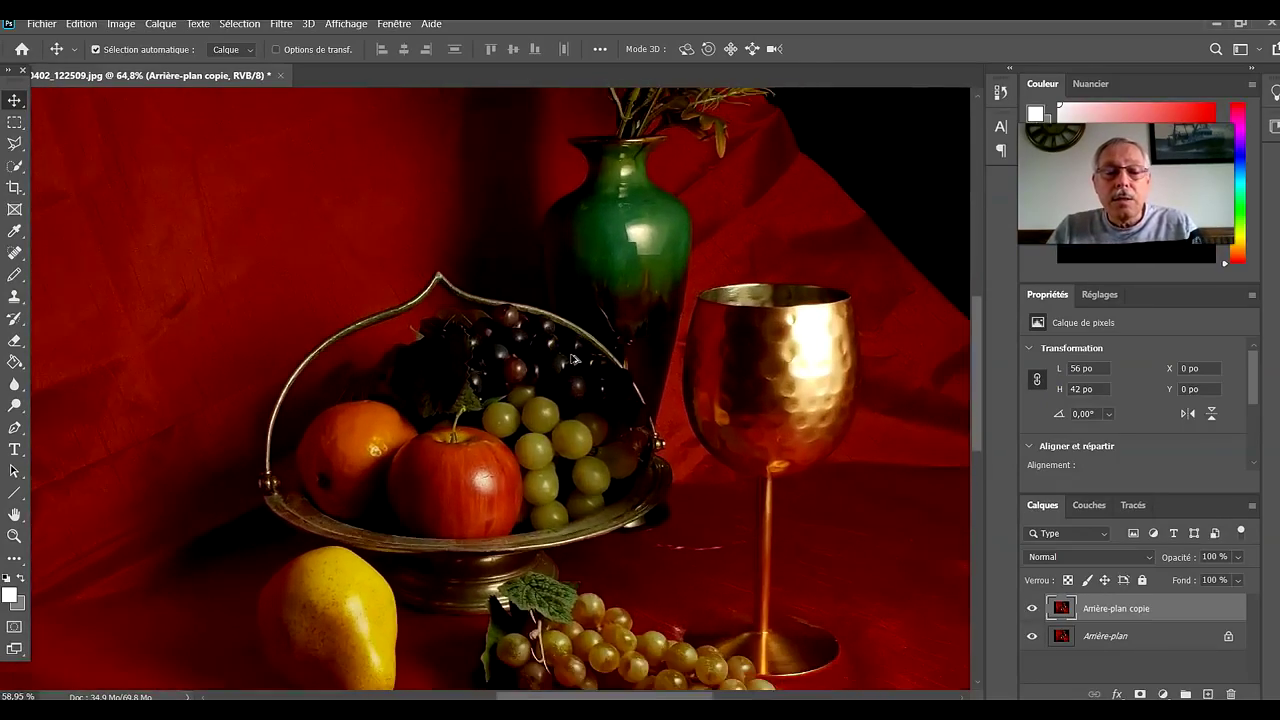
{"action": "scroll", "coordinate": [573, 358], "scroll_direction": "up", "scroll_amount": 3}
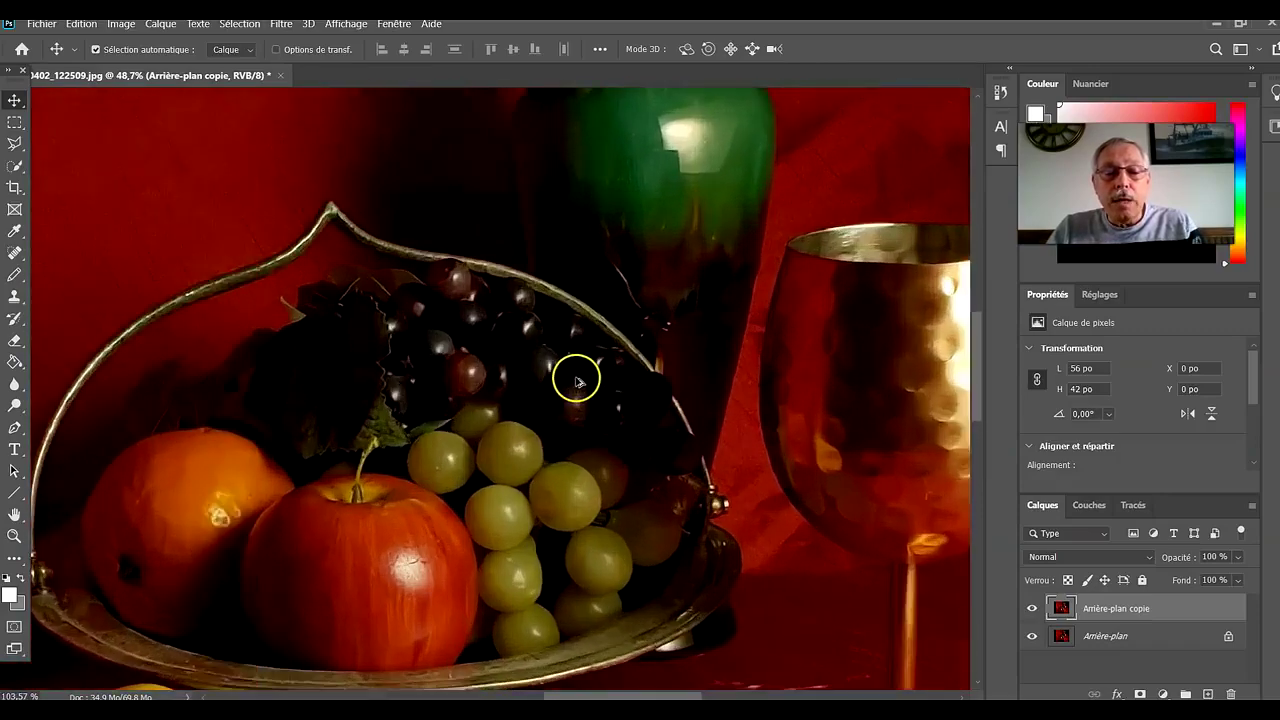
{"action": "scroll", "coordinate": [577, 381], "scroll_direction": "up", "scroll_amount": 4}
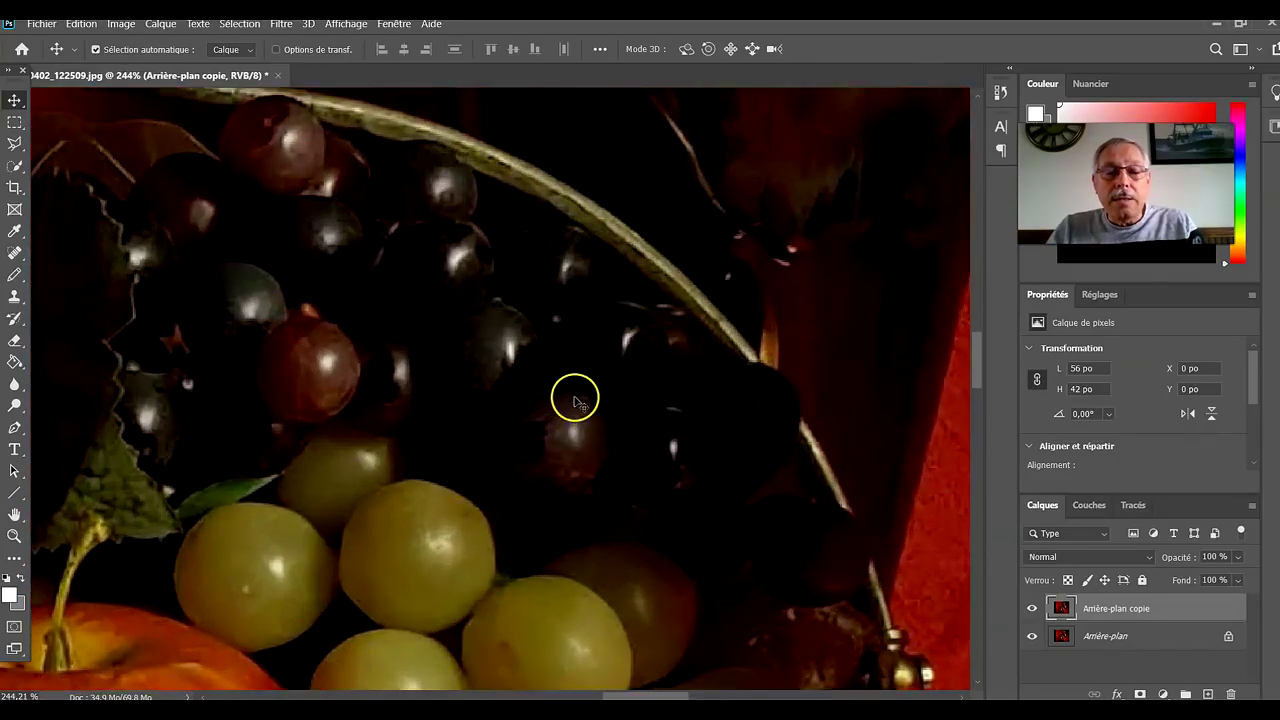
{"action": "left_click_drag", "start_coordinate": [575, 450], "coordinate": [640, 346]}
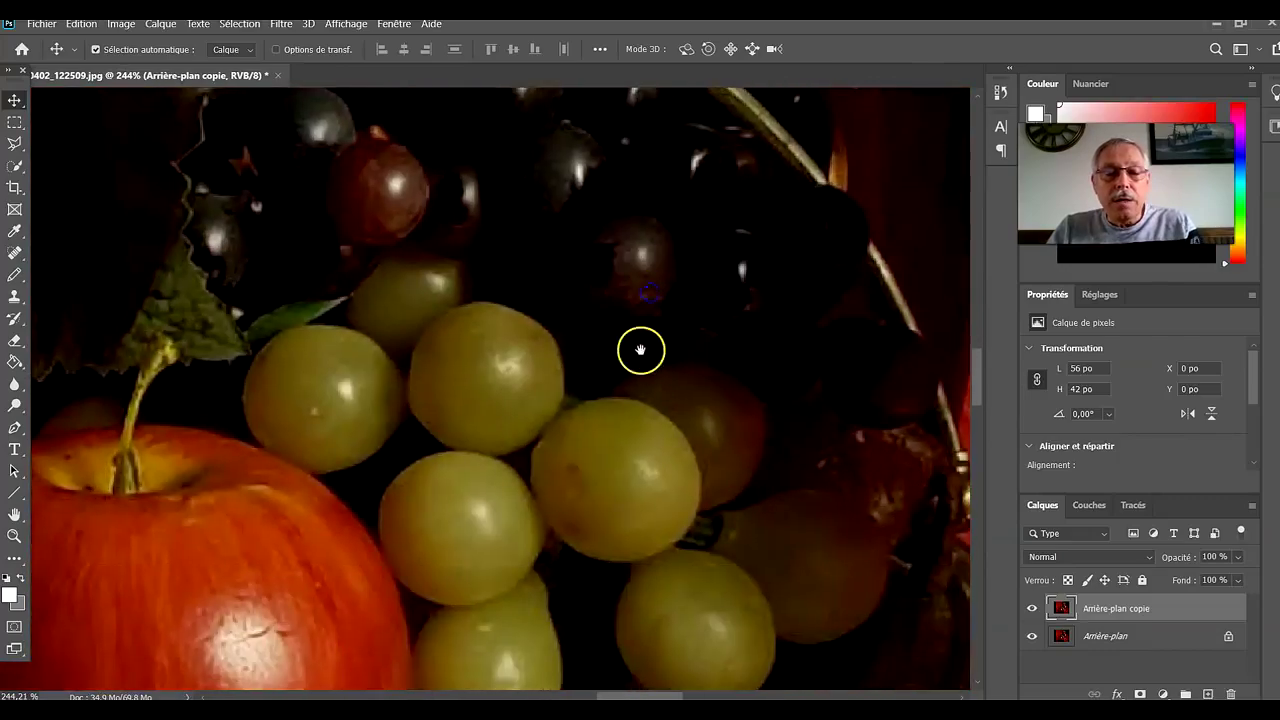
{"action": "left_click_drag", "start_coordinate": [600, 474], "coordinate": [609, 283]}
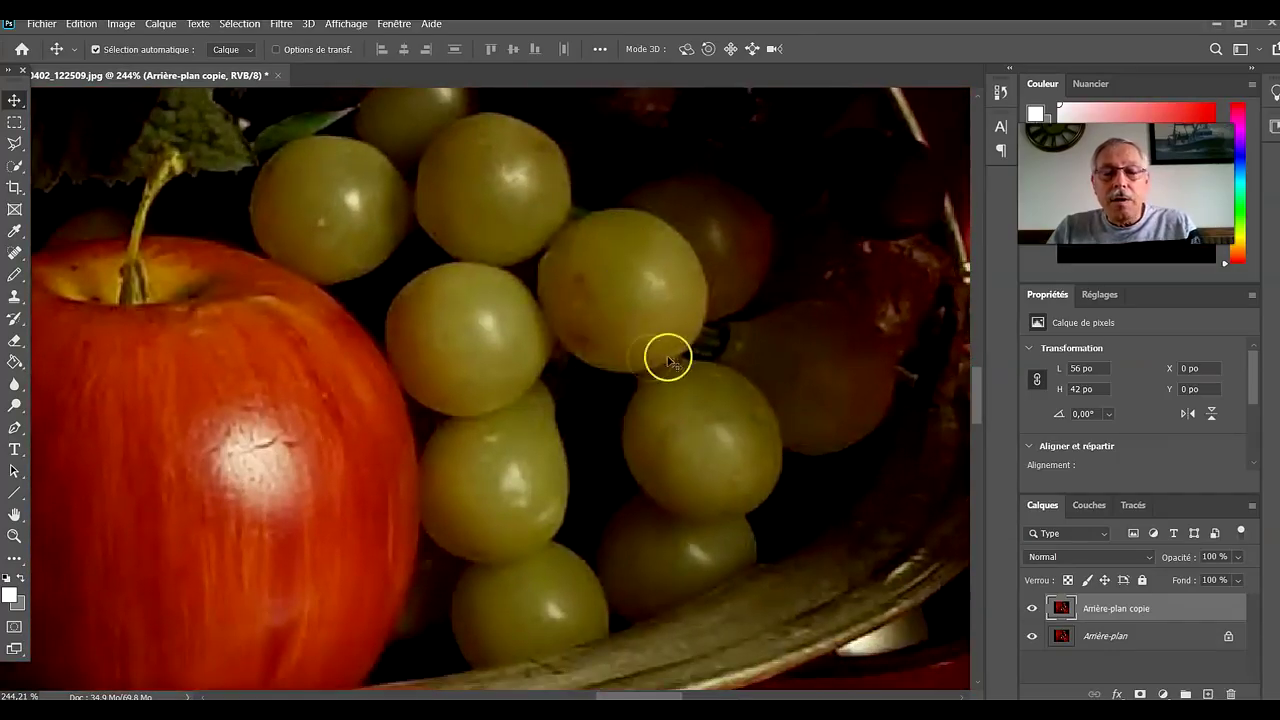
{"action": "scroll", "coordinate": [604, 348], "scroll_direction": "down", "scroll_amount": 2}
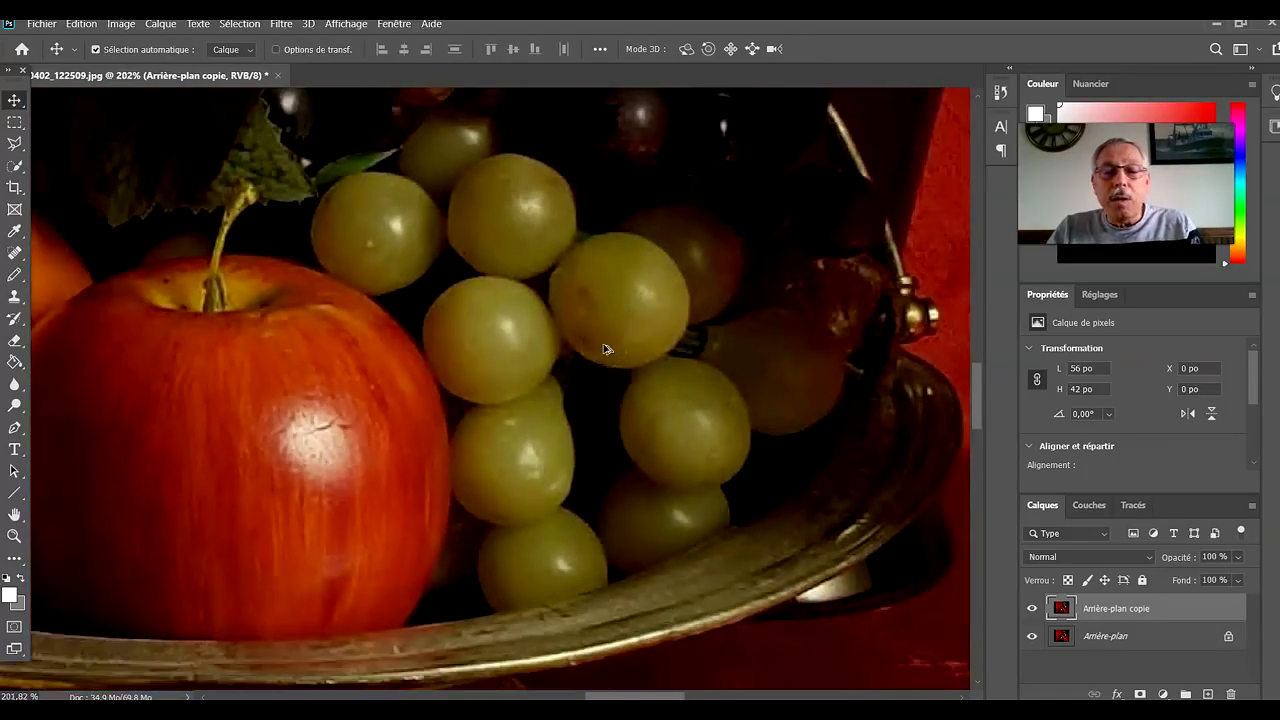
{"action": "scroll", "coordinate": [604, 348], "scroll_direction": "down", "scroll_amount": 6}
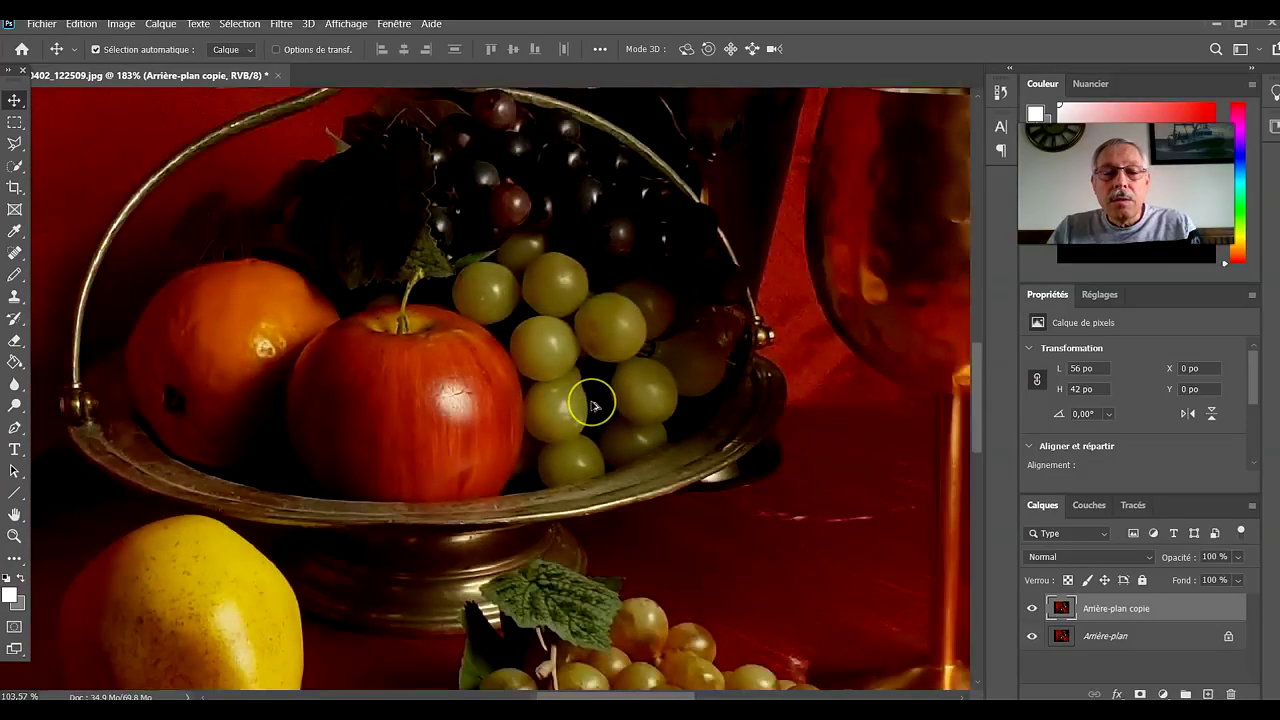
{"action": "scroll", "coordinate": [593, 405], "scroll_direction": "down", "scroll_amount": 5}
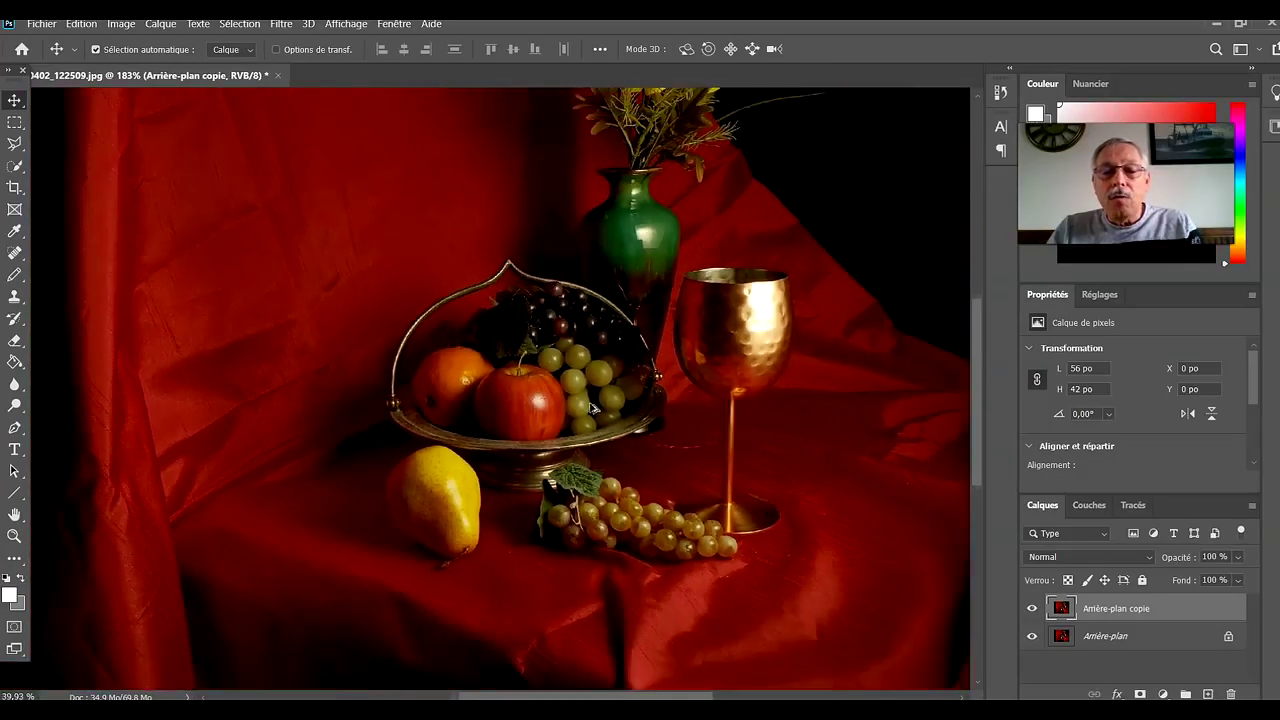
{"action": "scroll", "coordinate": [593, 405], "scroll_direction": "down", "scroll_amount": 2}
{"action": "scroll", "coordinate": [597, 395], "scroll_direction": "up", "scroll_amount": 4}
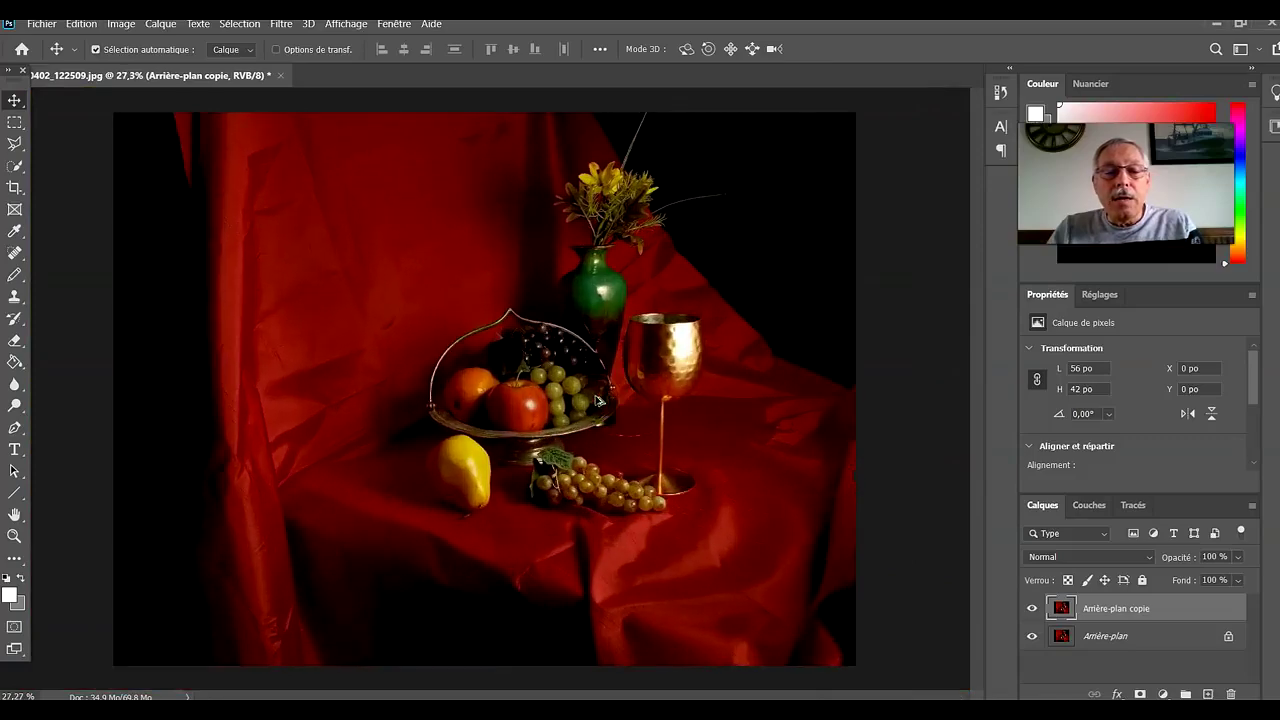
{"action": "scroll", "coordinate": [620, 429], "scroll_direction": "down", "scroll_amount": 1}
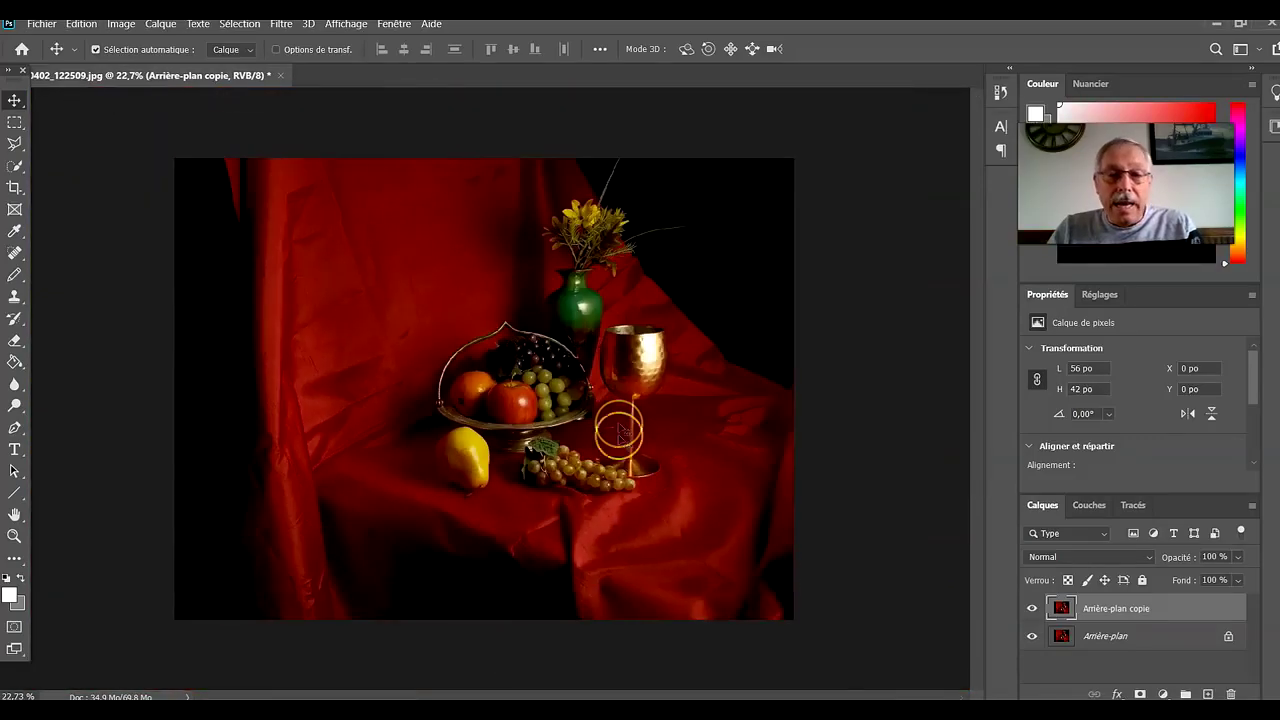
Add a Levels (Niveaux) adjustment layer above the duplicated background layer.
{"action": "left_click", "coordinate": [1101, 295]}
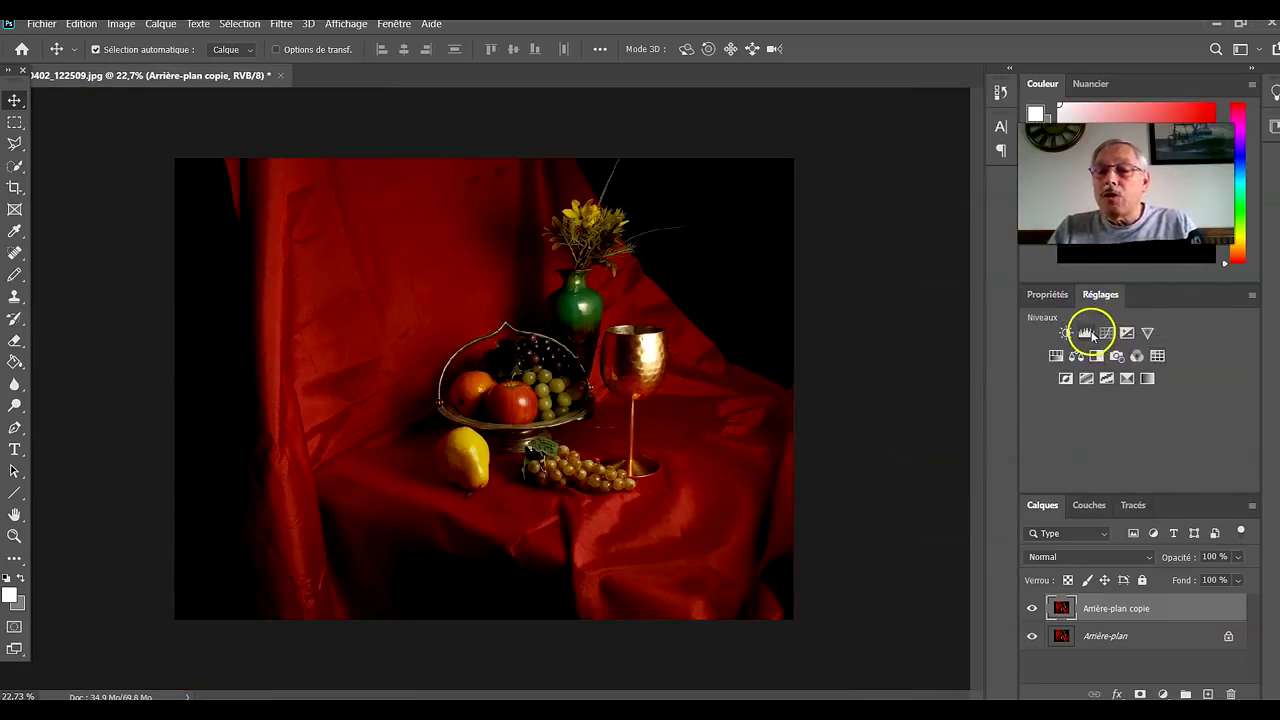
{"action": "left_click", "coordinate": [1088, 334]}
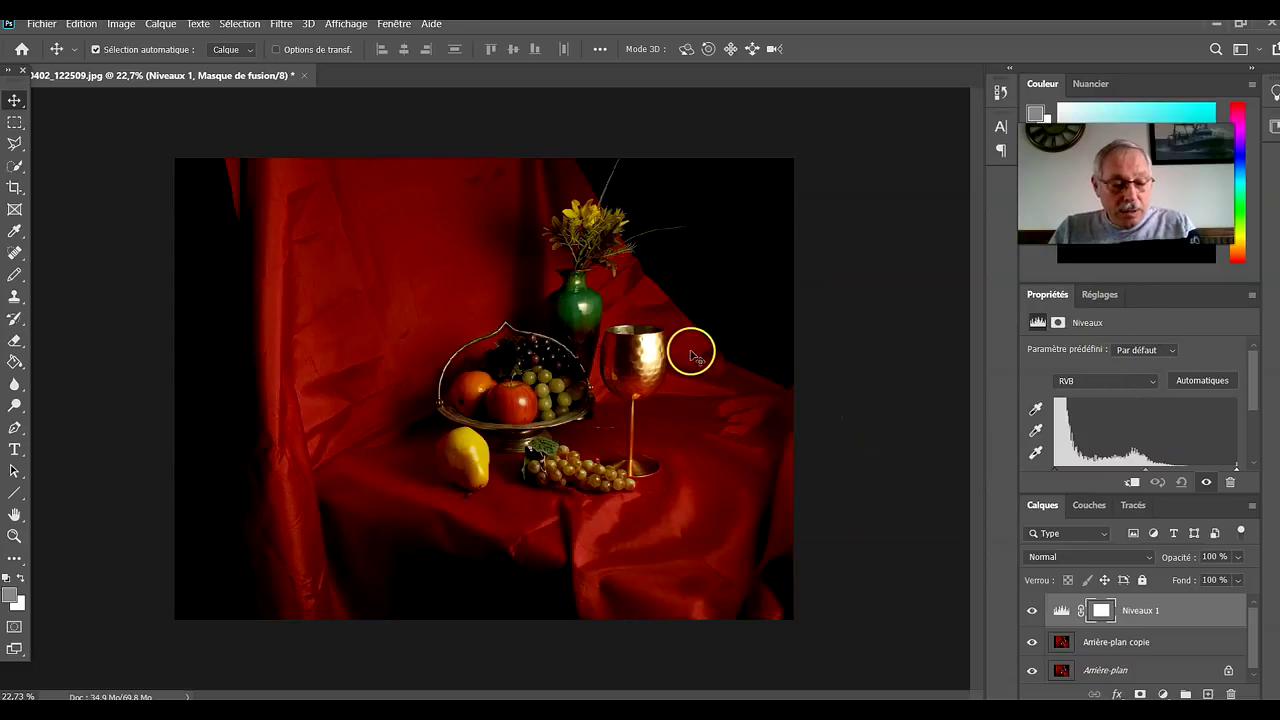
{"action": "scroll", "coordinate": [666, 372], "scroll_direction": "up", "scroll_amount": 2}
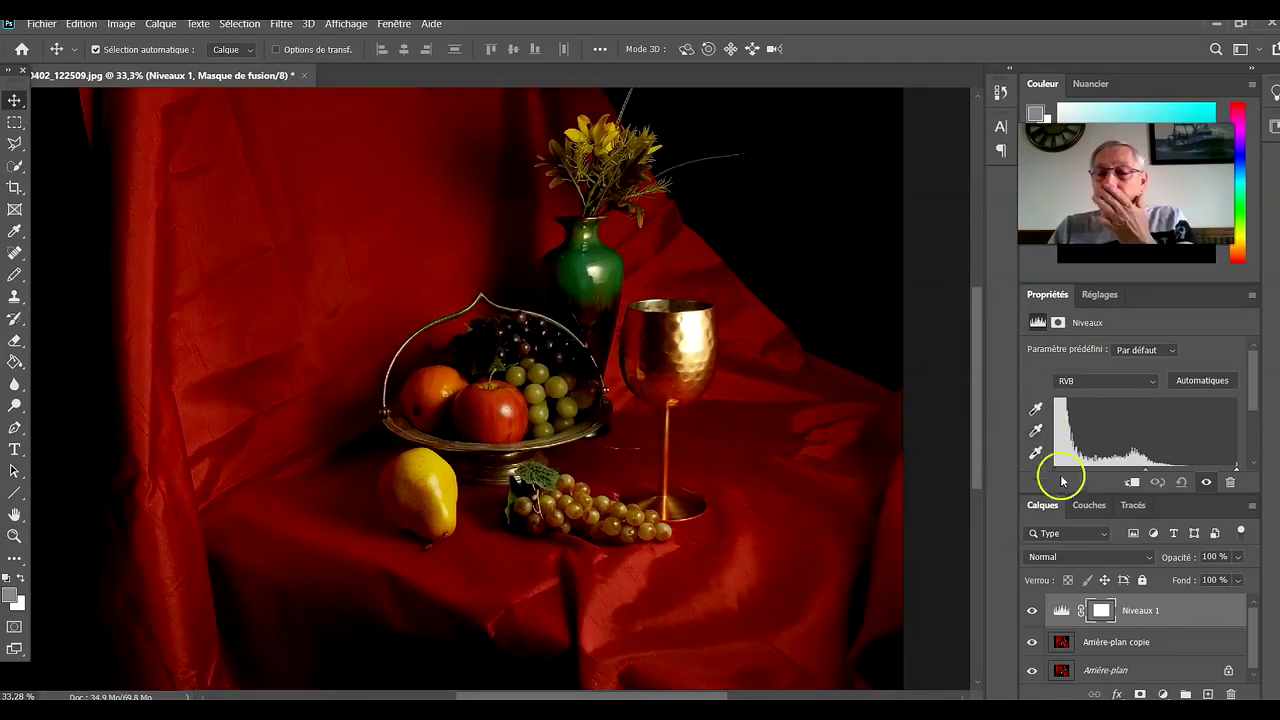
Detach the Levels properties into a wider floating window over the workspace and check the available channels, keeping RVB.
{"action": "left_click_drag", "start_coordinate": [1045, 294], "coordinate": [771, 104]}
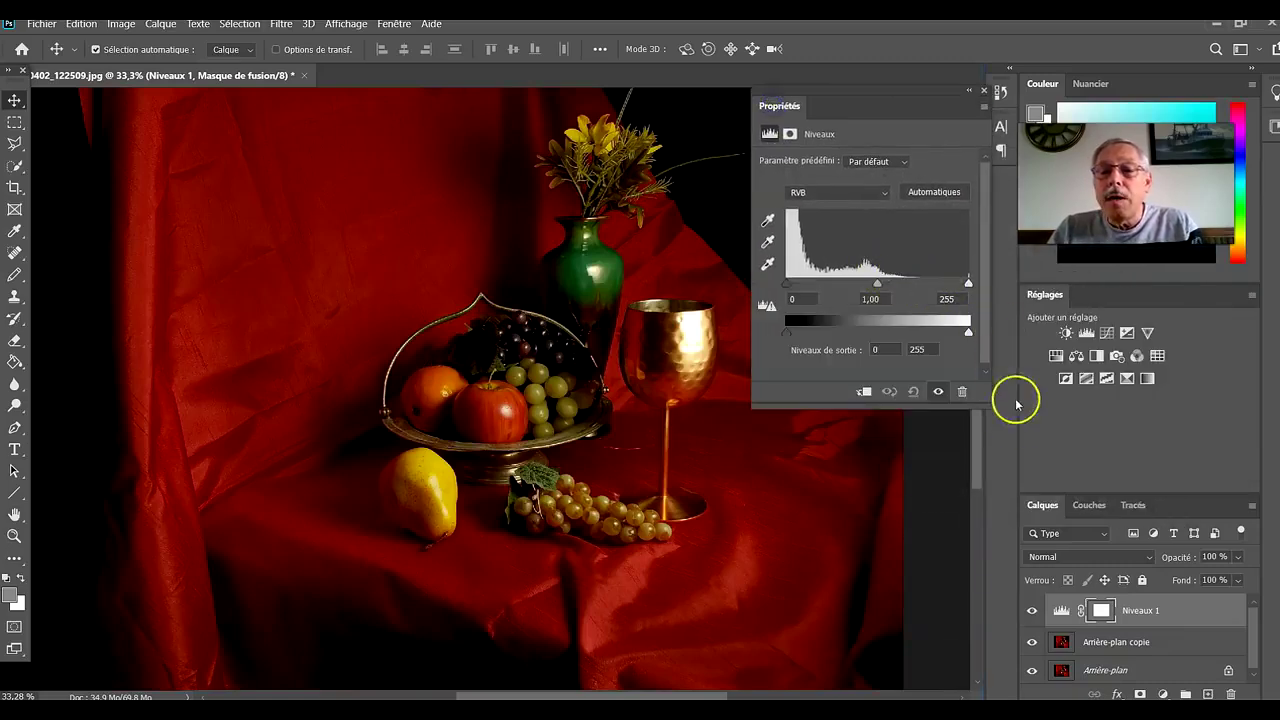
{"action": "left_click_drag", "start_coordinate": [993, 400], "coordinate": [1159, 400]}
{"action": "left_click_drag", "start_coordinate": [943, 120], "coordinate": [1060, 313]}
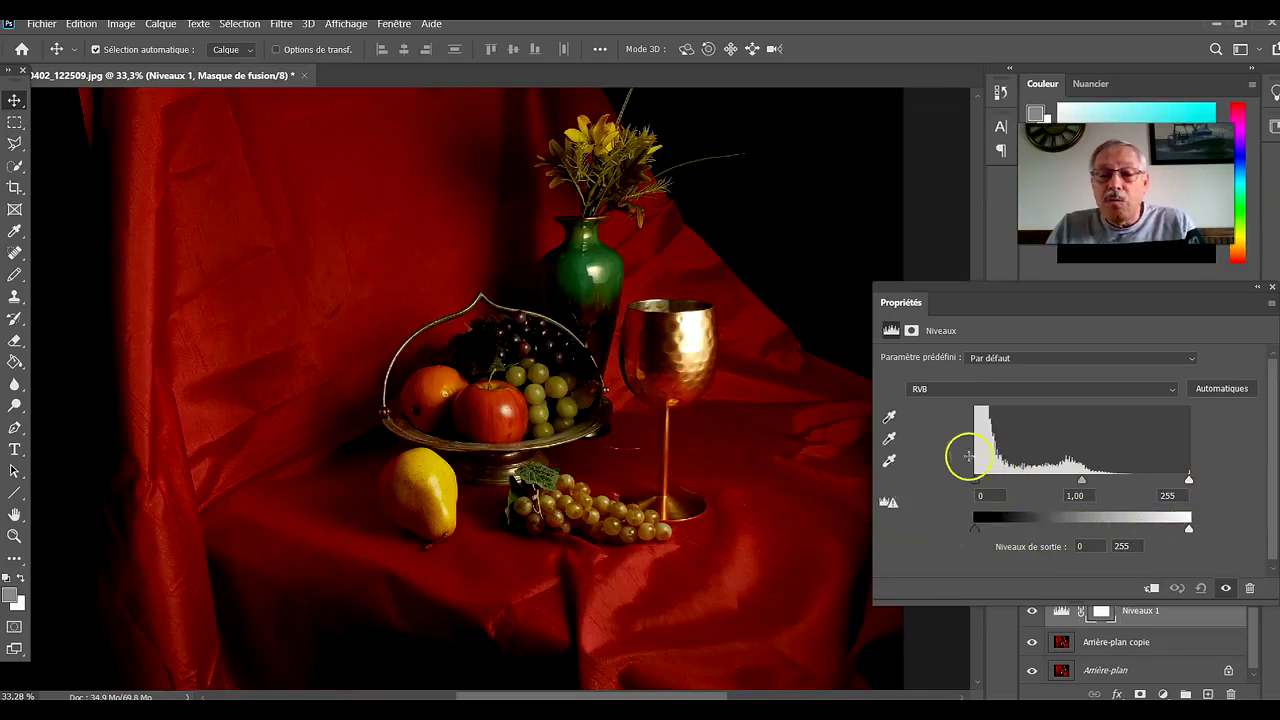
{"action": "left_click", "coordinate": [1167, 390]}
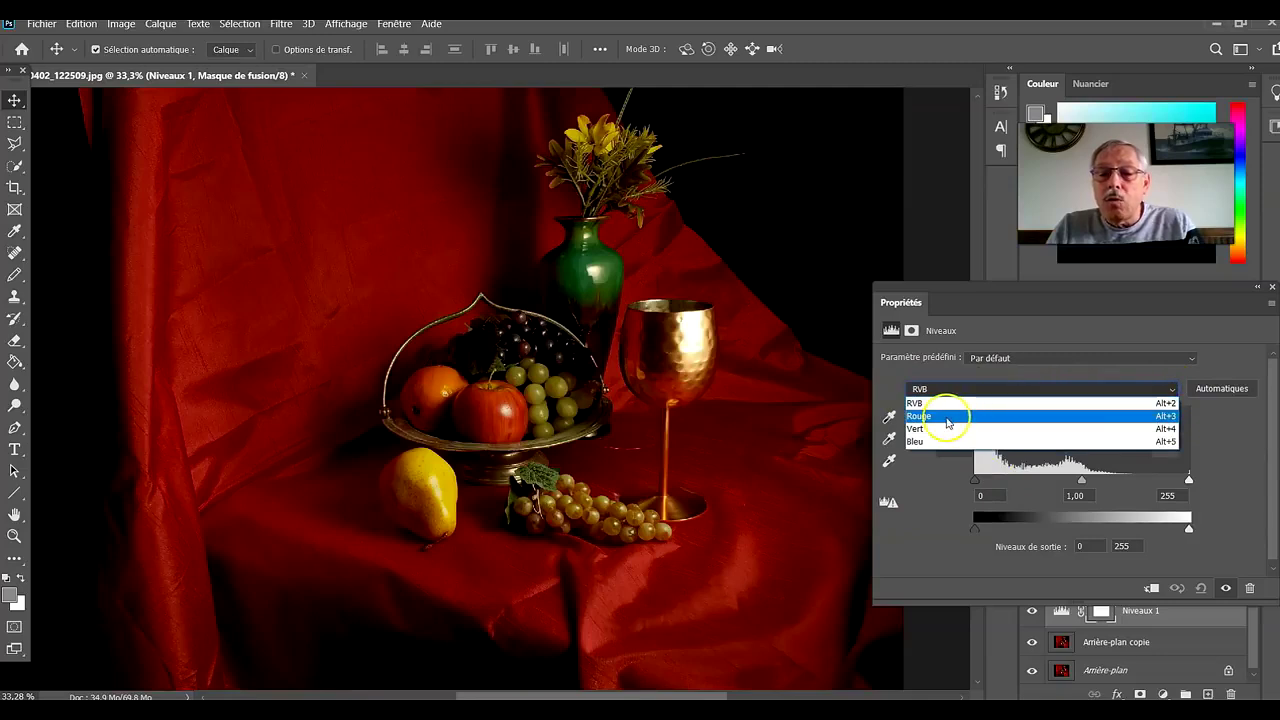
{"action": "left_click", "coordinate": [1236, 443]}
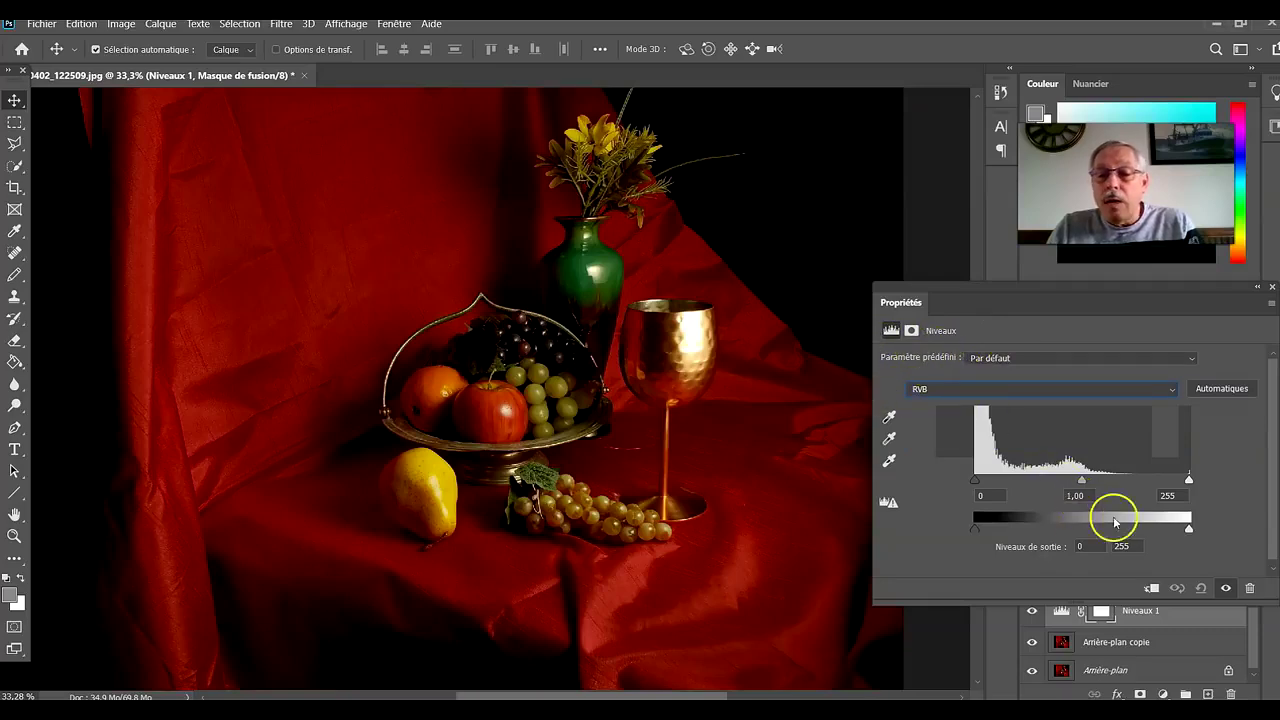
Darken the Niveaux 1 adjustment with a midtone value of 0,69 and an output black level of 14, and close its properties.
{"action": "left_click_drag", "start_coordinate": [1079, 484], "coordinate": [1102, 481]}
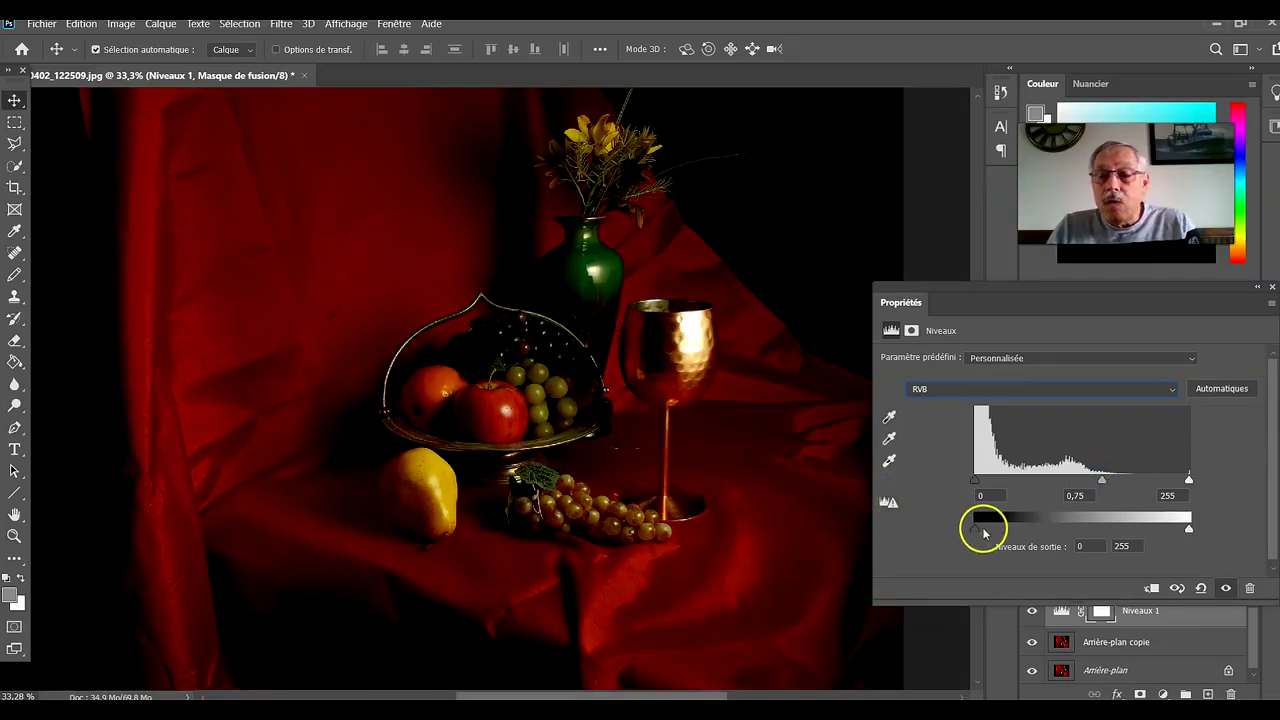
{"action": "mouse_move", "coordinate": [975, 532]}
{"action": "left_mouse_down"}
{"action": "mouse_move", "coordinate": [1008, 530]}
{"action": "mouse_move", "coordinate": [981, 534]}
{"action": "left_mouse_up"}
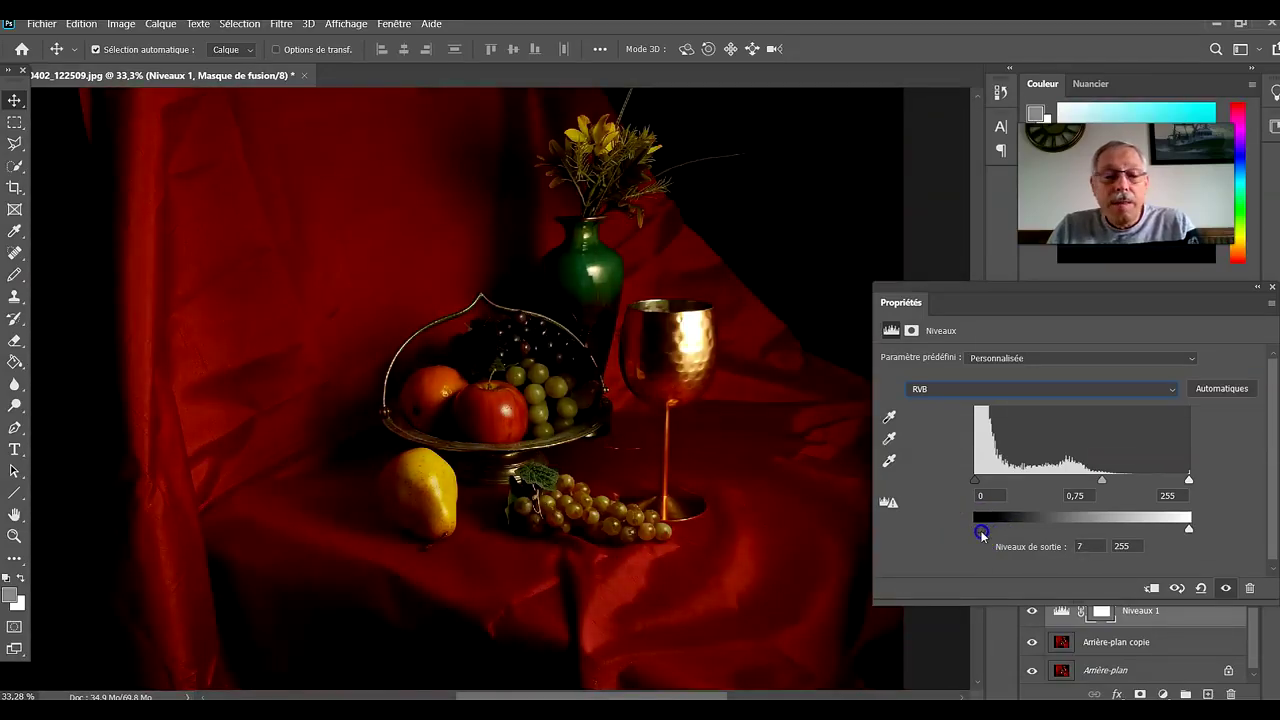
{"action": "left_click_drag", "start_coordinate": [981, 534], "coordinate": [965, 533]}
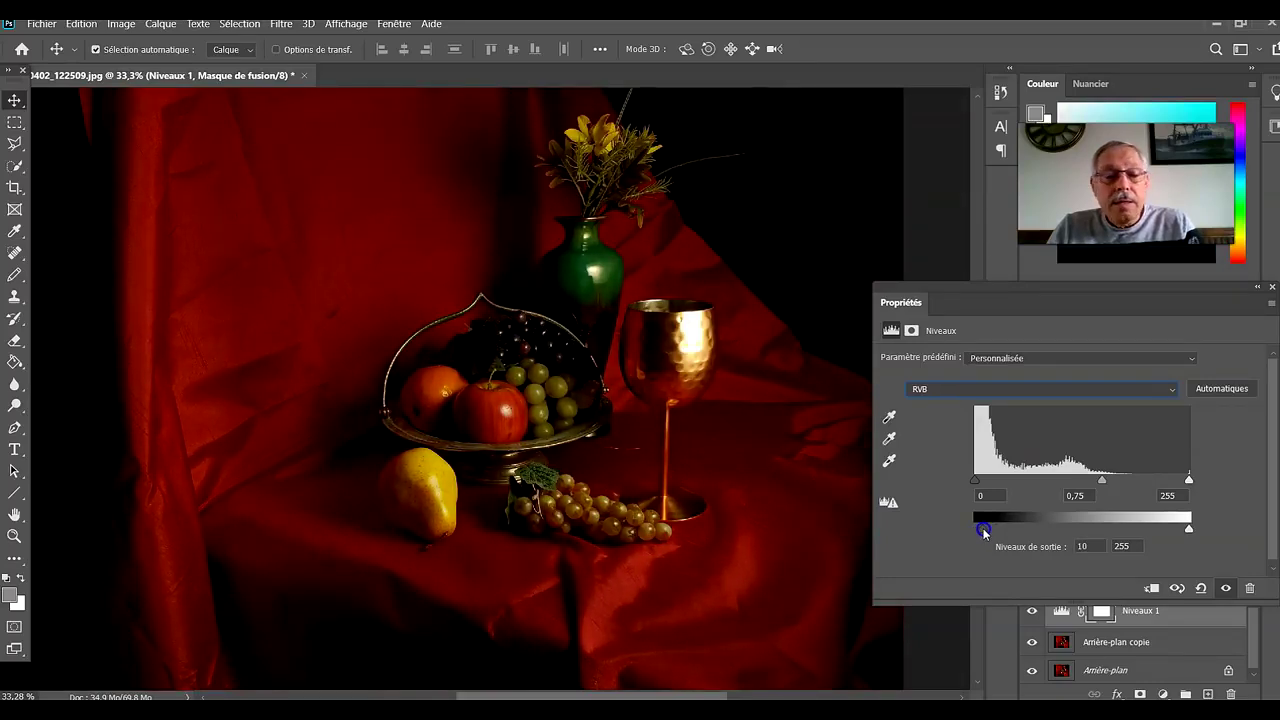
{"action": "left_click_drag", "start_coordinate": [986, 532], "coordinate": [988, 532]}
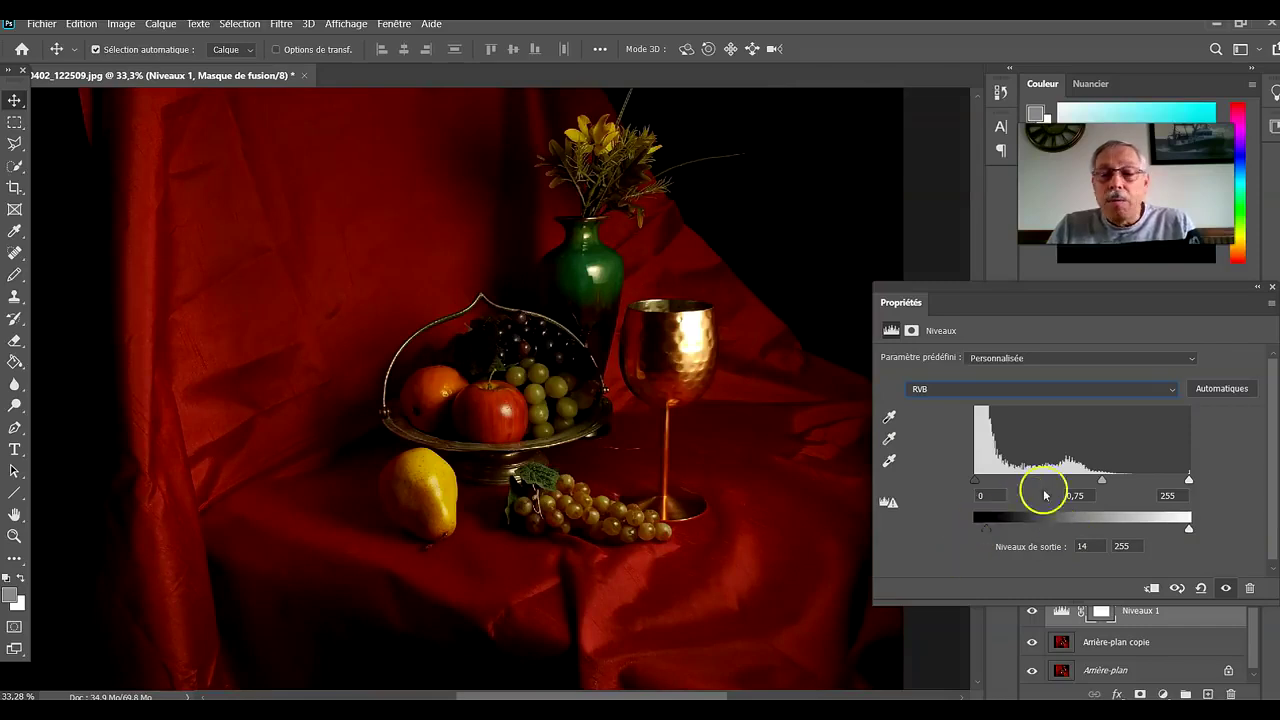
{"action": "mouse_move", "coordinate": [1102, 486]}
{"action": "left_mouse_down"}
{"action": "mouse_move", "coordinate": [1090, 487]}
{"action": "mouse_move", "coordinate": [1108, 487]}
{"action": "left_mouse_up"}
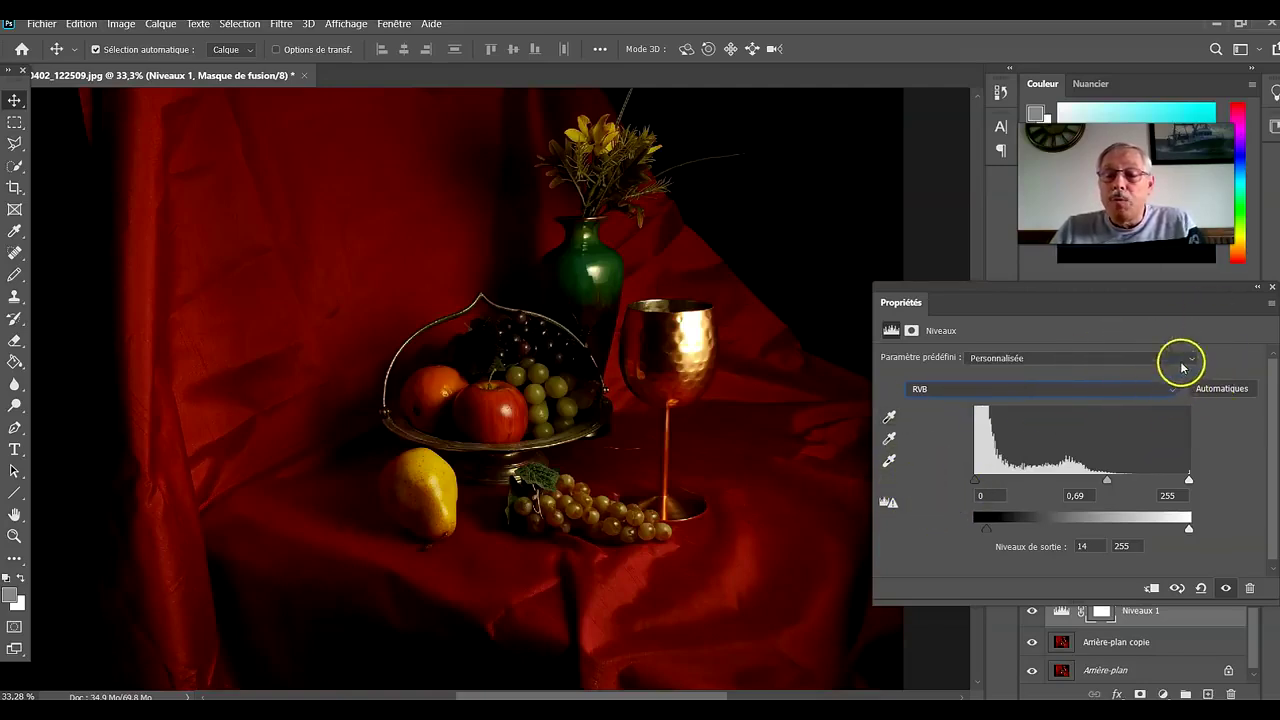
{"action": "left_click", "coordinate": [1273, 288]}
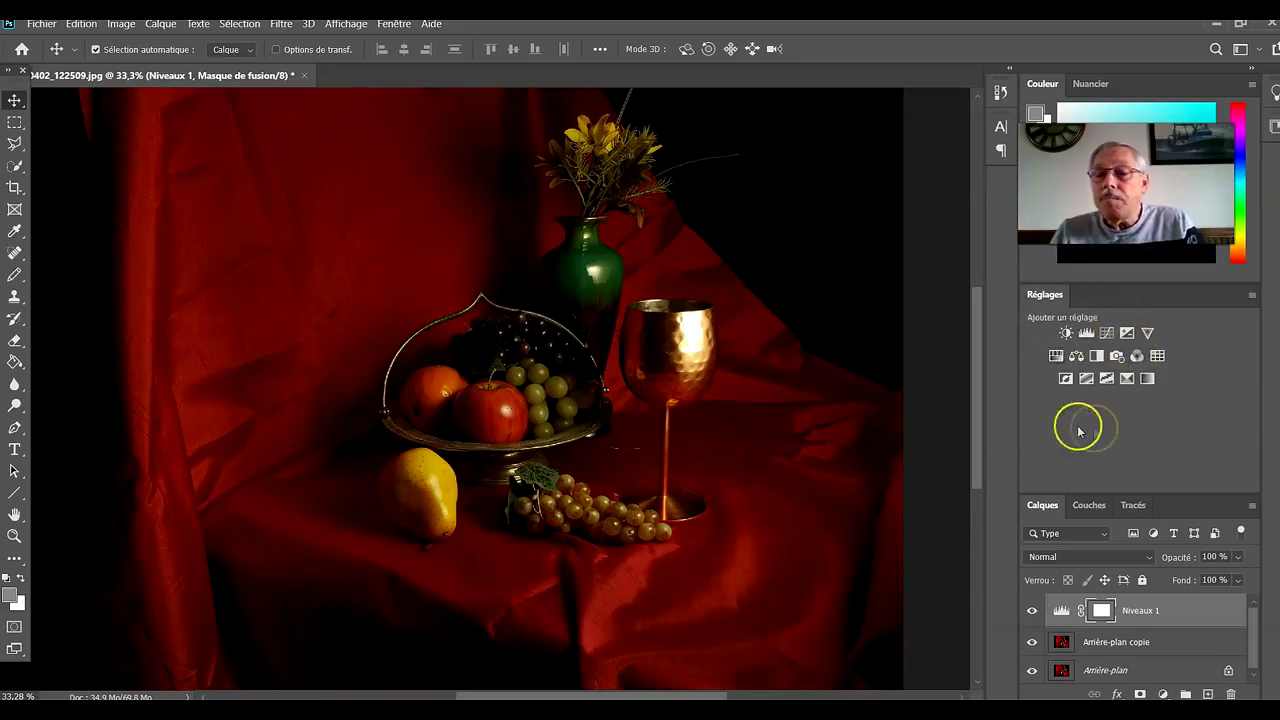
Add a Teinte/Saturation adjustment layer above Niveaux 1.
{"action": "left_click", "coordinate": [1056, 357]}
{"action": "left_click", "coordinate": [1056, 358]}
{"action": "left_click", "coordinate": [1054, 323]}
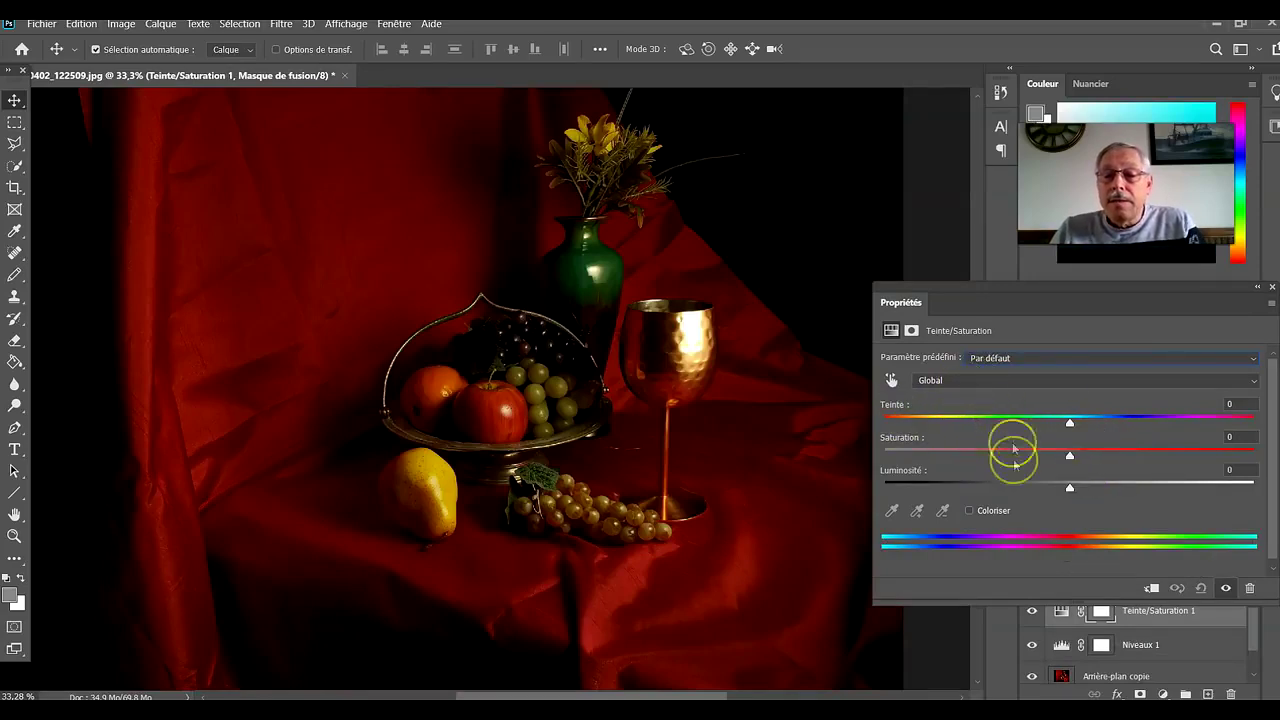
Try a saturation of -12, a luminosity of -23 and a shifted hue on the whole image, and reset all three to 0.
{"action": "left_click_drag", "start_coordinate": [1069, 455], "coordinate": [1095, 458]}
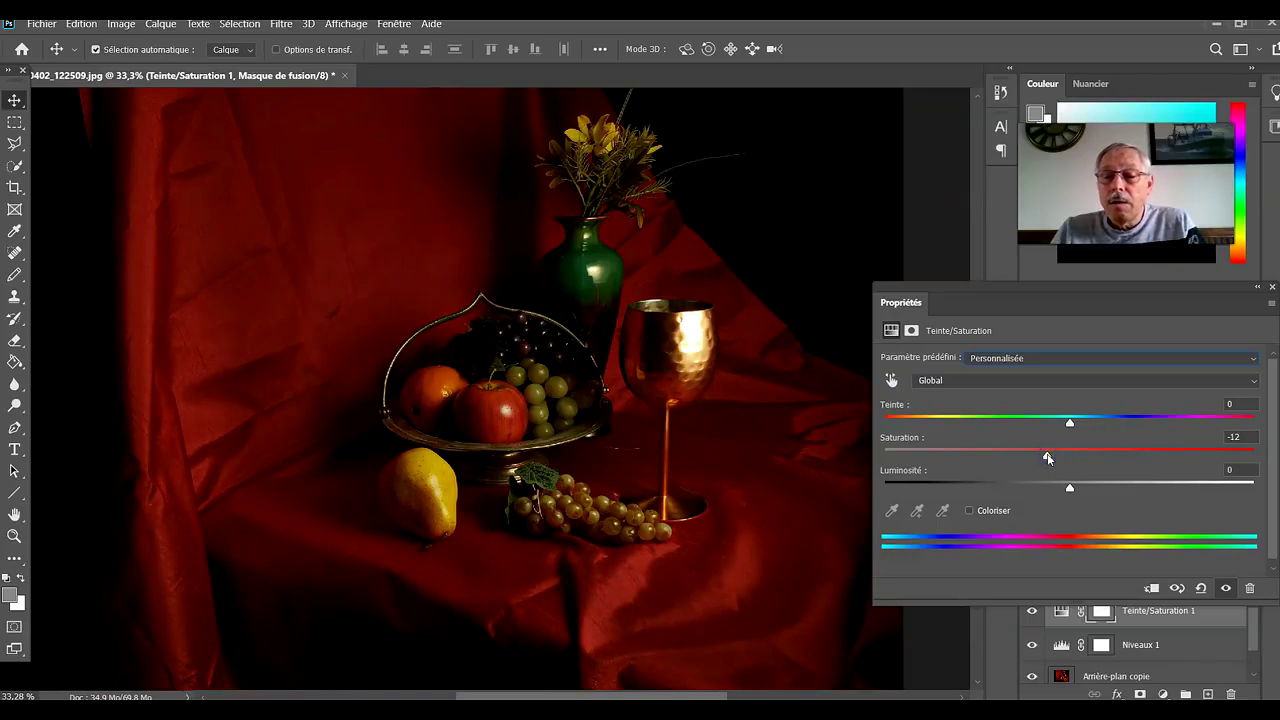
{"action": "left_click", "coordinate": [1068, 423]}
{"action": "left_click", "coordinate": [1070, 489]}
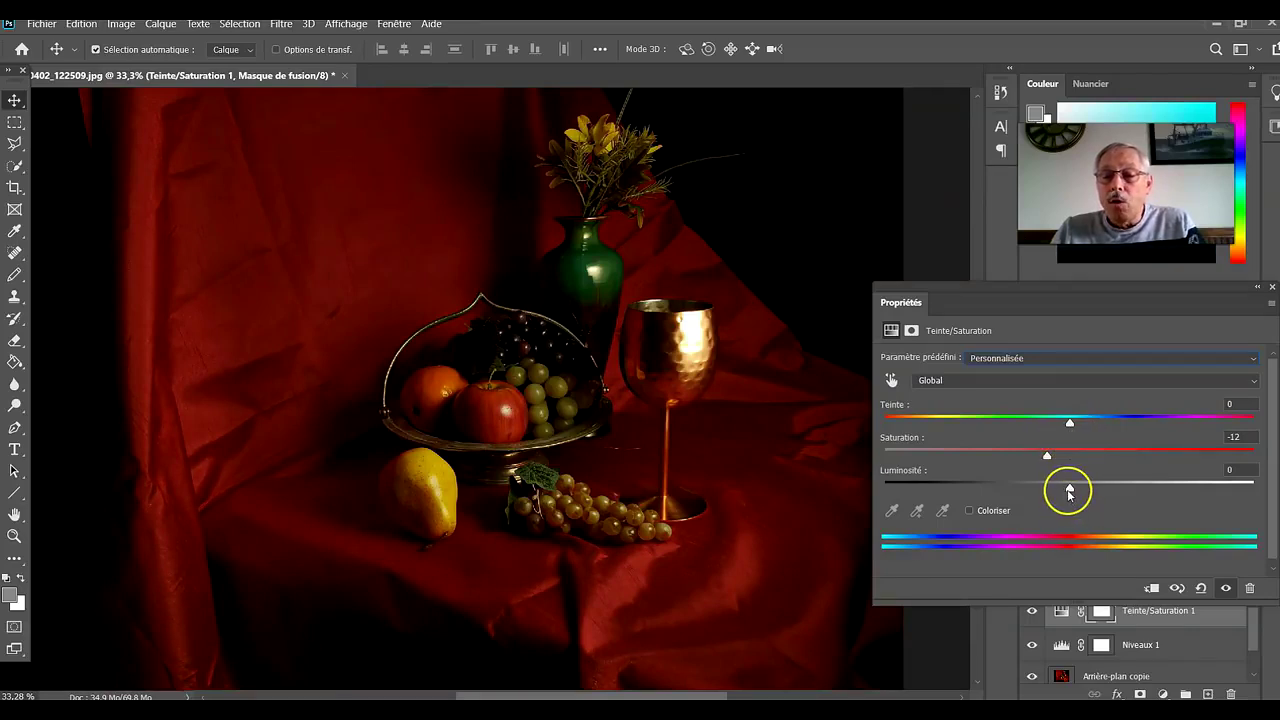
{"action": "left_click_drag", "start_coordinate": [1070, 491], "coordinate": [1028, 494]}
{"action": "left_click", "coordinate": [1234, 469]}
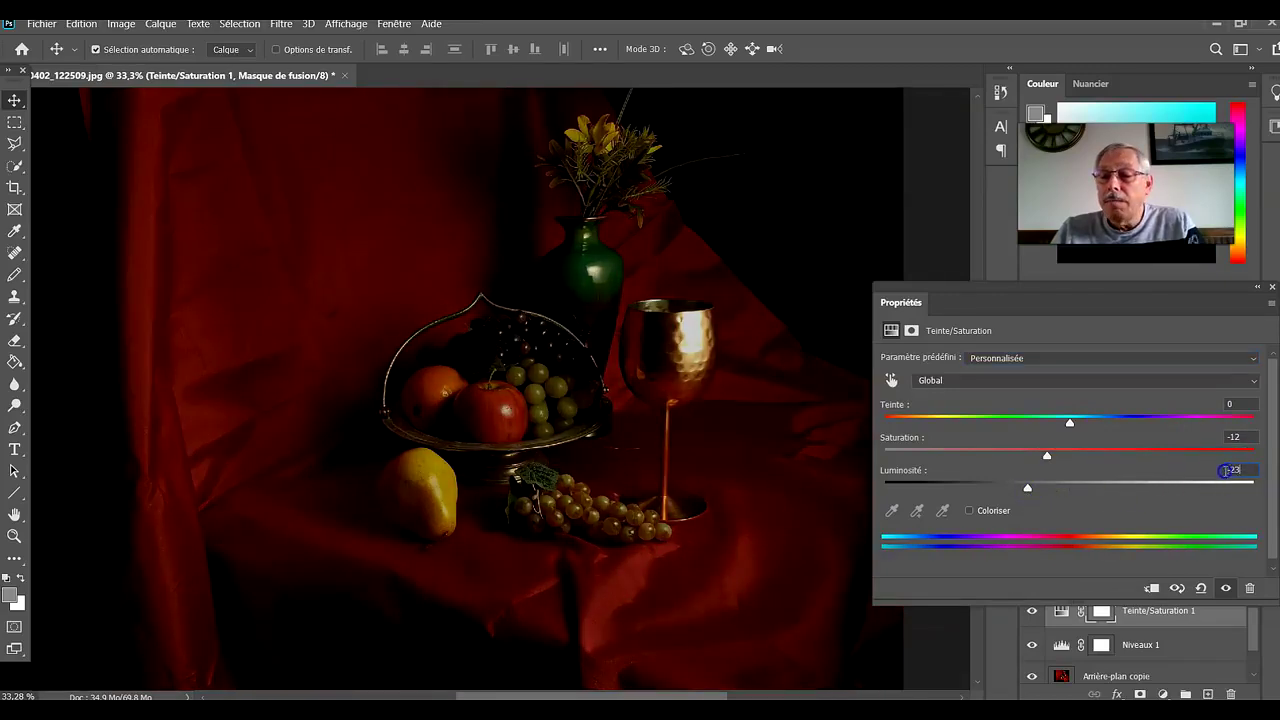
{"action": "key", "text": "BackSpace"}
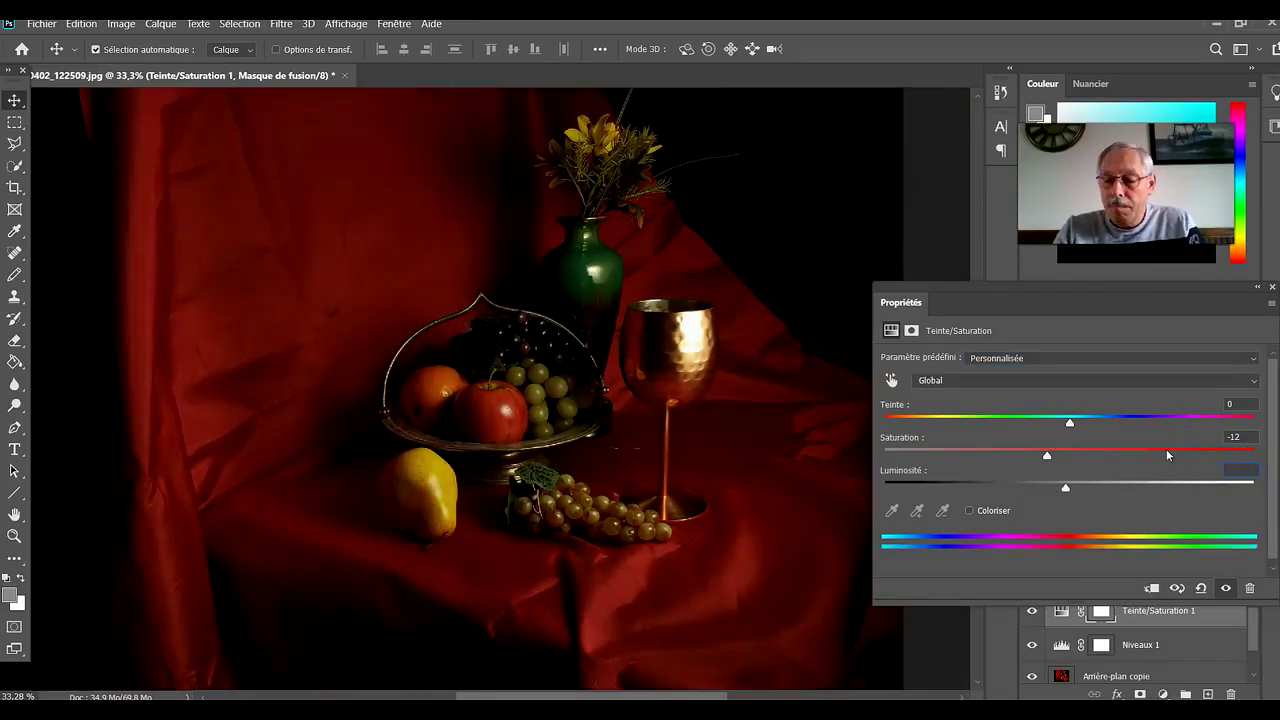
{"action": "type", "text": "0"}
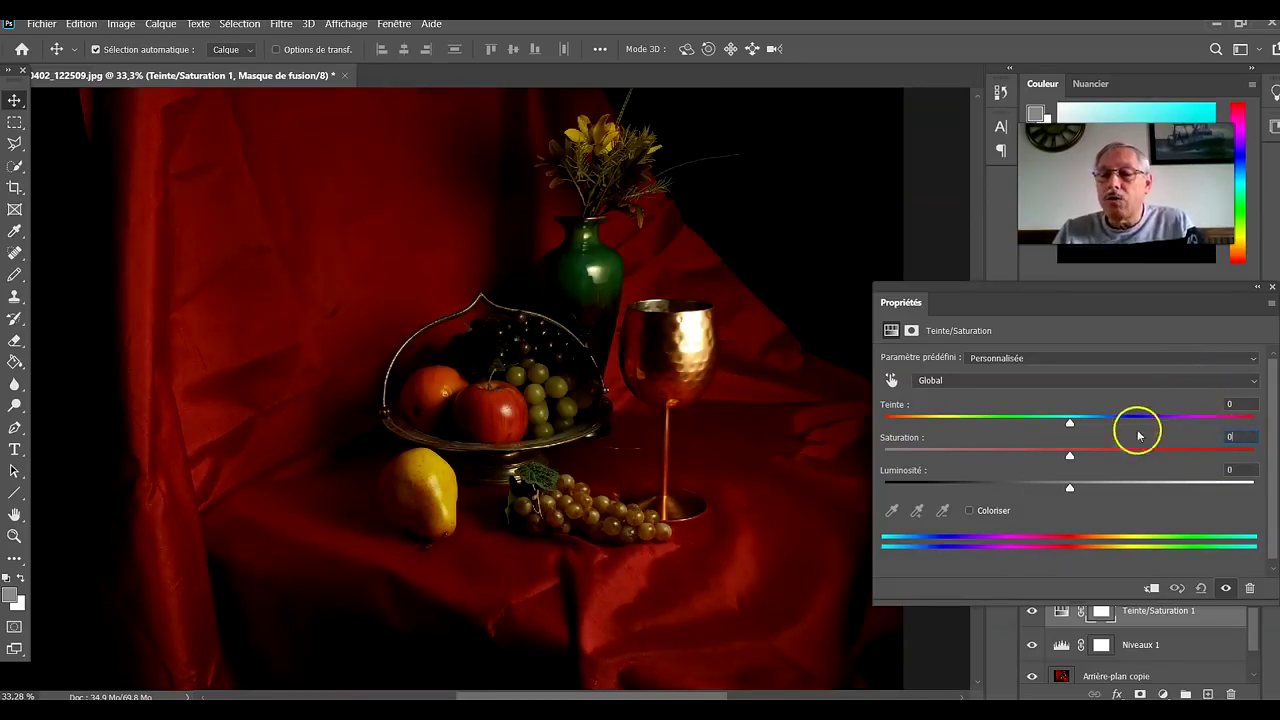
{"action": "mouse_move", "coordinate": [1073, 422]}
{"action": "left_mouse_down"}
{"action": "mouse_move", "coordinate": [1060, 423]}
{"action": "mouse_move", "coordinate": [1095, 424]}
{"action": "left_mouse_up"}
{"action": "left_click", "coordinate": [1232, 403]}
{"action": "type", "text": "0"}
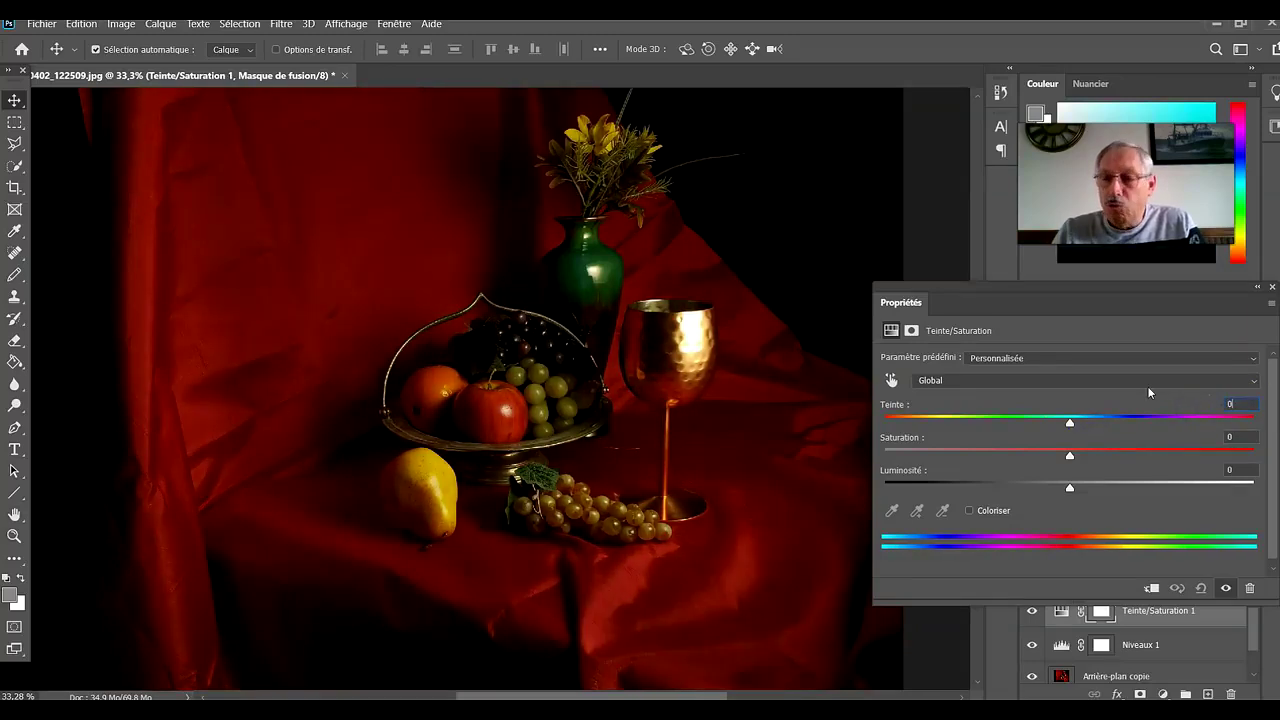
Set the Teinte/Saturation layer's global saturation to -19 and close its properties.
{"action": "left_click_drag", "start_coordinate": [1076, 459], "coordinate": [1074, 460]}
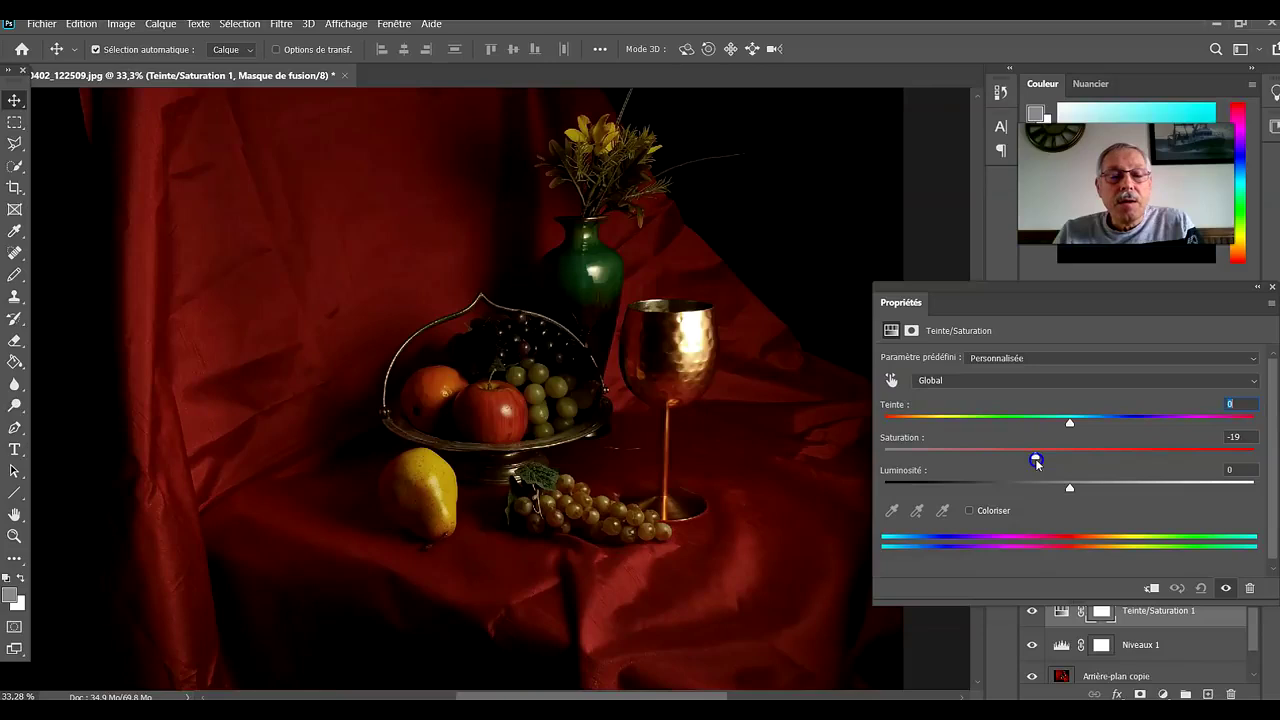
{"action": "left_click", "coordinate": [1270, 288]}
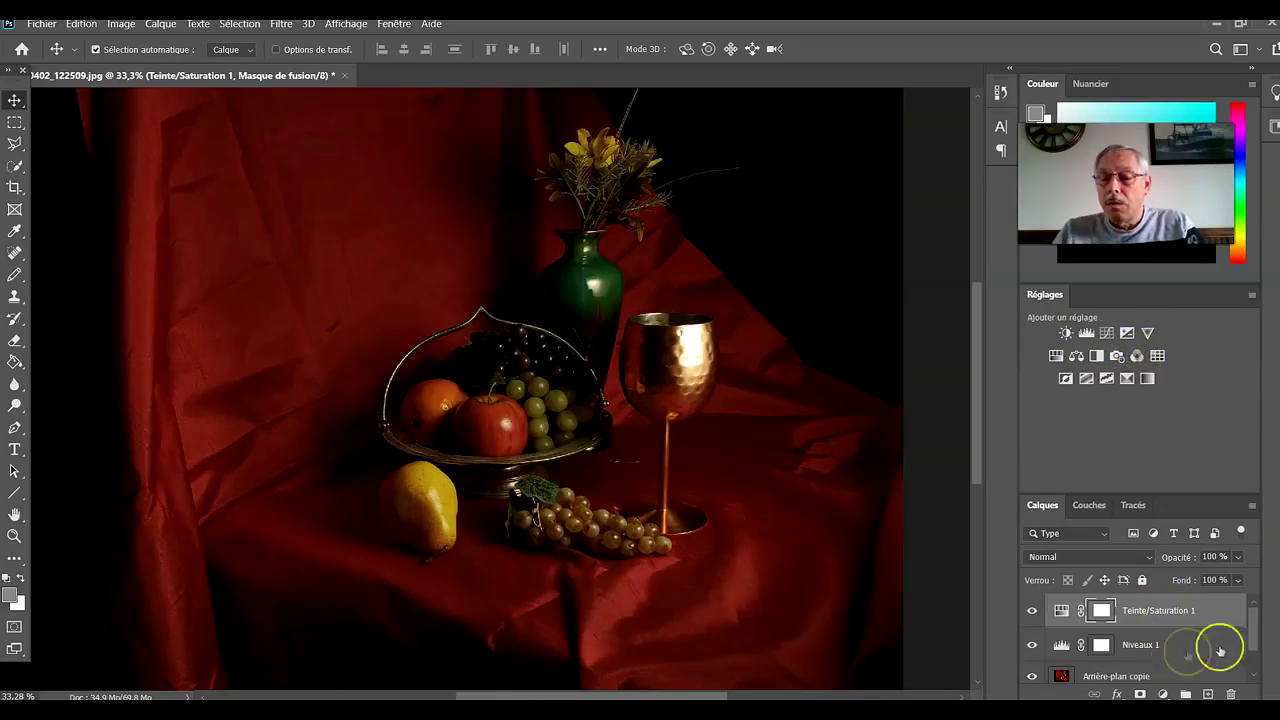
Add a new layer at the top of the stack and fill it entirely with a vivid orange foreground colour using the Paint Bucket.
{"action": "left_click_drag", "start_coordinate": [1257, 632], "coordinate": [1257, 650]}
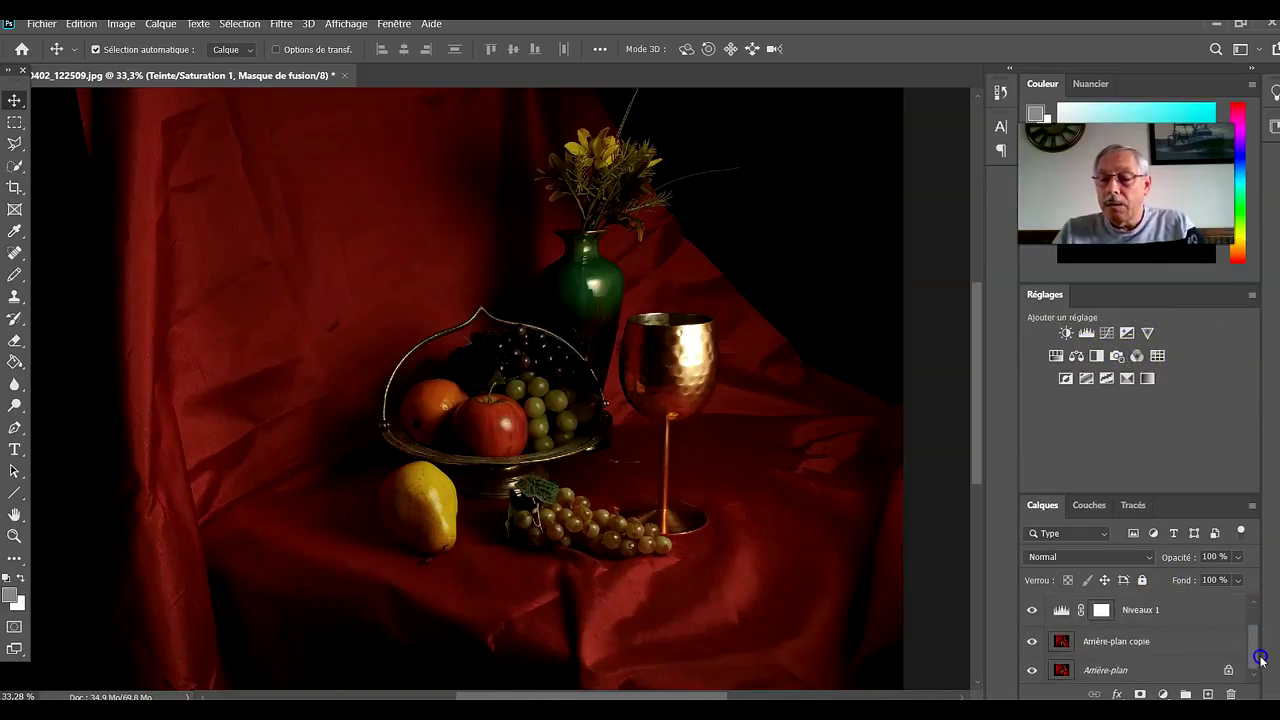
{"action": "left_click", "coordinate": [1210, 694]}
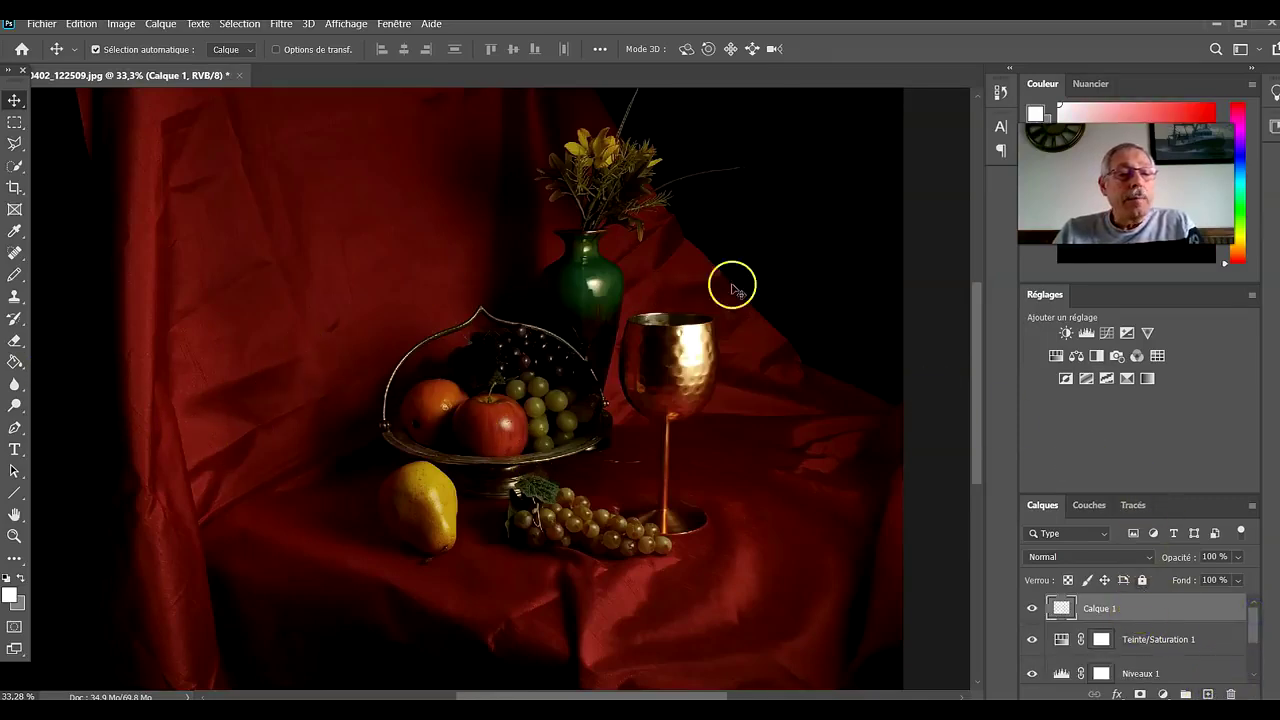
{"action": "left_click_drag", "start_coordinate": [1120, 272], "coordinate": [1124, 412]}
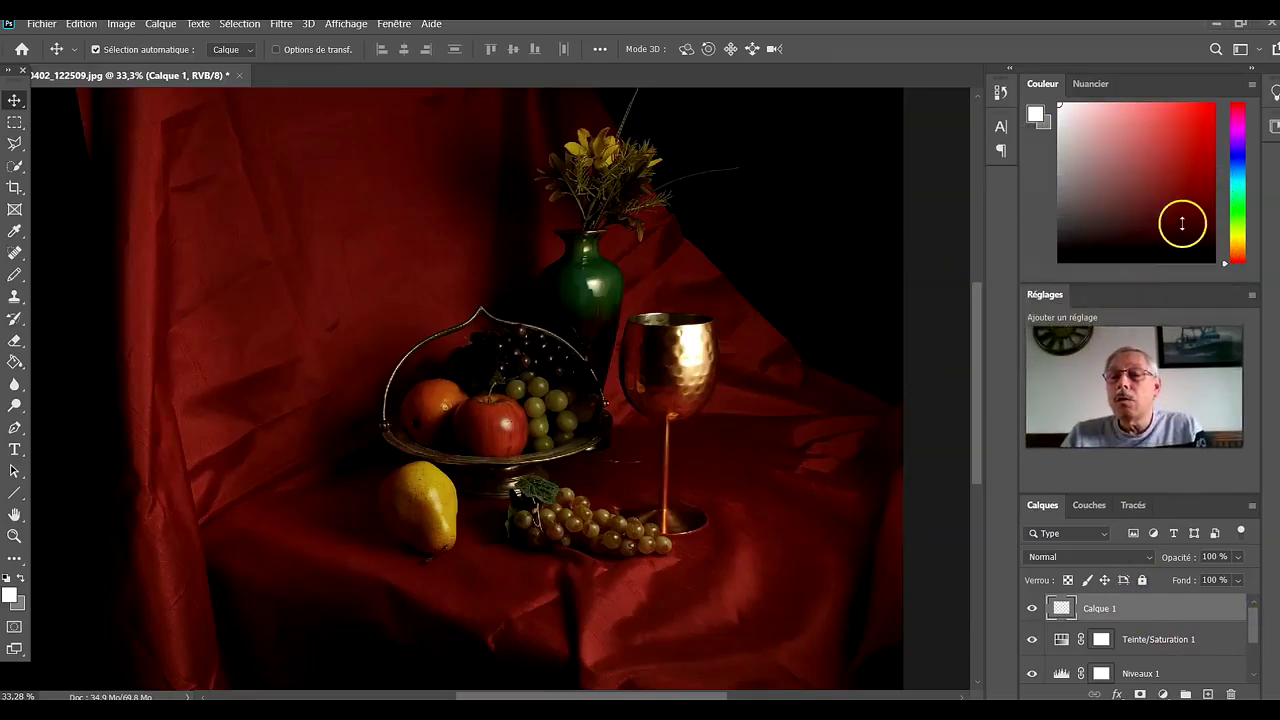
{"action": "left_click", "coordinate": [1238, 245]}
{"action": "left_click_drag", "start_coordinate": [1238, 245], "coordinate": [1239, 255]}
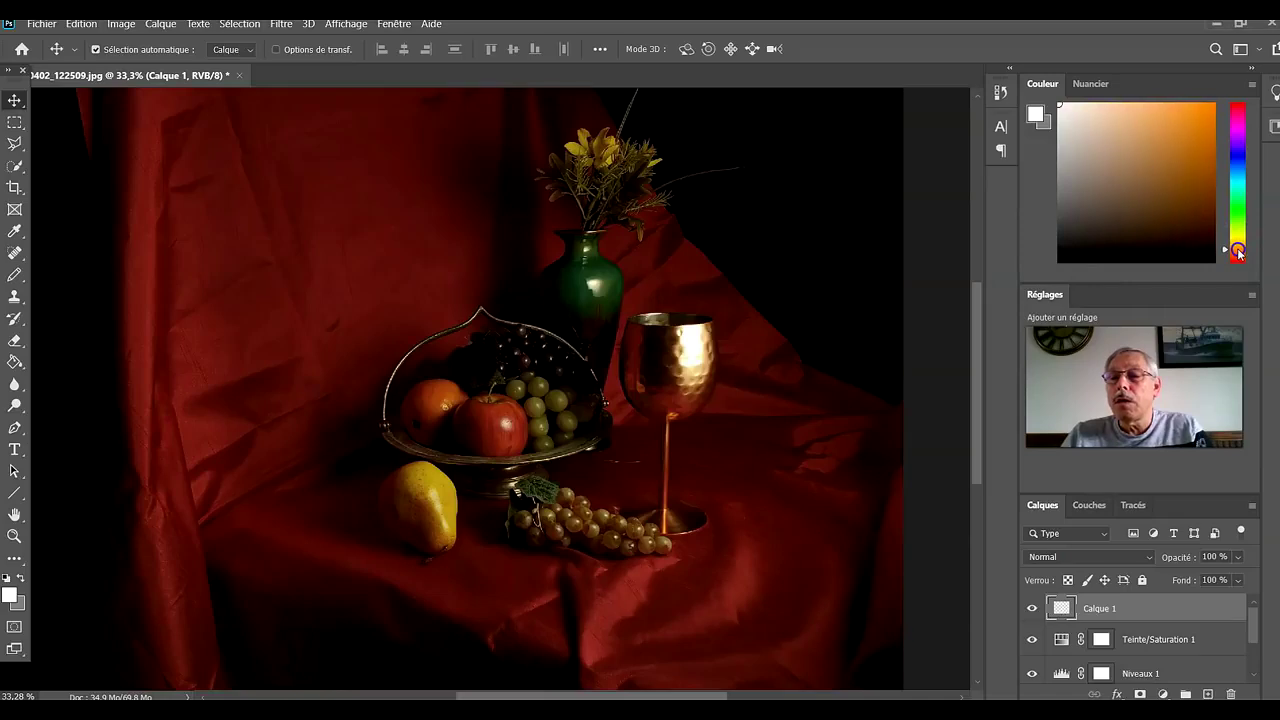
{"action": "left_click_drag", "start_coordinate": [1160, 208], "coordinate": [1236, 121]}
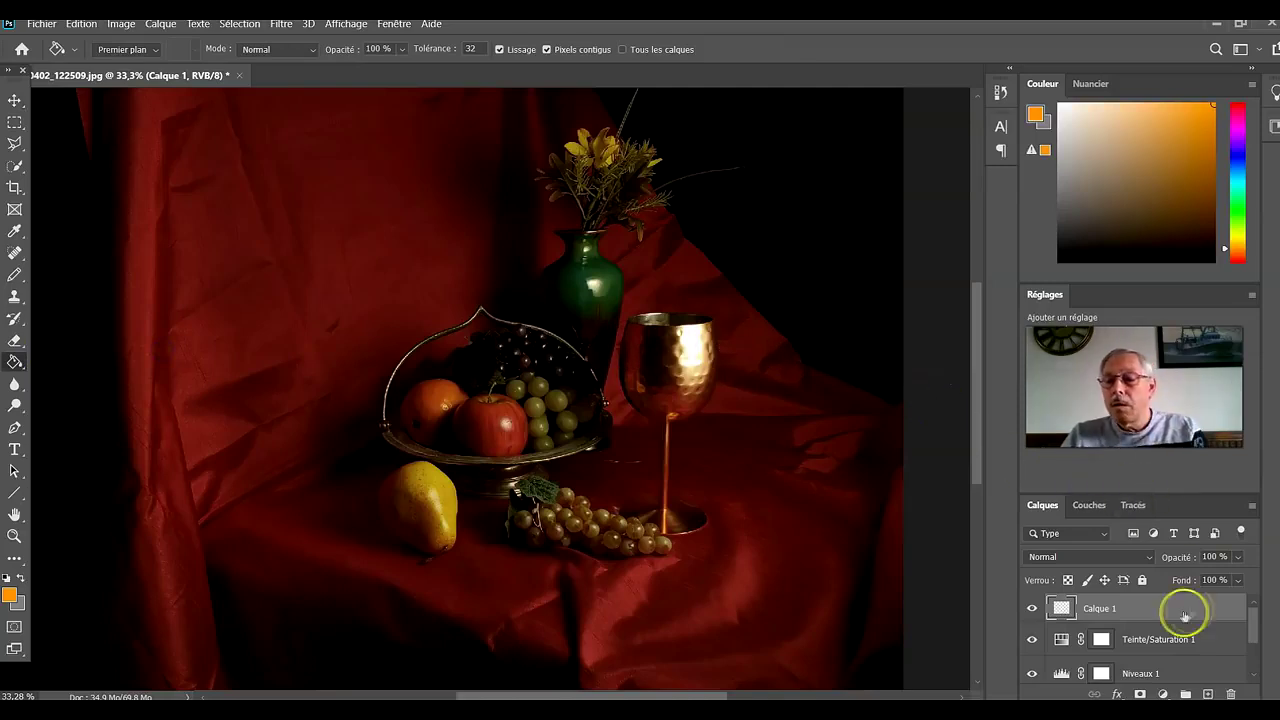
{"action": "left_click", "coordinate": [716, 420]}
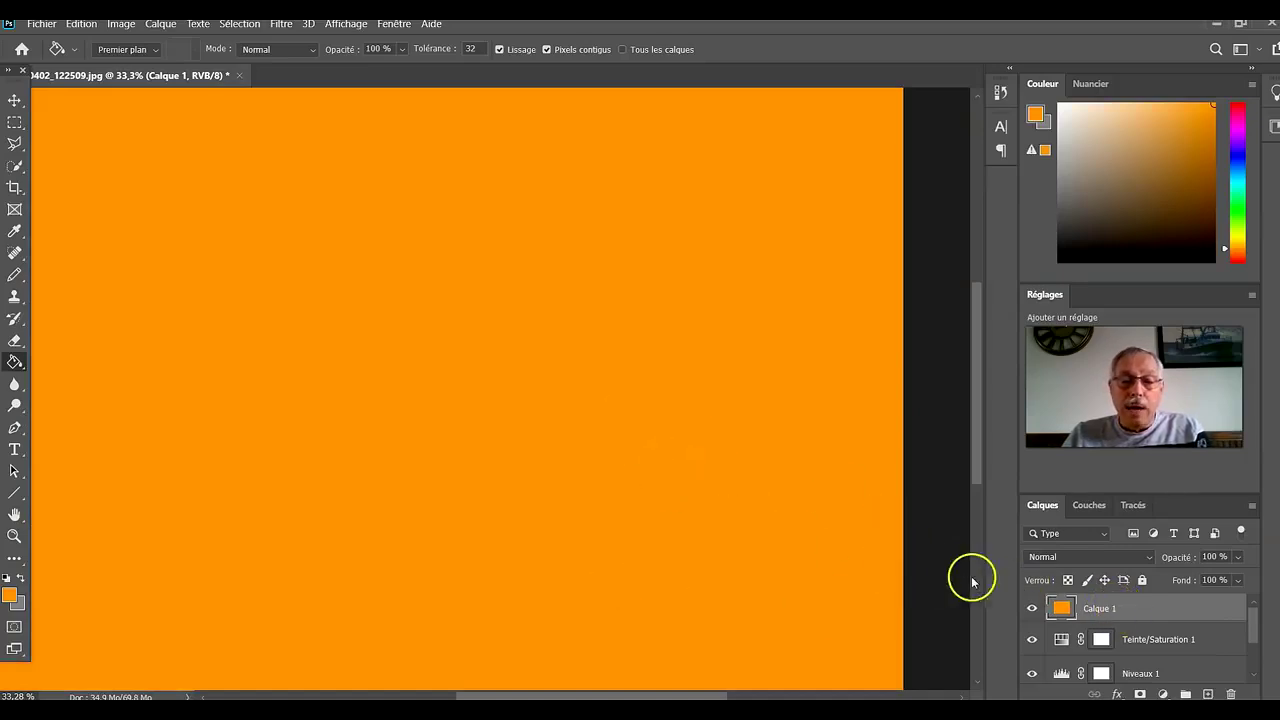
Set the orange layer's blend mode to Produit and compare the photo with the layer hidden and shown.
{"action": "left_click", "coordinate": [1105, 535]}
{"action": "left_click", "coordinate": [1105, 537]}
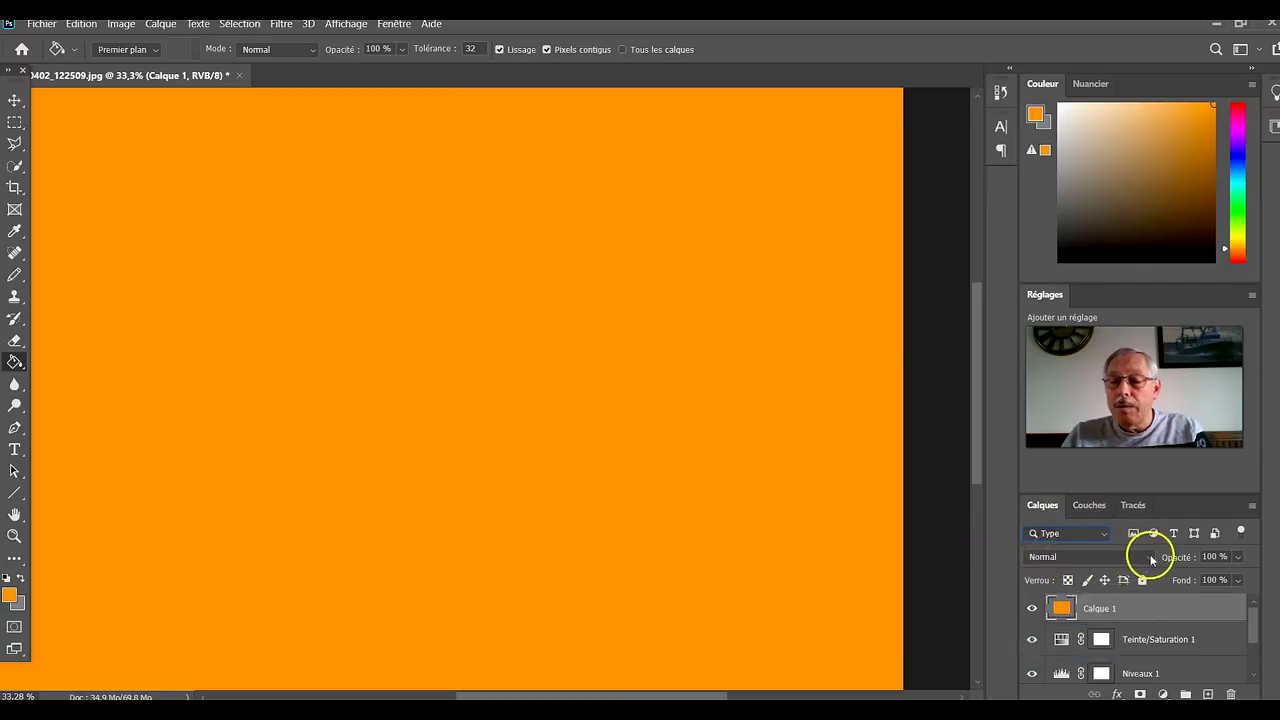
{"action": "left_click", "coordinate": [1149, 557]}
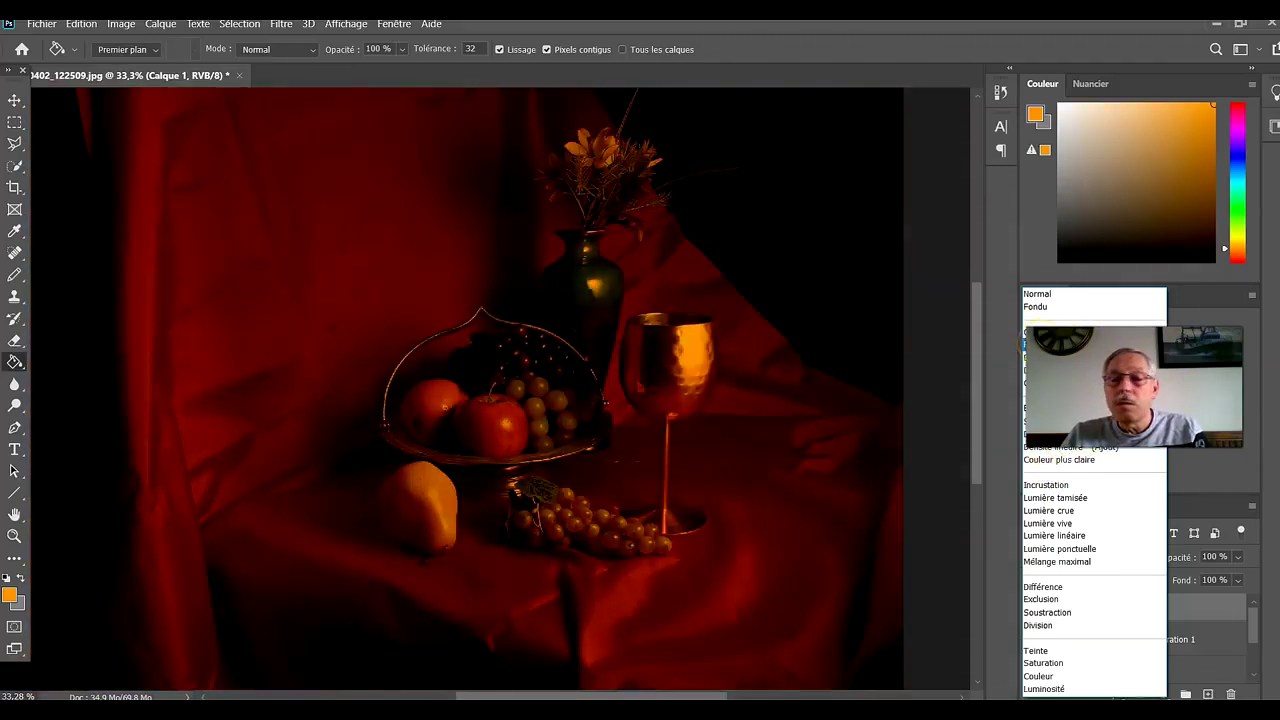
{"action": "left_click", "coordinate": [1060, 344]}
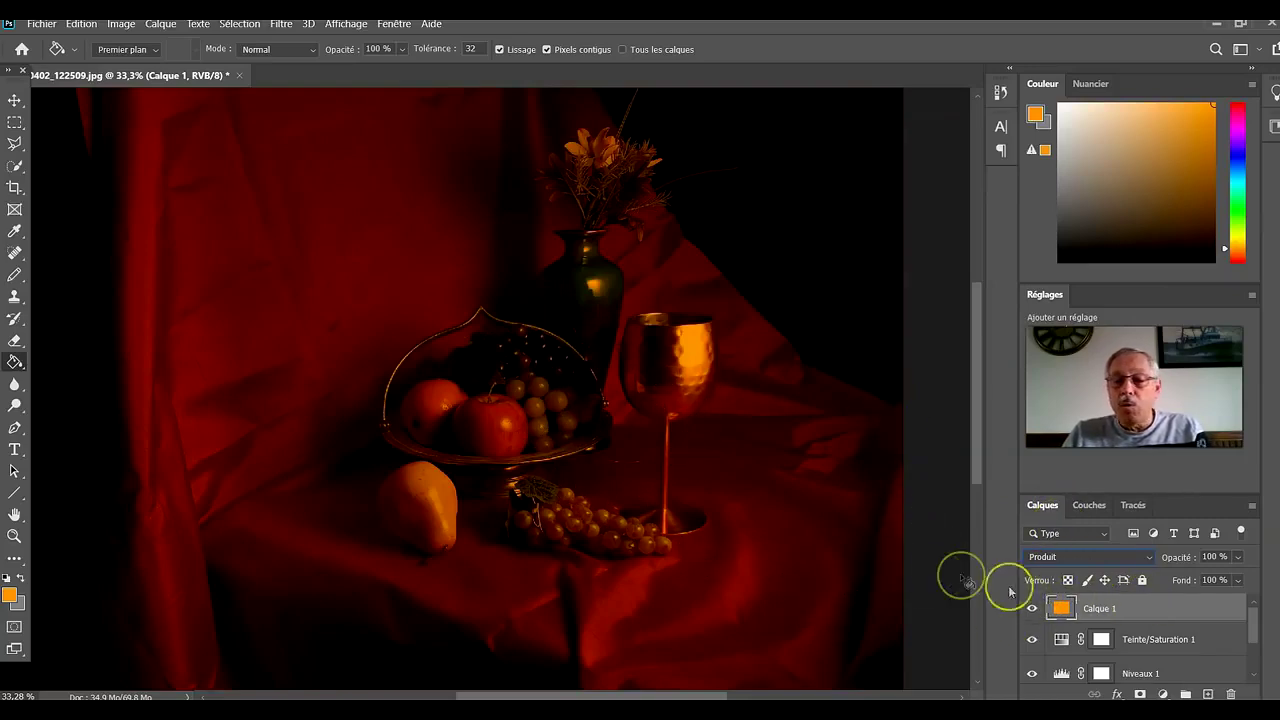
{"action": "left_click", "coordinate": [1032, 608]}
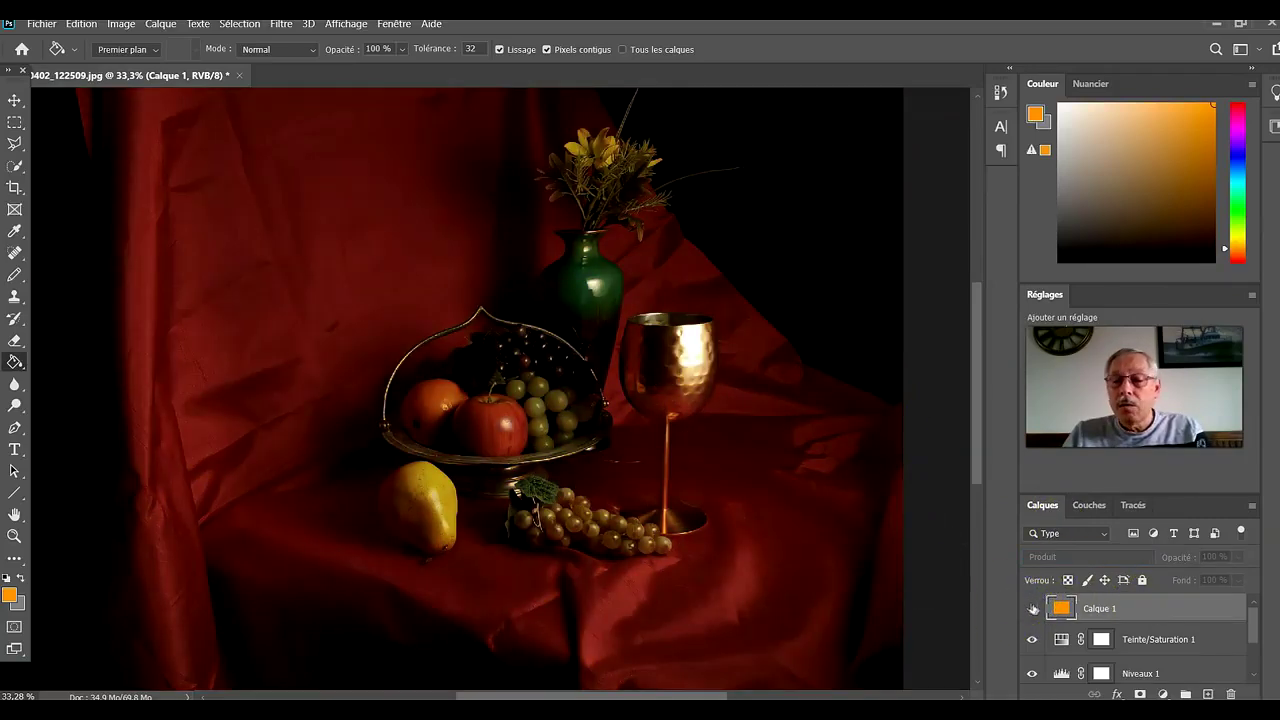
{"action": "left_click", "coordinate": [1033, 608]}
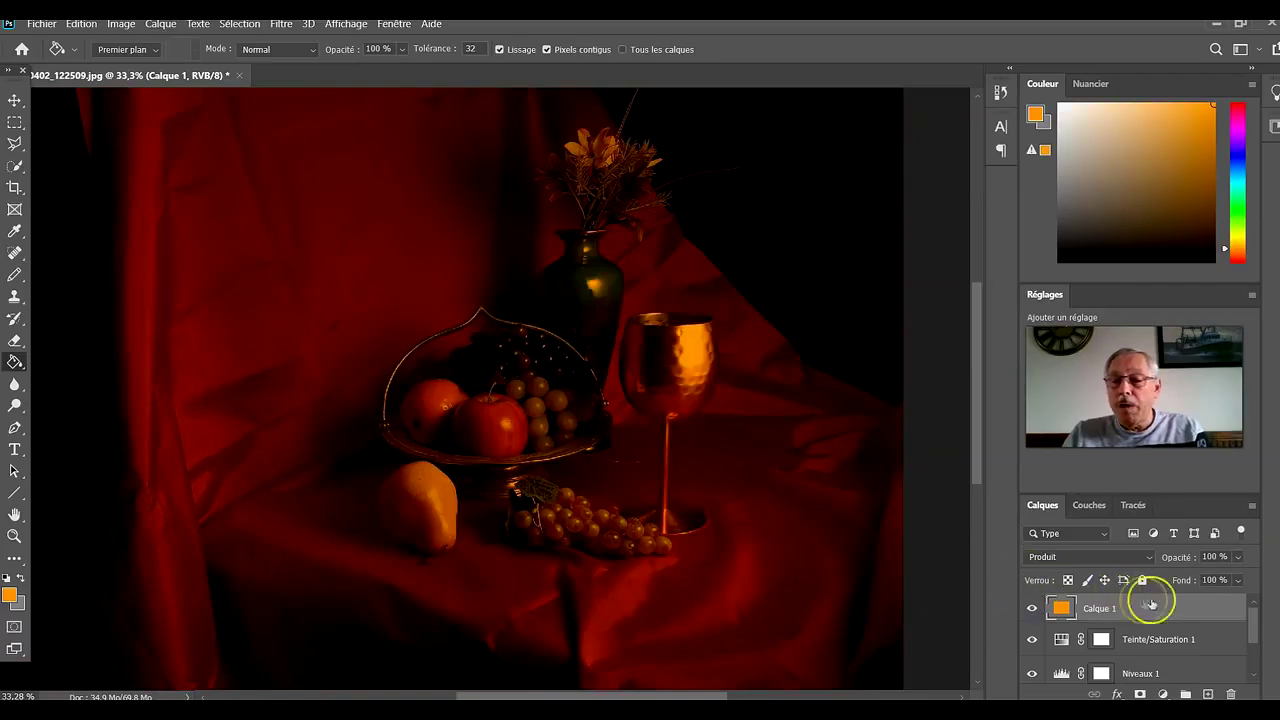
Set the orange layer's fill (Fond) to 43 % and compare the photo with and without the tint.
{"action": "left_click", "coordinate": [1239, 581]}
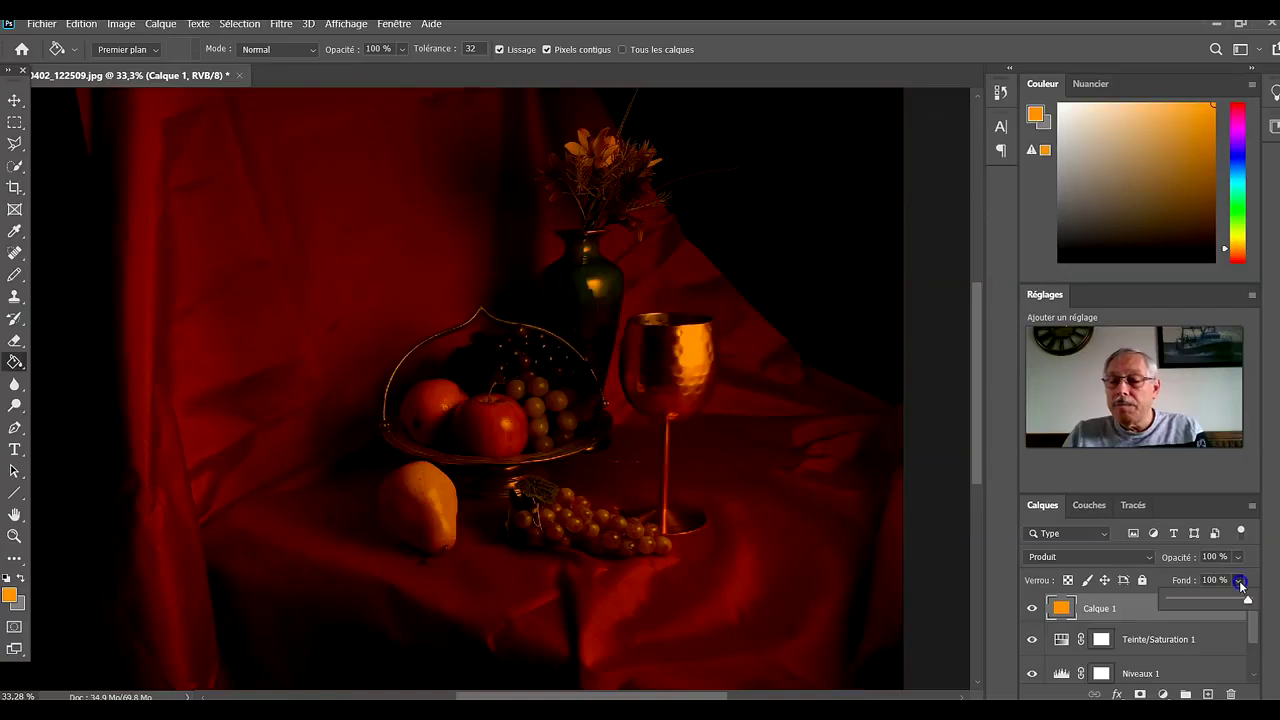
{"action": "mouse_move", "coordinate": [1200, 606]}
{"action": "left_mouse_down"}
{"action": "mouse_move", "coordinate": [1164, 612]}
{"action": "mouse_move", "coordinate": [1196, 609]}
{"action": "left_mouse_up"}
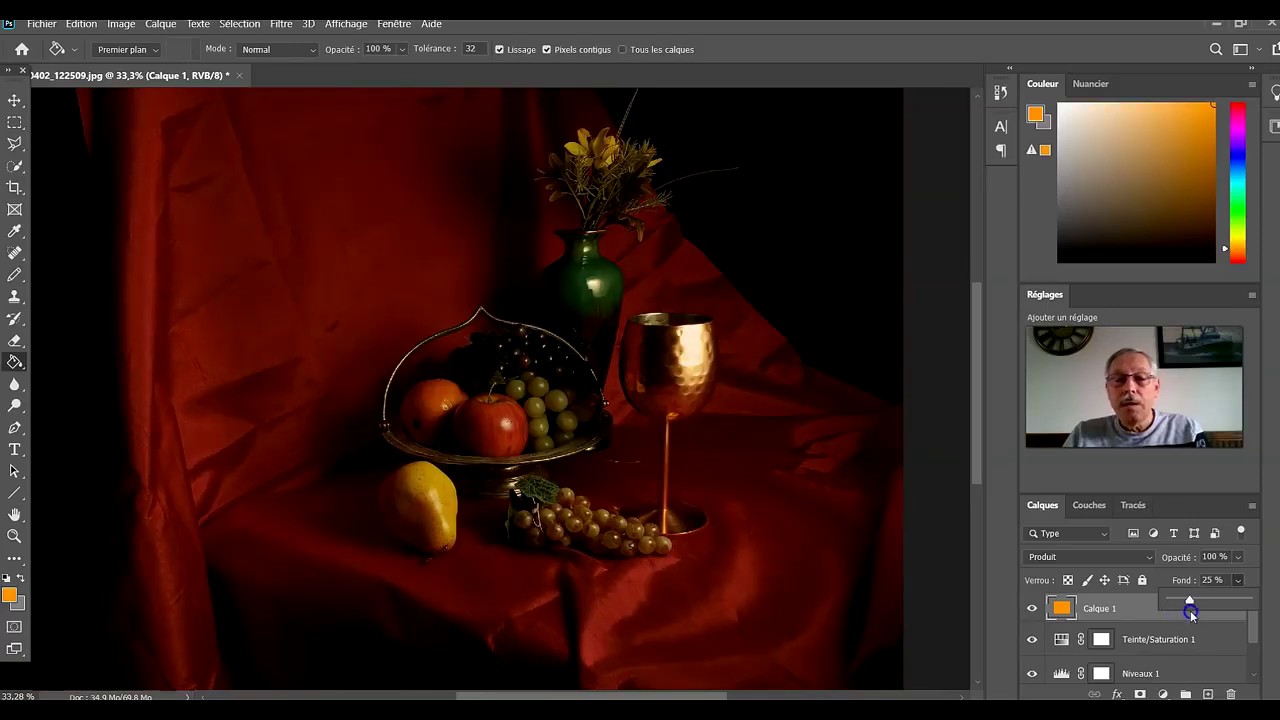
{"action": "left_click_drag", "start_coordinate": [1194, 610], "coordinate": [1197, 607]}
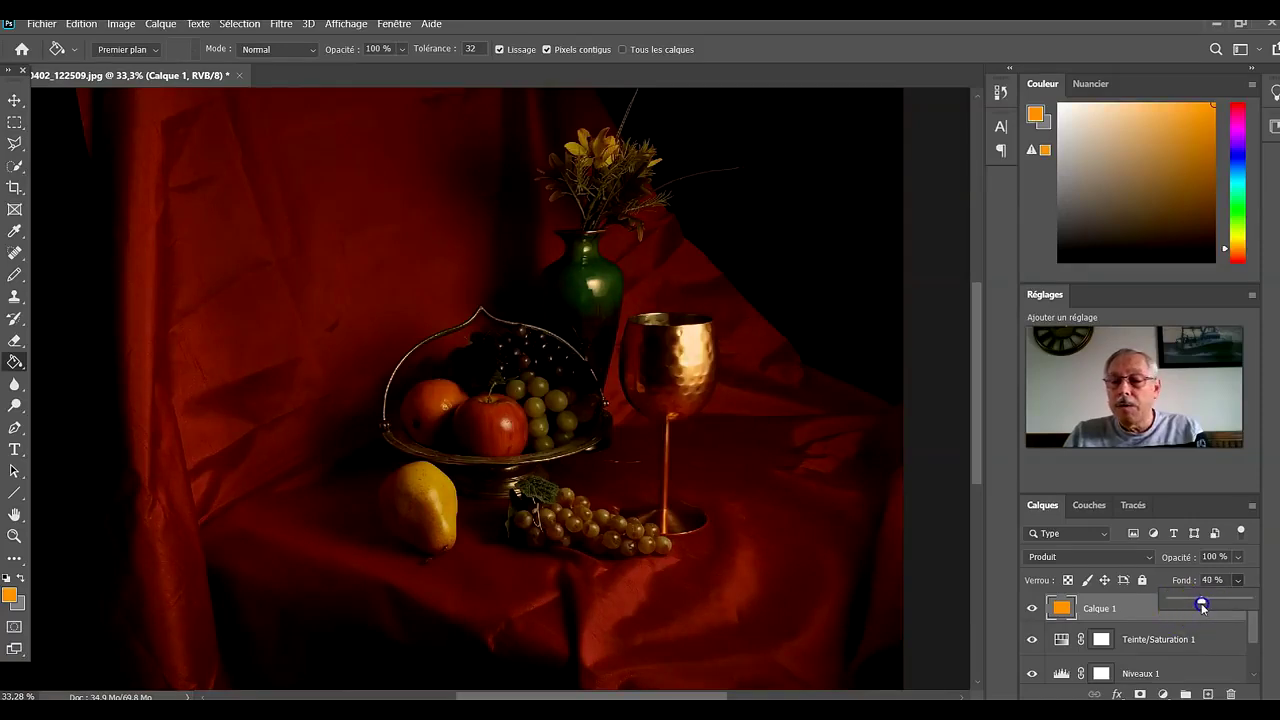
{"action": "left_click_drag", "start_coordinate": [1204, 603], "coordinate": [1208, 608]}
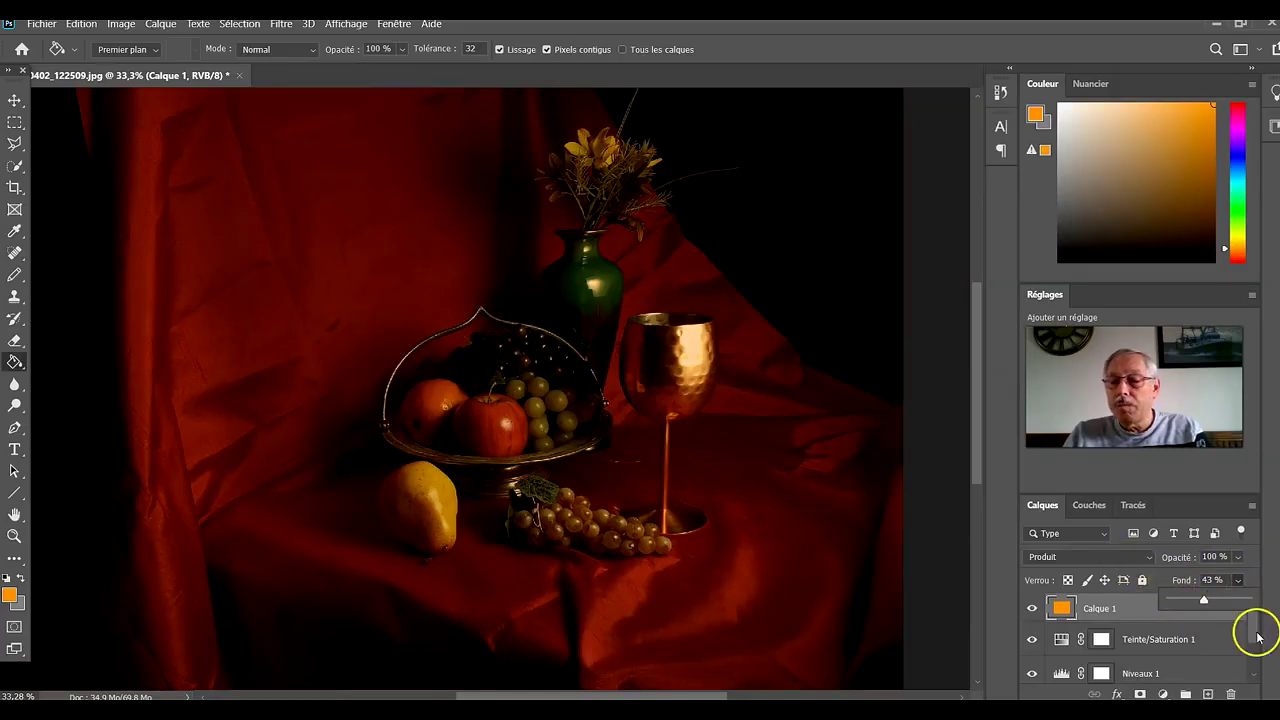
{"action": "left_click", "coordinate": [1033, 609]}
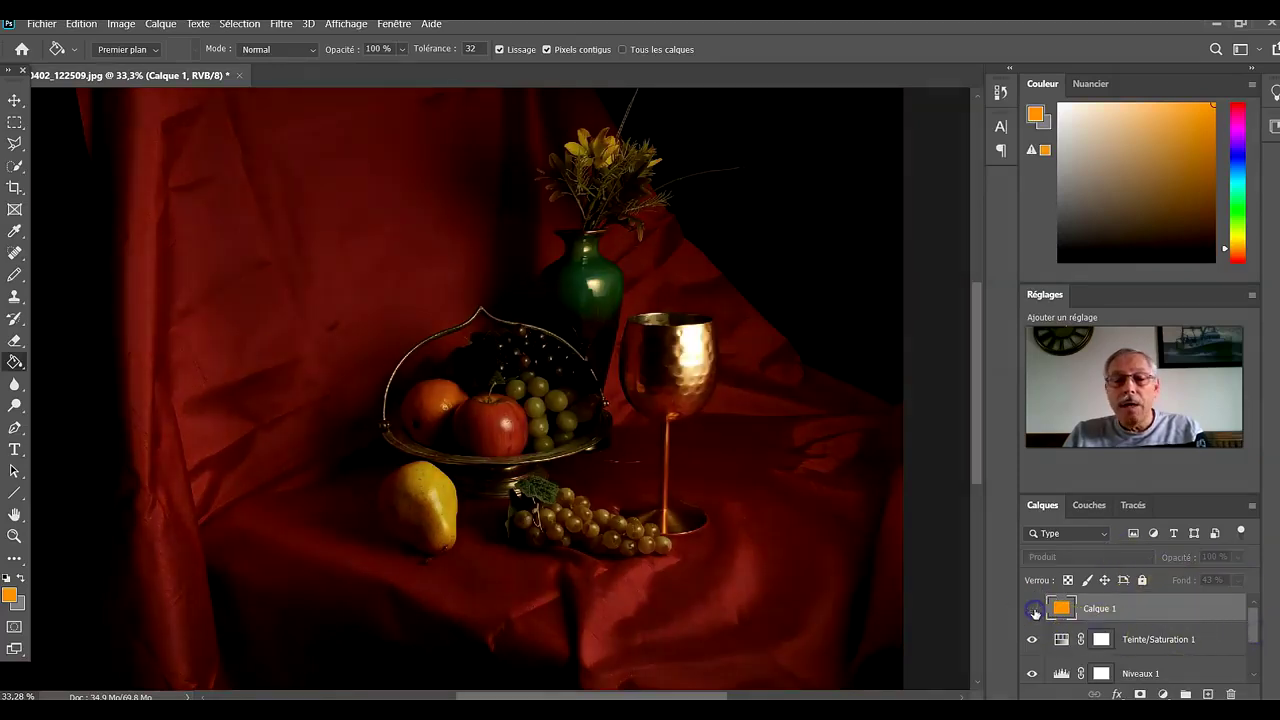
{"action": "left_click", "coordinate": [1034, 610]}
{"action": "left_click", "coordinate": [1034, 610]}
{"action": "left_click", "coordinate": [1034, 610]}
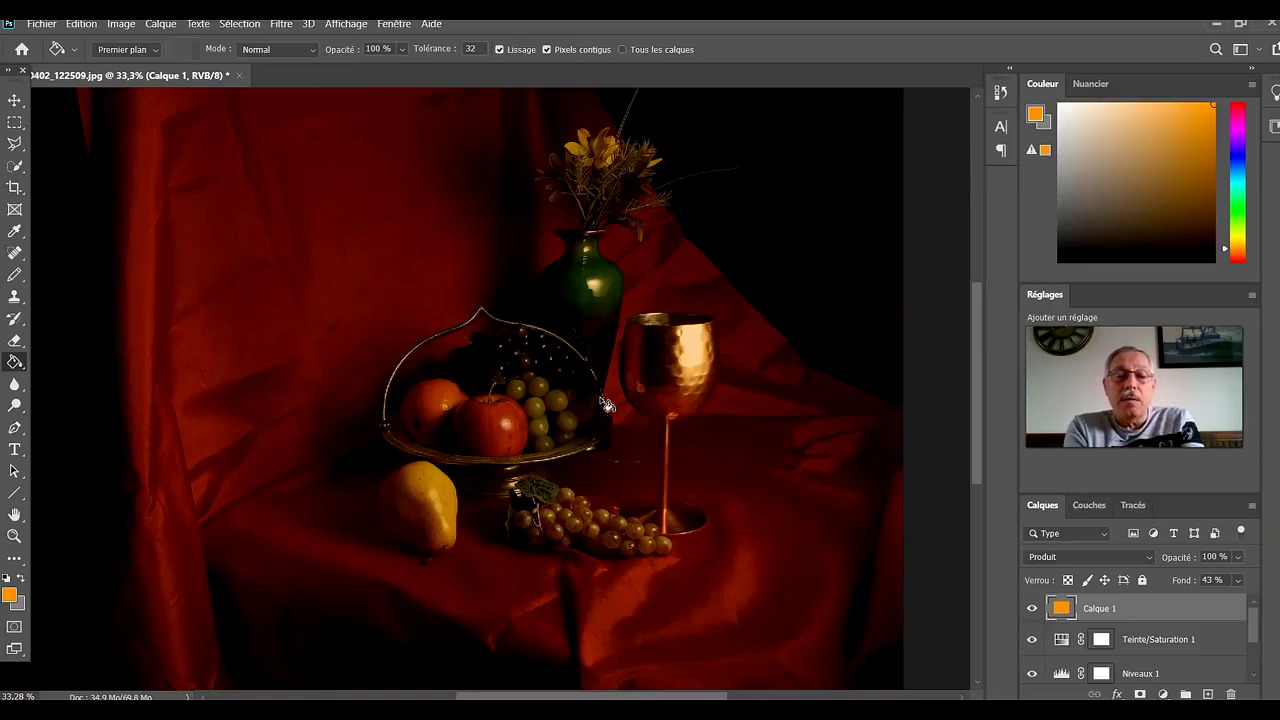
Switch to the Move tool and check the warm-toned still life in a wider view.
{"action": "left_click", "coordinate": [14, 99]}
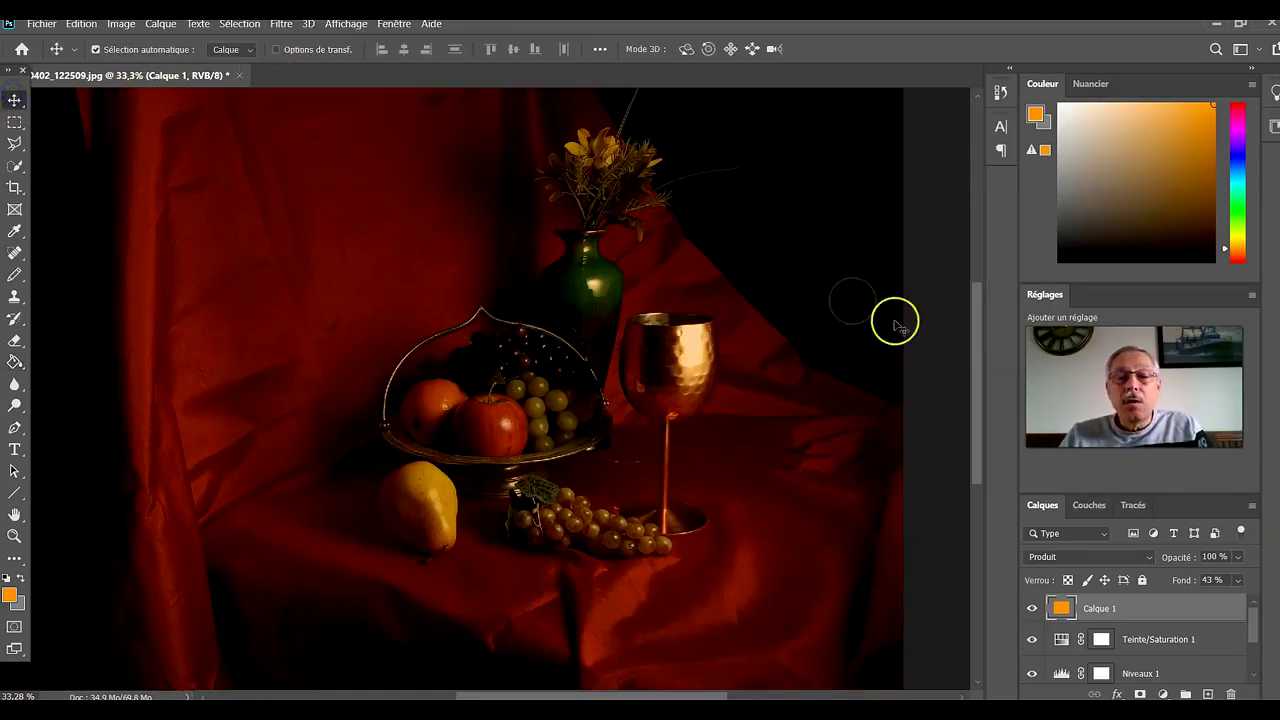
{"action": "mouse_move", "coordinate": [980, 460]}
{"action": "left_mouse_down"}
{"action": "mouse_move", "coordinate": [983, 391]}
{"action": "mouse_move", "coordinate": [987, 497]}
{"action": "mouse_move", "coordinate": [988, 452]}
{"action": "left_mouse_up"}
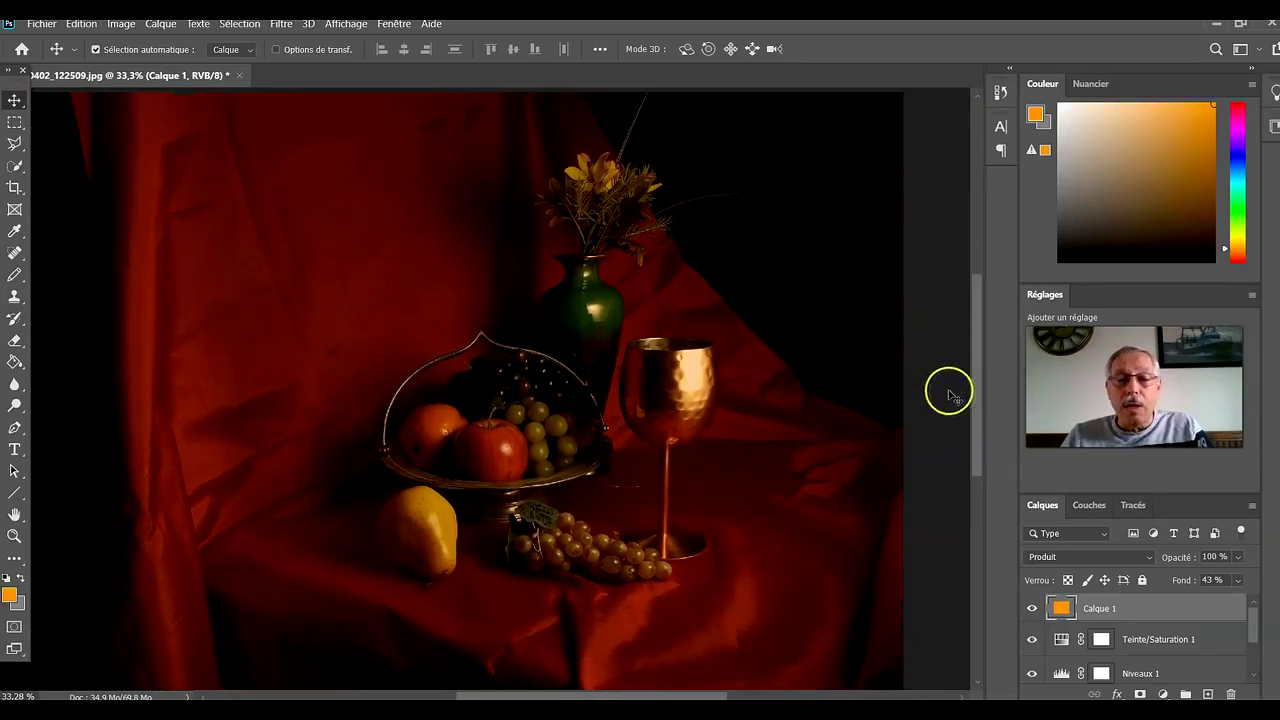
{"action": "key", "text": "ctrl+minus"}
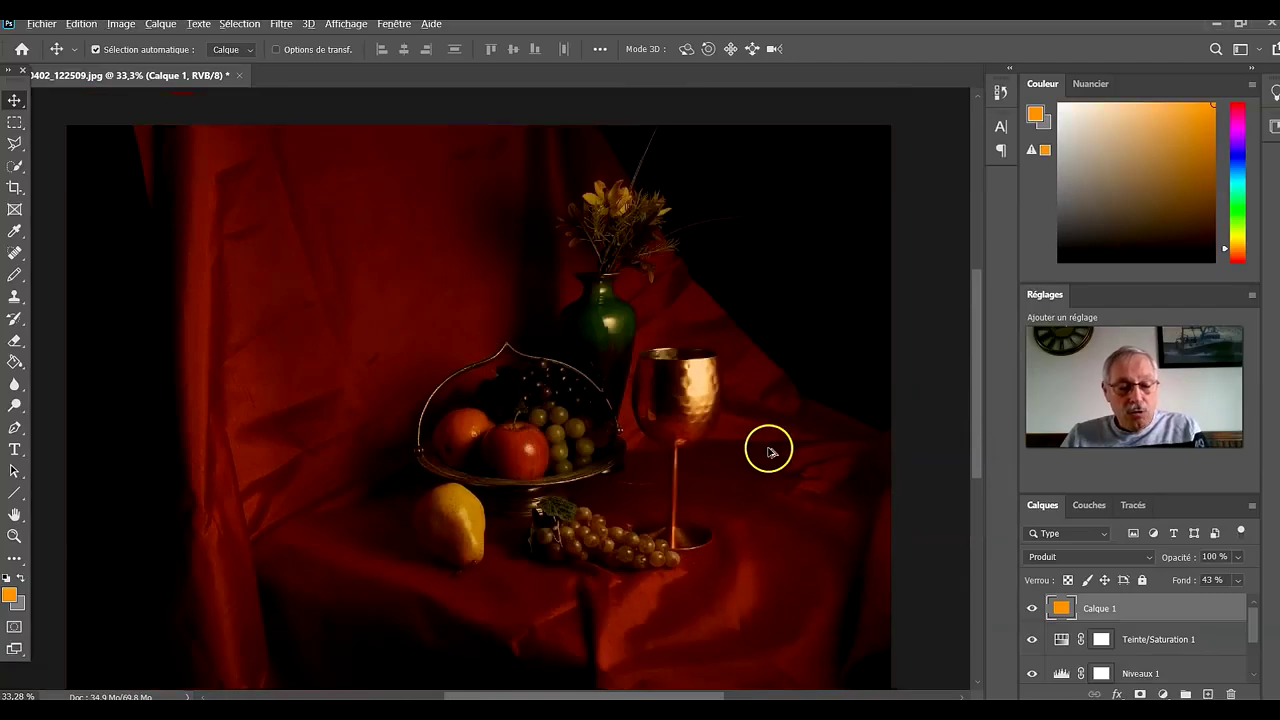
Crop the still life to a portrait 12:18 ratio, tightening the frame around the vase, fruit and goblet.
{"action": "left_click", "coordinate": [15, 188]}
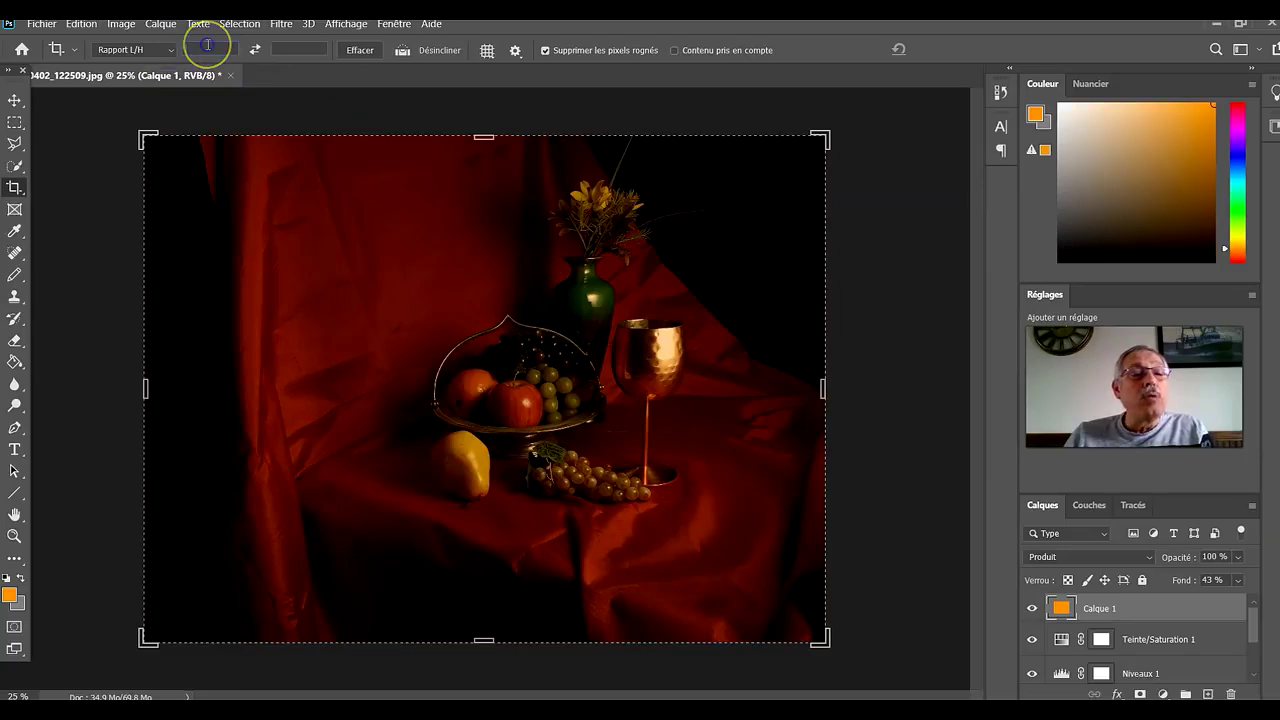
{"action": "type", "text": "18"}
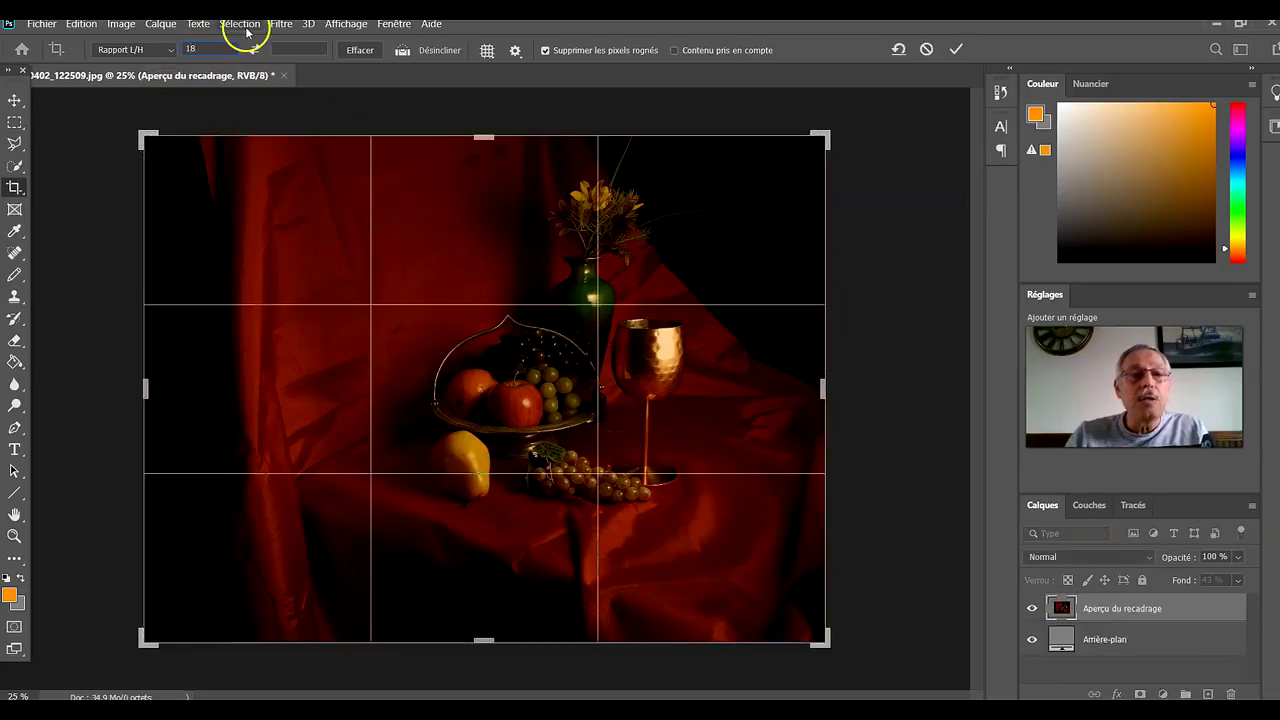
{"action": "type", "text": "12"}
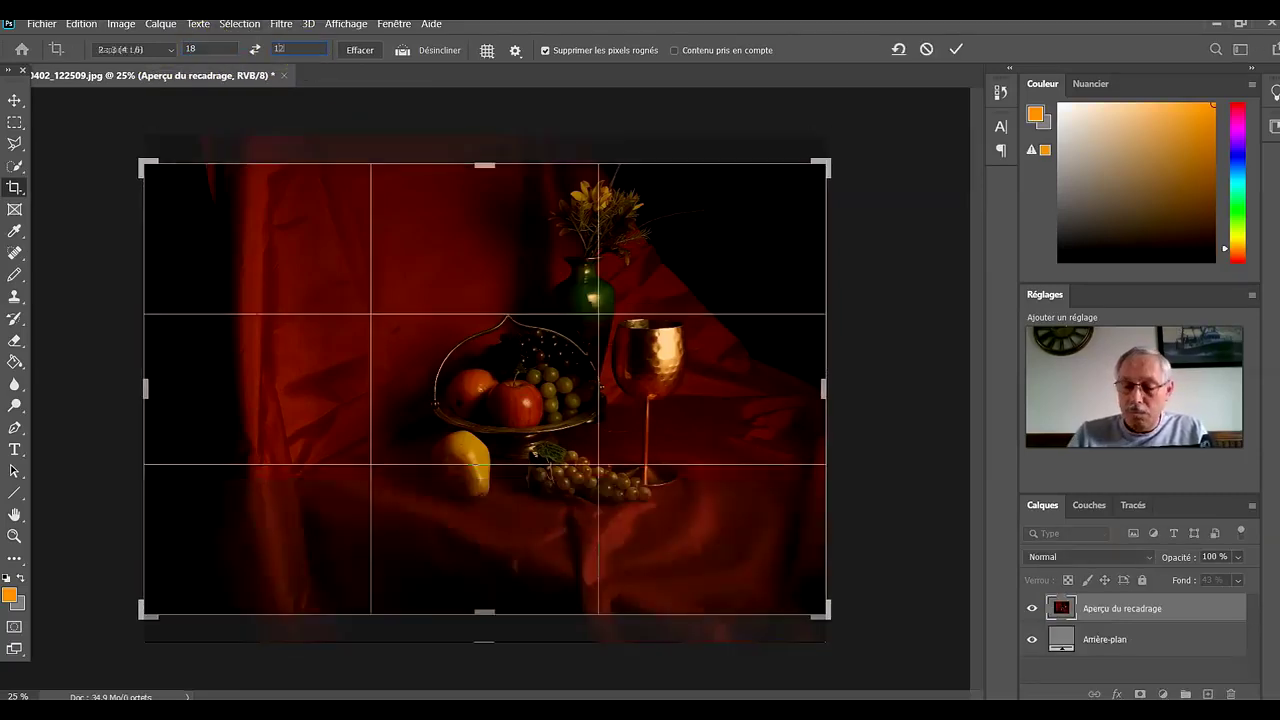
{"action": "left_click", "coordinate": [250, 52]}
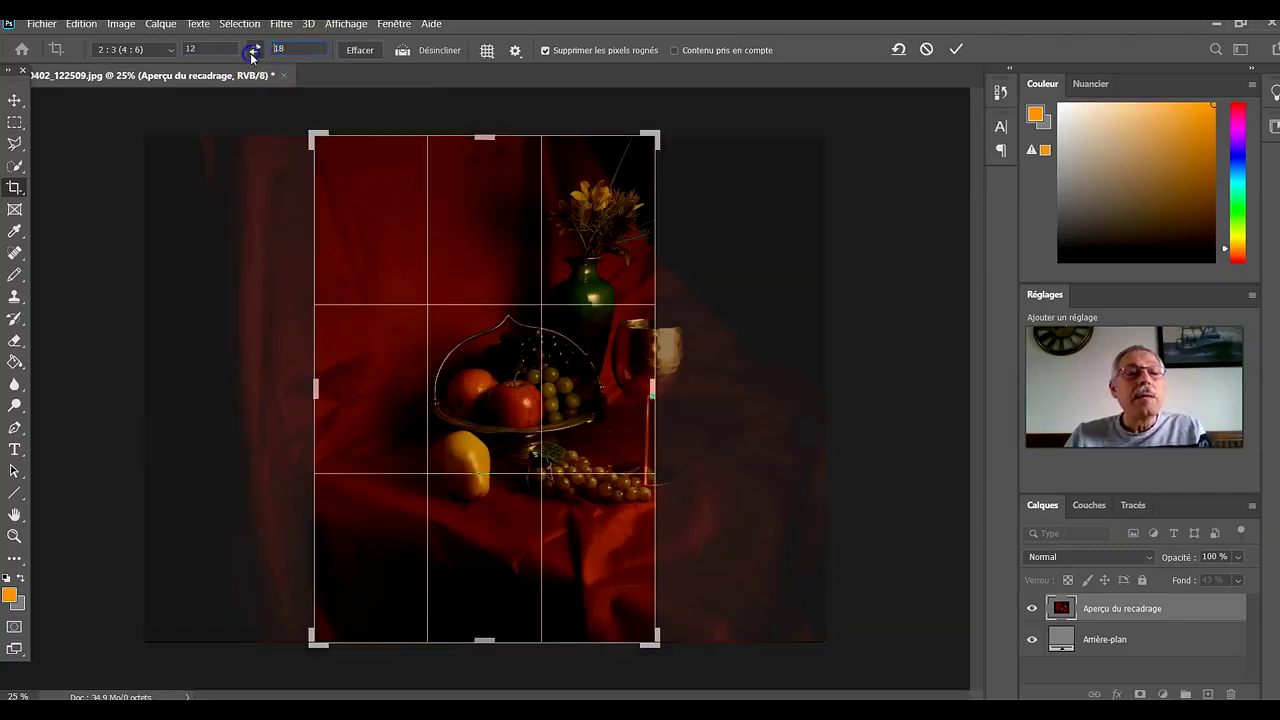
{"action": "left_click_drag", "start_coordinate": [398, 226], "coordinate": [347, 224]}
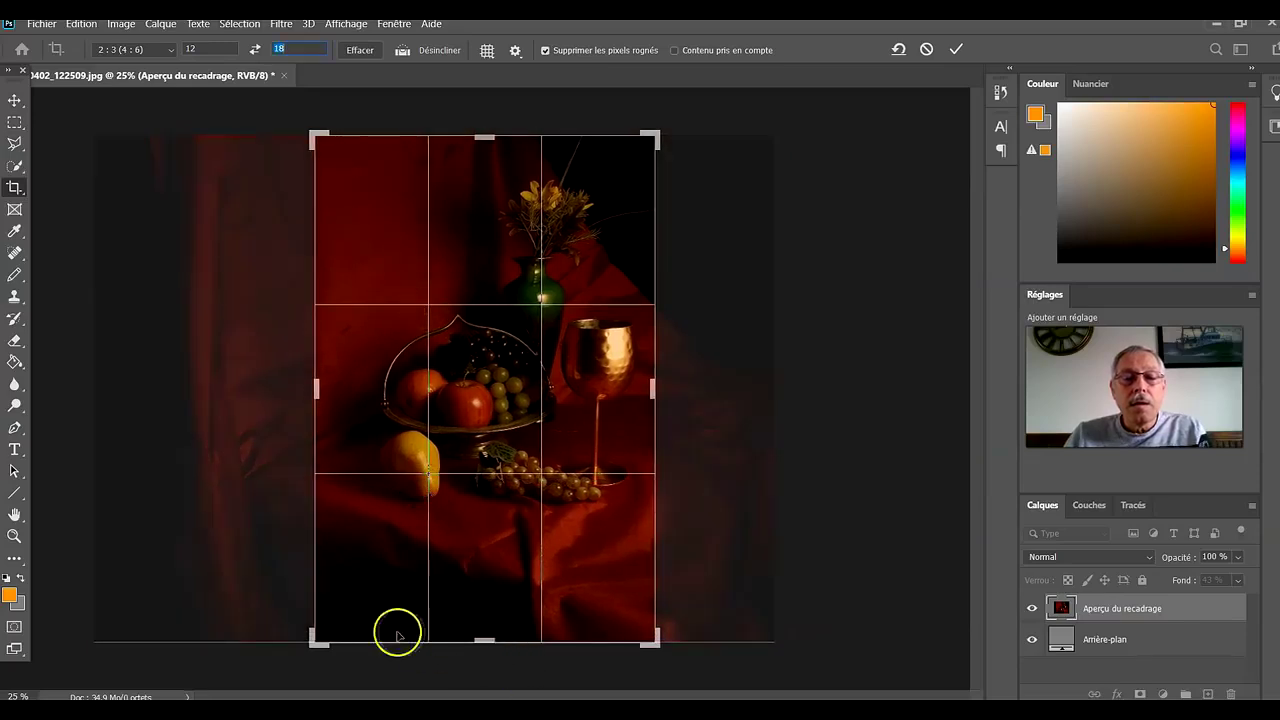
{"action": "left_click_drag", "start_coordinate": [486, 640], "coordinate": [474, 561]}
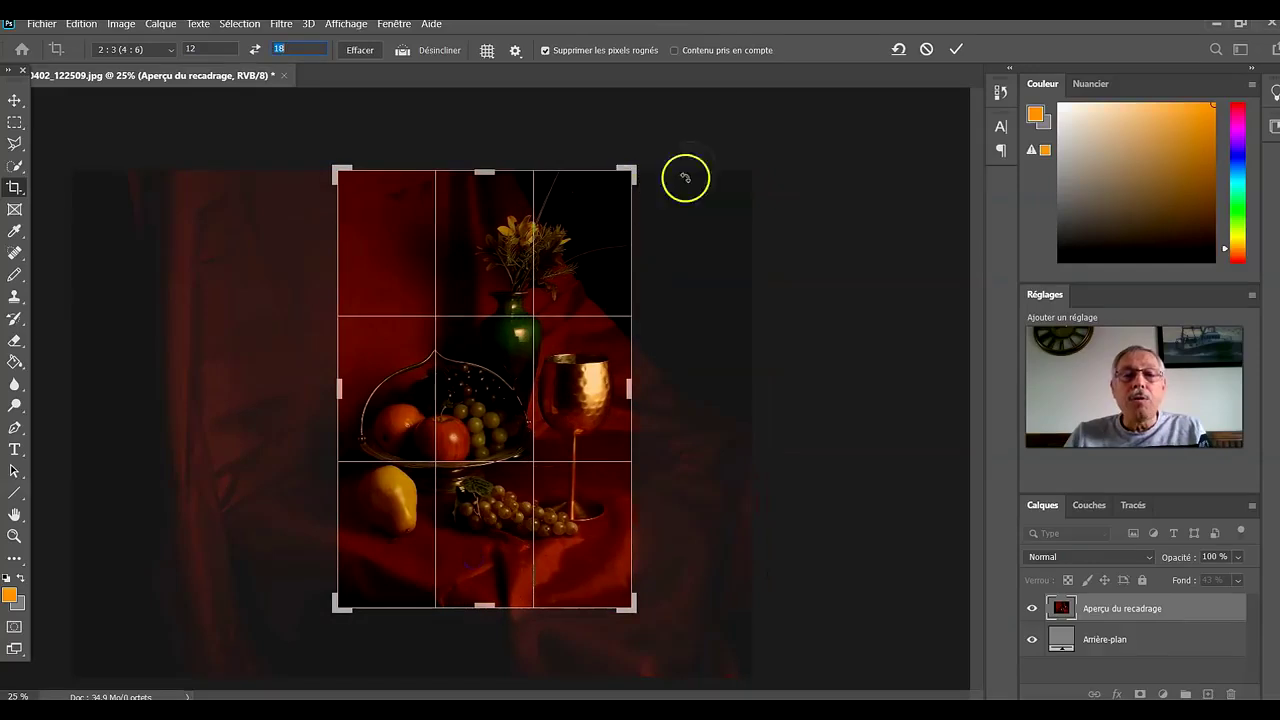
{"action": "left_click", "coordinate": [956, 50]}
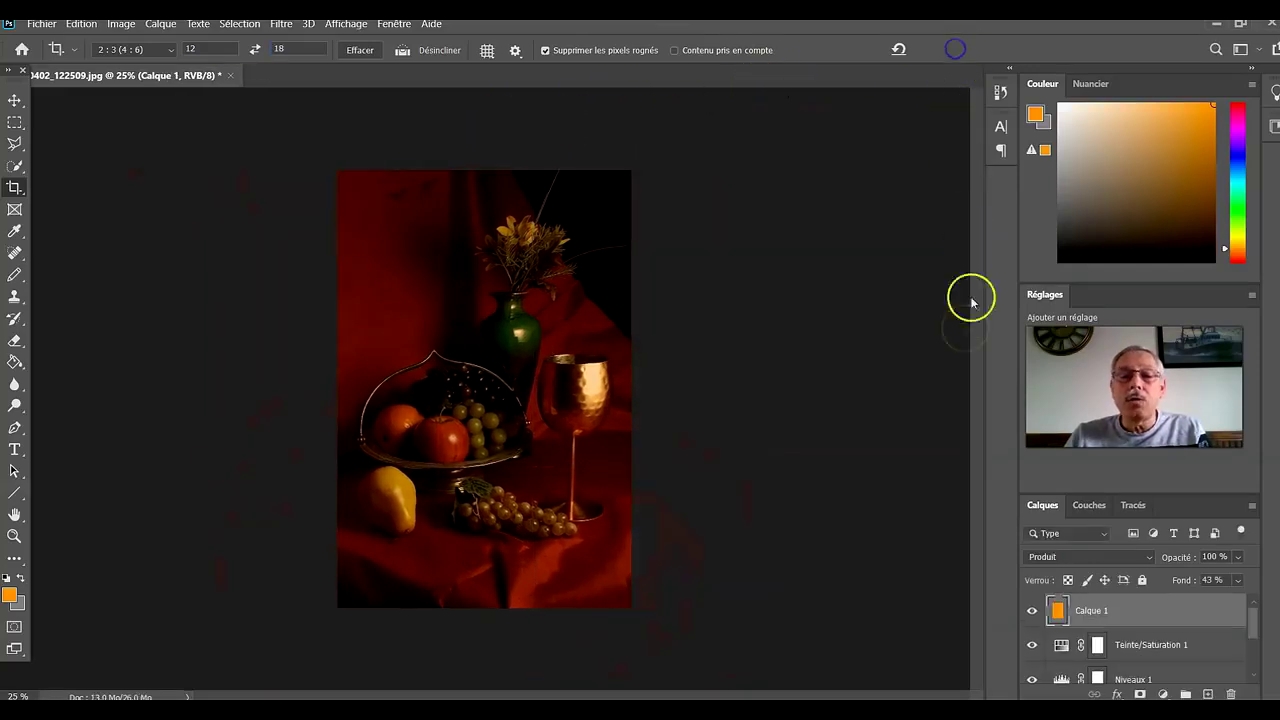
Recentre the photo inside the portrait crop frame and undo the portrait crop.
{"action": "left_click", "coordinate": [520, 481]}
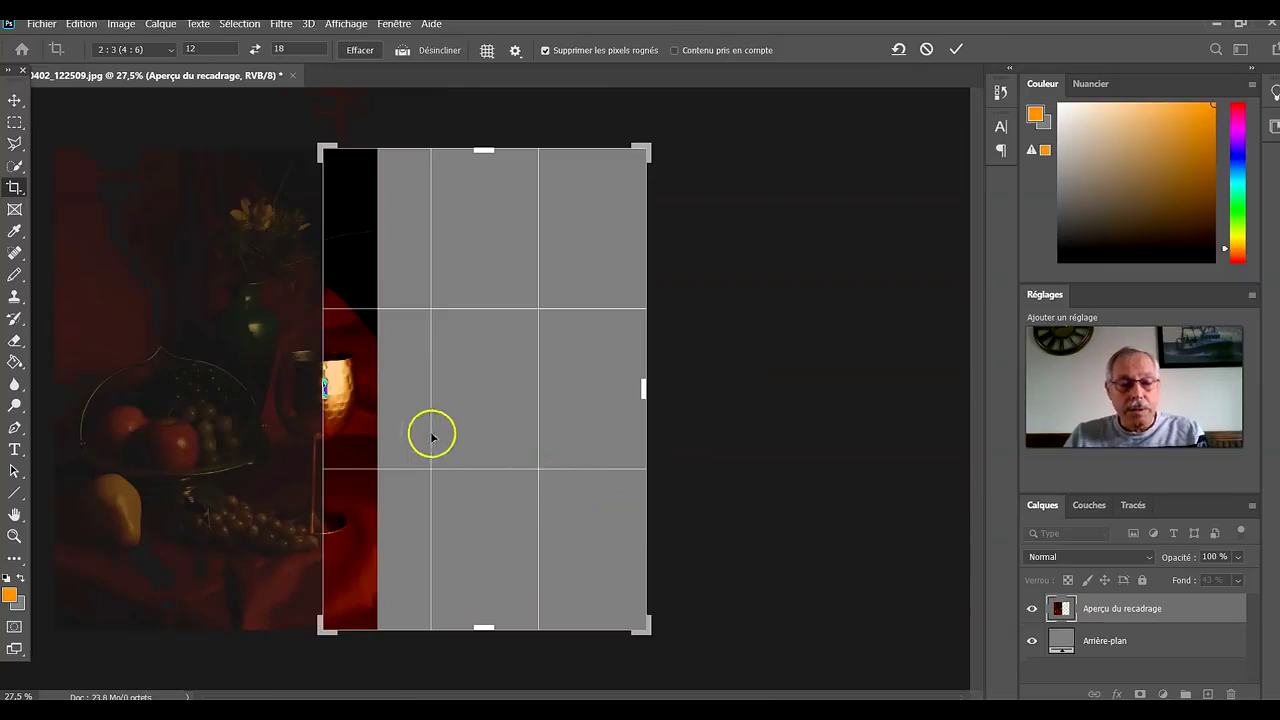
{"action": "left_click_drag", "start_coordinate": [386, 432], "coordinate": [607, 432]}
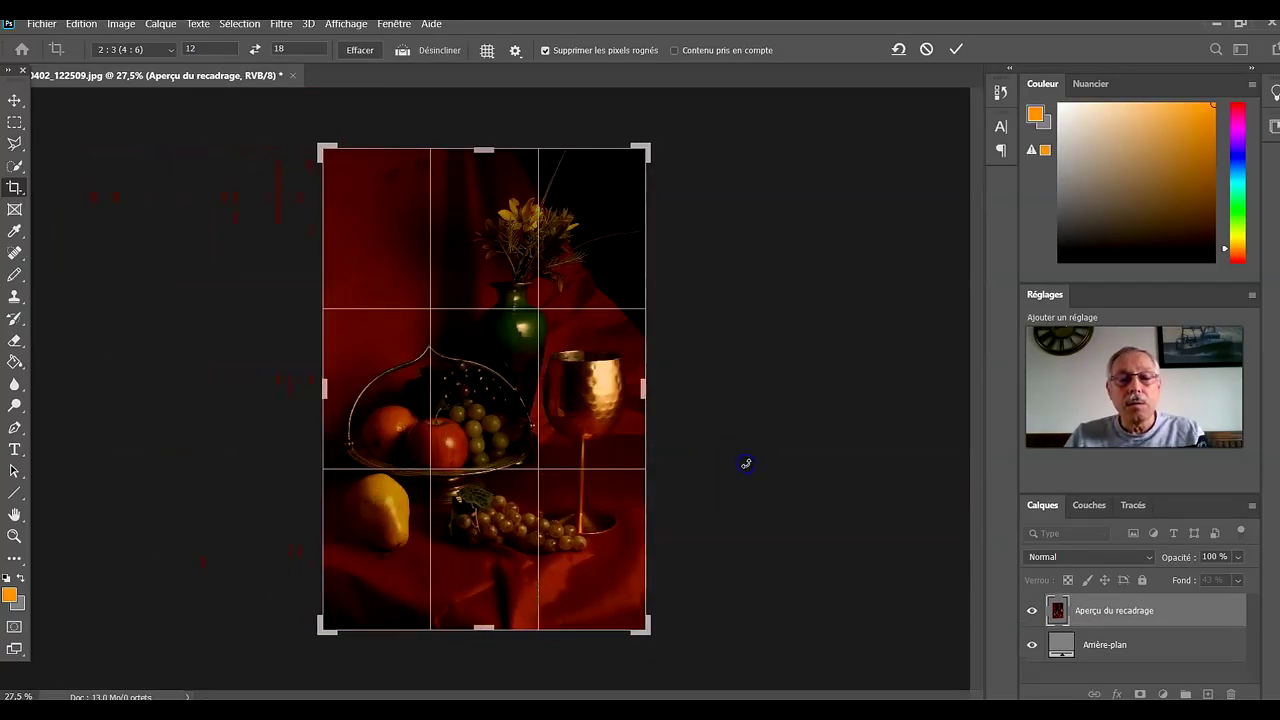
{"action": "left_click", "coordinate": [15, 100]}
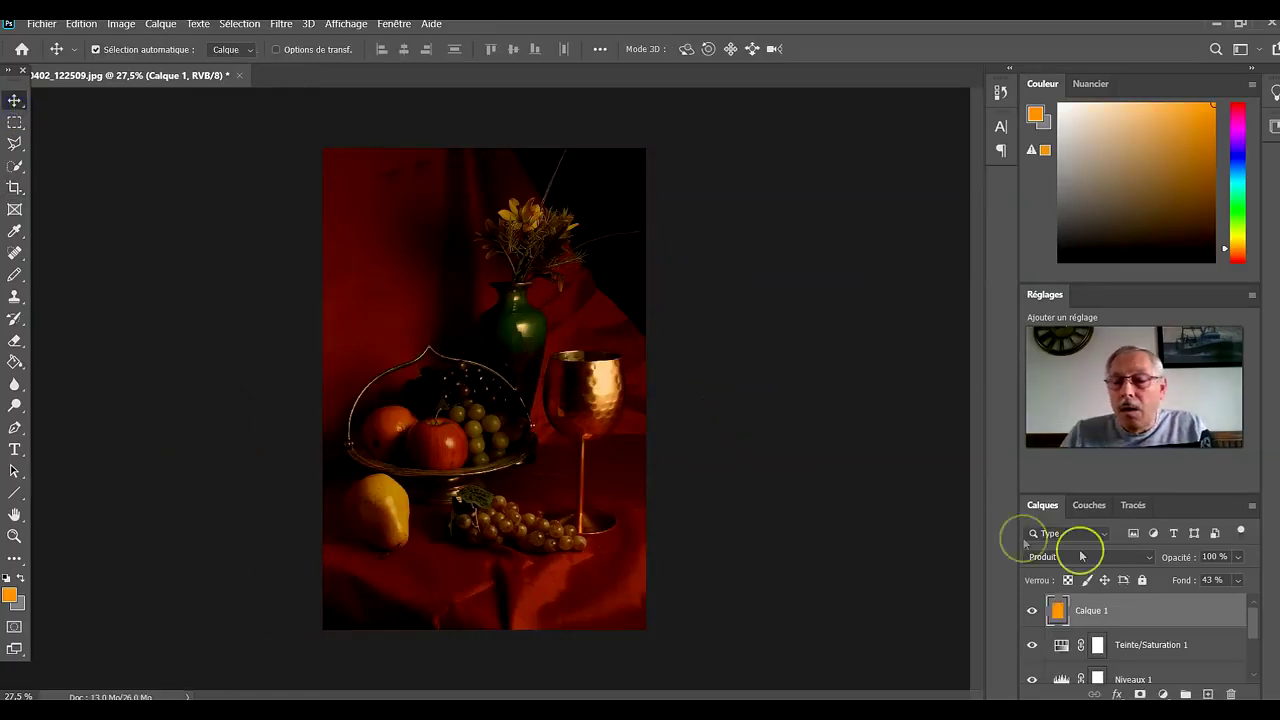
{"action": "left_click", "coordinate": [1210, 648]}
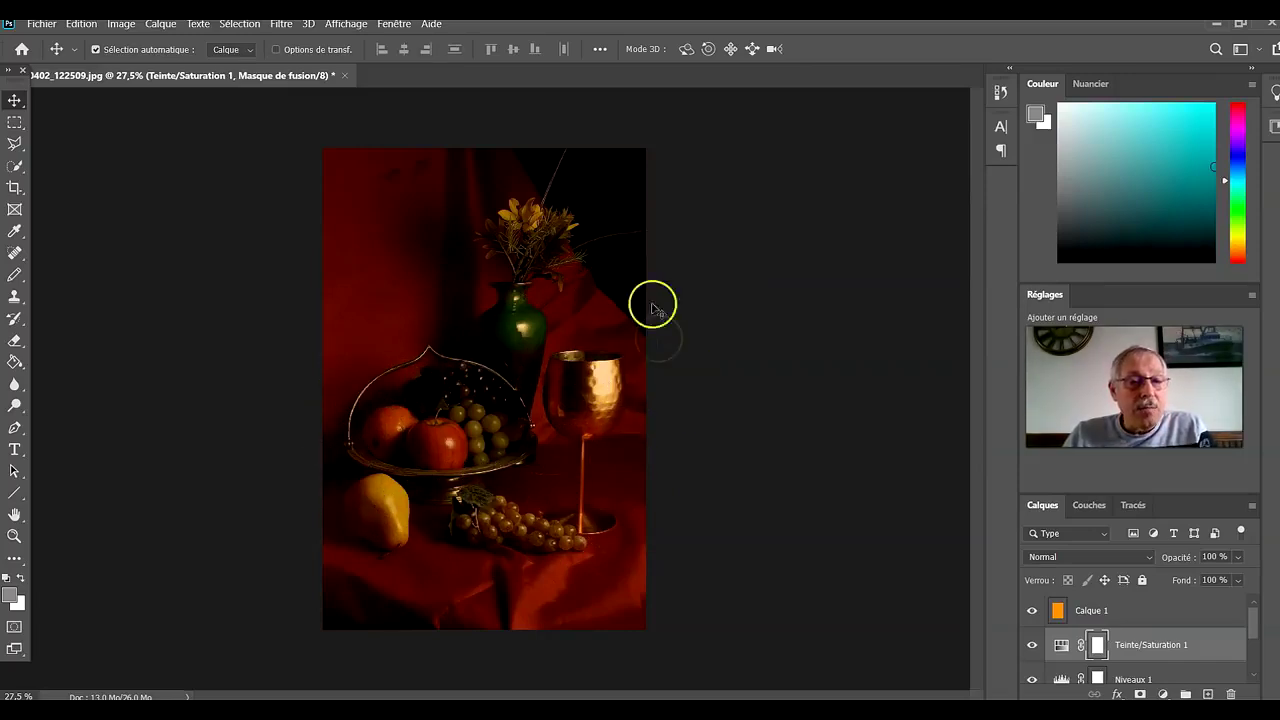
{"action": "key", "text": "ctrl"}
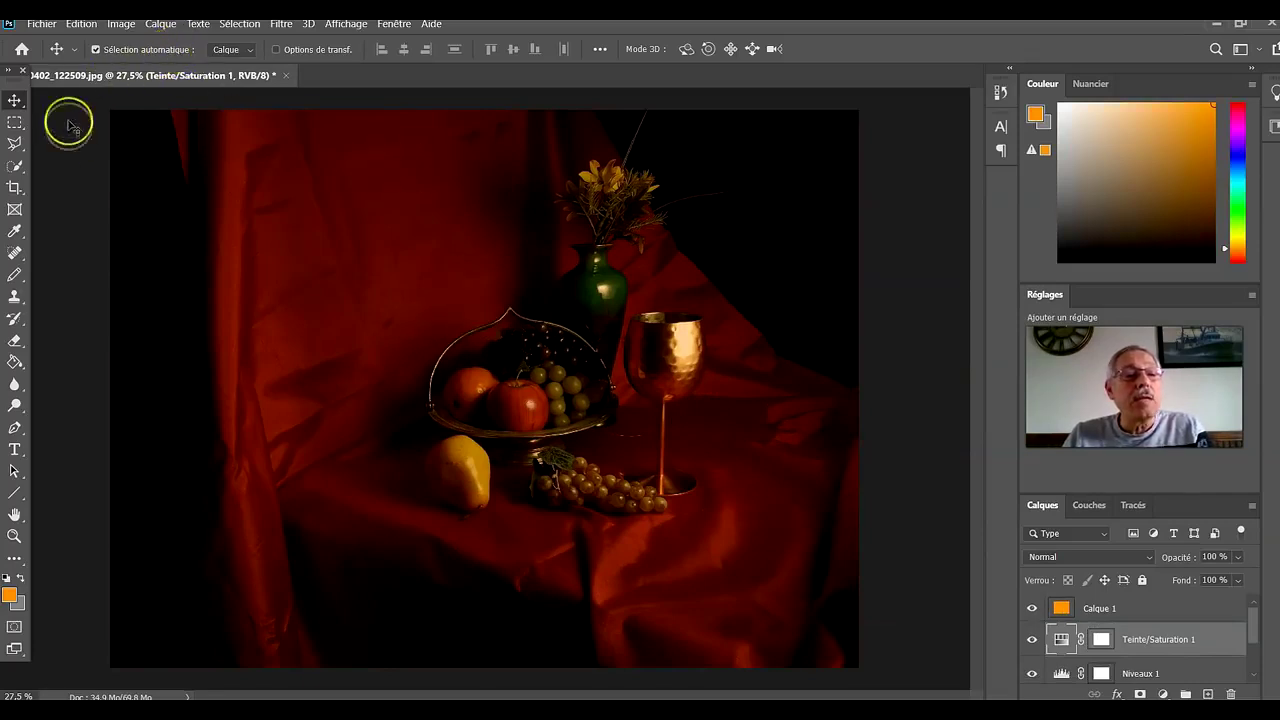
Switch the crop ratio to 18:12 landscape and reposition the still life within the crop frame.
{"action": "left_click", "coordinate": [15, 187]}
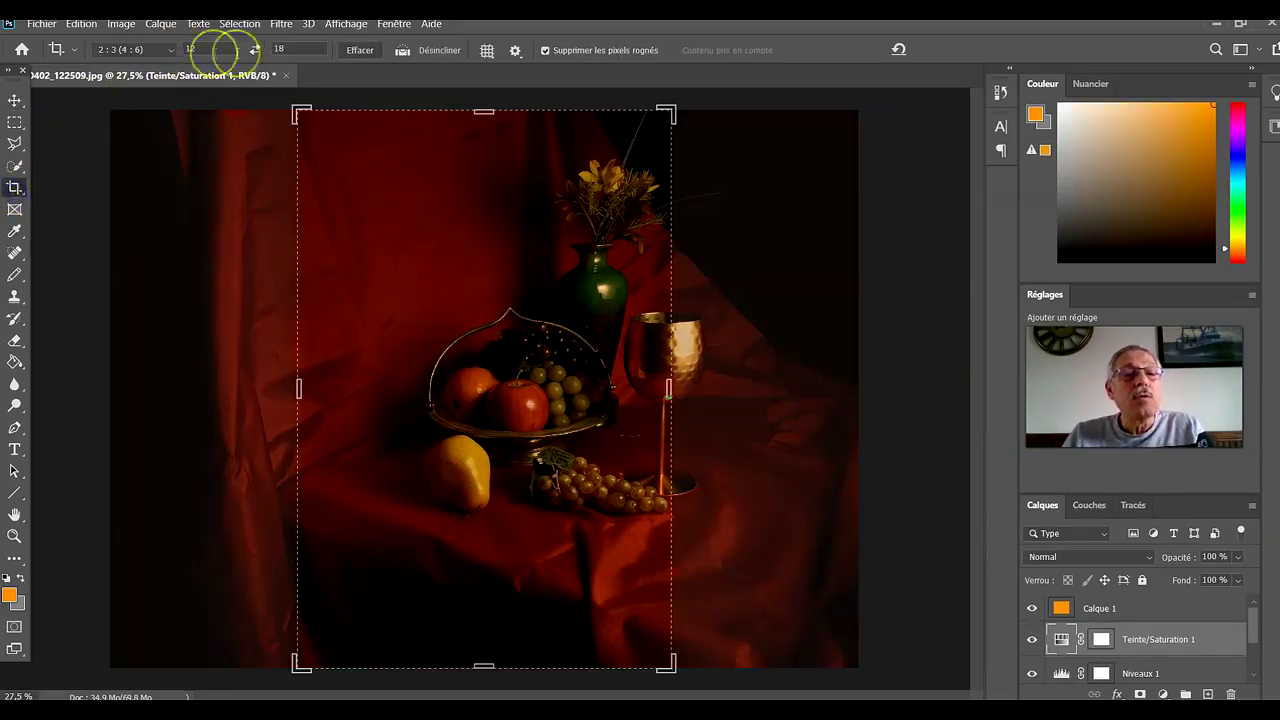
{"action": "left_click", "coordinate": [254, 50]}
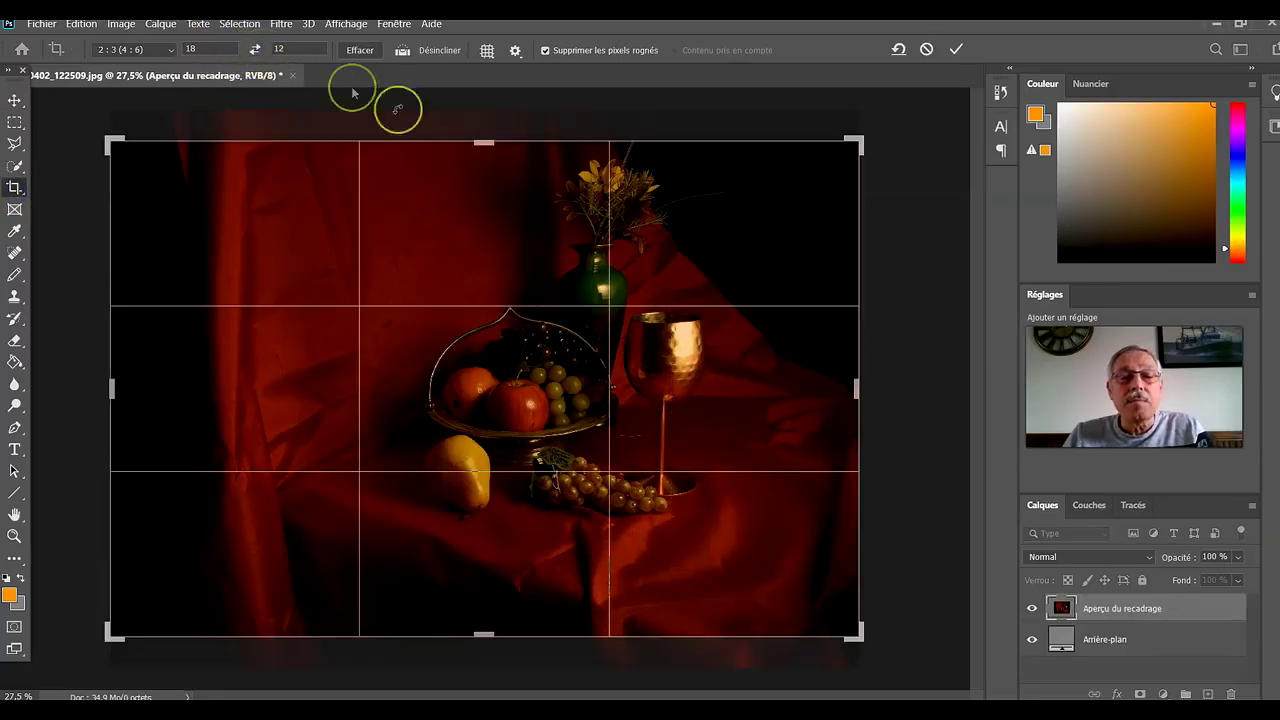
{"action": "left_click_drag", "start_coordinate": [679, 375], "coordinate": [700, 400]}
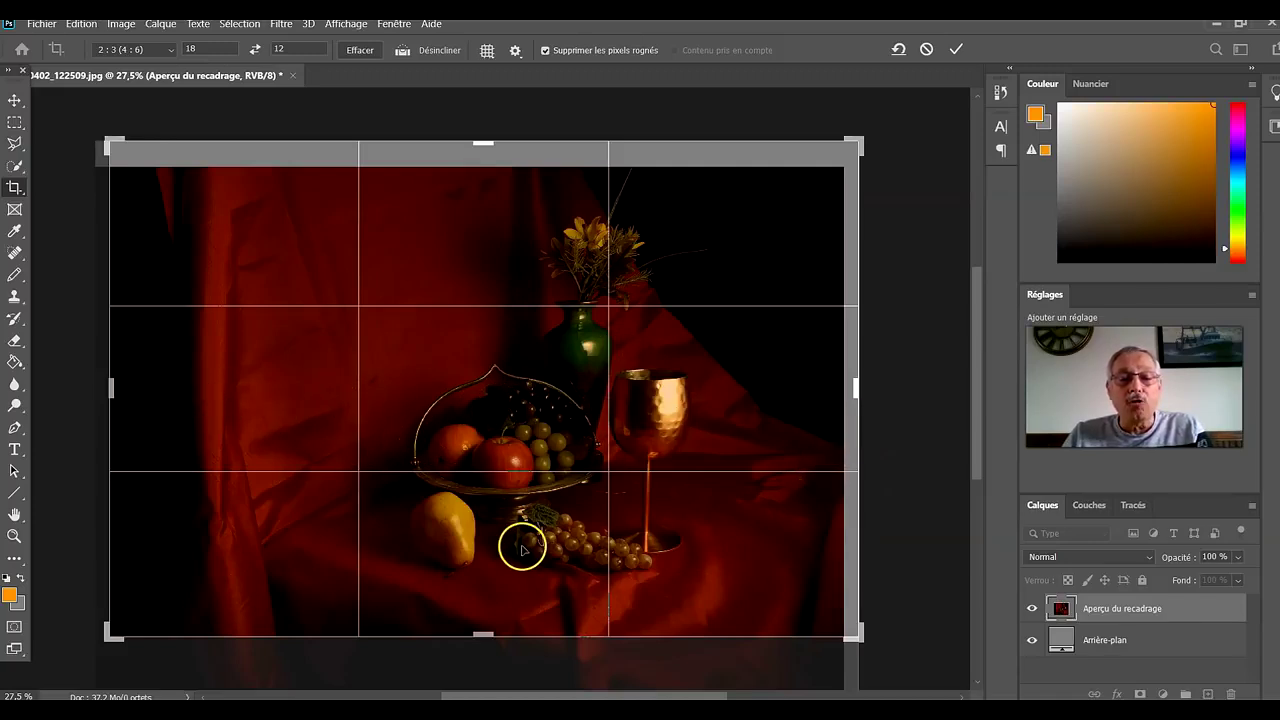
{"action": "left_click_drag", "start_coordinate": [520, 548], "coordinate": [520, 556]}
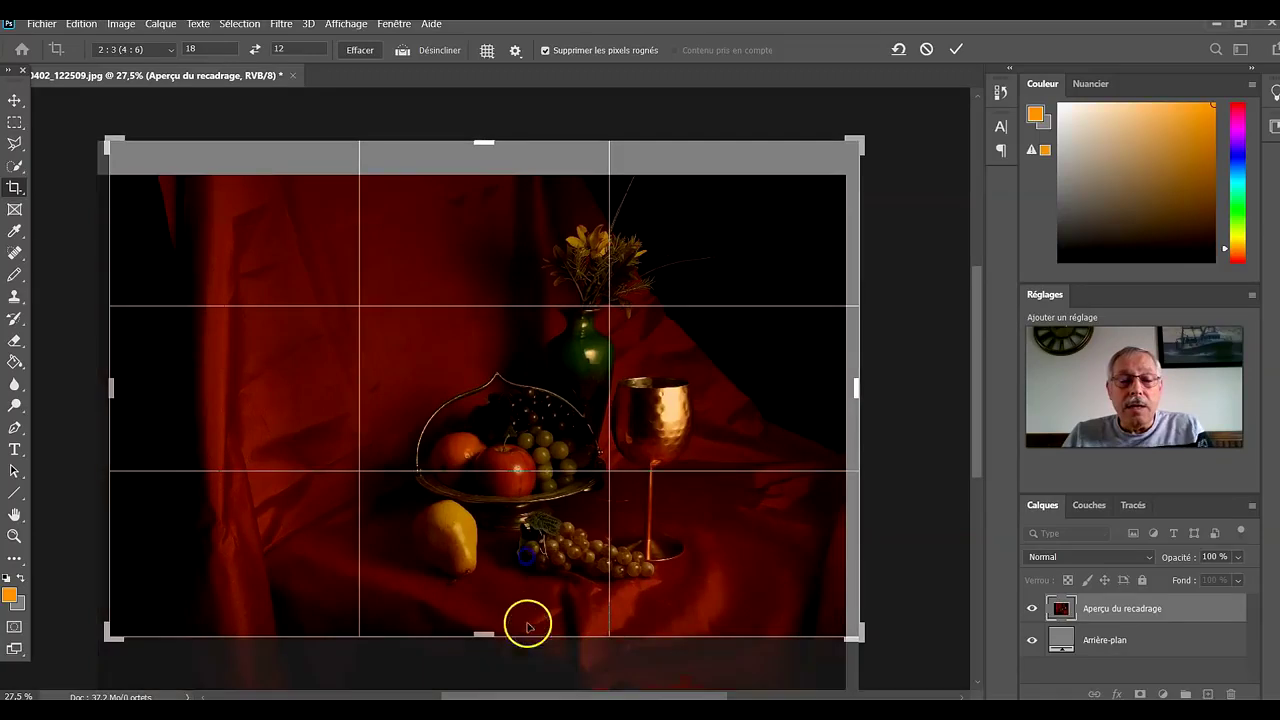
{"action": "left_click", "coordinate": [509, 547]}
{"action": "left_click_drag", "start_coordinate": [509, 547], "coordinate": [587, 456]}
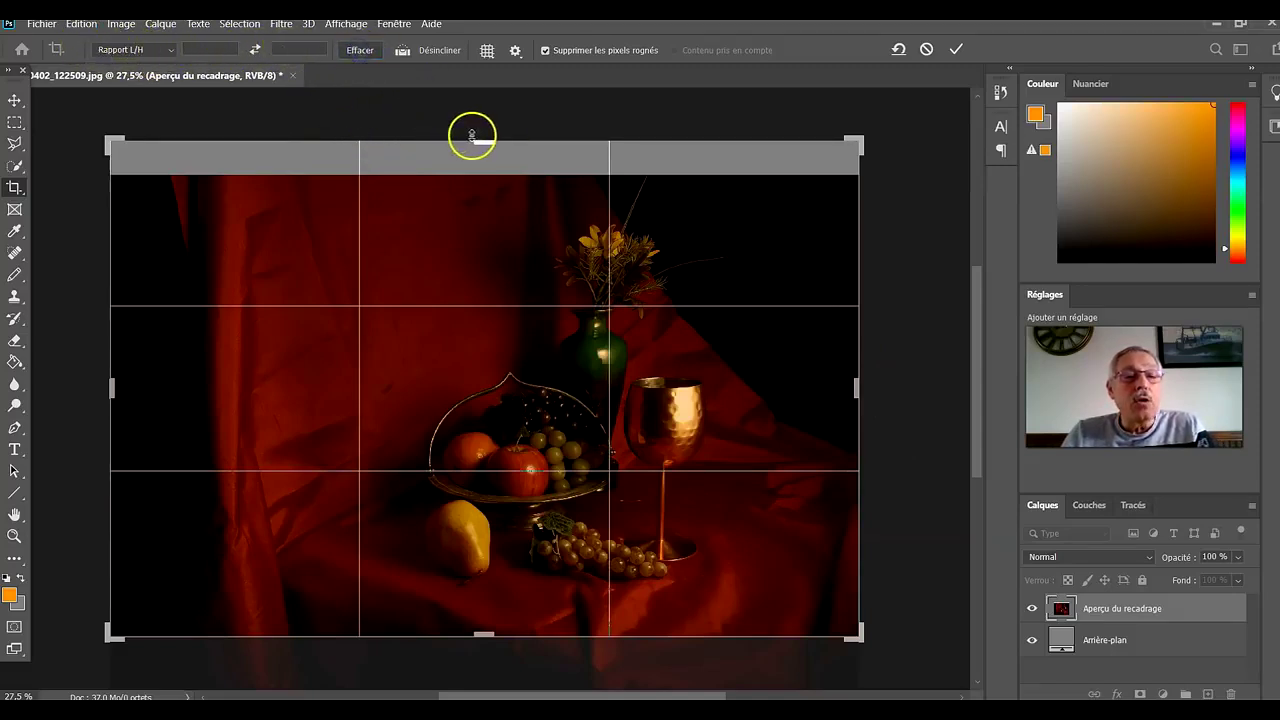
Clear the crop ratio and freely pull in the frame's upper edge and both sides around the still life.
{"action": "left_click_drag", "start_coordinate": [480, 143], "coordinate": [480, 158]}
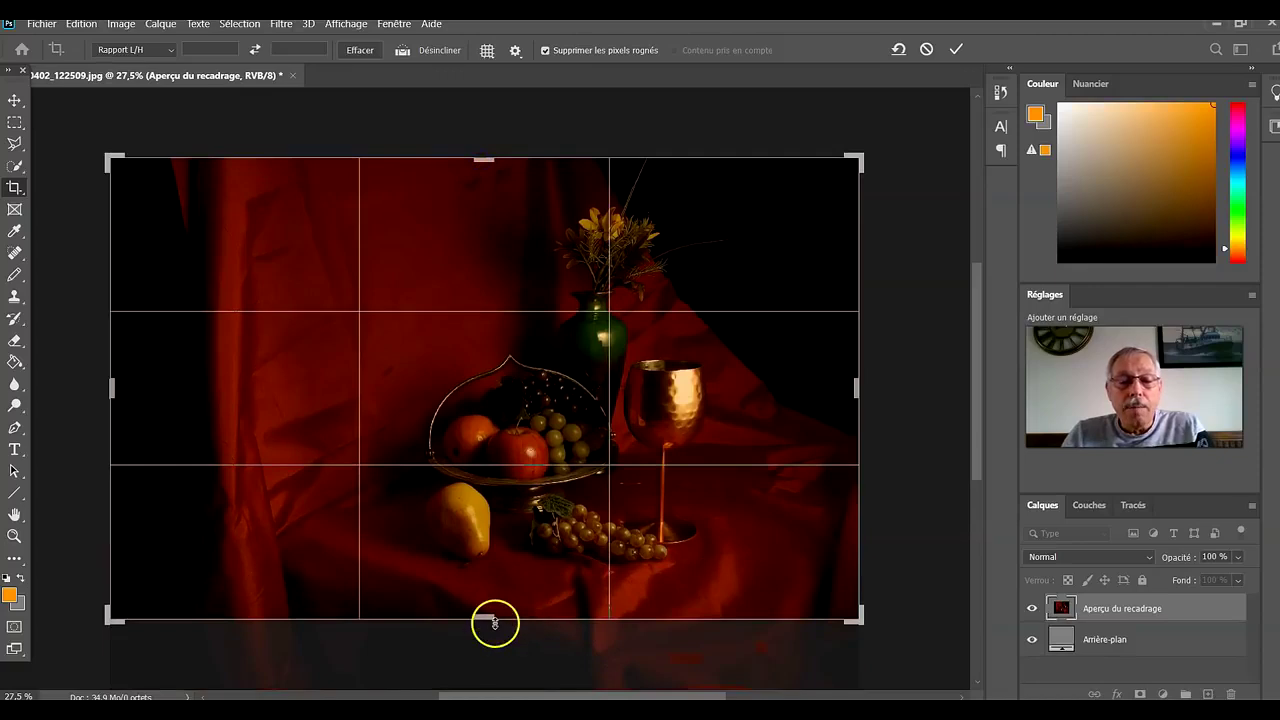
{"action": "left_click_drag", "start_coordinate": [110, 394], "coordinate": [177, 392]}
{"action": "left_click_drag", "start_coordinate": [786, 389], "coordinate": [760, 390]}
{"action": "left_click_drag", "start_coordinate": [210, 389], "coordinate": [244, 389]}
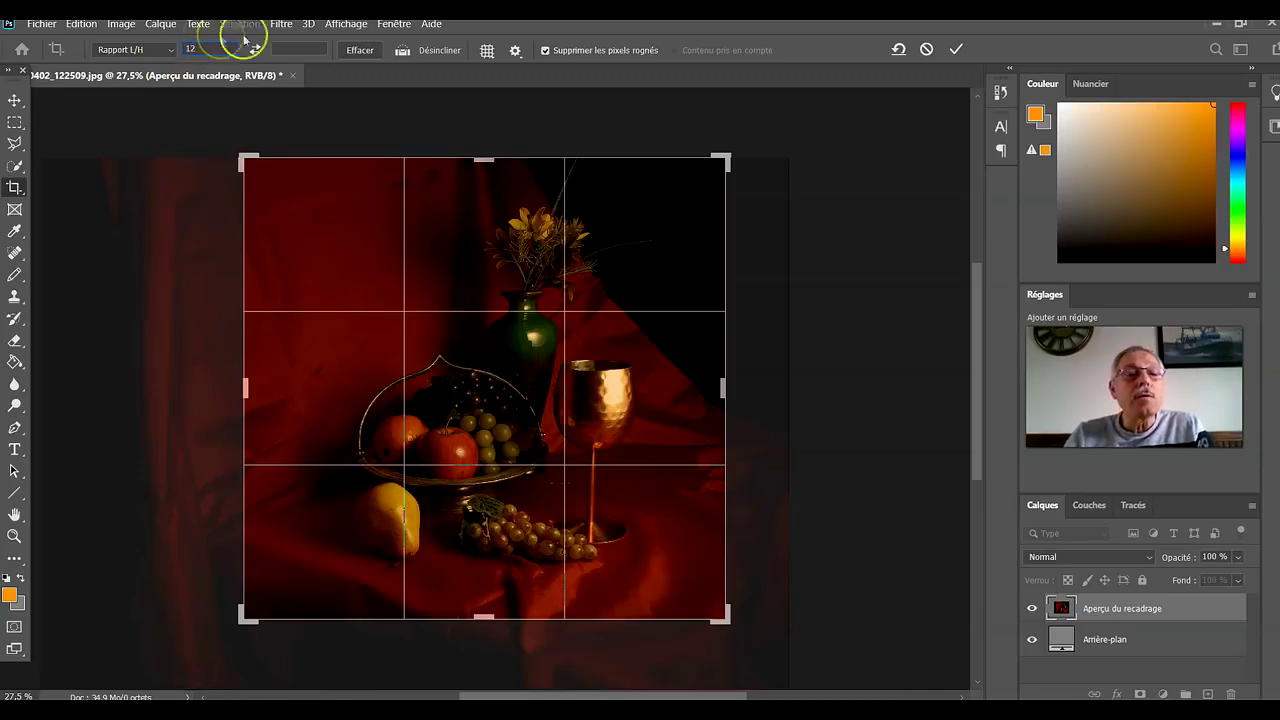
Set the crop ratio to 12:12 and shift the photo so the goblet's stem sits on the right-hand vertical thirds line.
{"action": "type", "text": "12"}
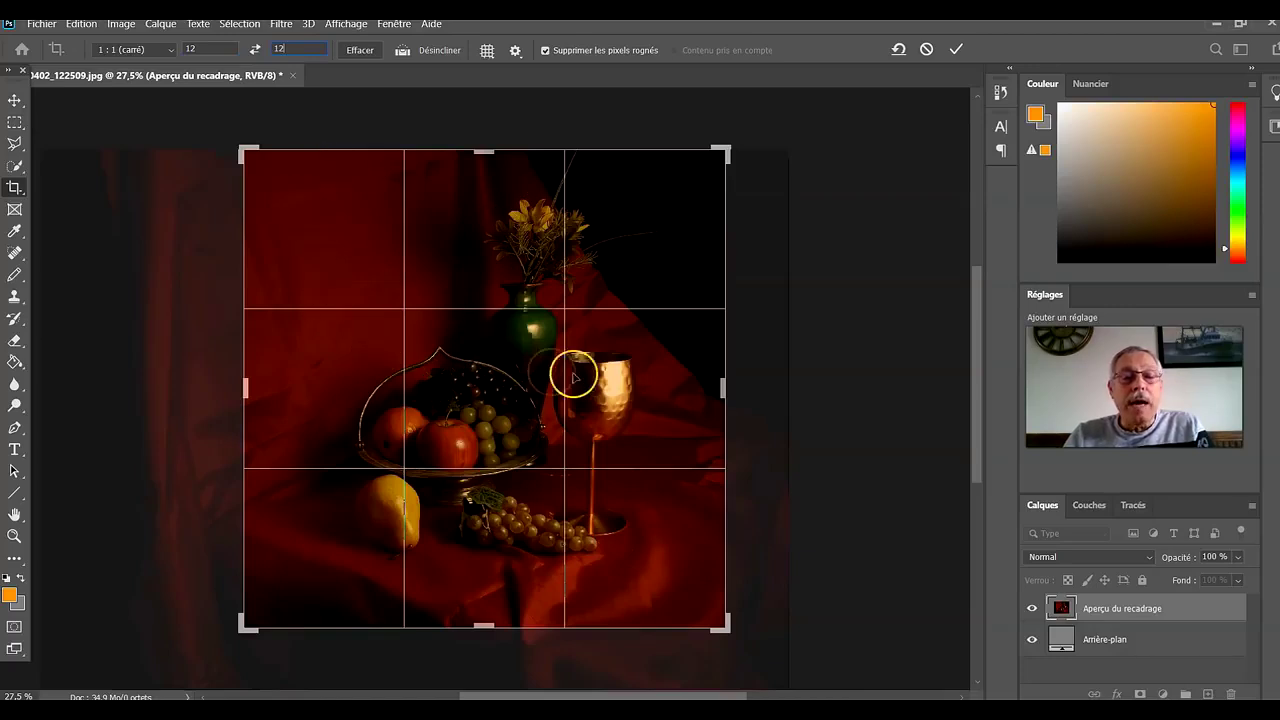
{"action": "left_click_drag", "start_coordinate": [659, 401], "coordinate": [648, 400]}
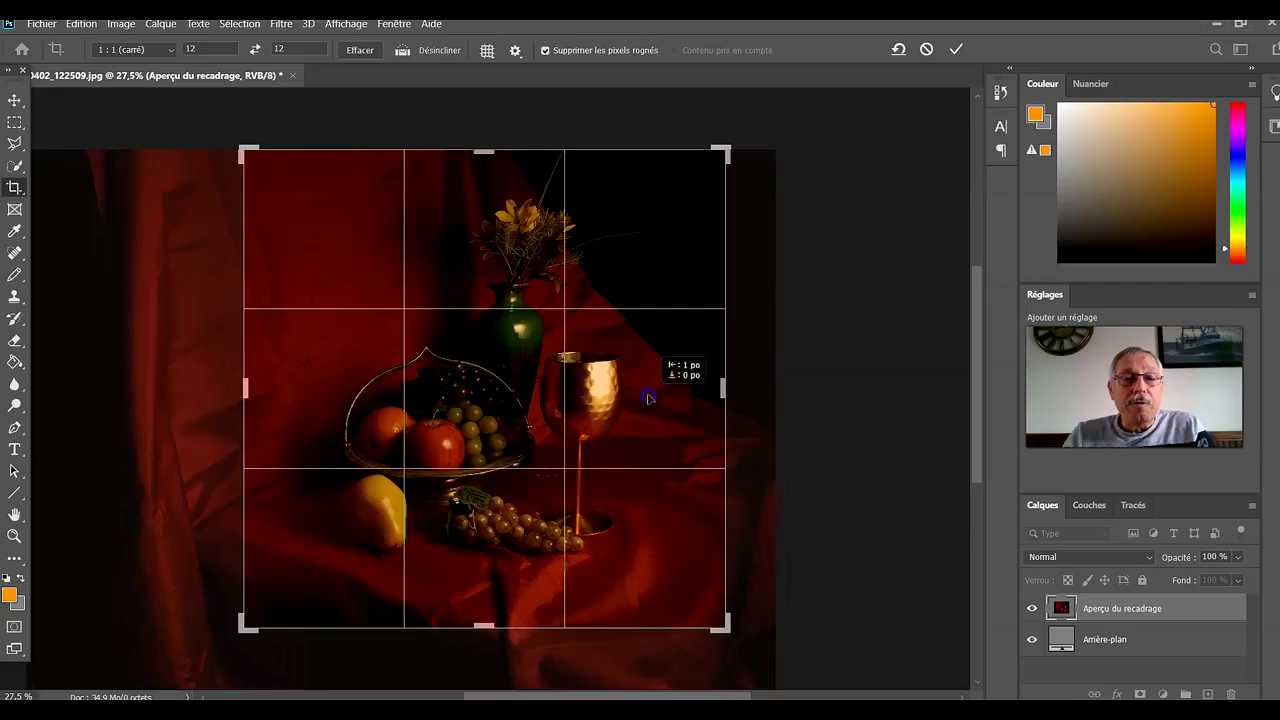
{"action": "left_click_drag", "start_coordinate": [648, 400], "coordinate": [658, 401]}
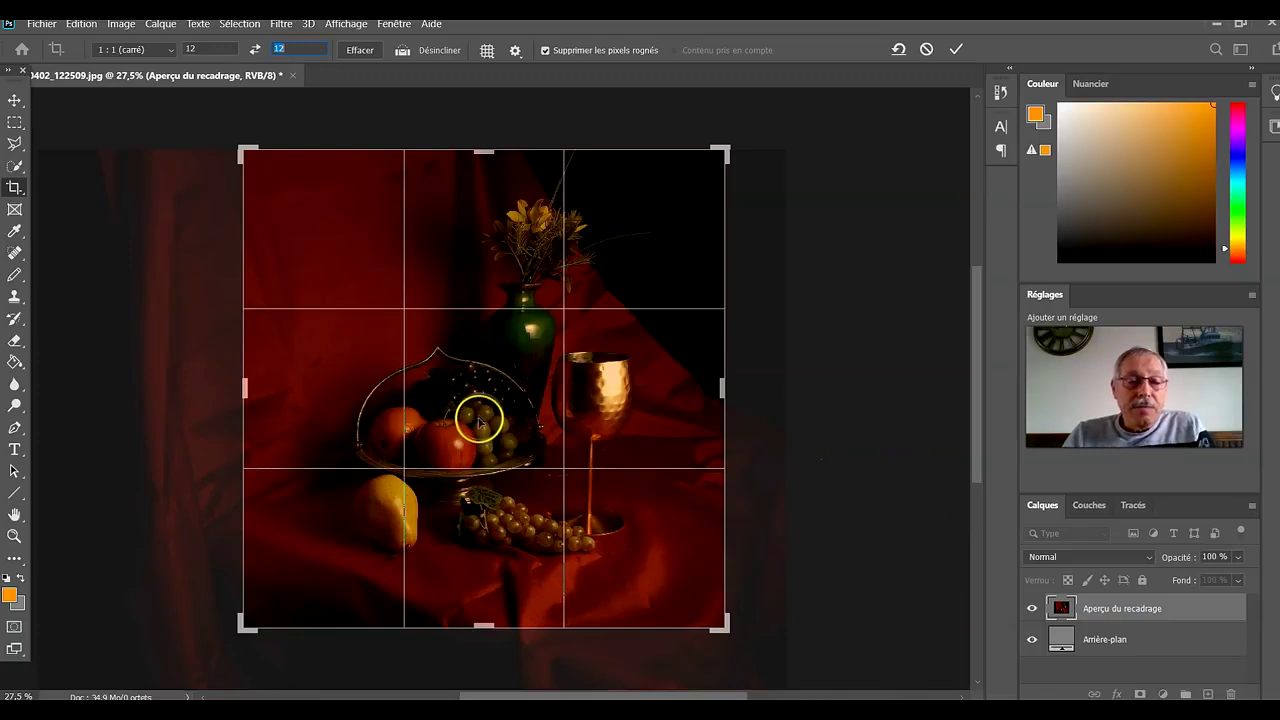
{"action": "left_click_drag", "start_coordinate": [478, 416], "coordinate": [455, 416]}
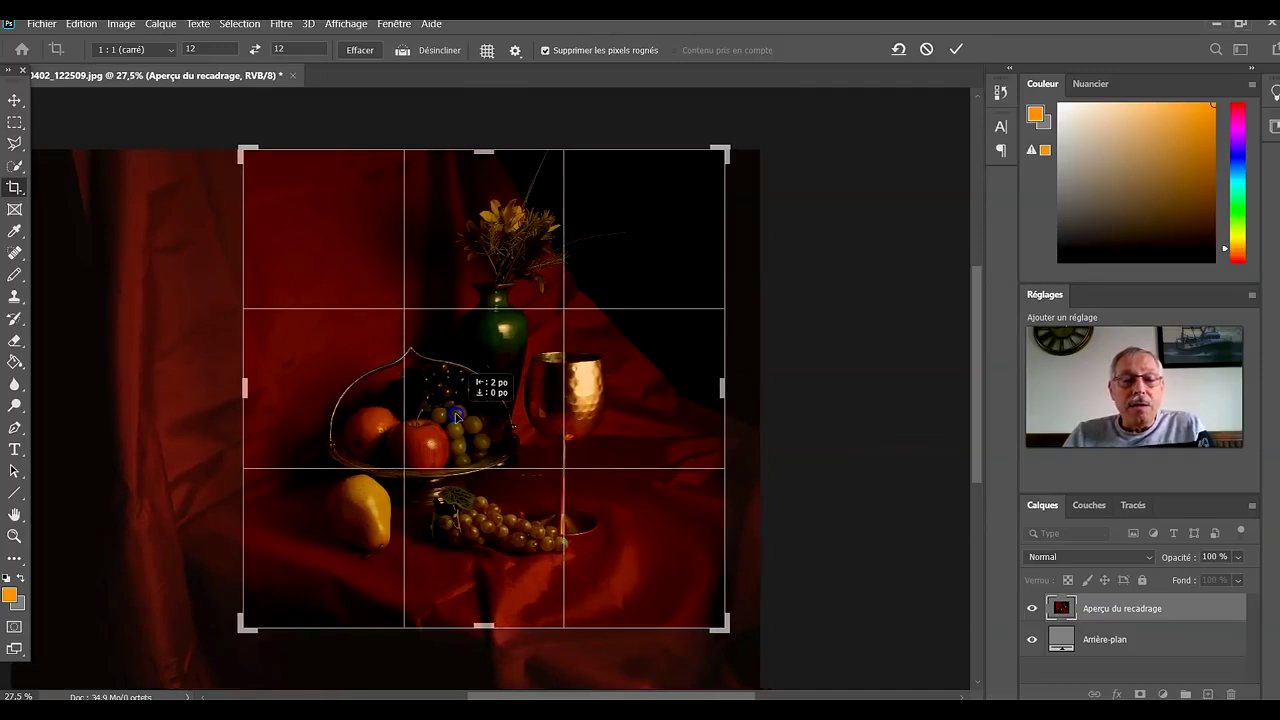
{"action": "left_click_drag", "start_coordinate": [455, 416], "coordinate": [455, 416]}
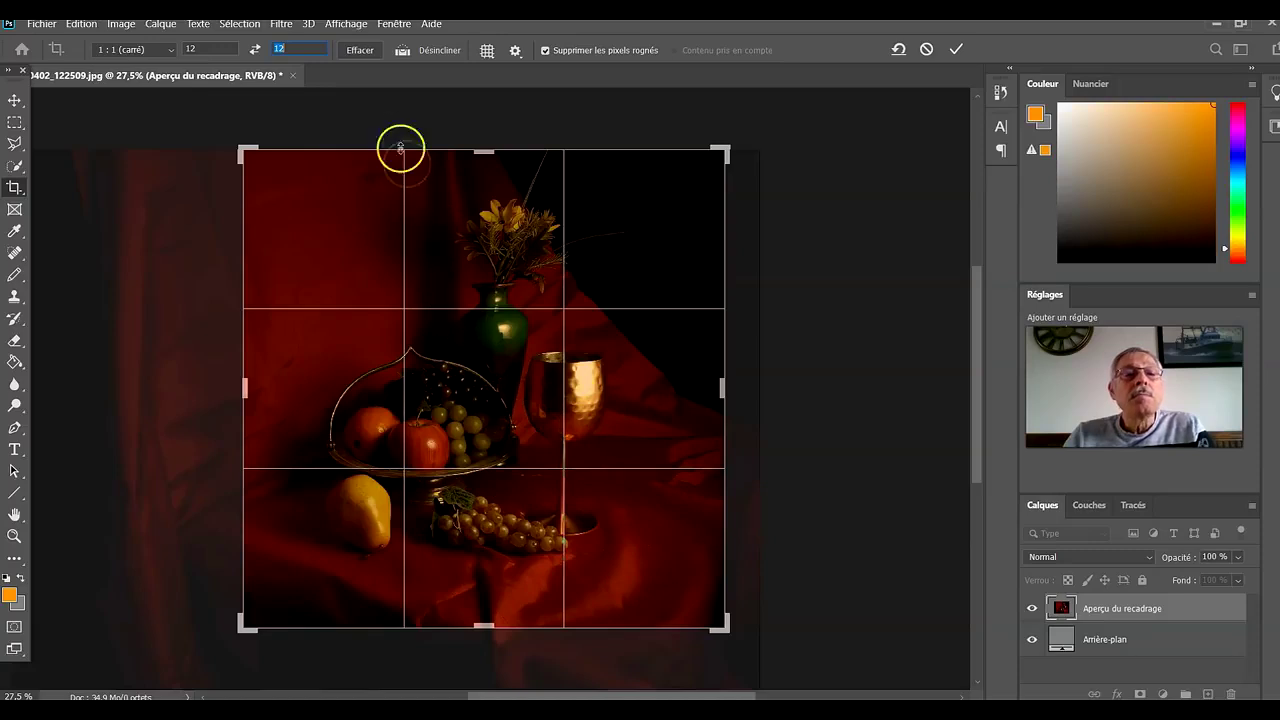
{"action": "left_click", "coordinate": [343, 24]}
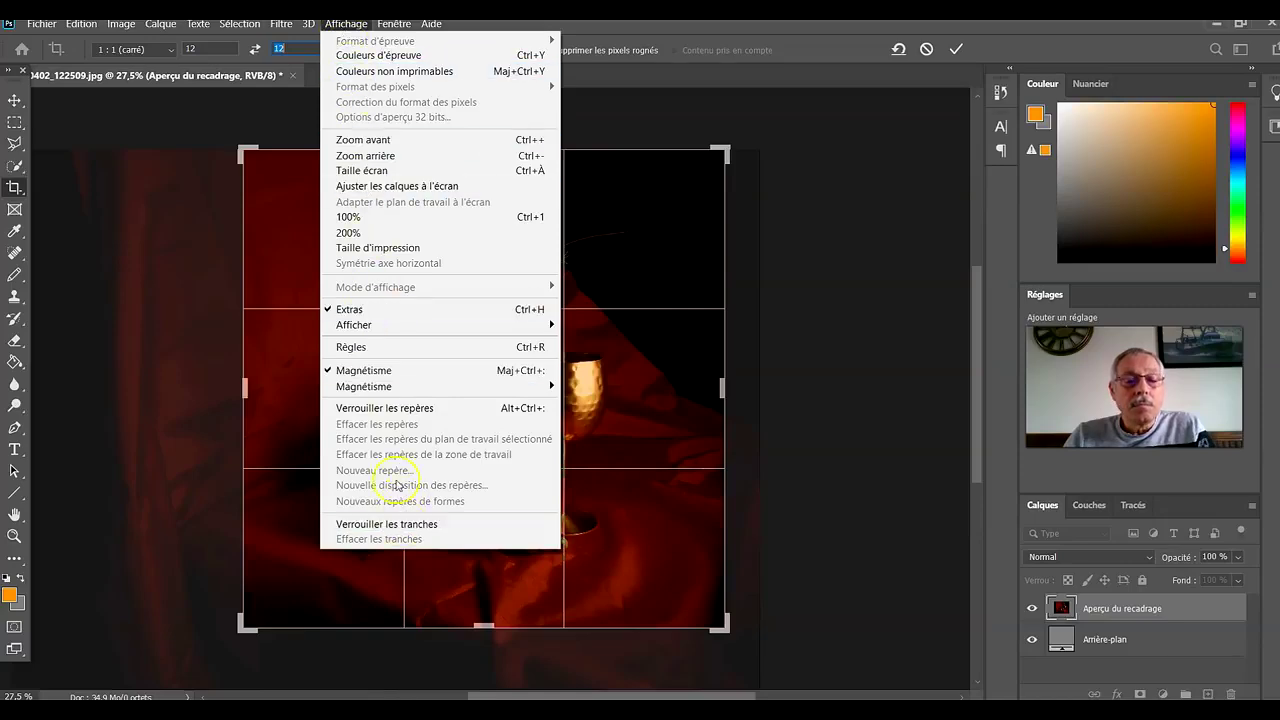
{"action": "left_click", "coordinate": [351, 29]}
{"action": "left_click", "coordinate": [795, 236]}
{"action": "left_click", "coordinate": [345, 24]}
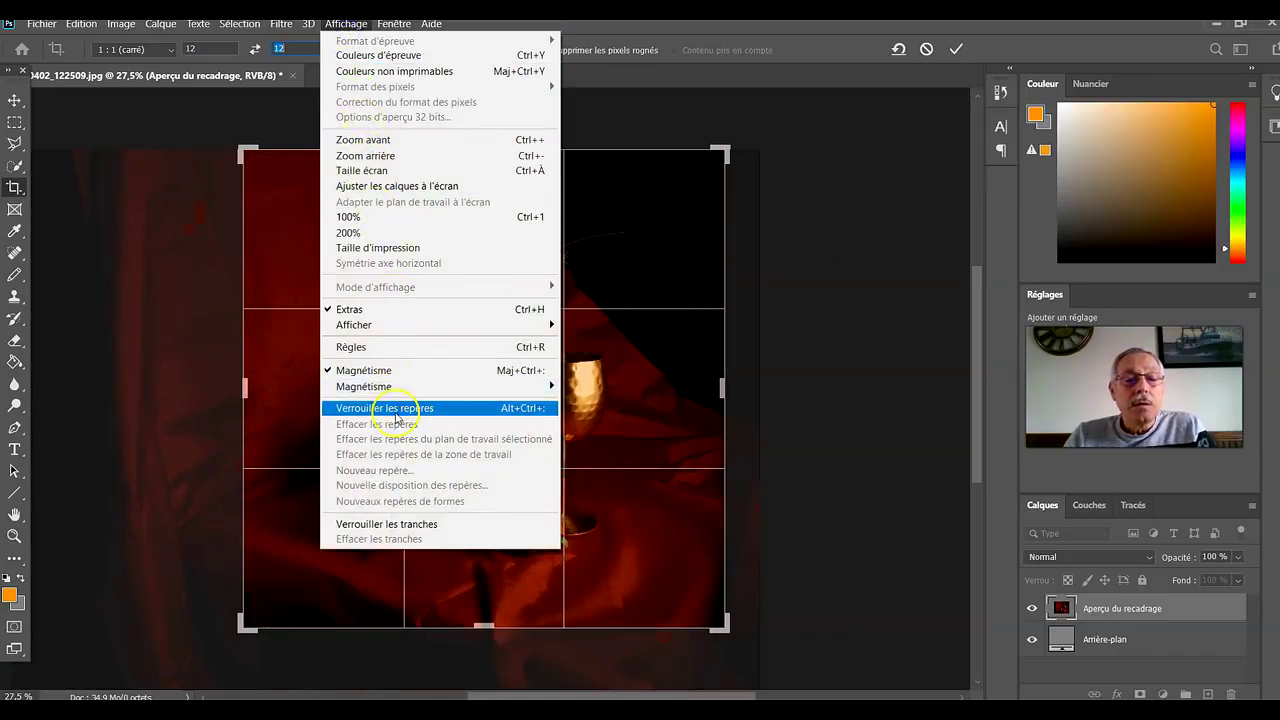
{"action": "left_click", "coordinate": [790, 370]}
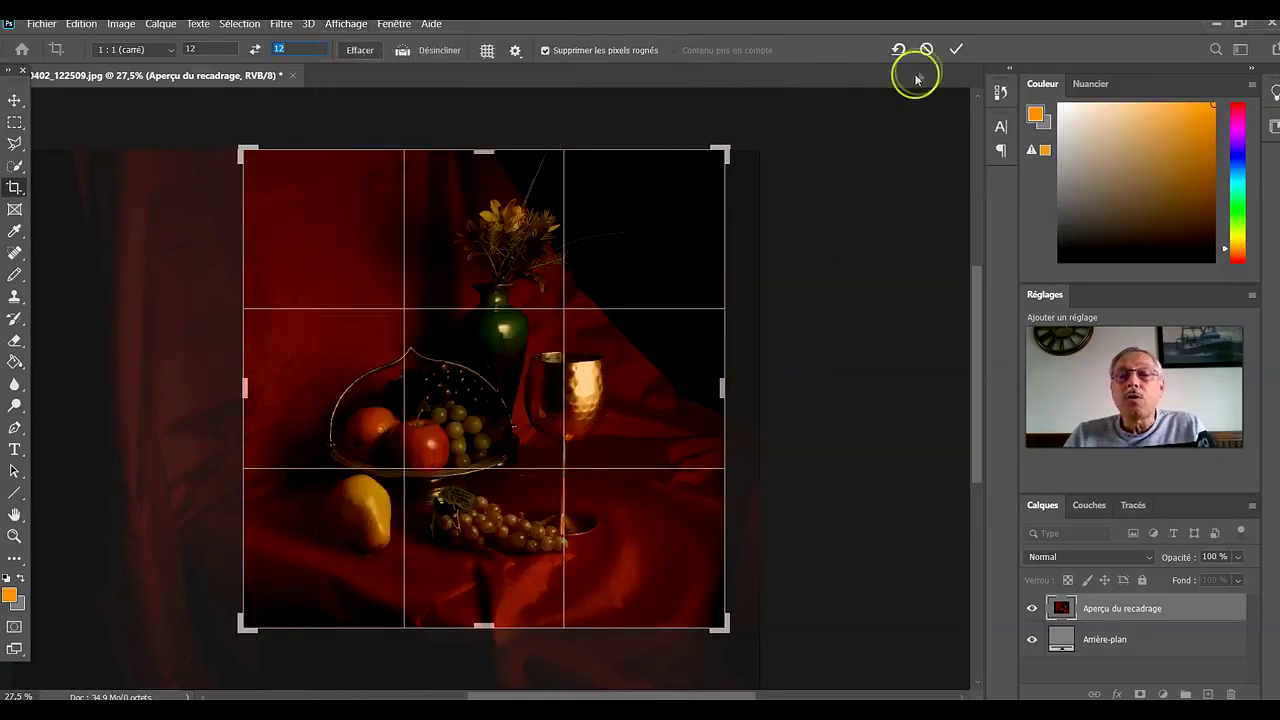
Apply the square crop to the still life and undo it.
{"action": "left_click", "coordinate": [956, 49]}
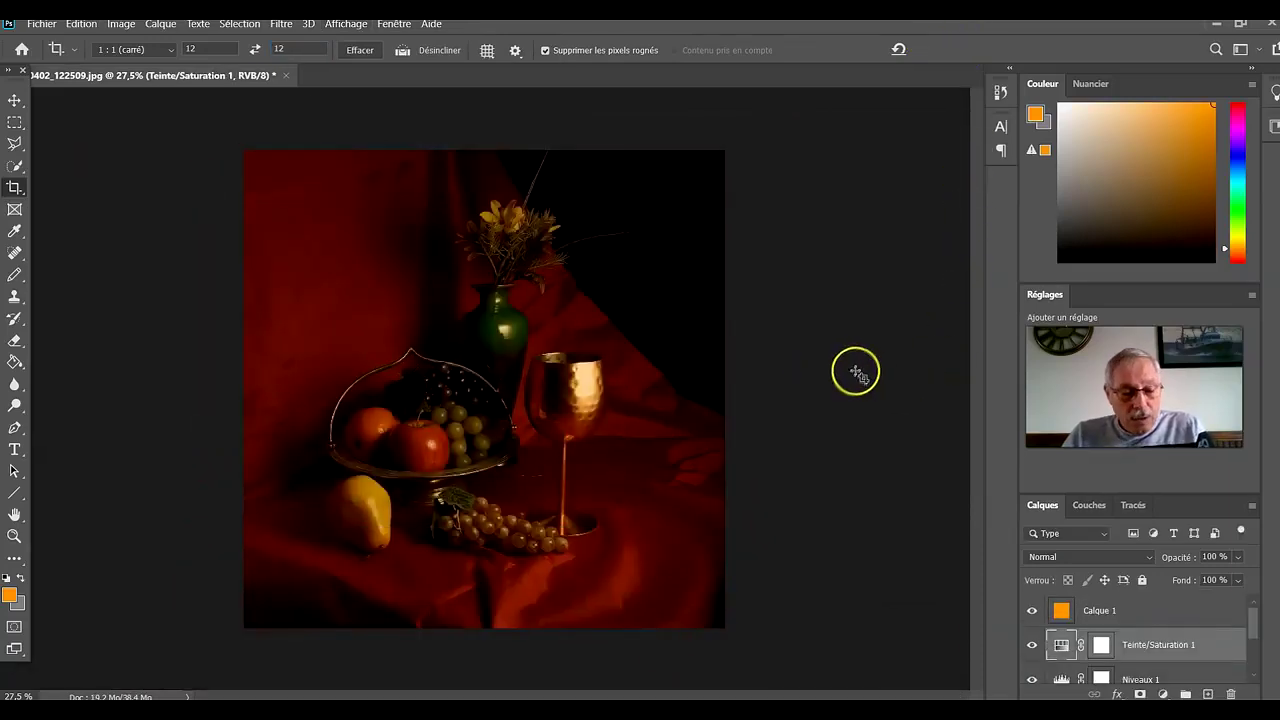
{"action": "key", "text": "ctrl+z"}
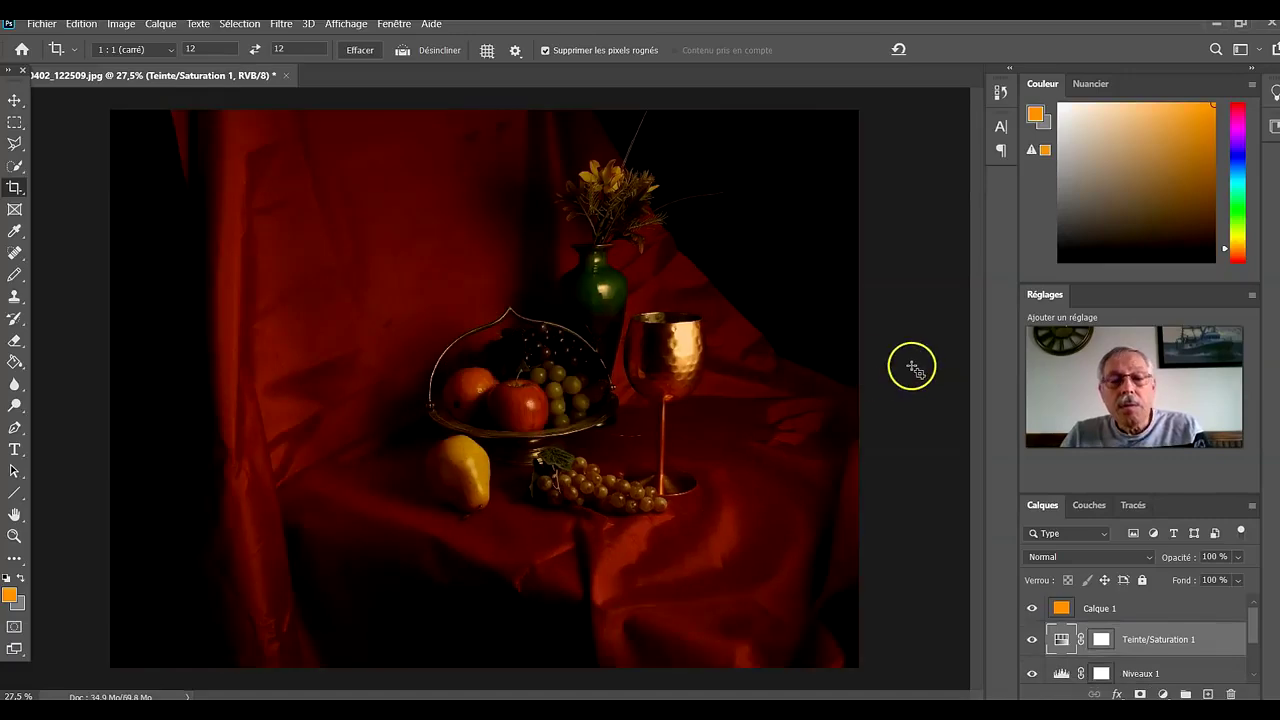
{"action": "left_click", "coordinate": [386, 28]}
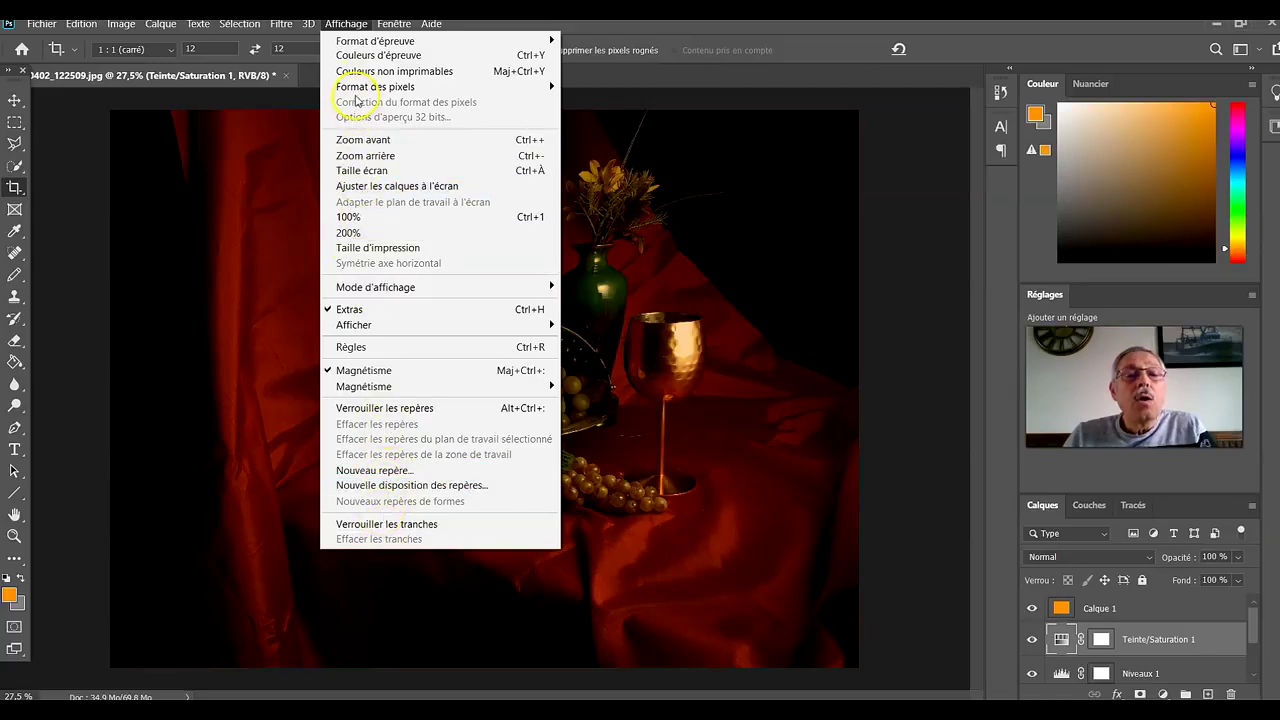
{"action": "mouse_move", "coordinate": [357, 95]}
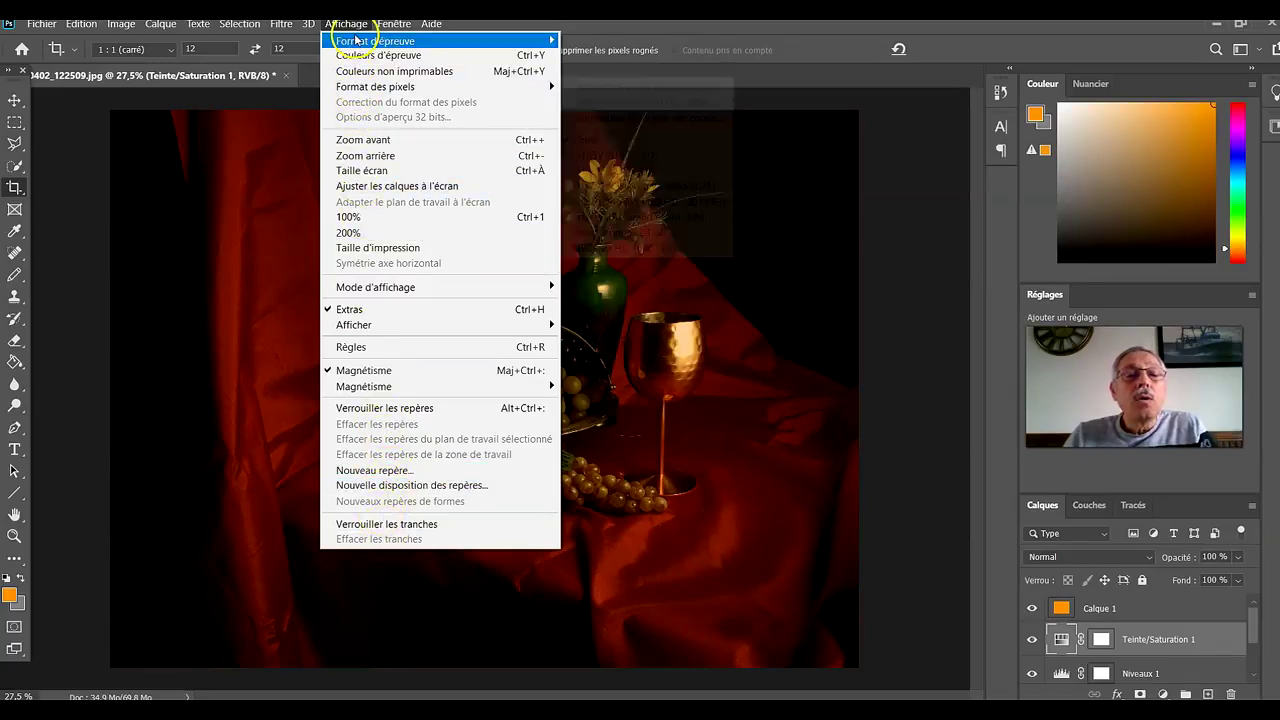
{"action": "mouse_move", "coordinate": [354, 38]}
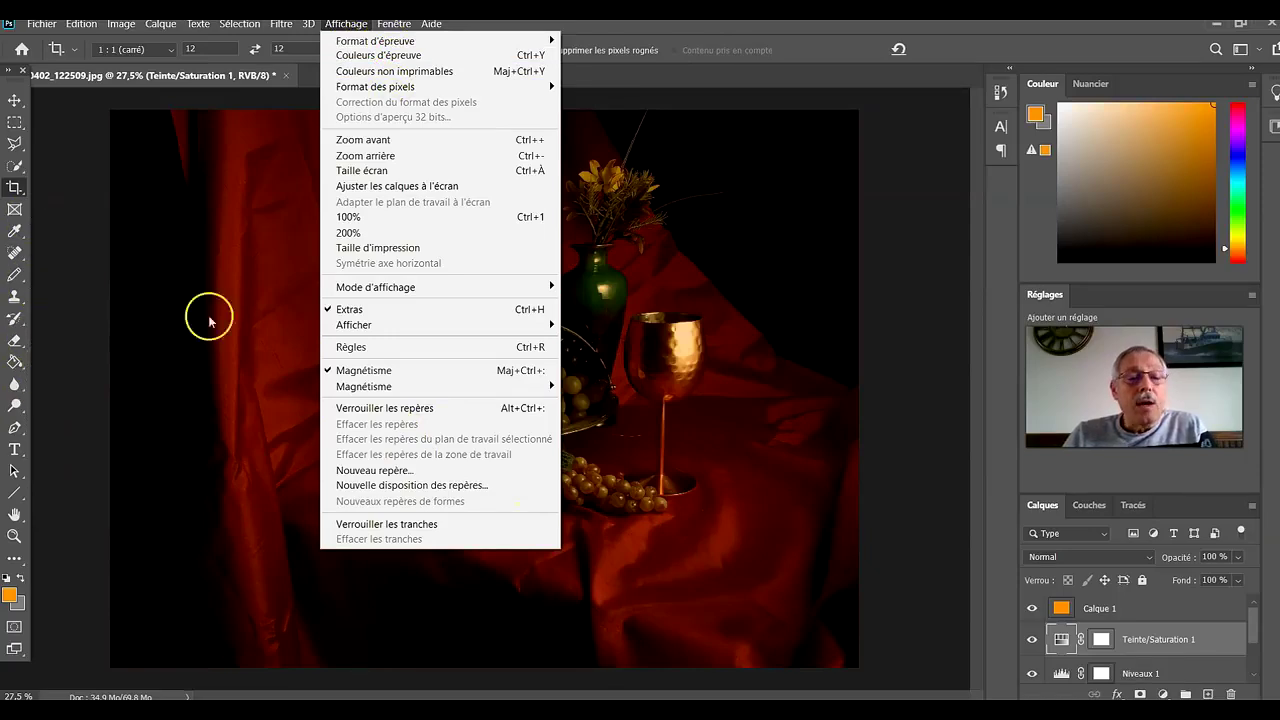
{"action": "mouse_move", "coordinate": [416, 292]}
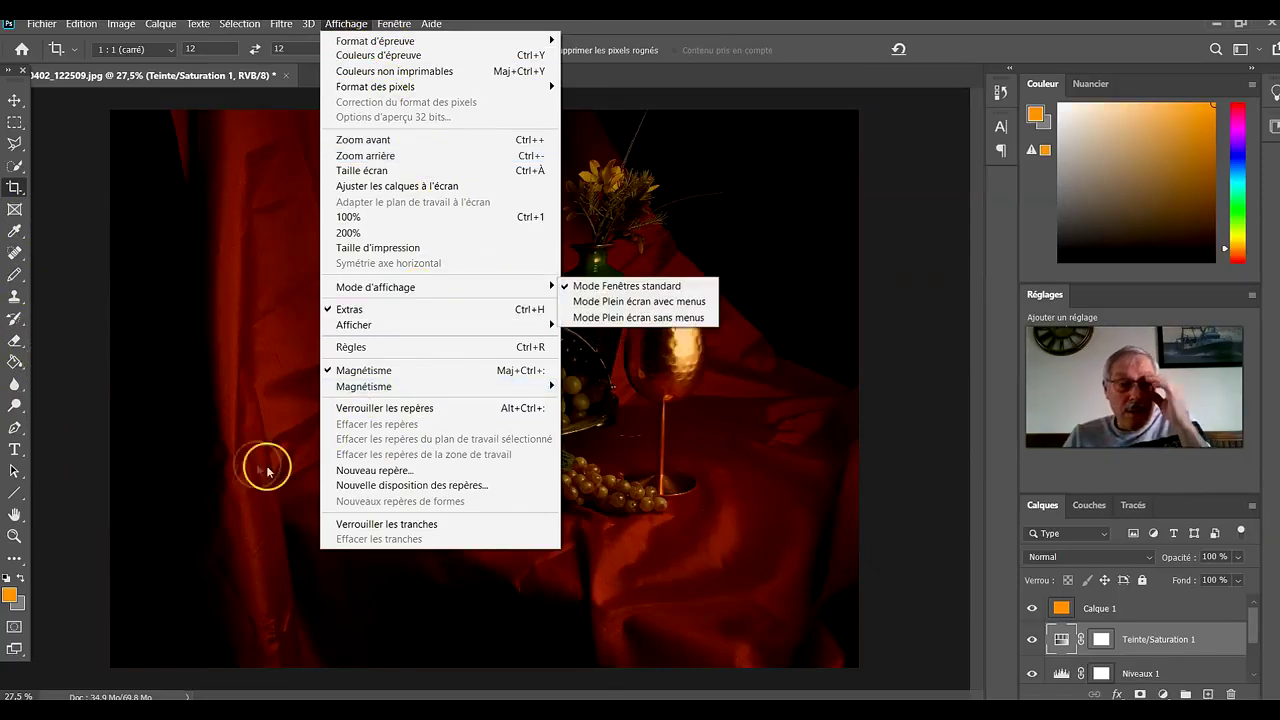
Start a new square crop on the still life with the golden spiral as the composition overlay.
{"action": "left_click", "coordinate": [16, 190]}
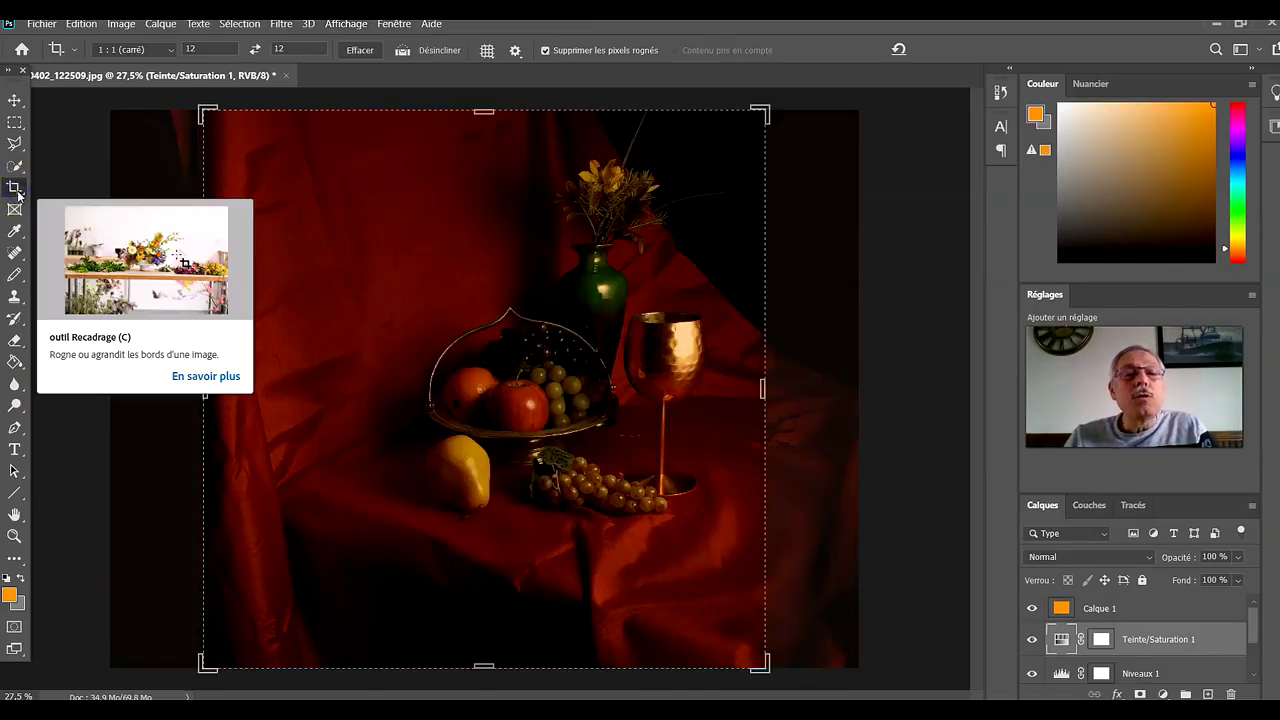
{"action": "left_click", "coordinate": [487, 55]}
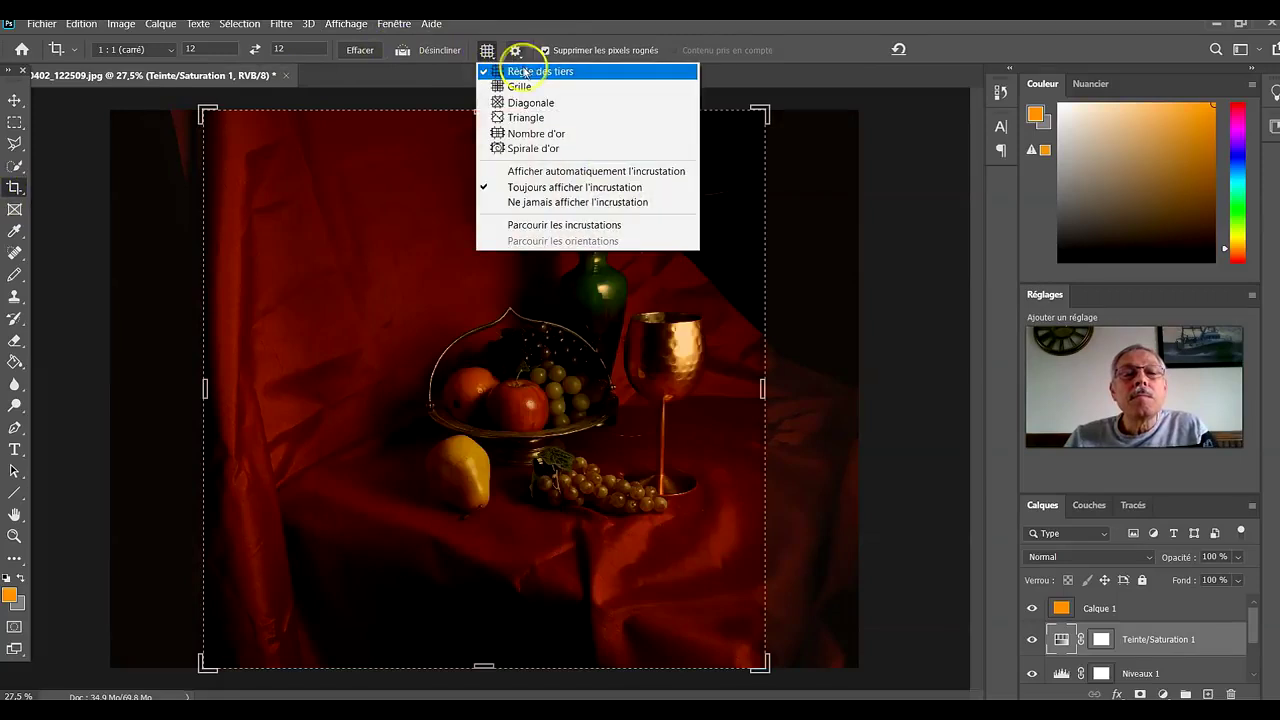
{"action": "left_click", "coordinate": [528, 148]}
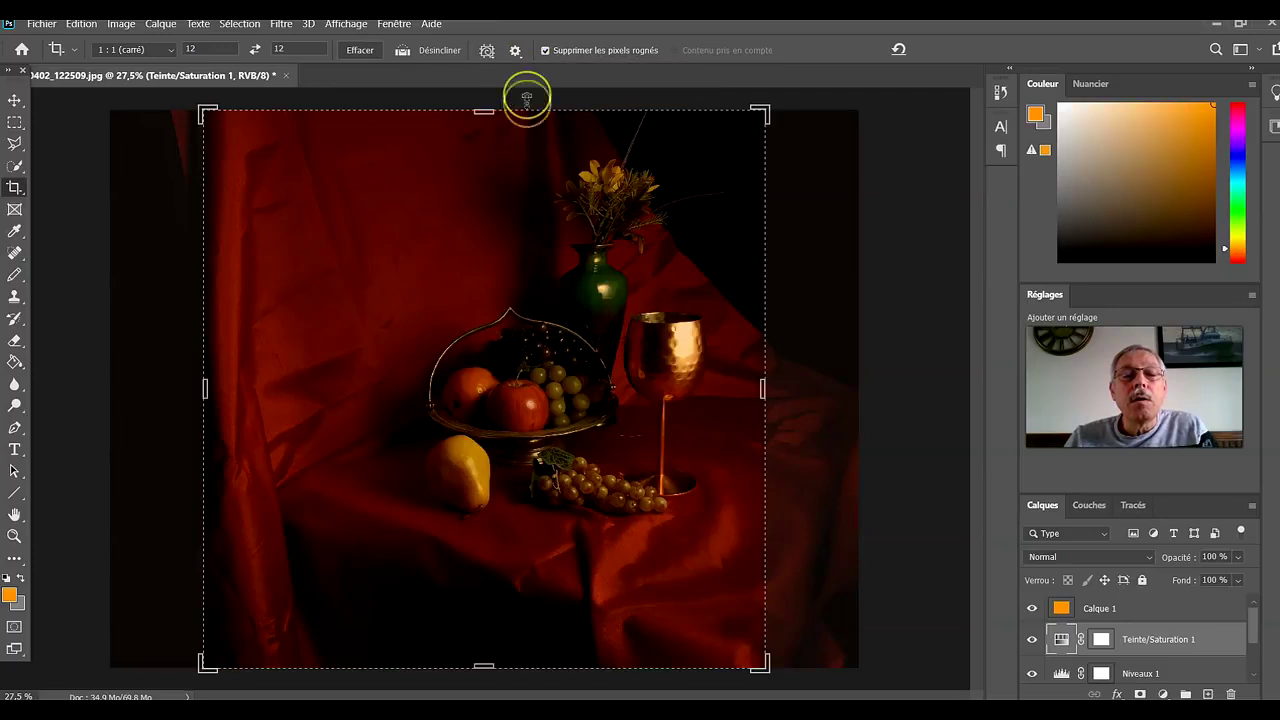
{"action": "left_click", "coordinate": [486, 53]}
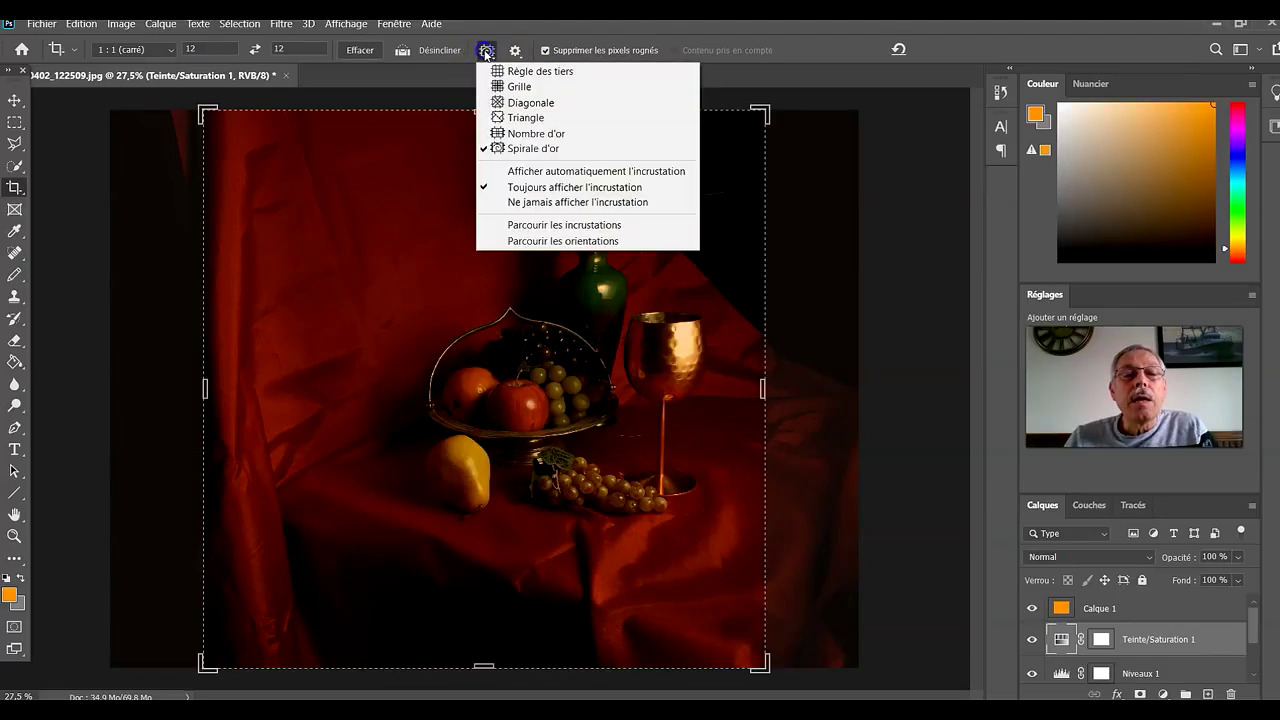
{"action": "left_click", "coordinate": [530, 149]}
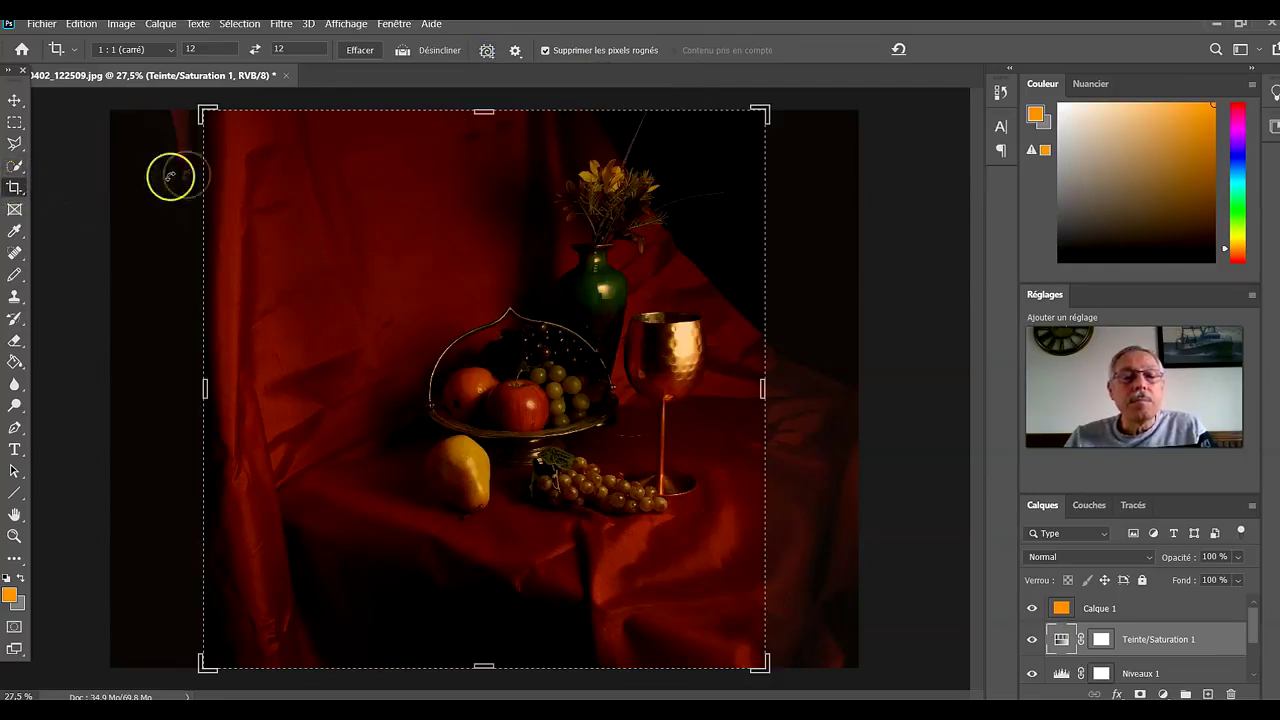
{"action": "left_click", "coordinate": [308, 281]}
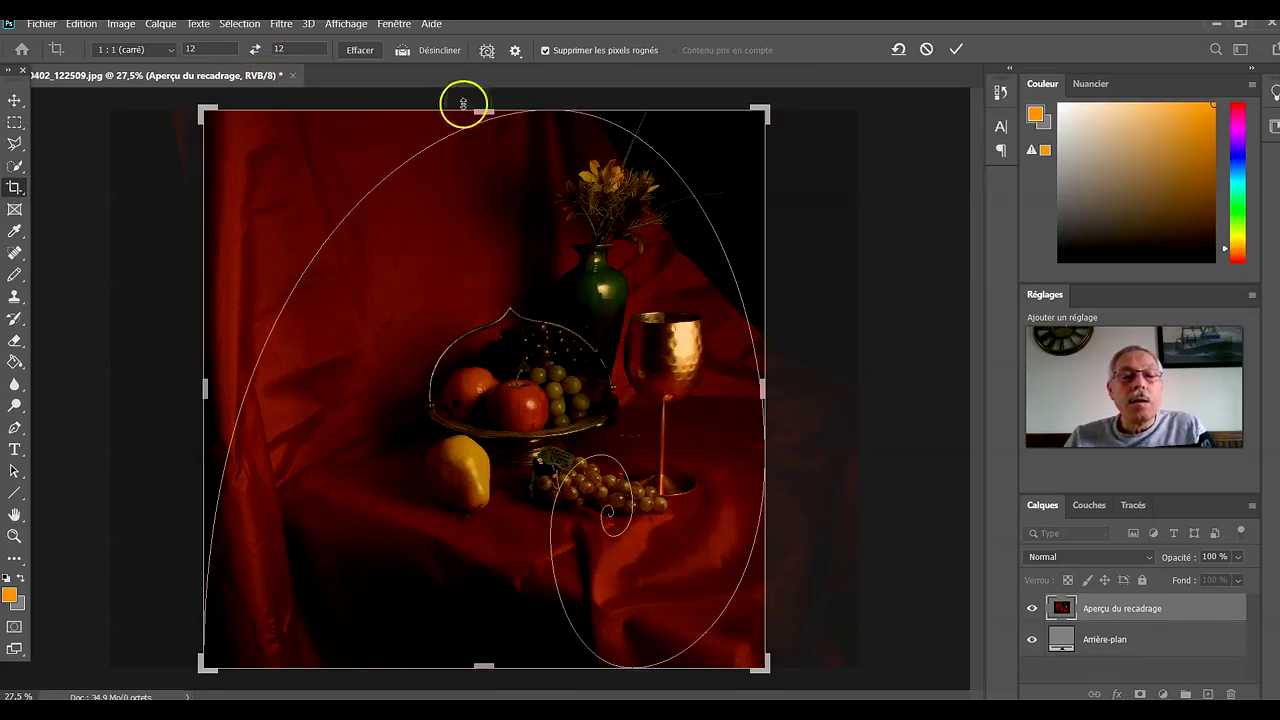
Shrink the square crop frame to about 33.9 inches per side and reposition the photo so the whole still life fits inside it.
{"action": "left_click_drag", "start_coordinate": [205, 110], "coordinate": [263, 166]}
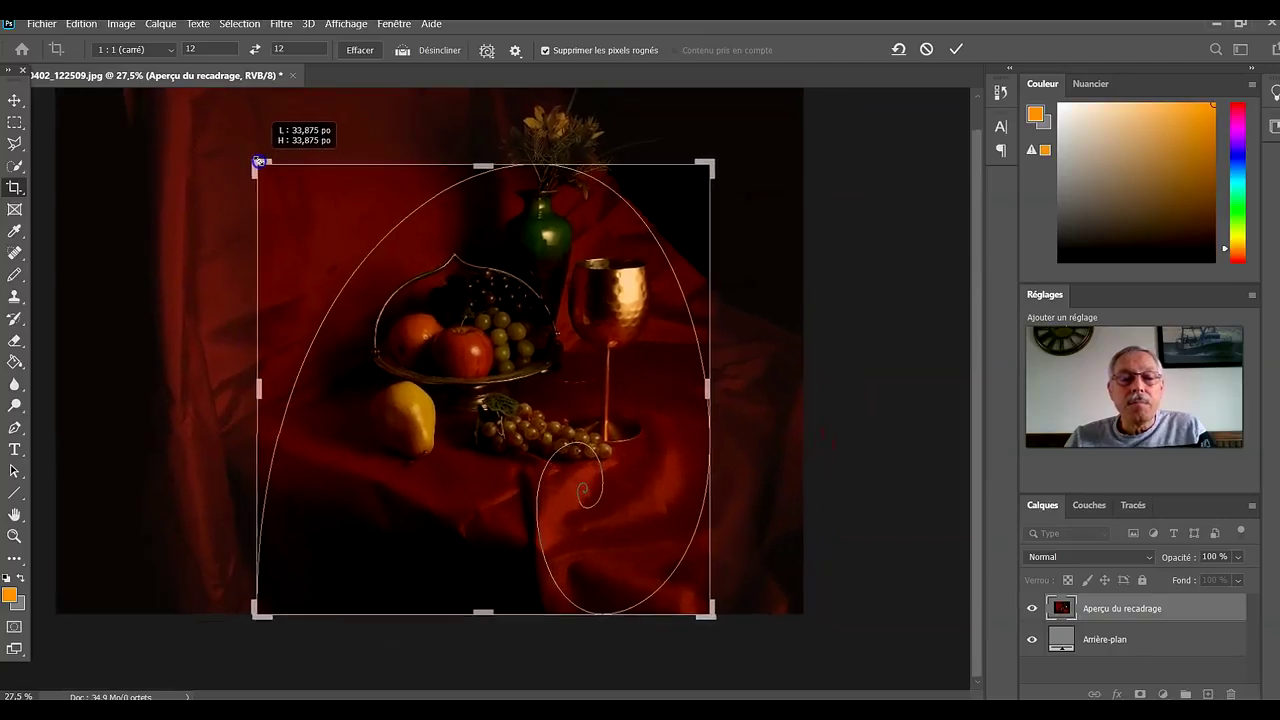
{"action": "left_click_drag", "start_coordinate": [394, 354], "coordinate": [448, 443]}
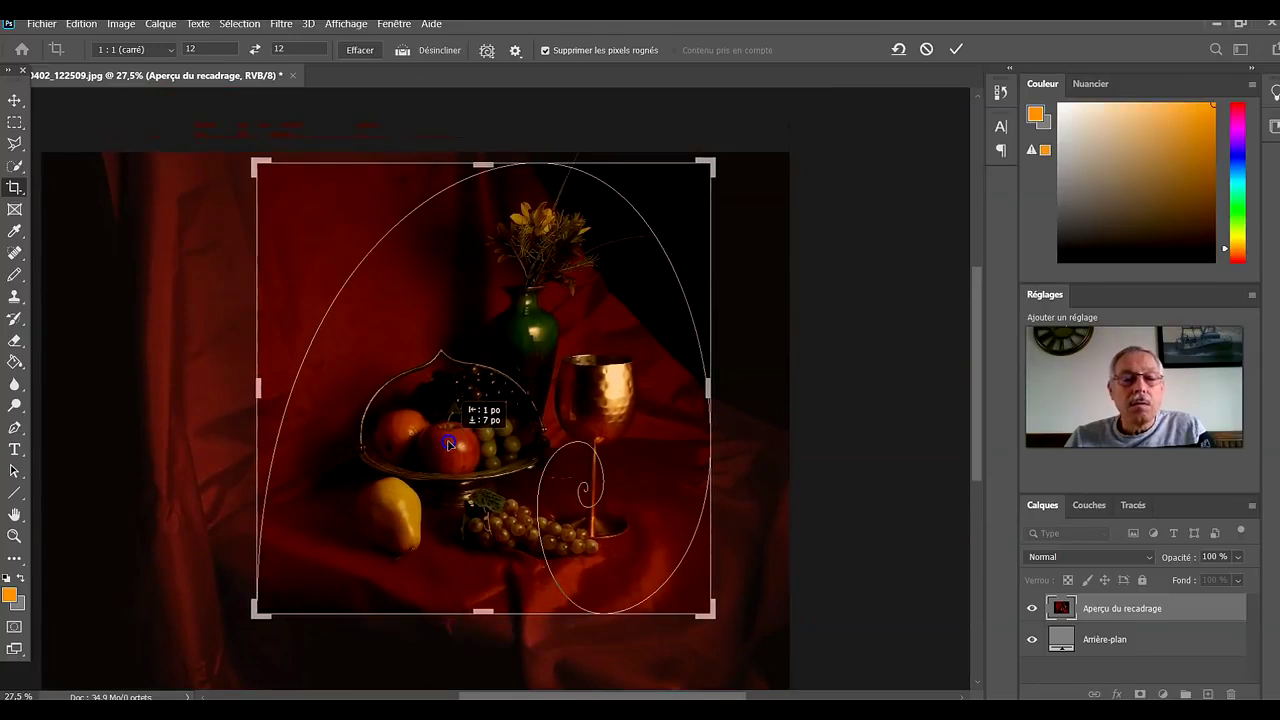
{"action": "left_click_drag", "start_coordinate": [448, 443], "coordinate": [449, 443]}
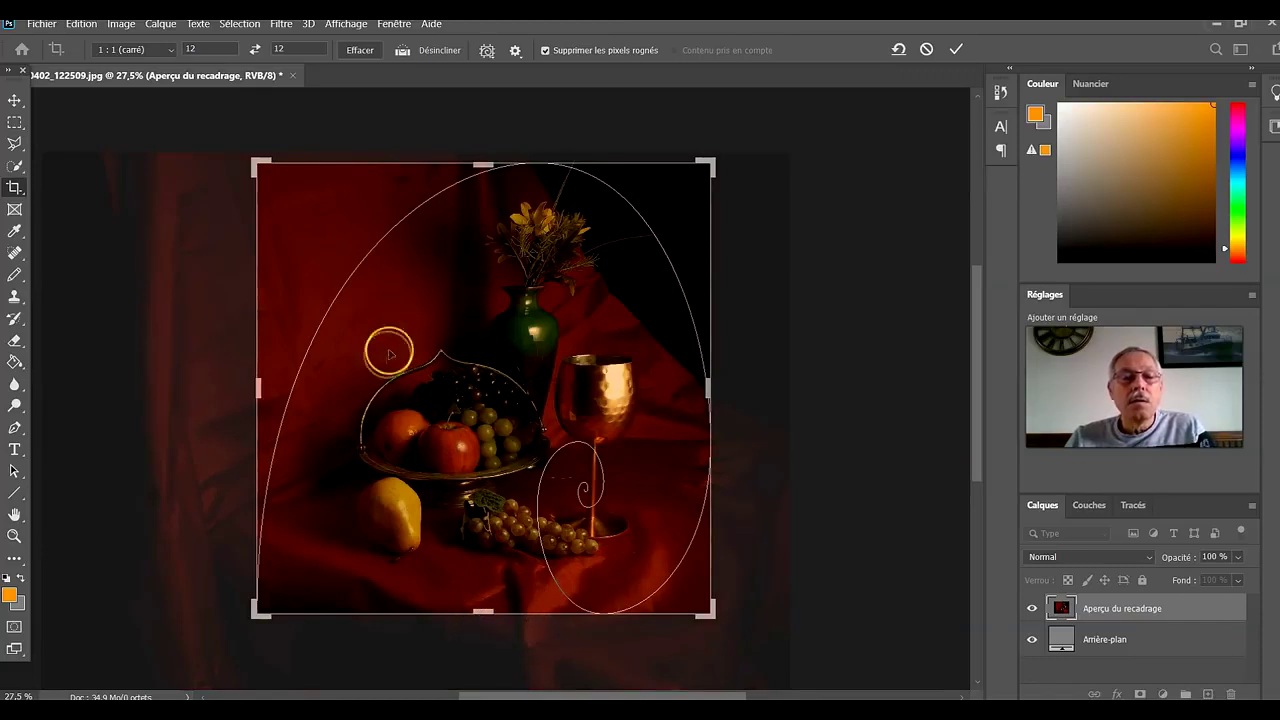
{"action": "left_click_drag", "start_coordinate": [476, 278], "coordinate": [520, 266]}
{"action": "left_click_drag", "start_coordinate": [636, 421], "coordinate": [652, 420]}
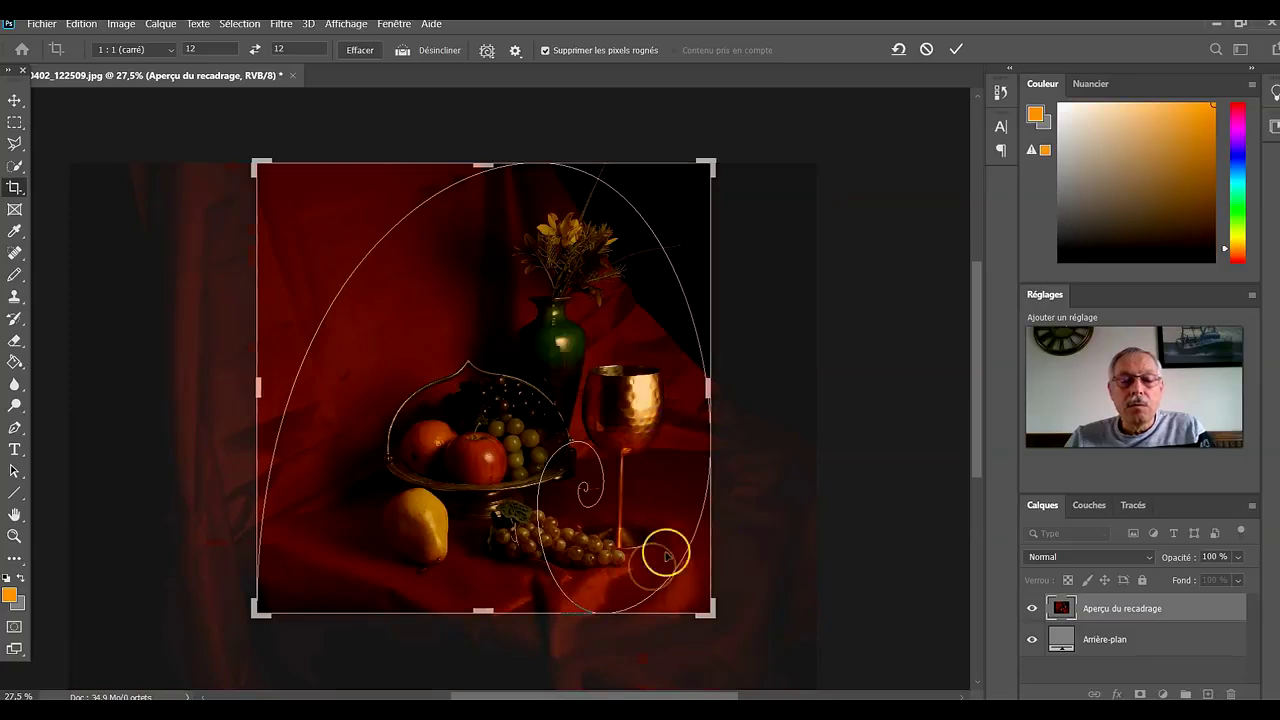
Compare the golden ratio and rule-of-thirds overlays on the square crop.
{"action": "left_click", "coordinate": [487, 50]}
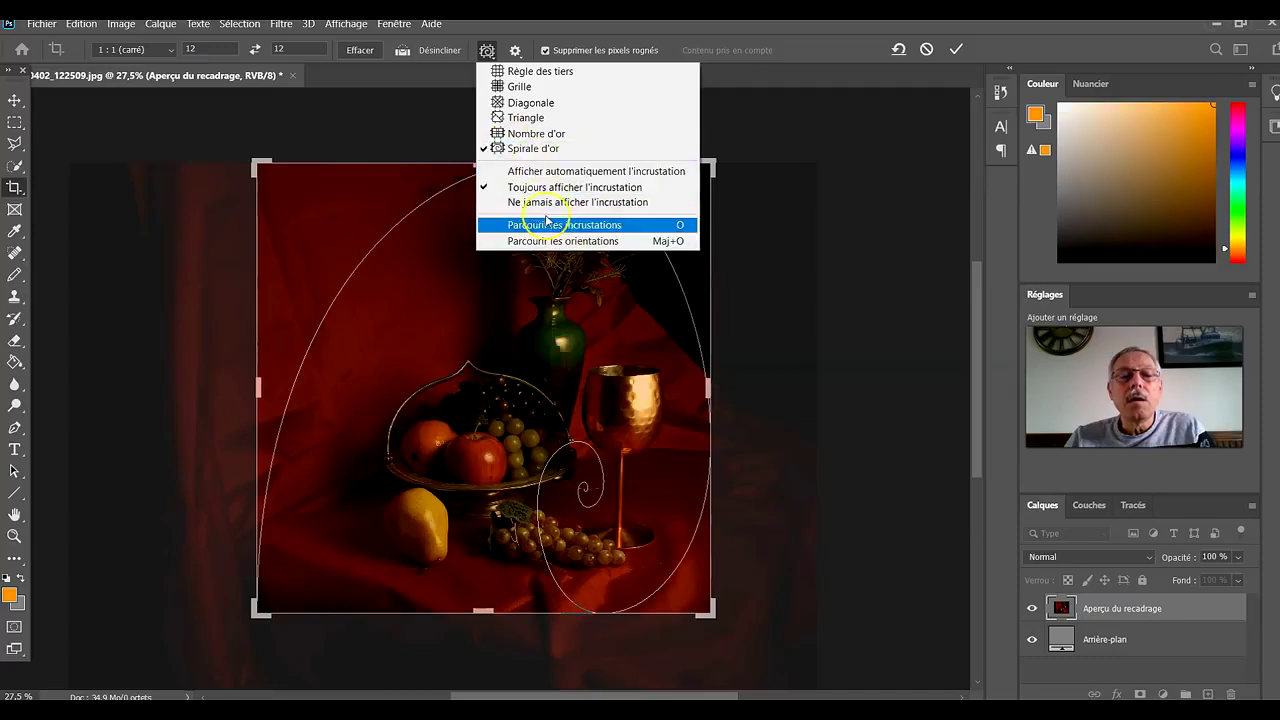
{"action": "left_click", "coordinate": [519, 134]}
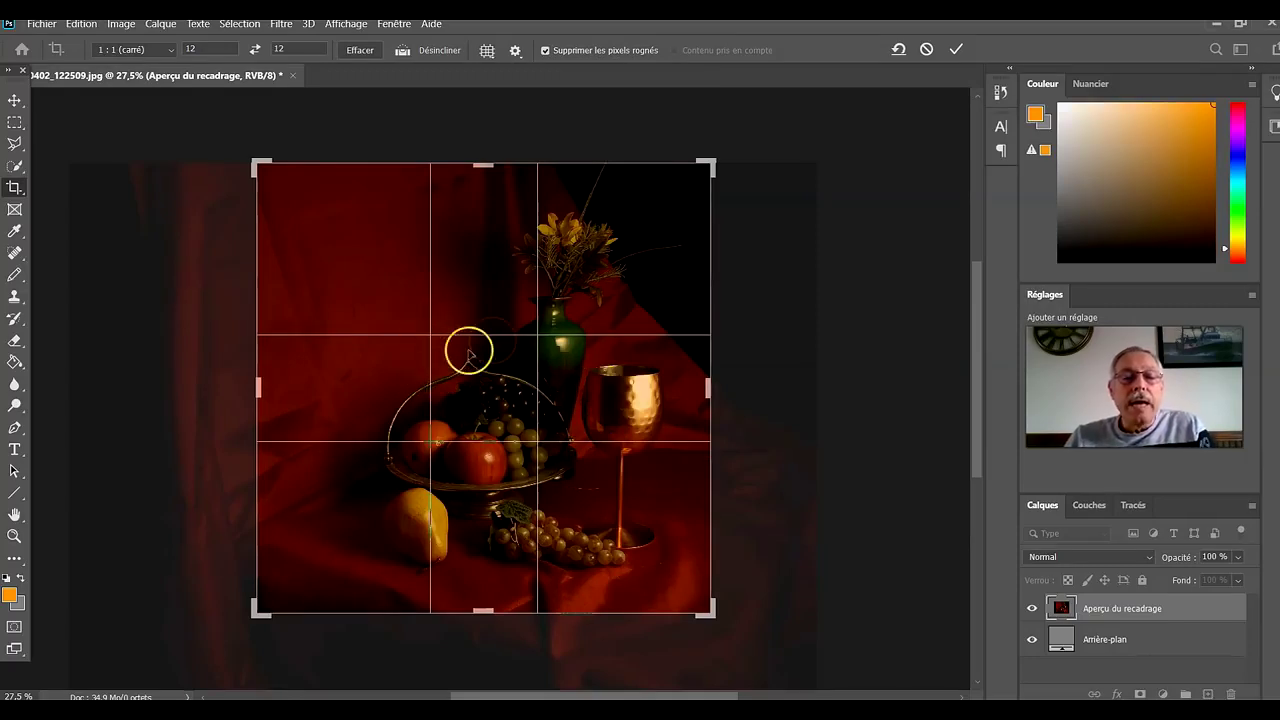
{"action": "left_click", "coordinate": [488, 50]}
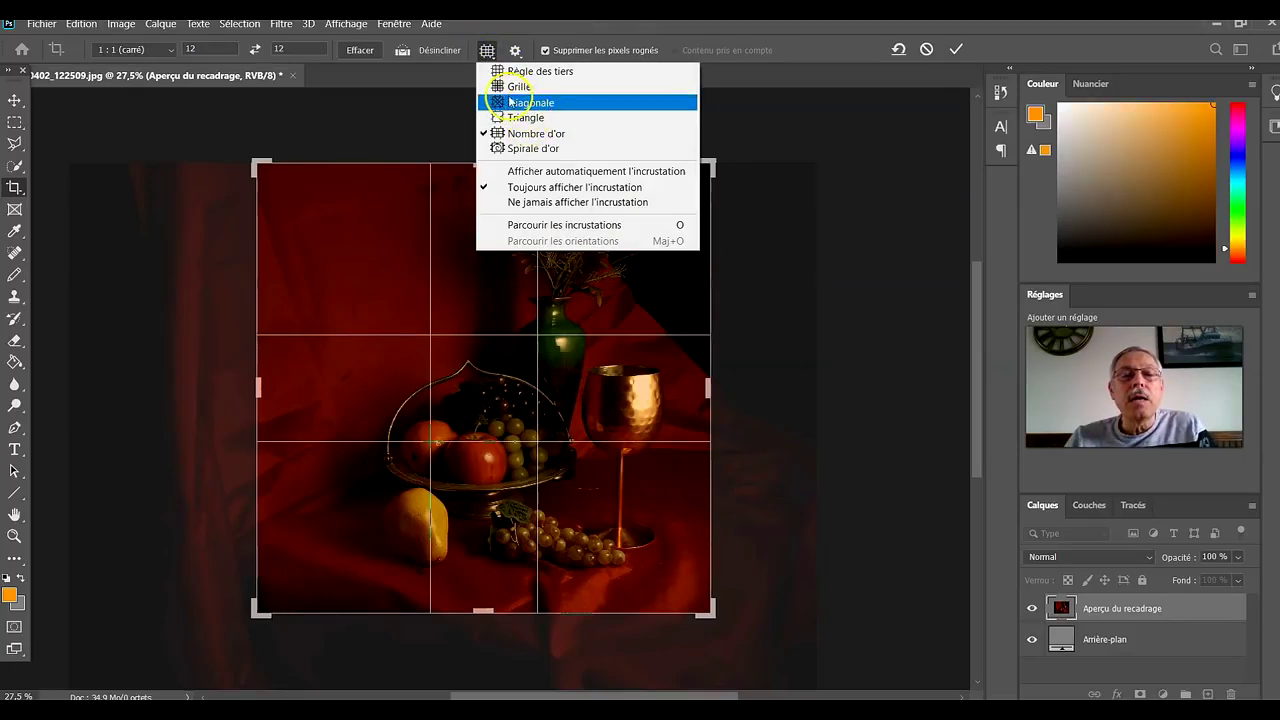
{"action": "left_click", "coordinate": [523, 72]}
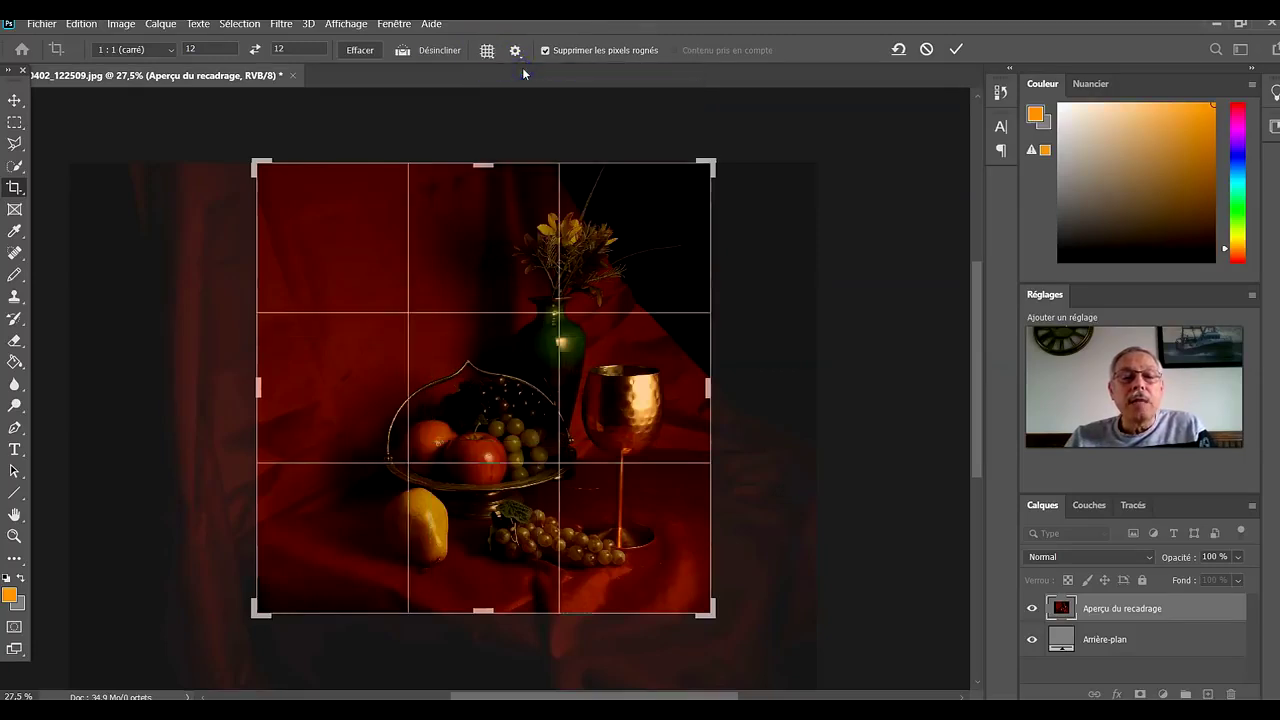
Set the crop overlay to the golden ratio and shift the photo so the bouquet lies along the right-hand vertical guide line.
{"action": "left_click", "coordinate": [486, 52]}
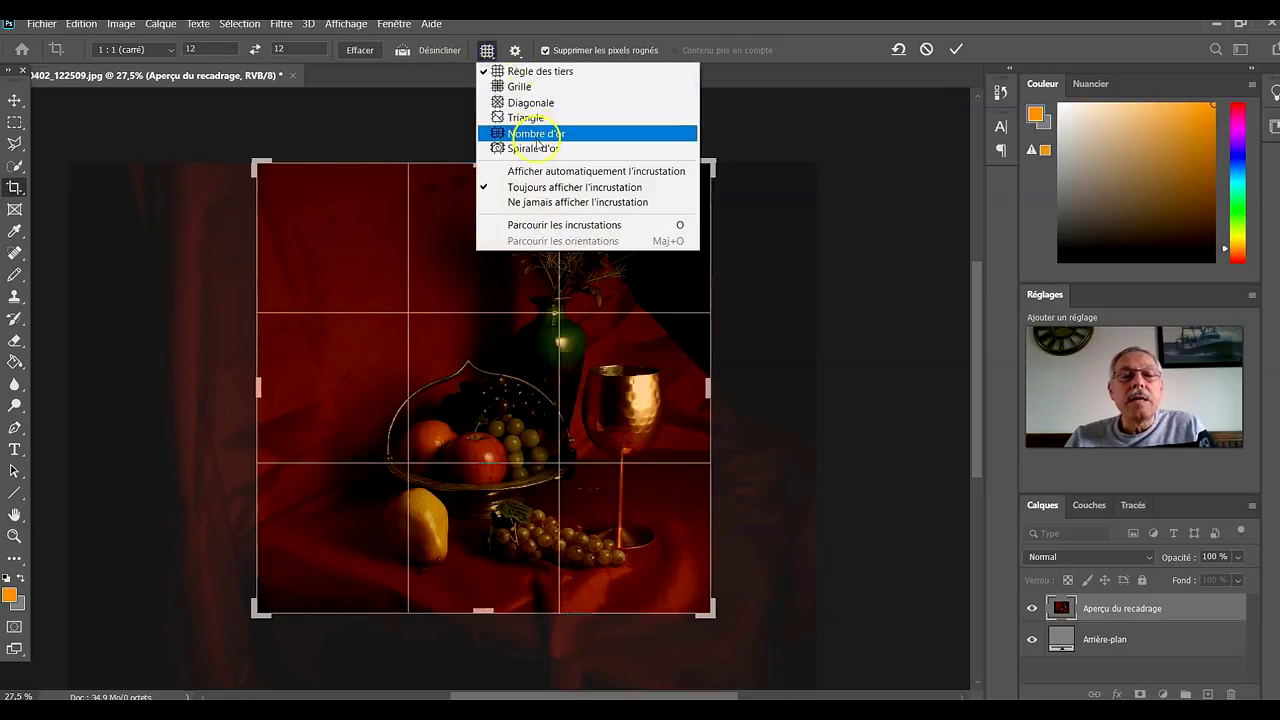
{"action": "left_click", "coordinate": [537, 133]}
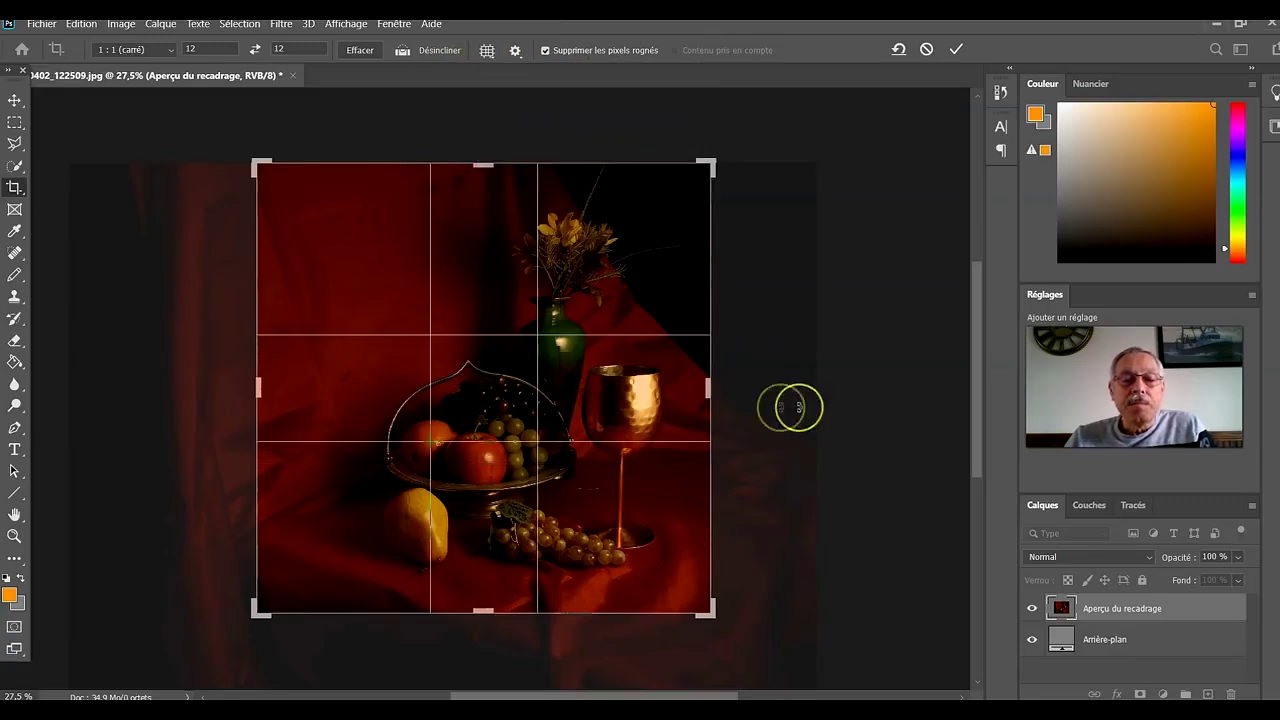
{"action": "mouse_move", "coordinate": [650, 407]}
{"action": "left_mouse_down"}
{"action": "mouse_move", "coordinate": [661, 402]}
{"action": "mouse_move", "coordinate": [620, 407]}
{"action": "left_mouse_up"}
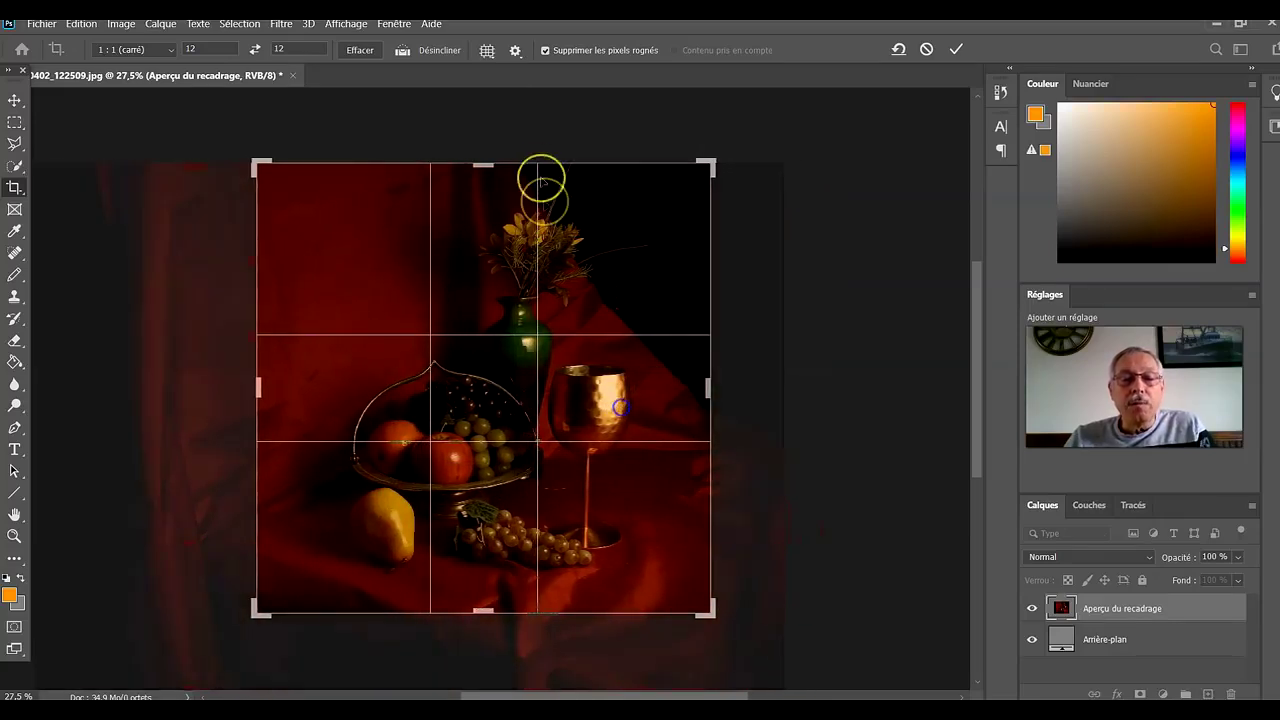
View the square crop with the golden spiral overlay and look over the crop display options.
{"action": "left_click", "coordinate": [487, 50]}
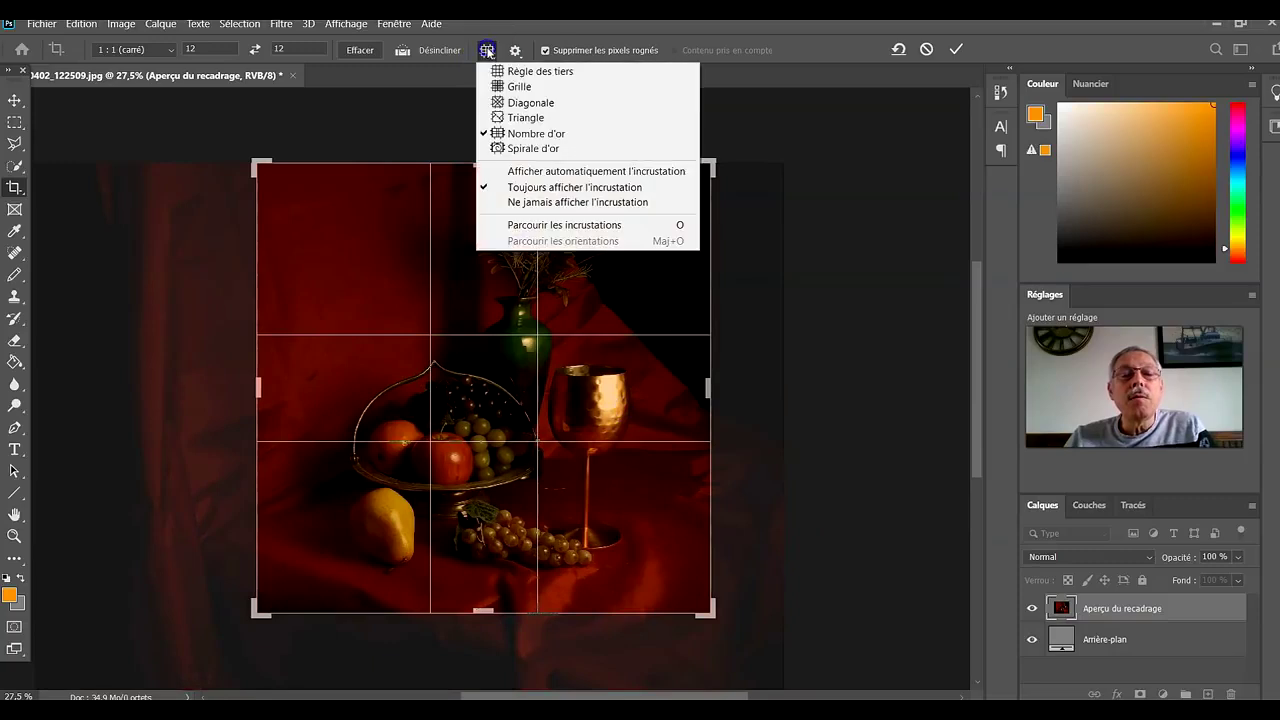
{"action": "left_click", "coordinate": [531, 149]}
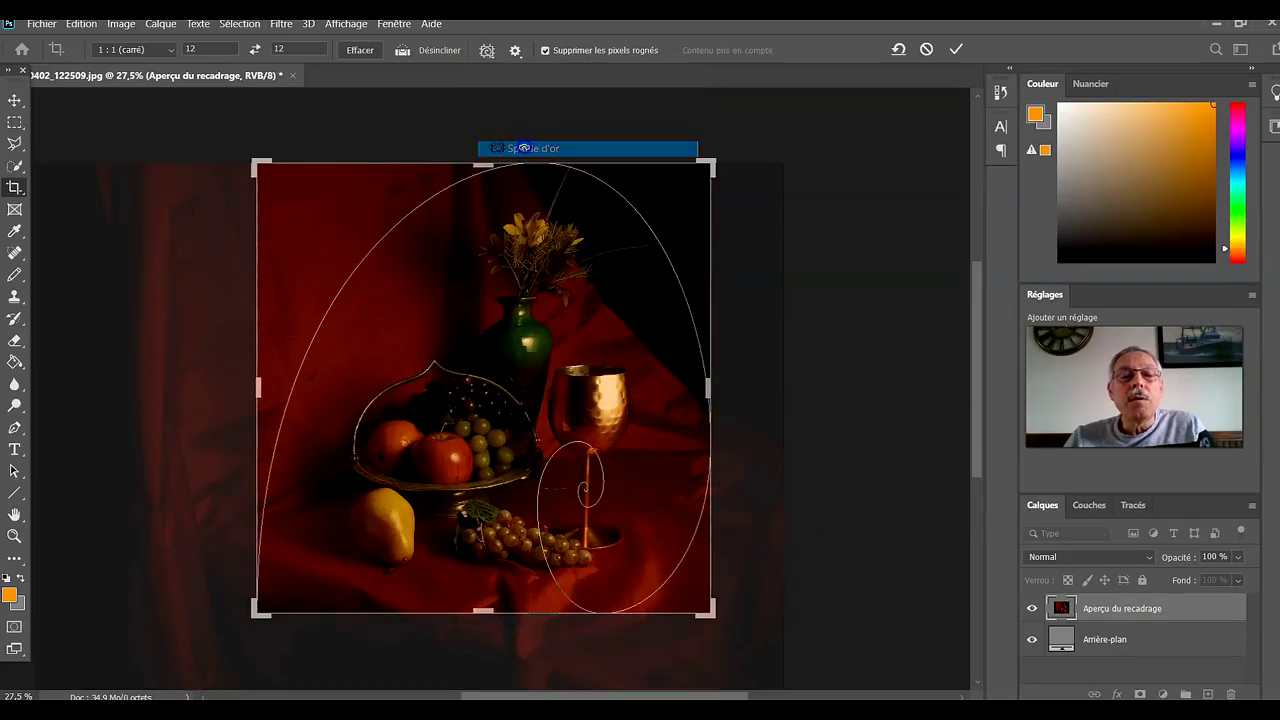
{"action": "left_click", "coordinate": [516, 52]}
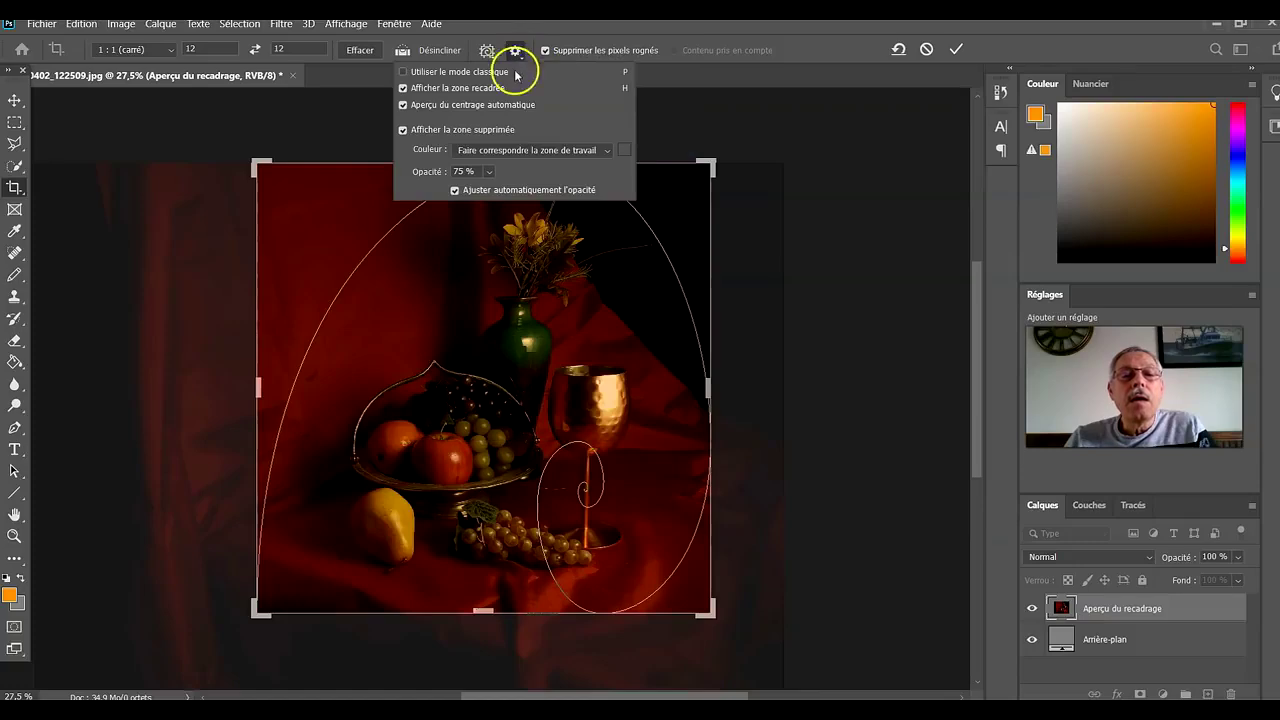
{"action": "left_click", "coordinate": [732, 95]}
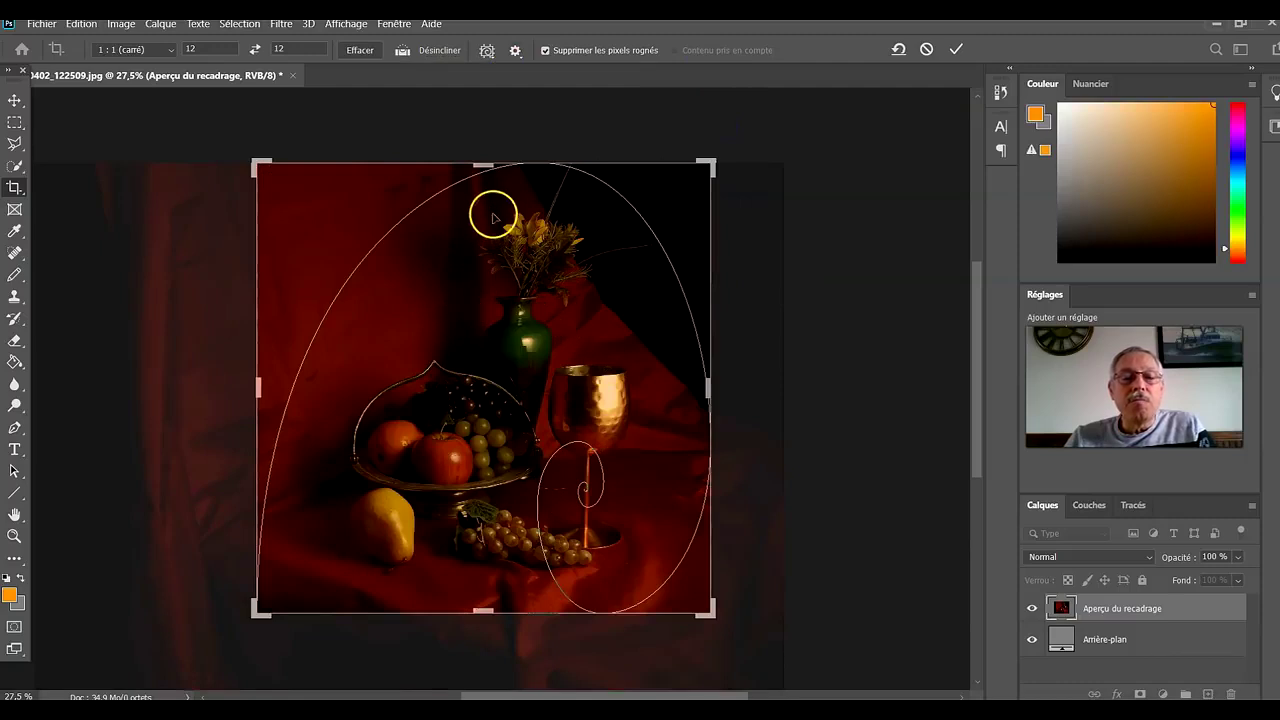
Cycle the golden spiral overlay through its orientations until it curls in over the pear.
{"action": "left_click", "coordinate": [487, 50]}
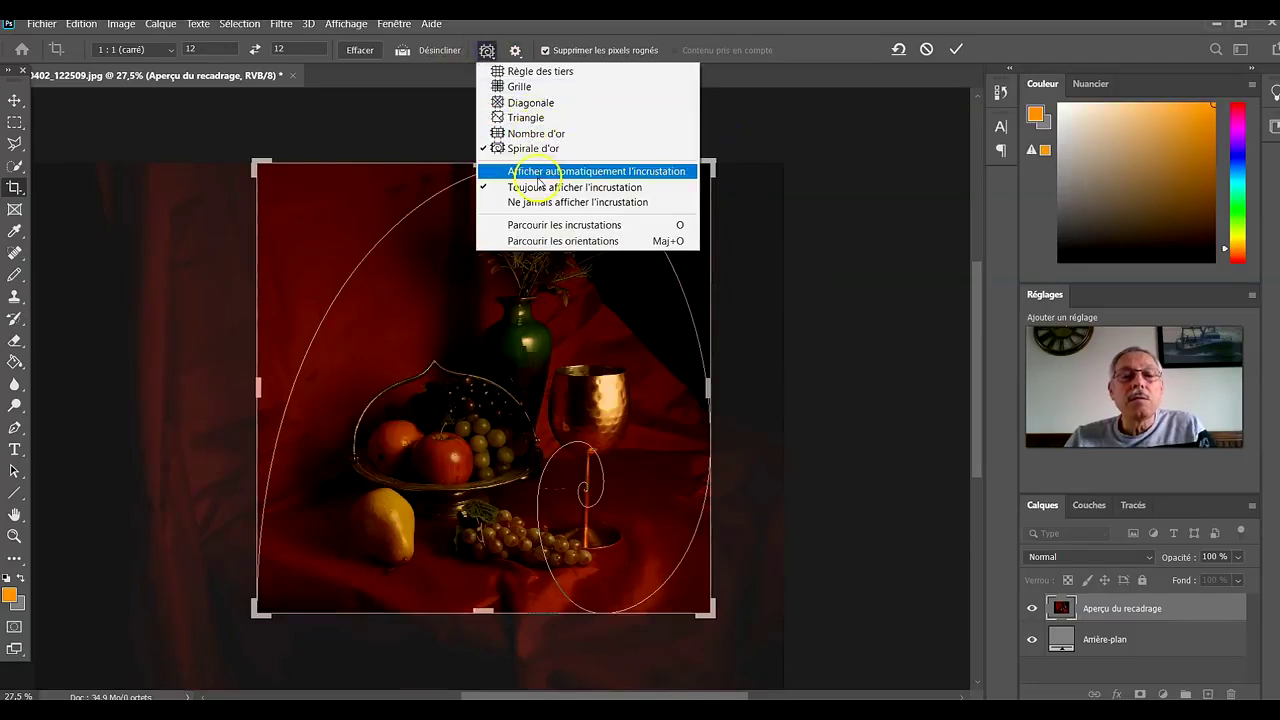
{"action": "left_click", "coordinate": [562, 240]}
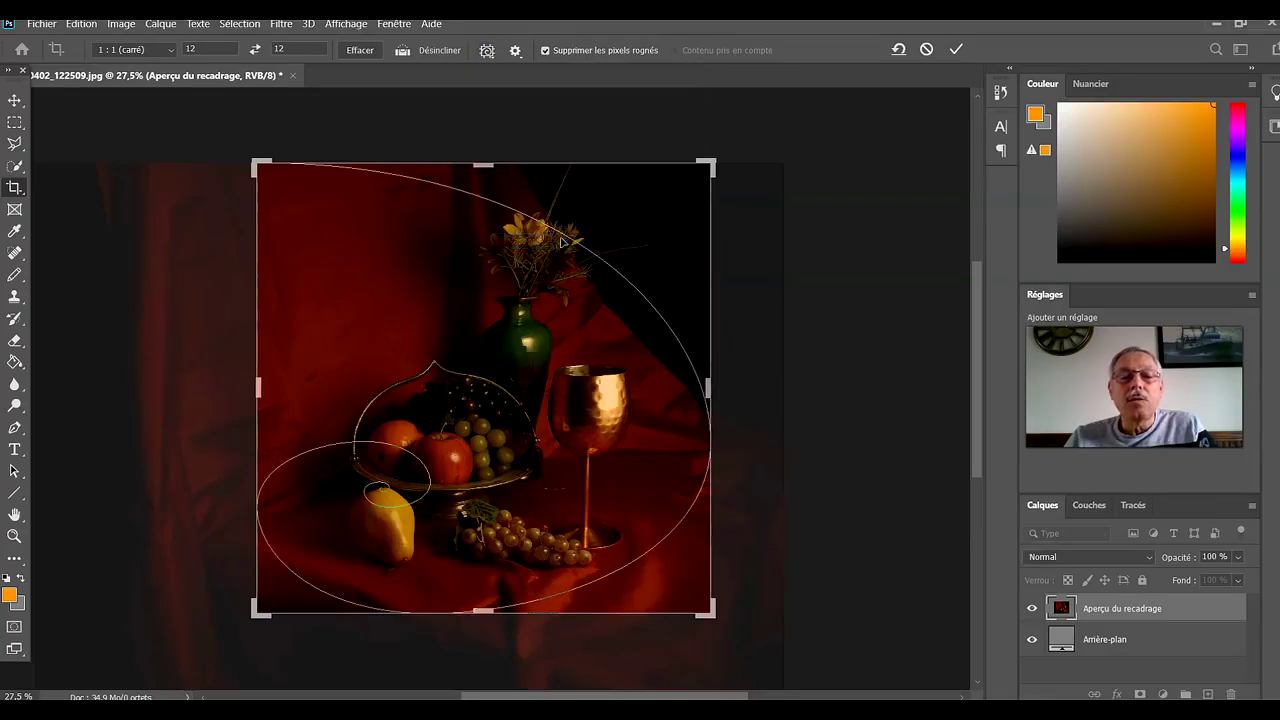
{"action": "left_click", "coordinate": [489, 51]}
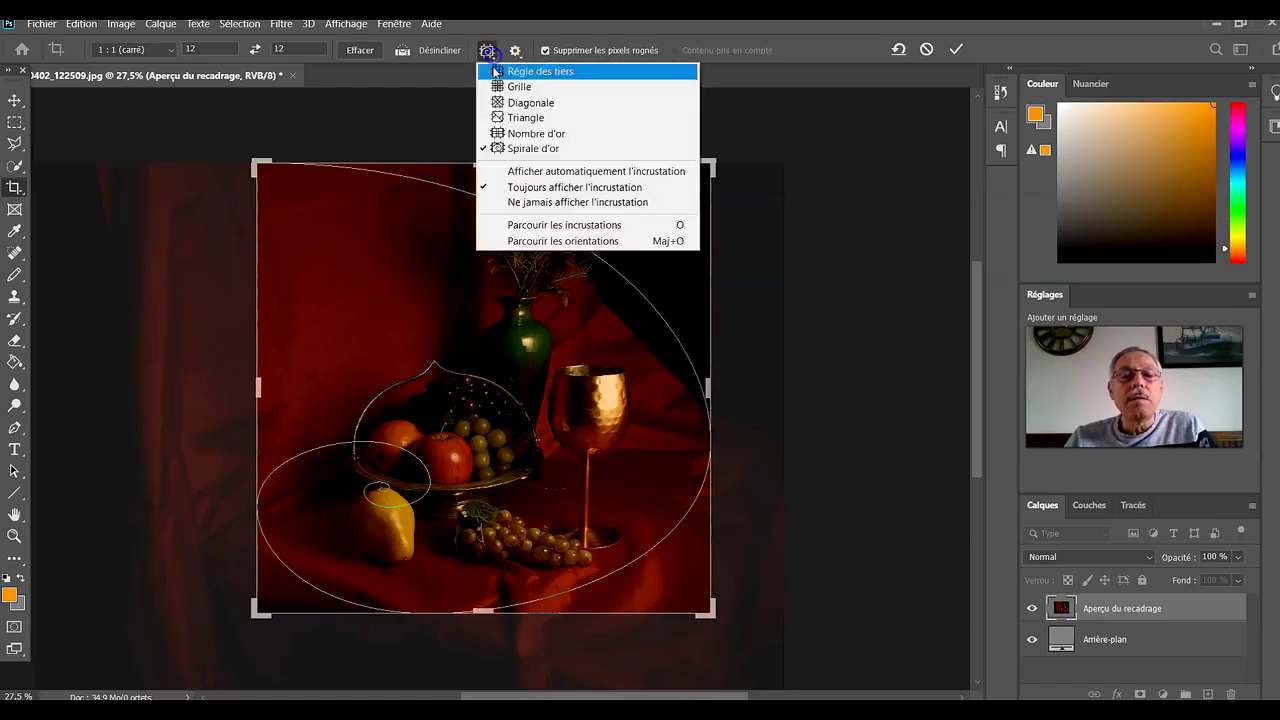
{"action": "left_click", "coordinate": [537, 241]}
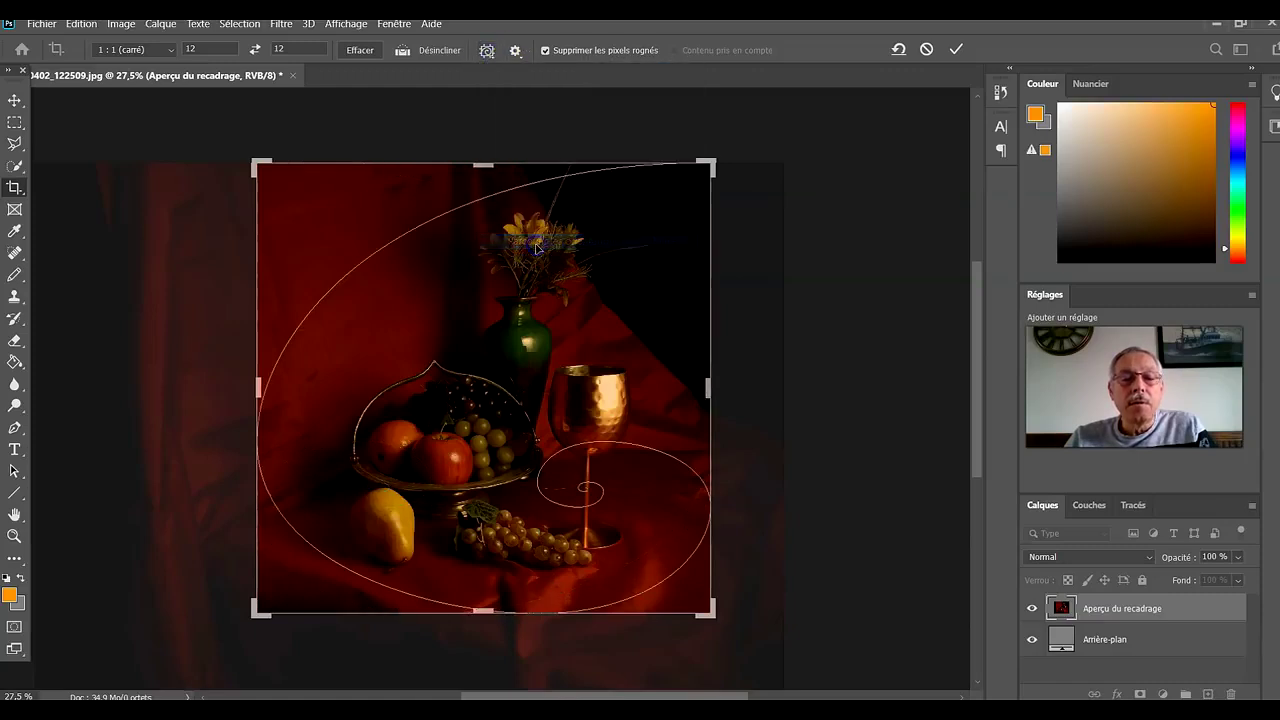
{"action": "left_click", "coordinate": [477, 56]}
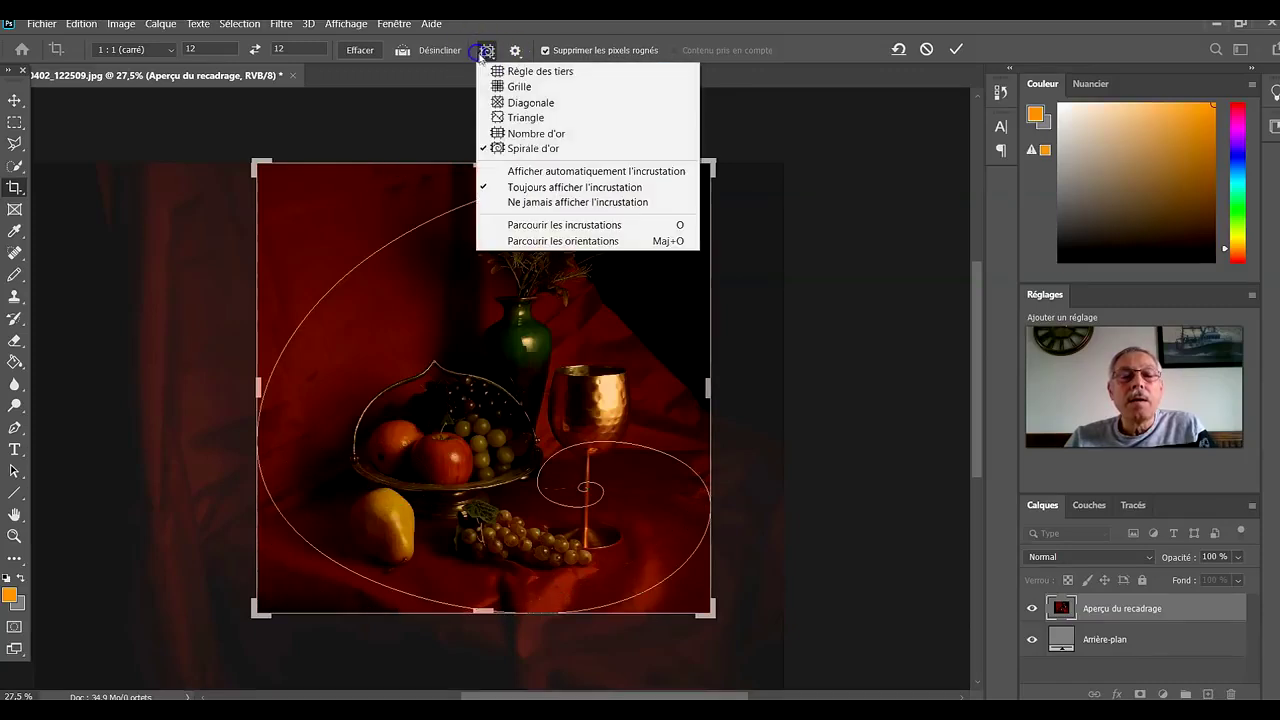
{"action": "left_click", "coordinate": [544, 241]}
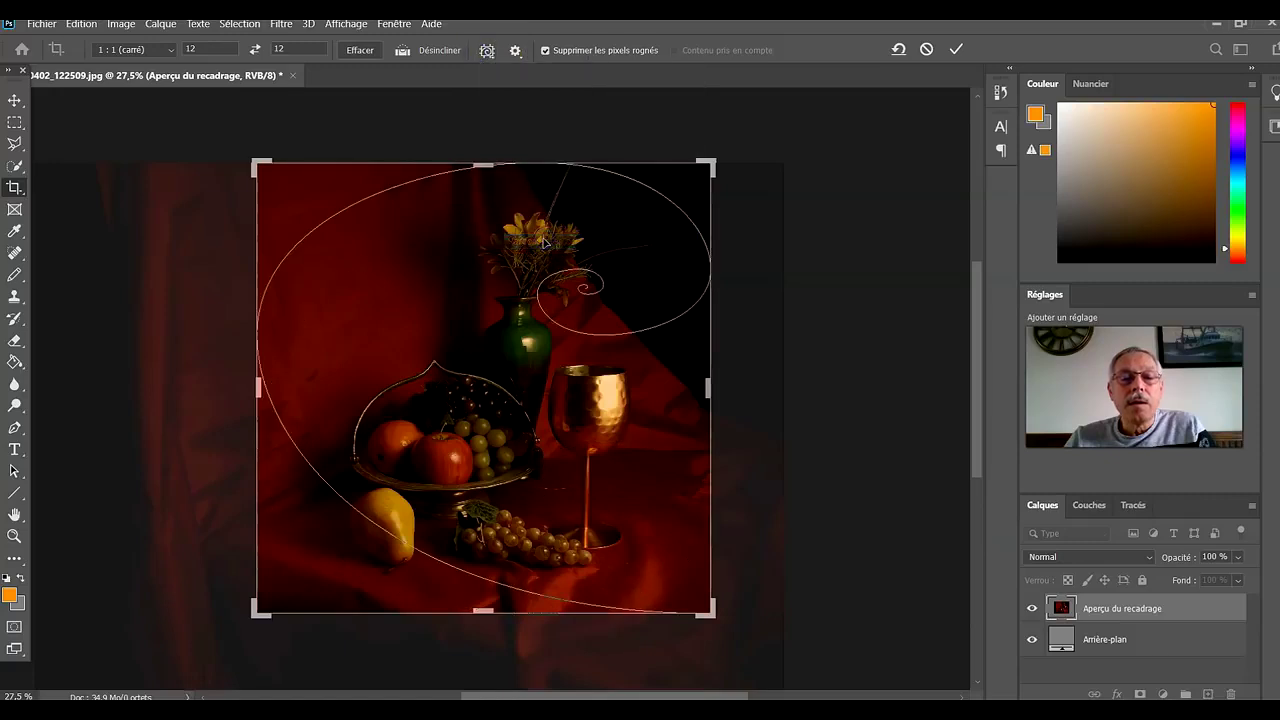
{"action": "left_click", "coordinate": [494, 54]}
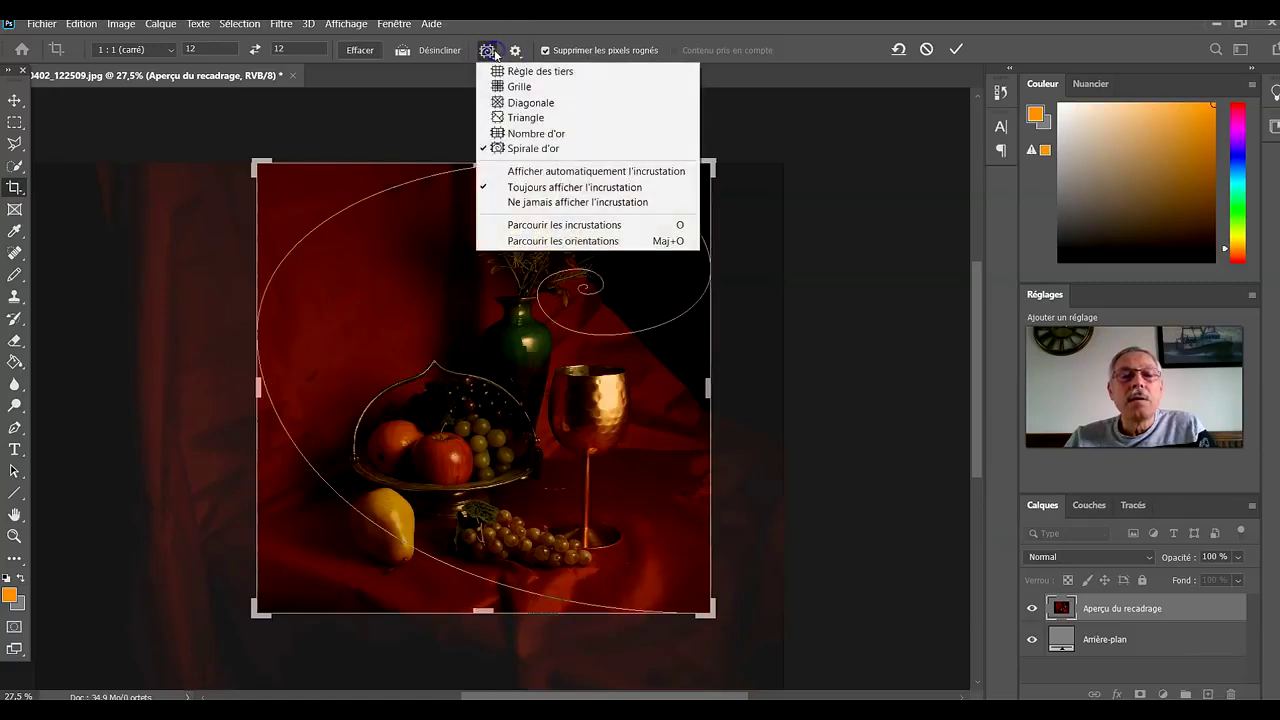
{"action": "left_click", "coordinate": [551, 243]}
{"action": "left_click", "coordinate": [487, 50]}
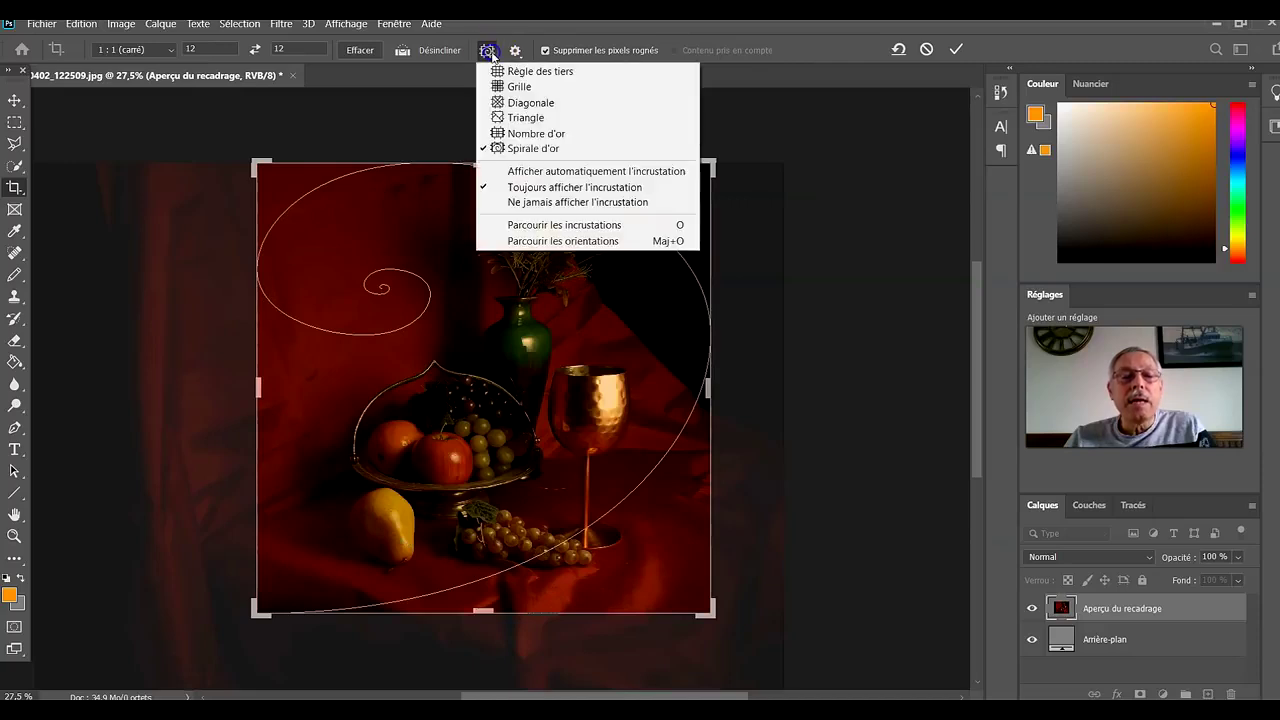
{"action": "left_click", "coordinate": [548, 243]}
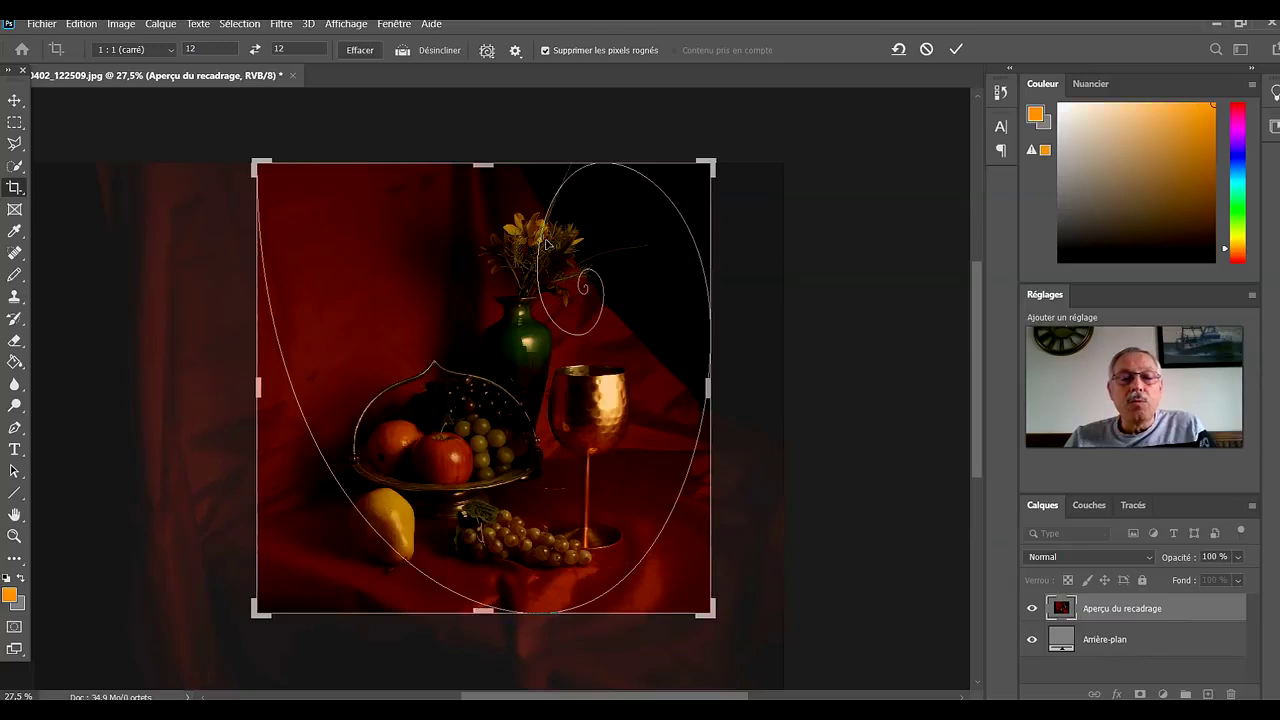
{"action": "left_click", "coordinate": [487, 50]}
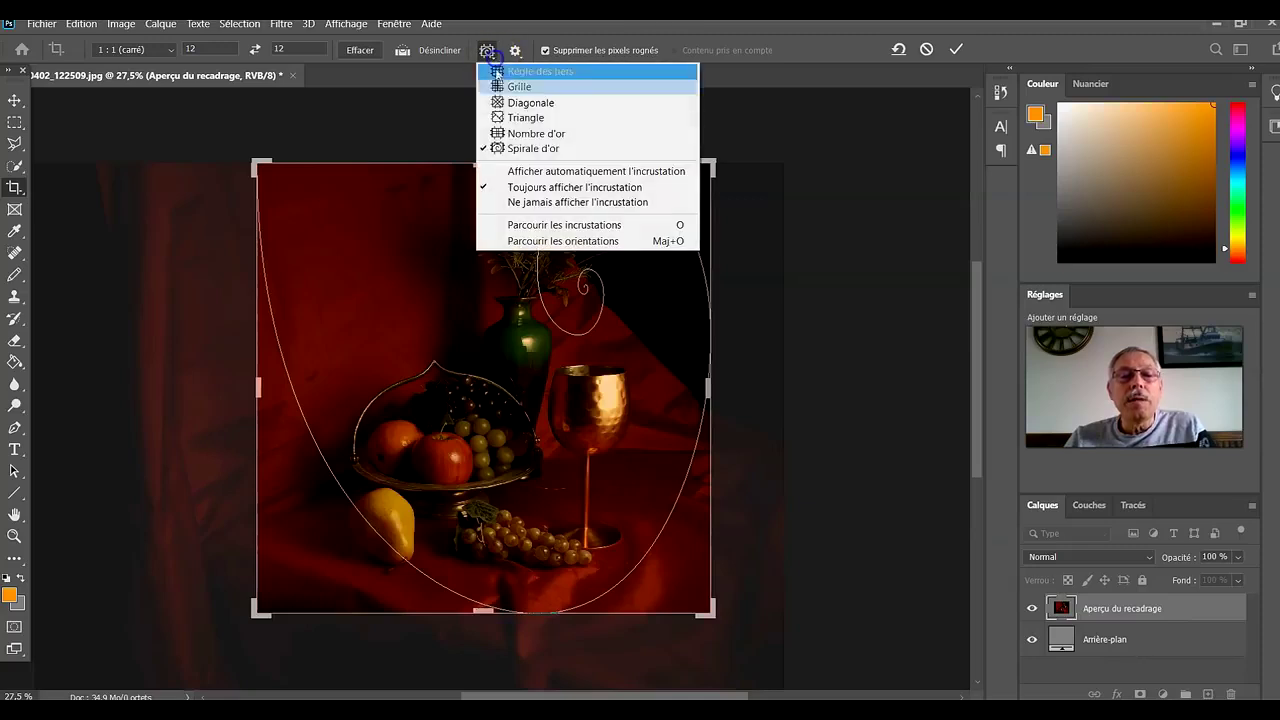
{"action": "left_click", "coordinate": [531, 243]}
{"action": "left_click", "coordinate": [487, 50]}
{"action": "left_click", "coordinate": [530, 250]}
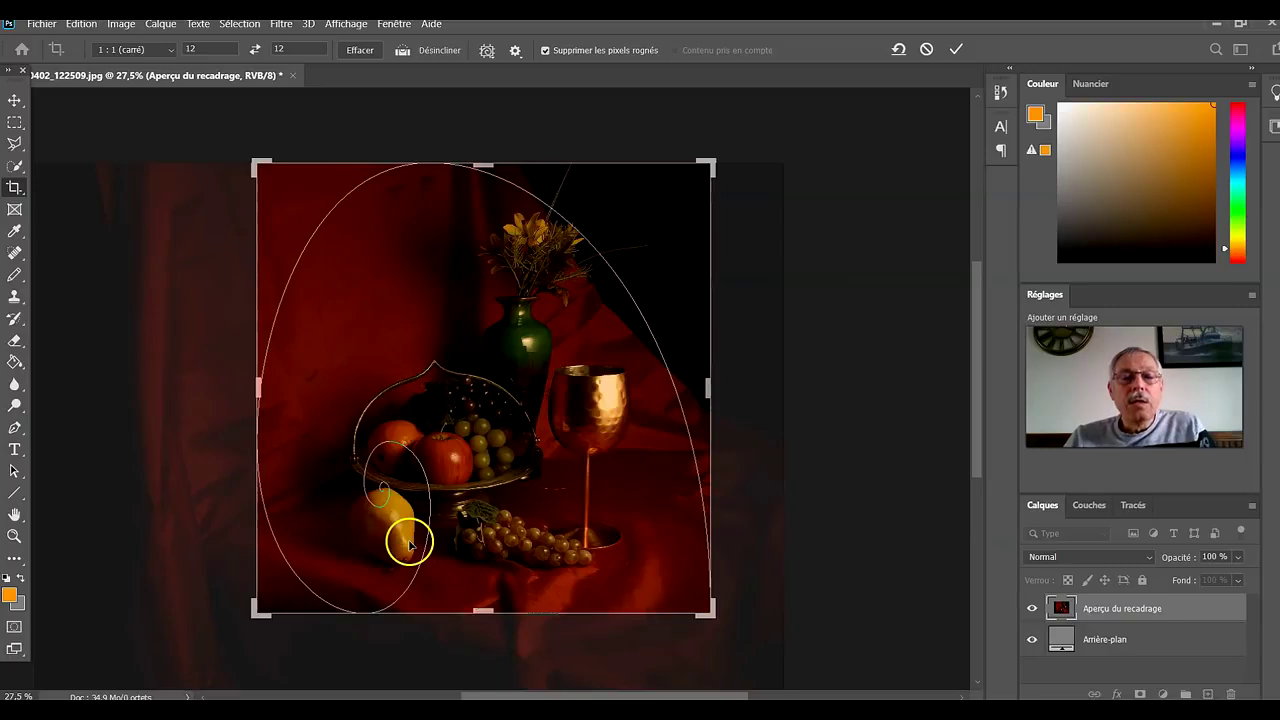
Switch the crop overlay to the golden ratio and nudge the photo so the green vase sits on the right-hand vertical guide line.
{"action": "left_click", "coordinate": [487, 50]}
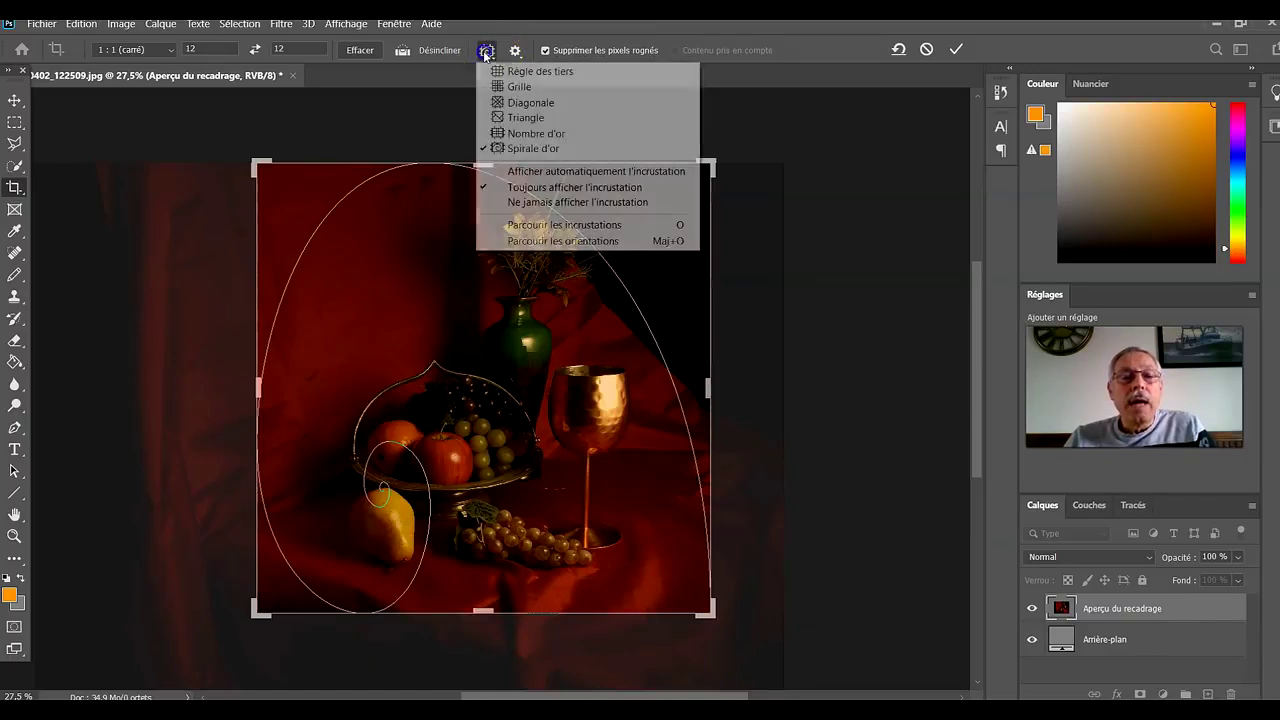
{"action": "left_click", "coordinate": [525, 133]}
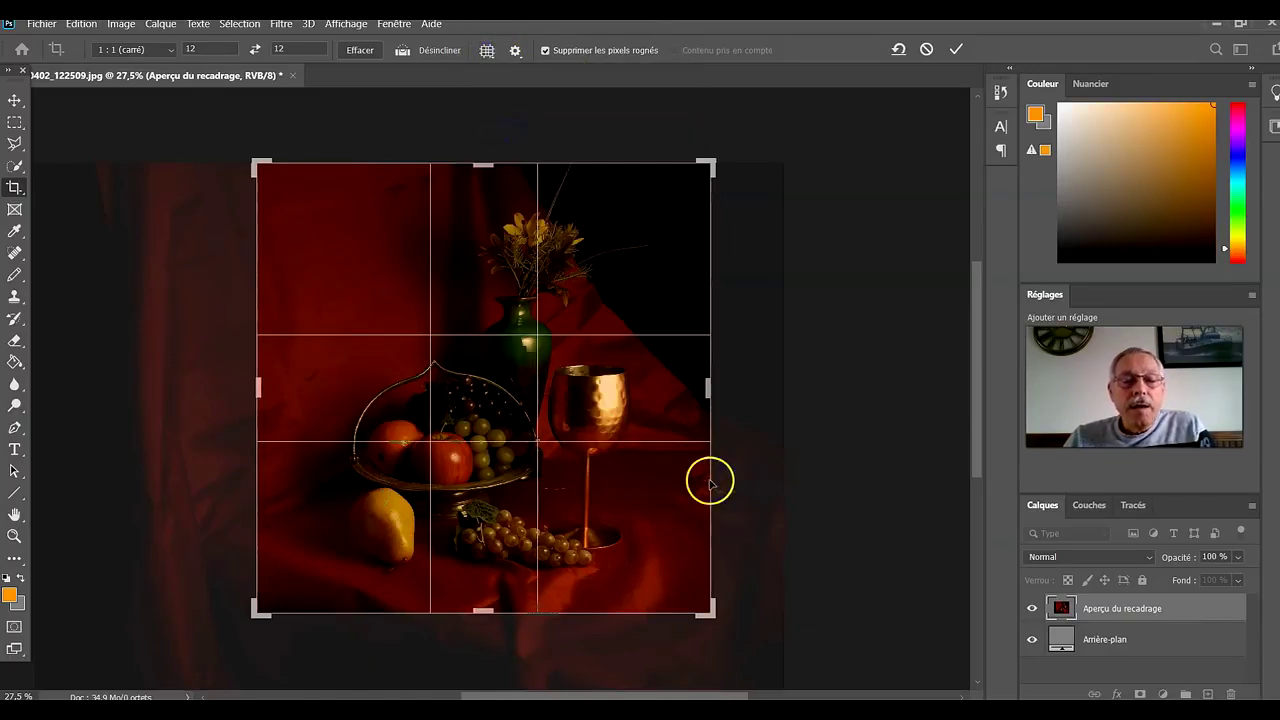
{"action": "left_click_drag", "start_coordinate": [605, 530], "coordinate": [616, 528]}
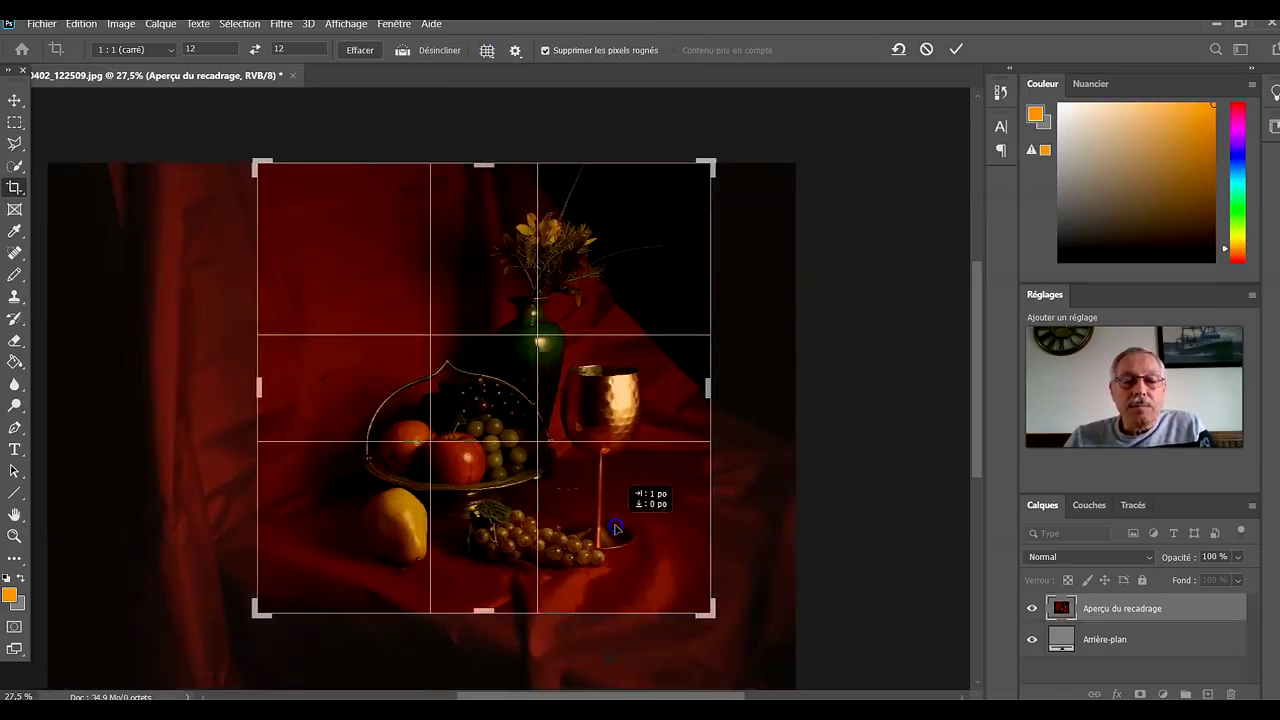
Shift the photo slightly leftwards within the golden-ratio frame and apply the square crop.
{"action": "left_click_drag", "start_coordinate": [616, 528], "coordinate": [609, 527]}
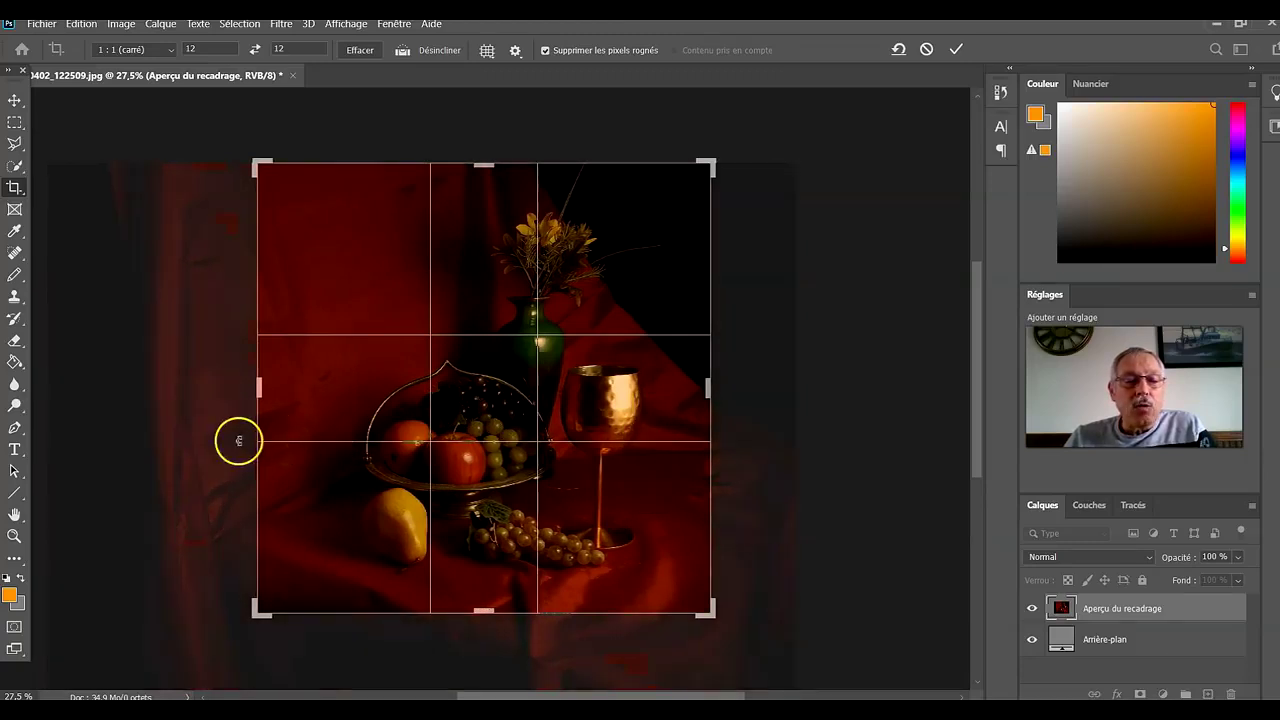
{"action": "left_click_drag", "start_coordinate": [583, 477], "coordinate": [585, 491]}
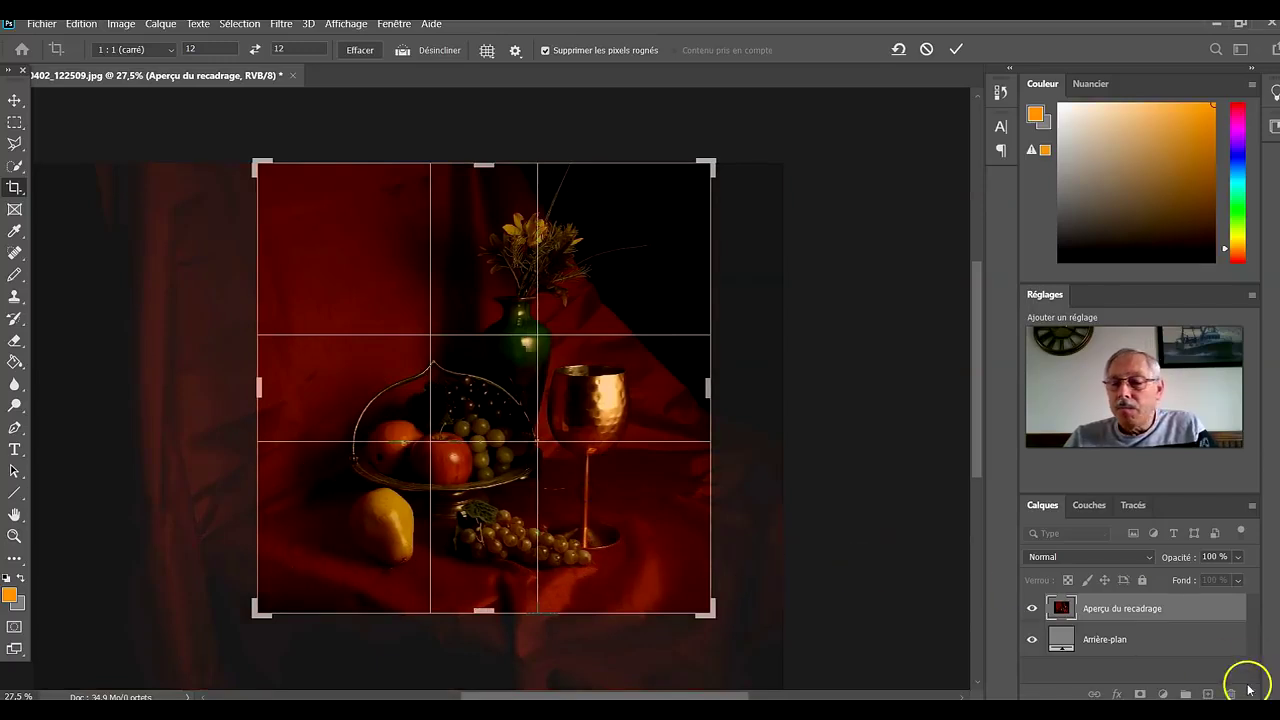
{"action": "left_click", "coordinate": [955, 50]}
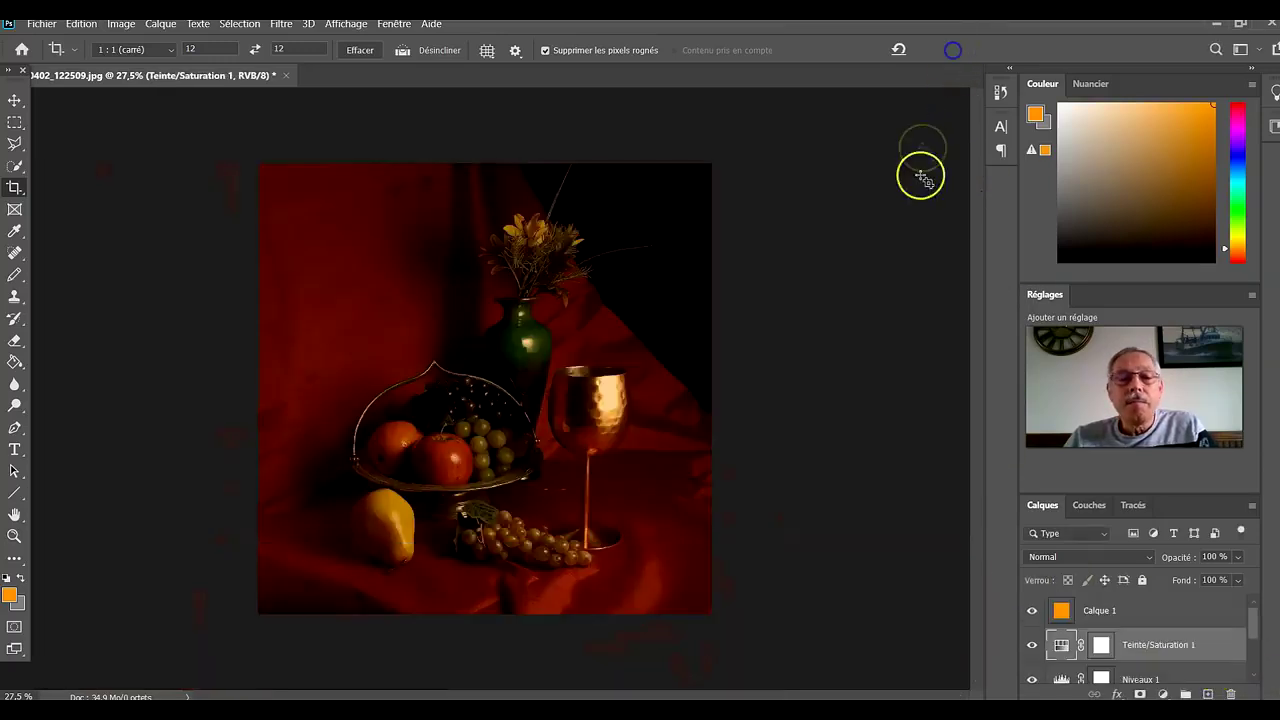
Add a new empty layer and move it above Calque 1, to the top of the layer stack.
{"action": "scroll", "coordinate": [1242, 647], "scroll_direction": "down", "scroll_amount": 2}
{"action": "scroll", "coordinate": [1242, 647], "scroll_direction": "up", "scroll_amount": 2}
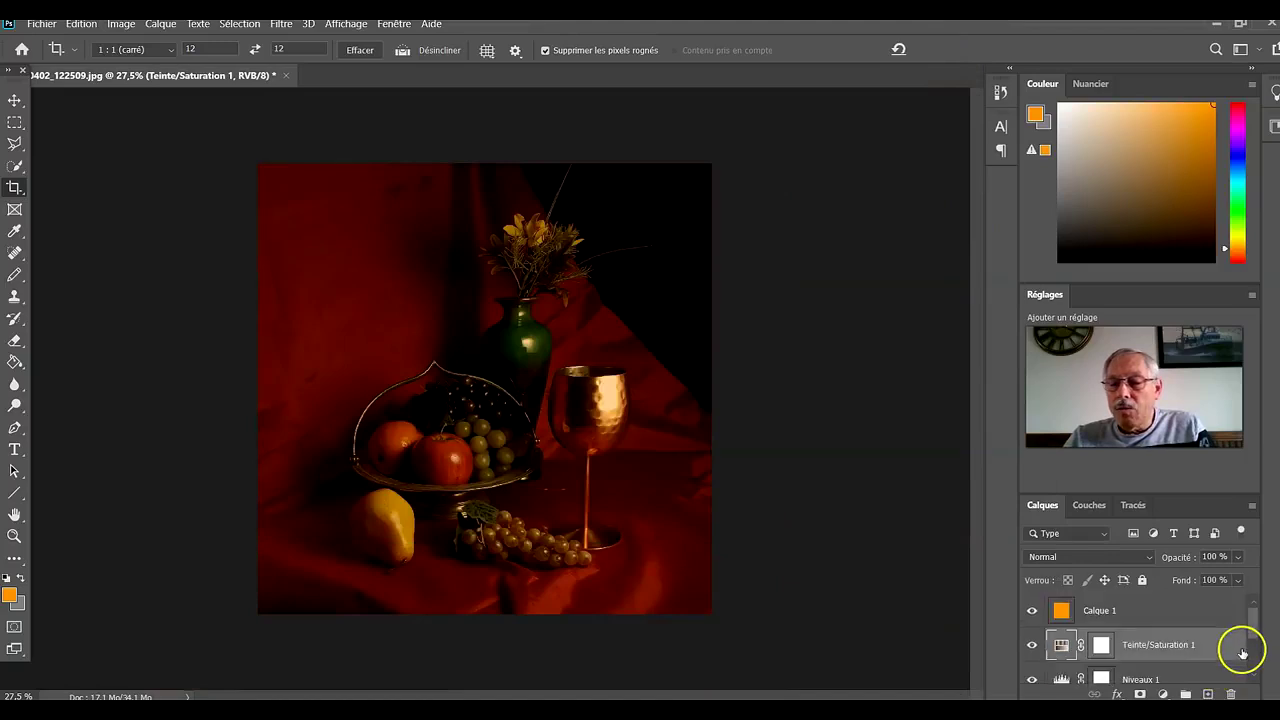
{"action": "left_click", "coordinate": [1208, 694]}
{"action": "left_click", "coordinate": [1168, 643]}
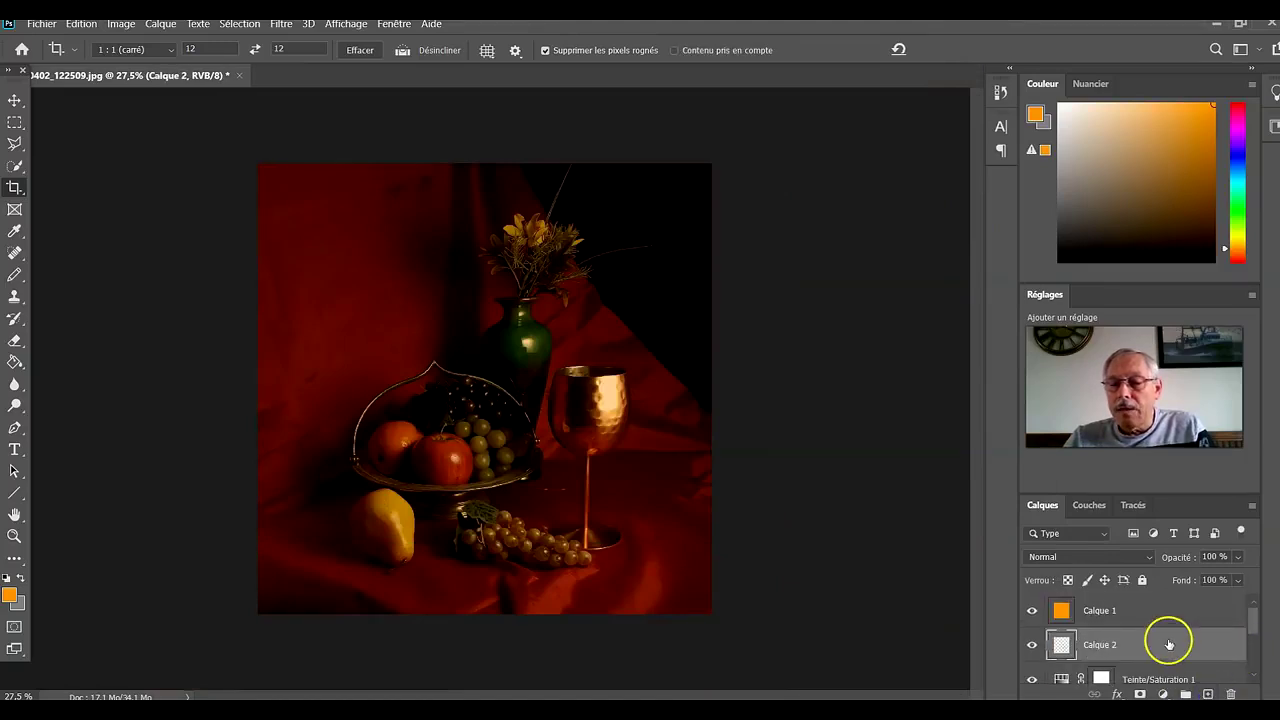
{"action": "left_click_drag", "start_coordinate": [1168, 638], "coordinate": [1151, 606]}
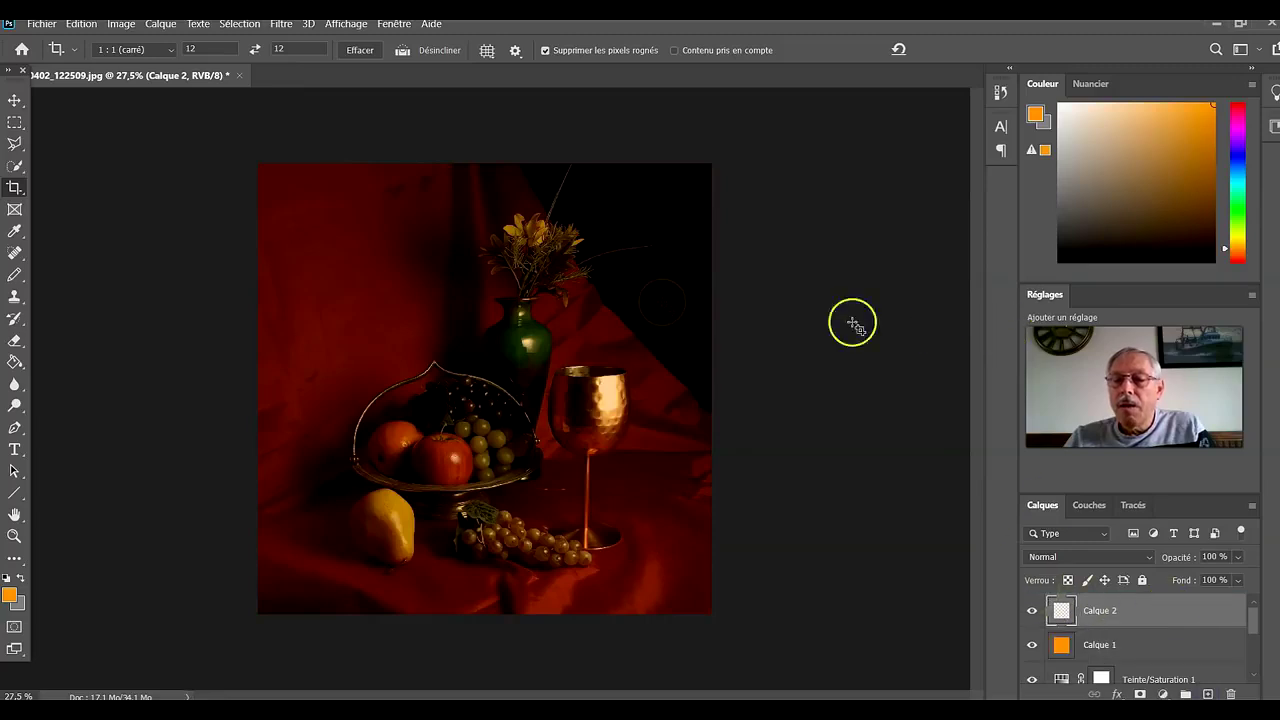
Select the Pencil tool with white as the drawing colour, and undo a test stroke made on the new layer.
{"action": "left_click", "coordinate": [14, 275]}
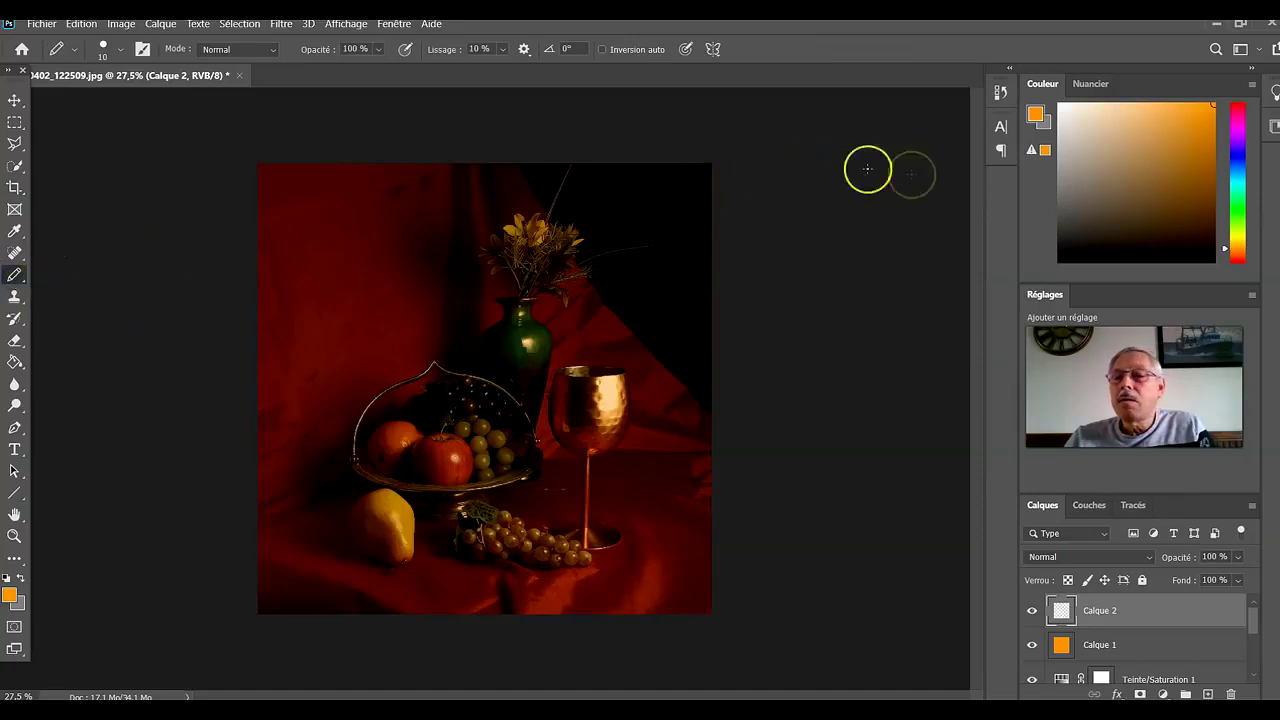
{"action": "left_click_drag", "start_coordinate": [1160, 150], "coordinate": [1183, 158]}
{"action": "key", "text": "x"}
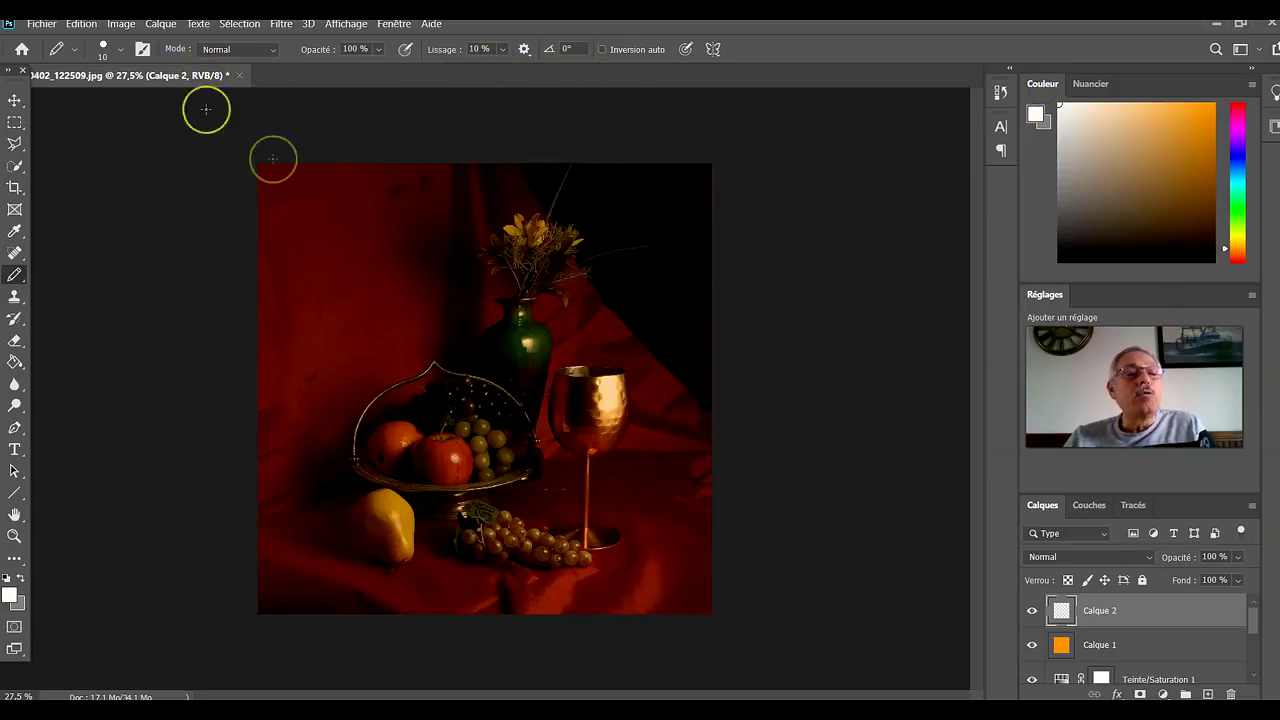
{"action": "mouse_move", "coordinate": [368, 296]}
{"action": "left_mouse_down"}
{"action": "mouse_move", "coordinate": [448, 278]}
{"action": "mouse_move", "coordinate": [411, 314]}
{"action": "mouse_move", "coordinate": [469, 304]}
{"action": "left_mouse_up"}
{"action": "key", "text": "ctrl+z"}
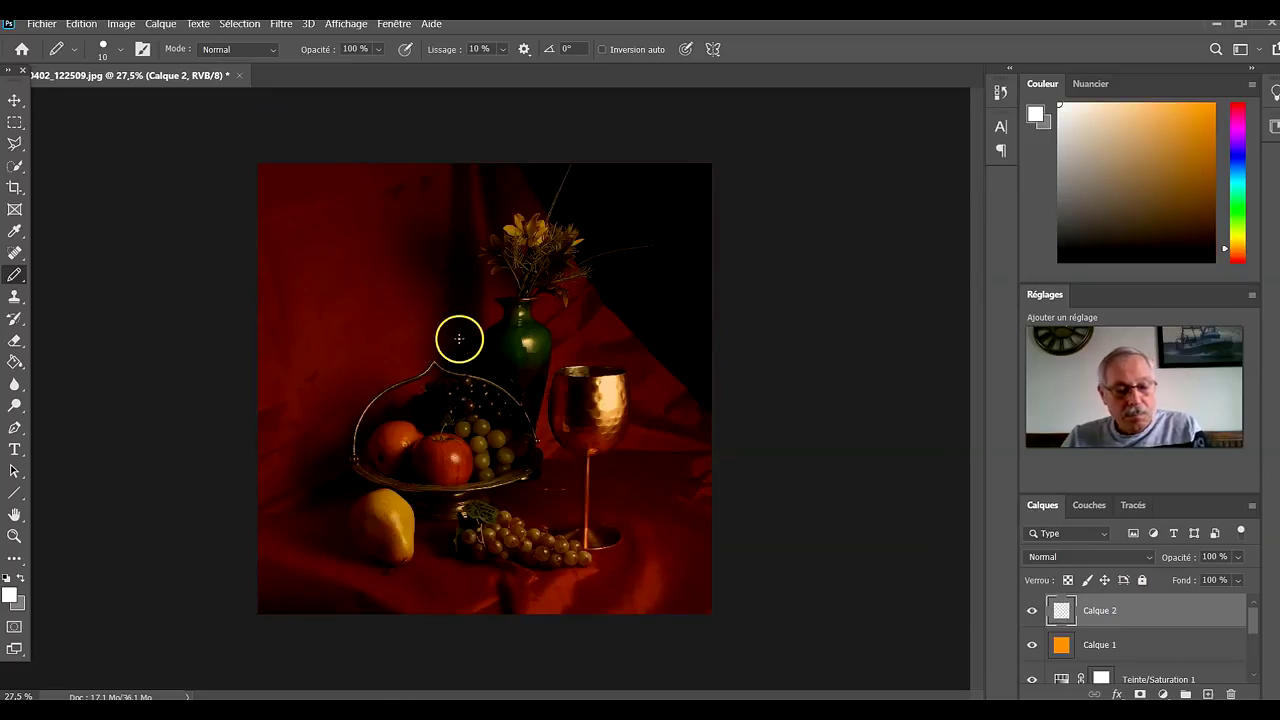
Sketch a white triangle around the still life with a vertical line through the vase, and clear the layer.
{"action": "mouse_move", "coordinate": [520, 212]}
{"action": "left_mouse_down"}
{"action": "mouse_move", "coordinate": [465, 265]}
{"action": "mouse_move", "coordinate": [301, 532]}
{"action": "mouse_move", "coordinate": [337, 558]}
{"action": "mouse_move", "coordinate": [654, 566]}
{"action": "left_mouse_up"}
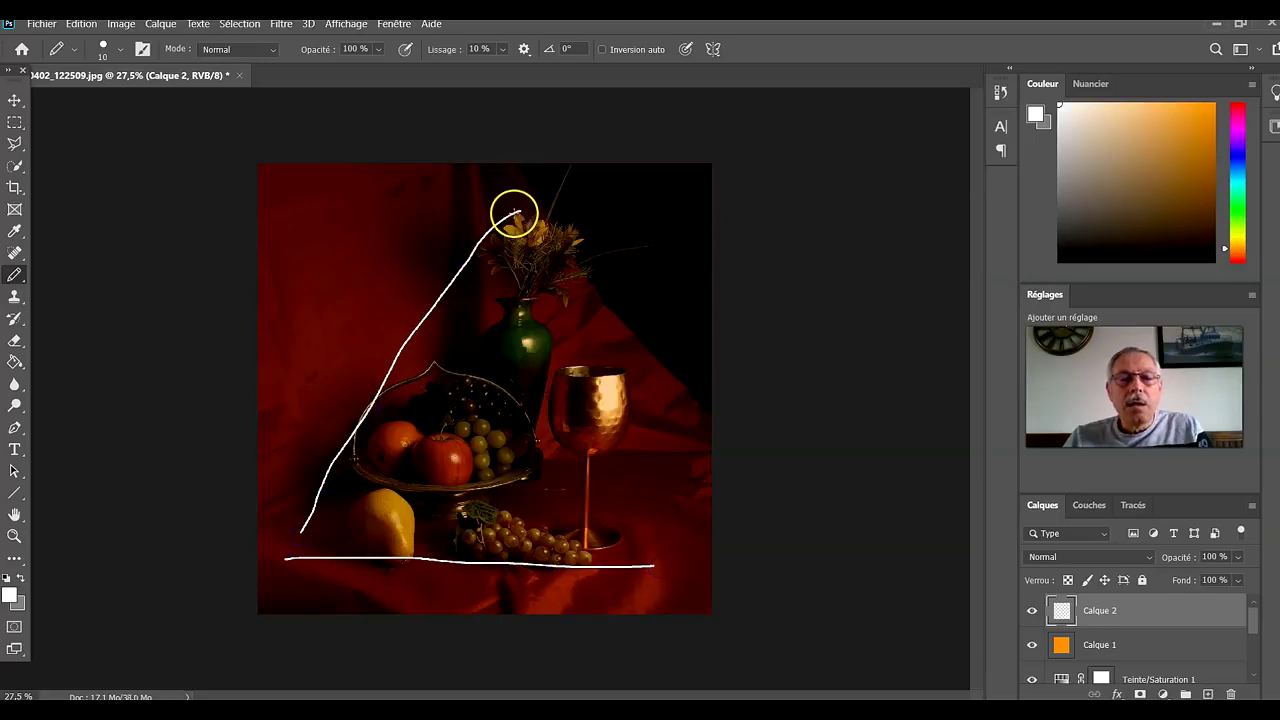
{"action": "mouse_move", "coordinate": [524, 208]}
{"action": "left_mouse_down"}
{"action": "mouse_move", "coordinate": [557, 218]}
{"action": "mouse_move", "coordinate": [629, 380]}
{"action": "mouse_move", "coordinate": [674, 563]}
{"action": "mouse_move", "coordinate": [636, 568]}
{"action": "left_mouse_up"}
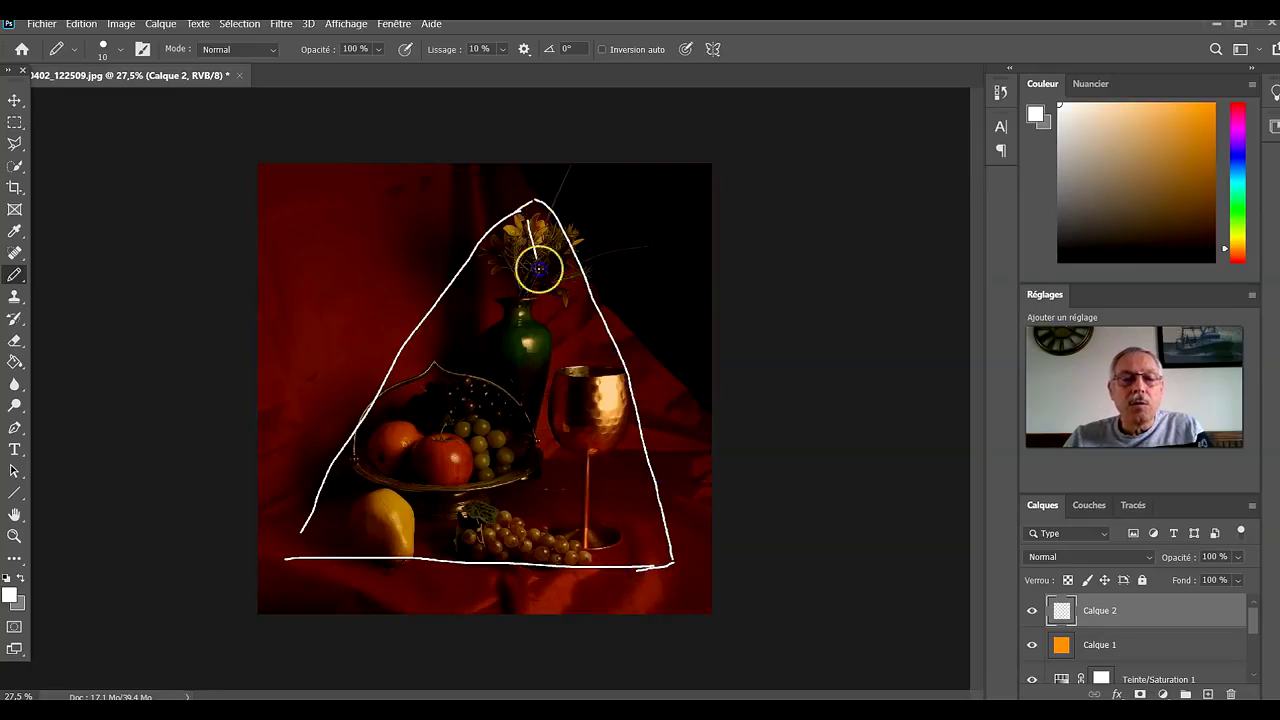
{"action": "mouse_move", "coordinate": [537, 229]}
{"action": "left_mouse_down"}
{"action": "mouse_move", "coordinate": [535, 208]}
{"action": "mouse_move", "coordinate": [521, 556]}
{"action": "left_mouse_up"}
{"action": "left_click_drag", "start_coordinate": [603, 566], "coordinate": [602, 558]}
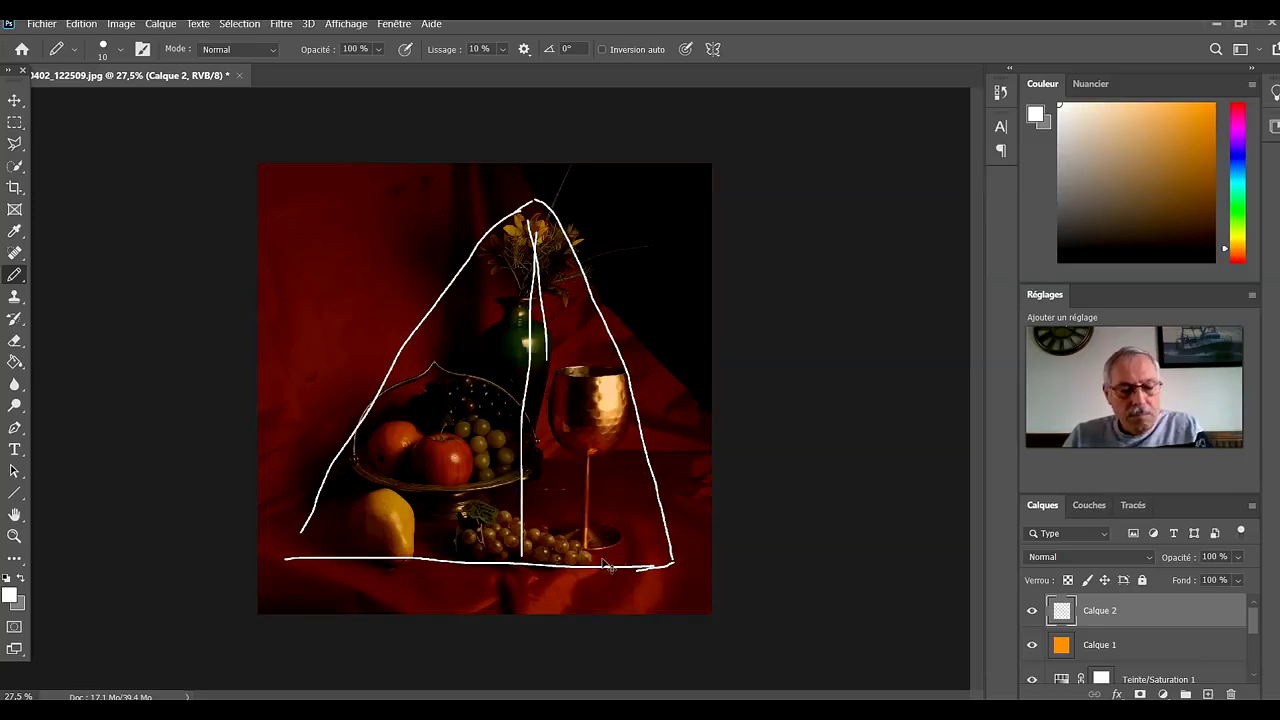
{"action": "key", "text": "ctrl+a"}
{"action": "key", "text": "Delete"}
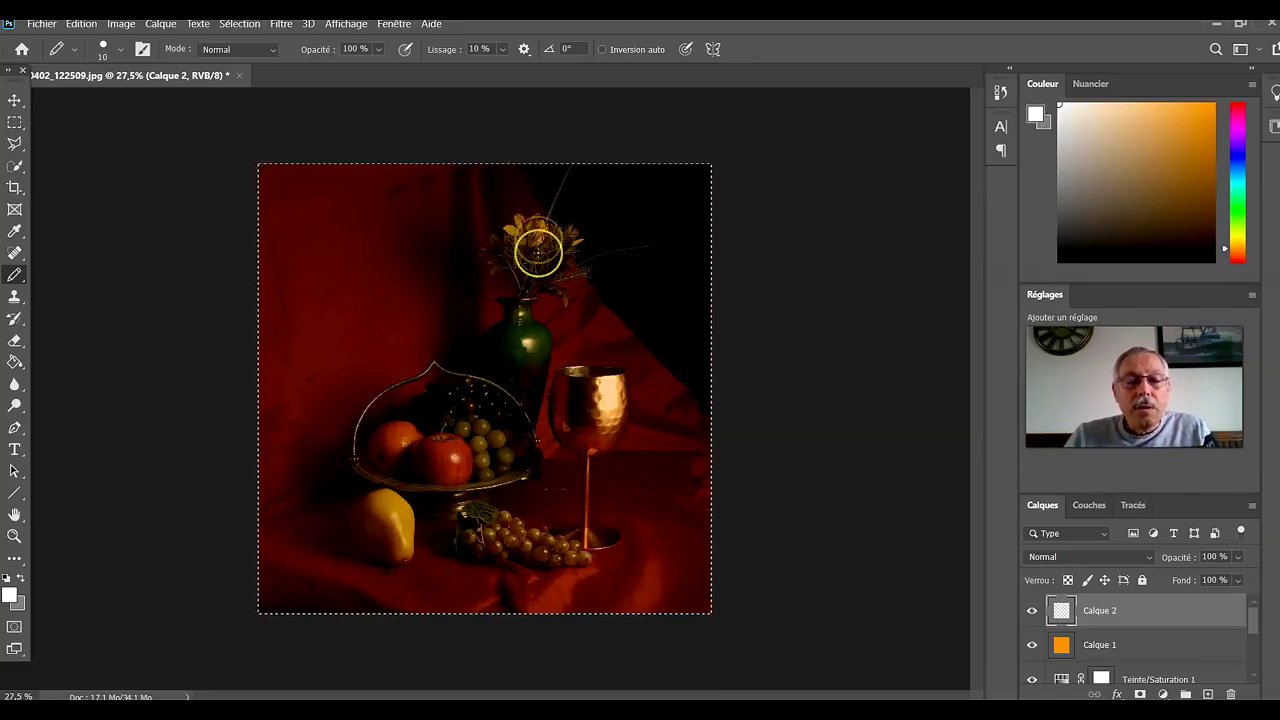
Sketch a white spiral over the fruit and goblet and a loop around the goblet's cup, clearing each drawing.
{"action": "left_click", "coordinate": [584, 552]}
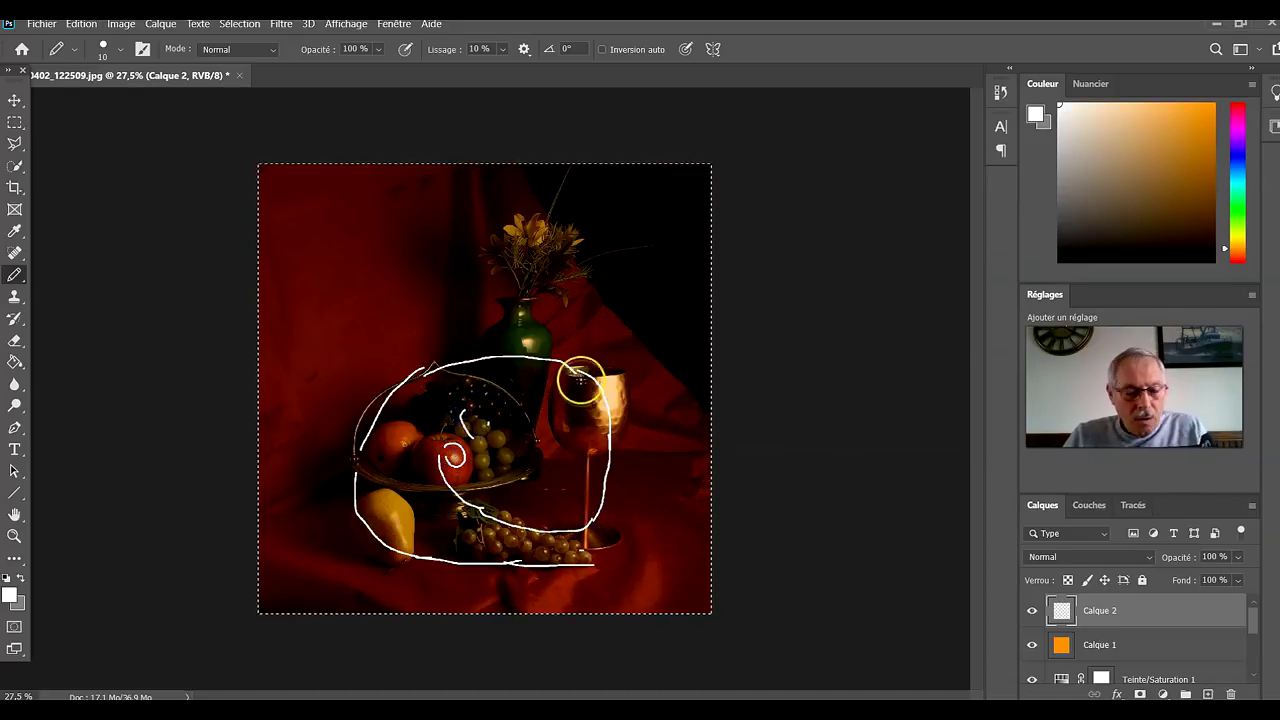
{"action": "key", "text": "Delete"}
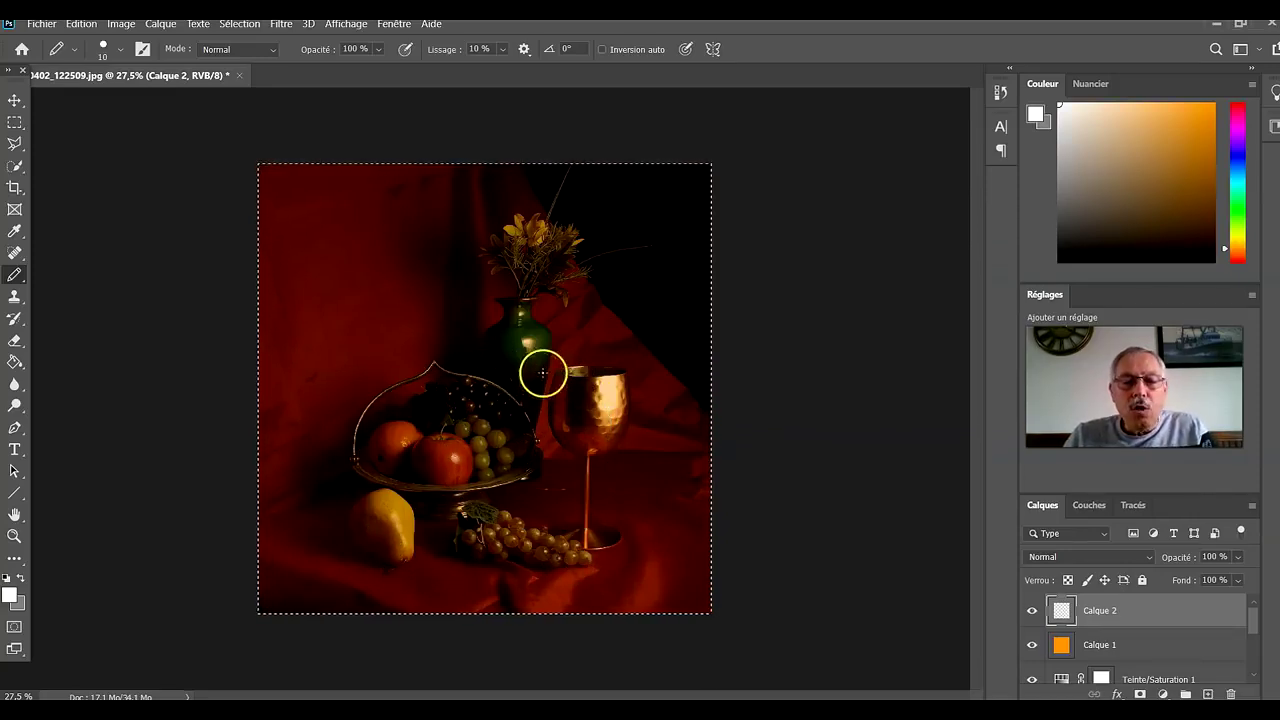
{"action": "left_click", "coordinate": [579, 472]}
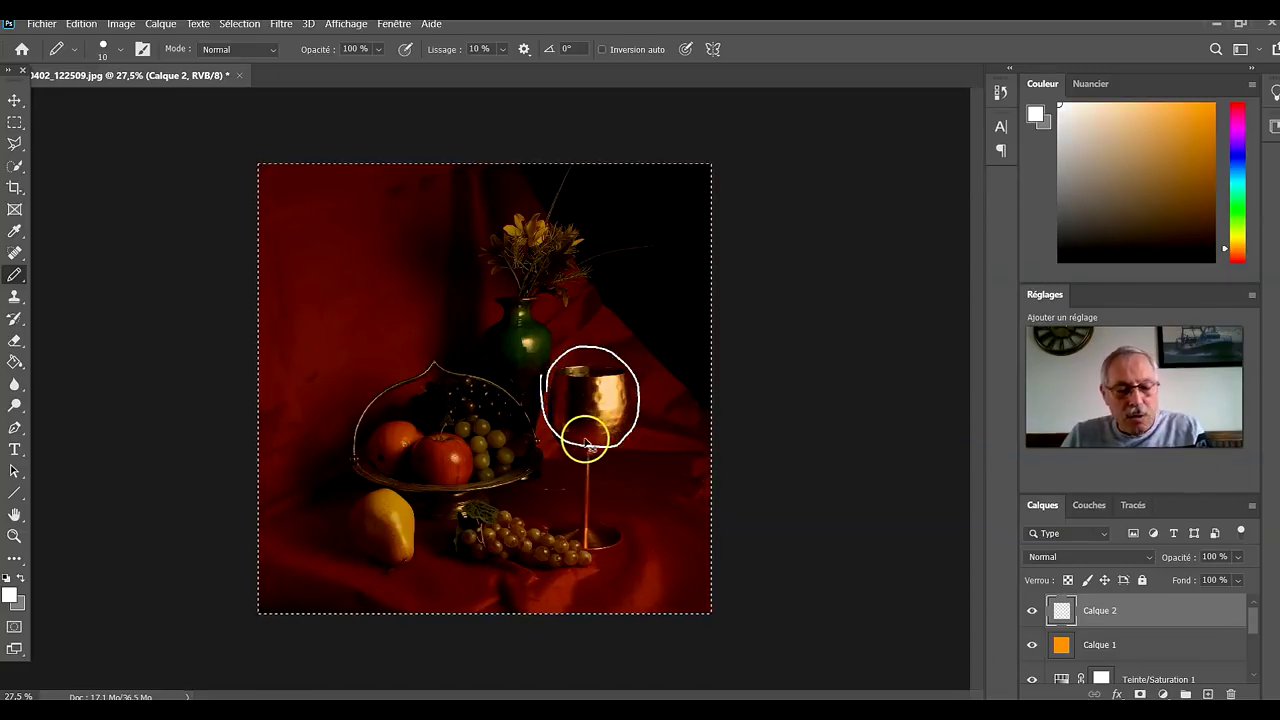
{"action": "key", "text": "Delete"}
{"action": "left_click", "coordinate": [578, 410]}
{"action": "key", "text": "ctrl+z"}
{"action": "key", "text": "ctrl+z"}
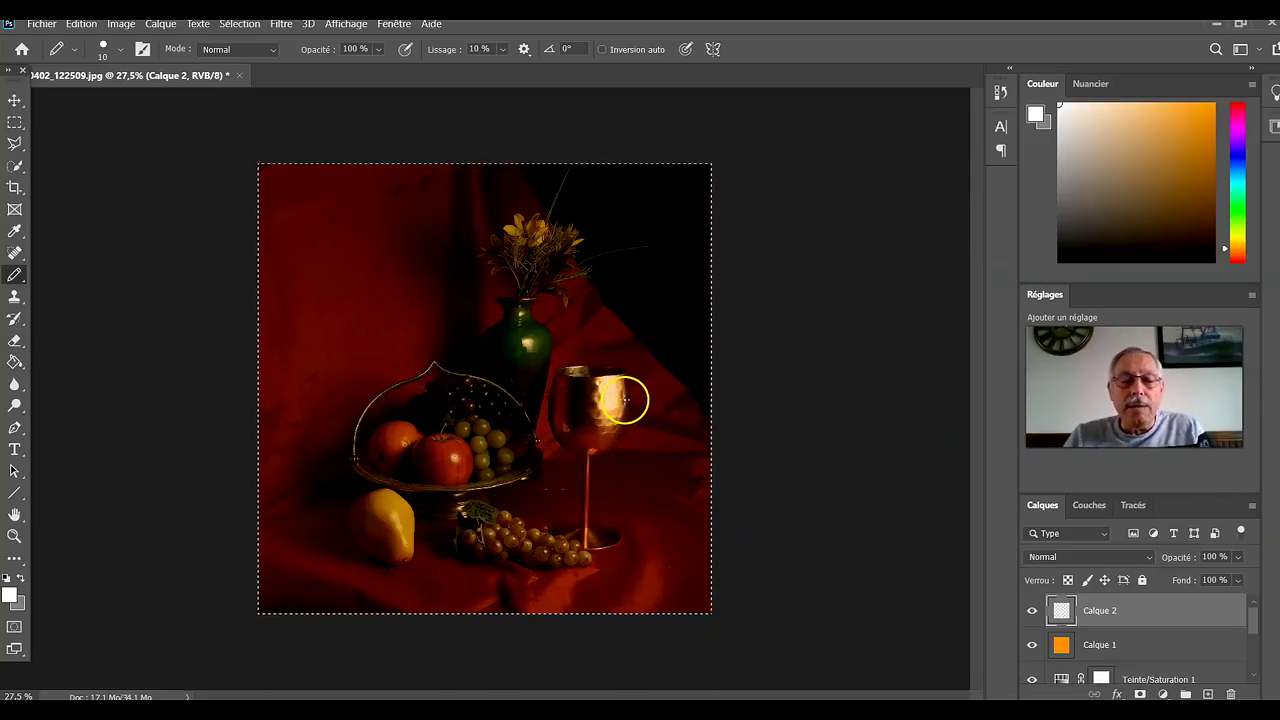
Trace a white viewing path linking the goblet, fruit, pear and vase, clear the drawing and remove the selection.
{"action": "left_click_drag", "start_coordinate": [612, 404], "coordinate": [624, 436]}
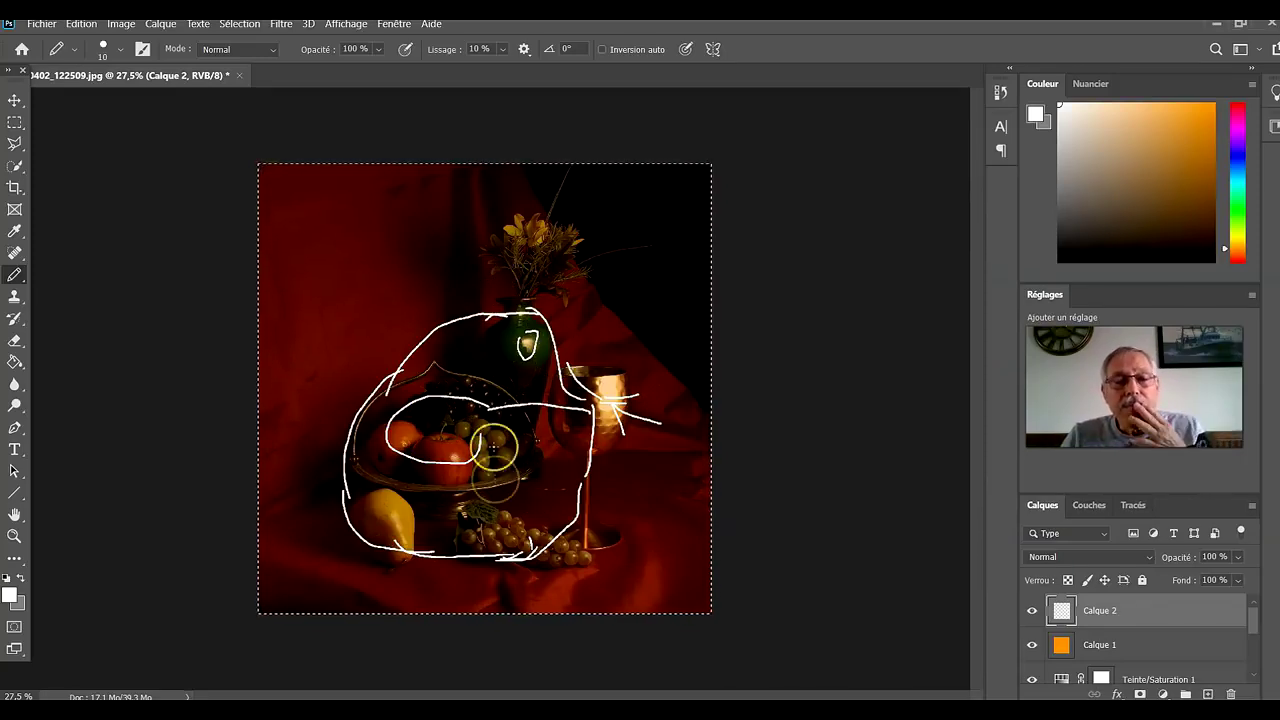
{"action": "key", "text": "Delete"}
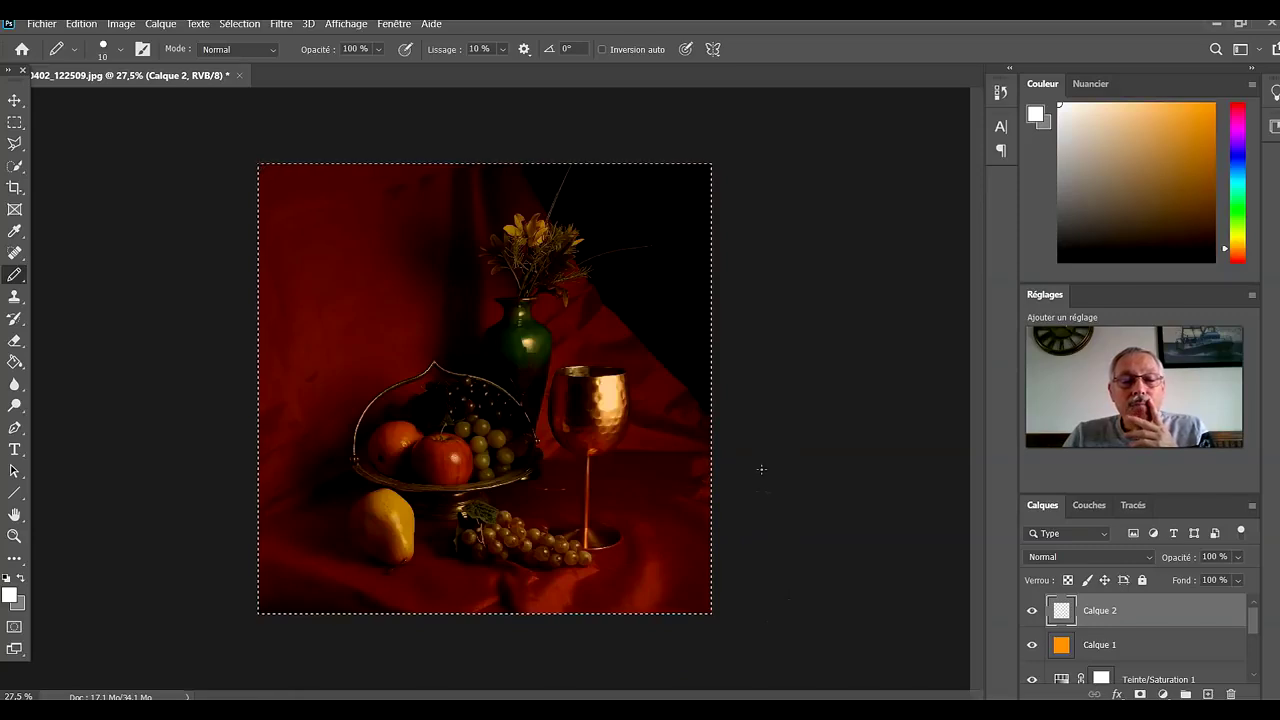
{"action": "key", "text": "ctrl+d"}
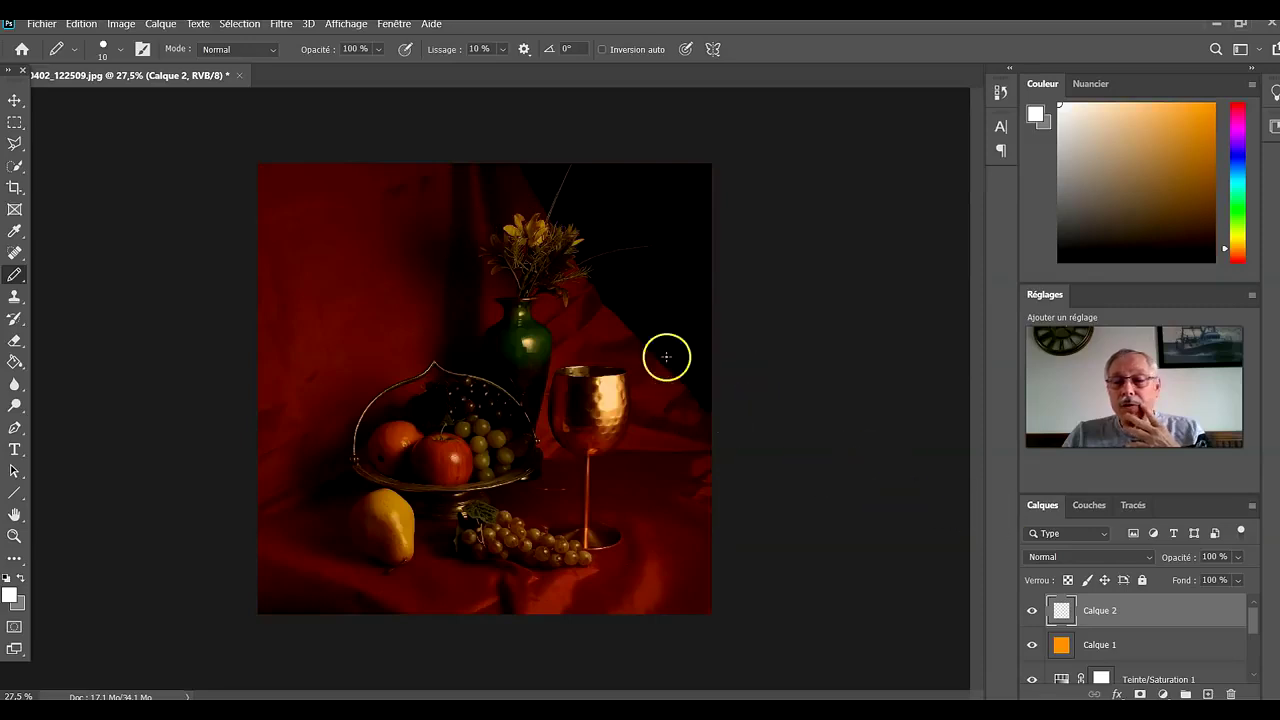
Sketch a white triangle from the bouquet to the table with its lower-right corner circled, and clear the drawing.
{"action": "left_click_drag", "start_coordinate": [530, 207], "coordinate": [479, 295]}
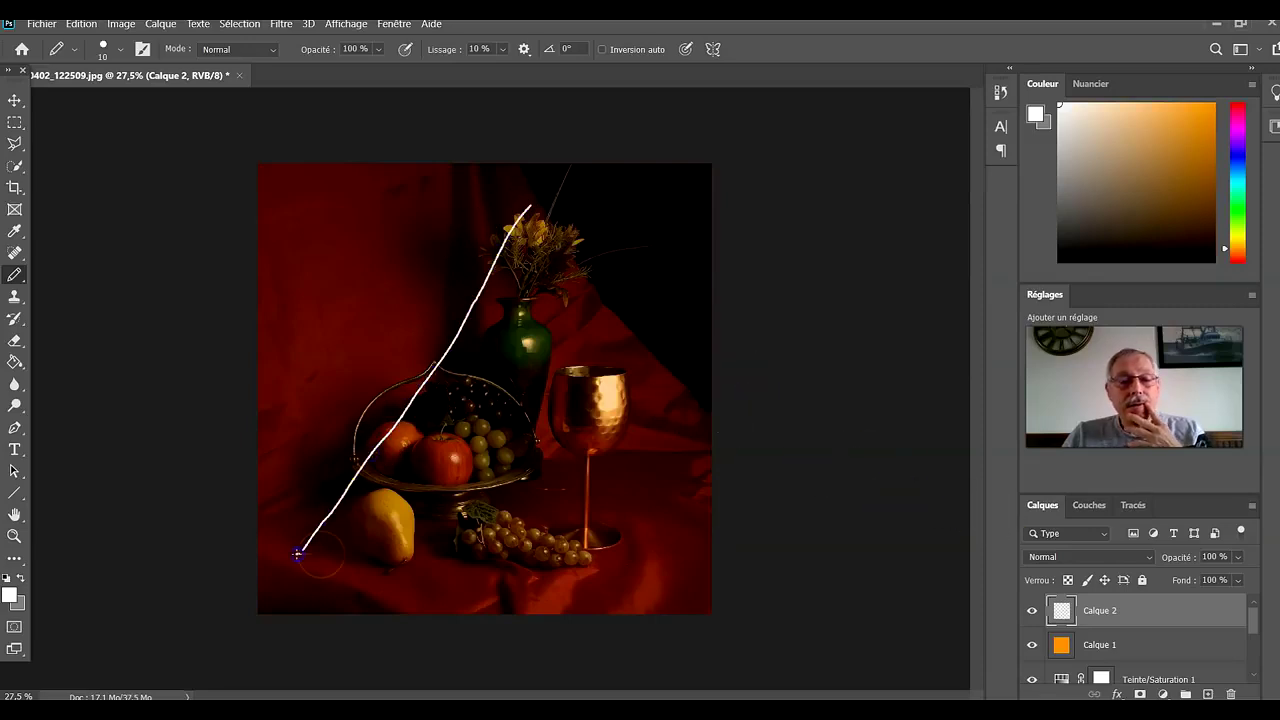
{"action": "left_click_drag", "start_coordinate": [531, 208], "coordinate": [628, 393]}
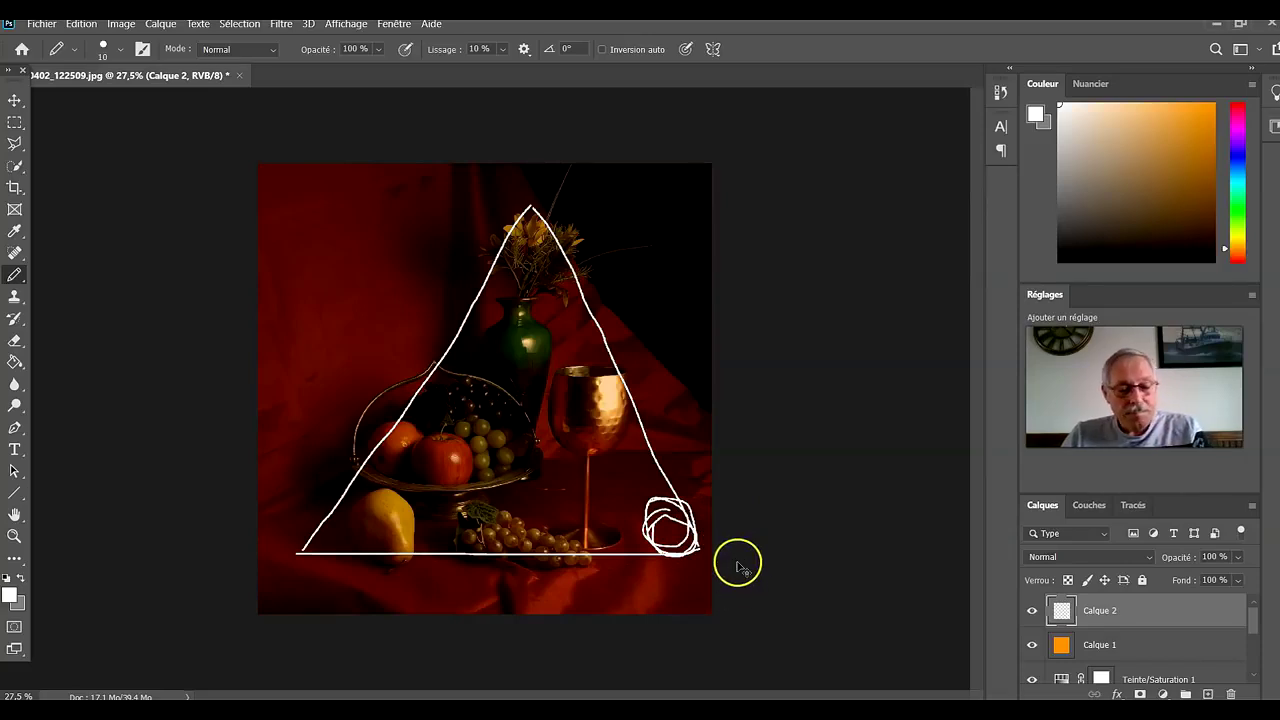
{"action": "key", "text": "Delete"}
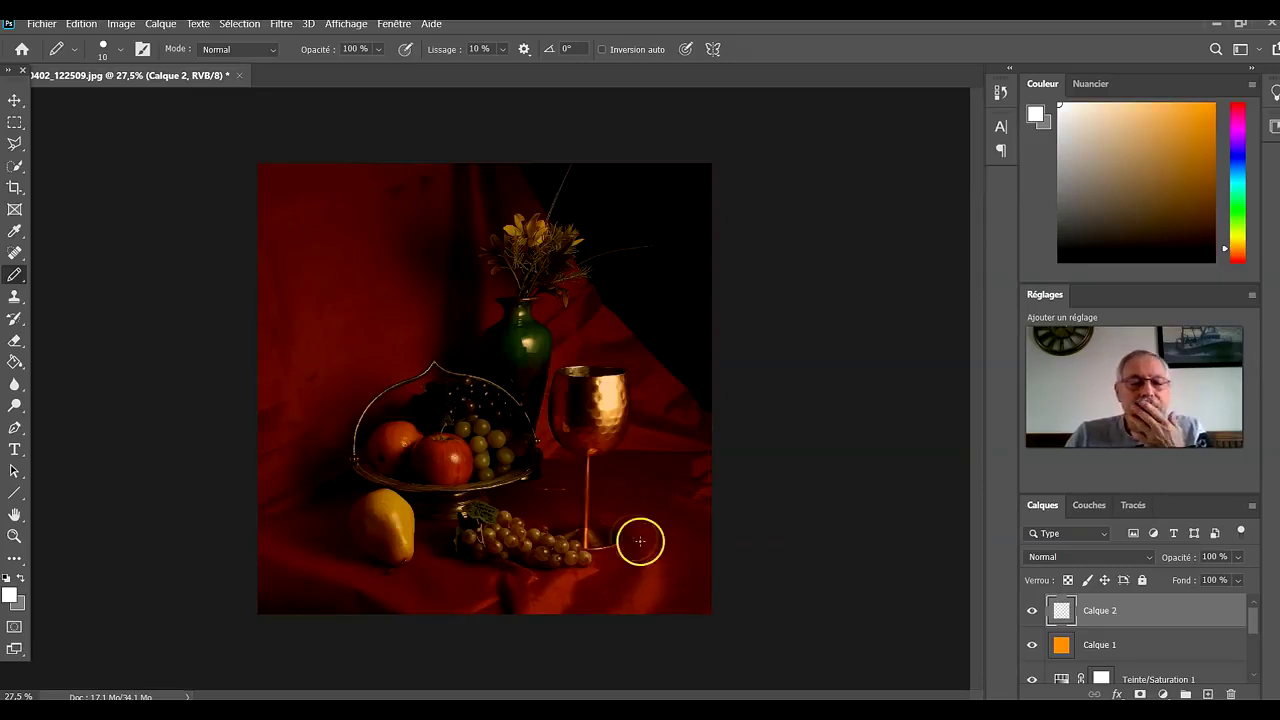
{"action": "scroll", "coordinate": [1190, 622], "scroll_direction": "down", "scroll_amount": 1}
{"action": "scroll", "coordinate": [1143, 603], "scroll_direction": "up", "scroll_amount": 1}
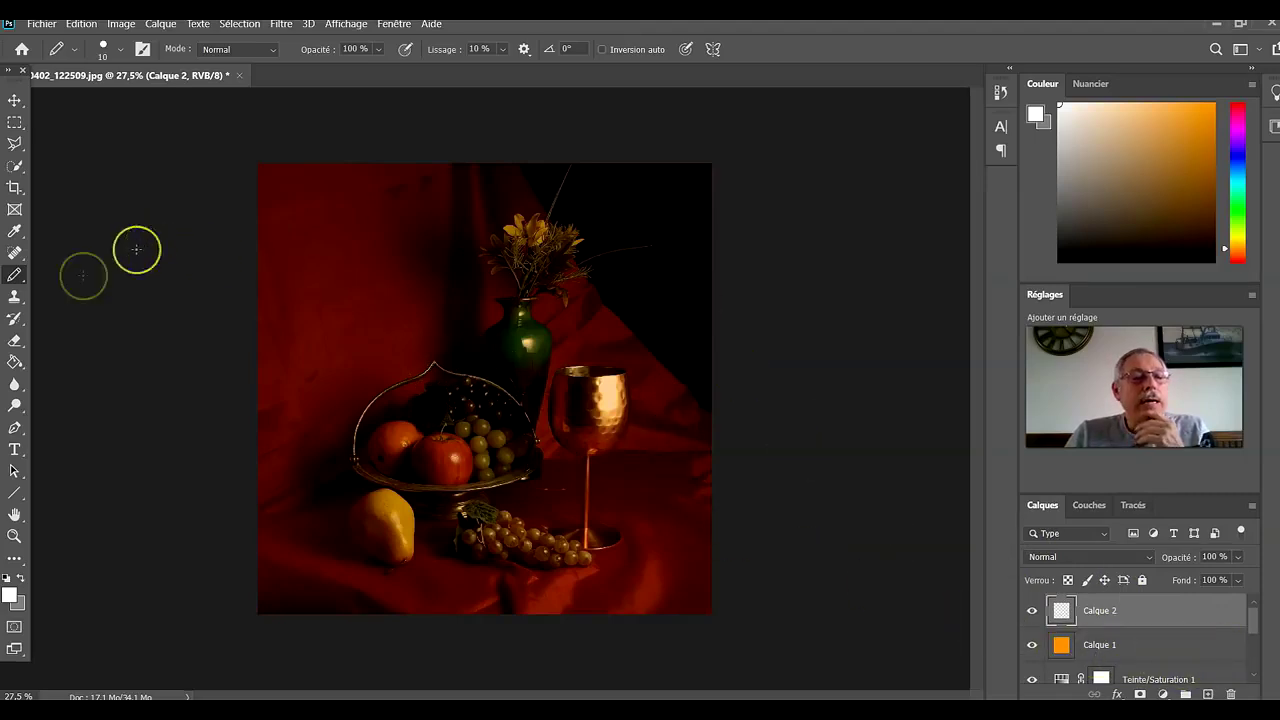
Try an 18 × 12 landscape crop ratio and swap it to 12 × 18 portrait.
{"action": "left_click", "coordinate": [15, 188]}
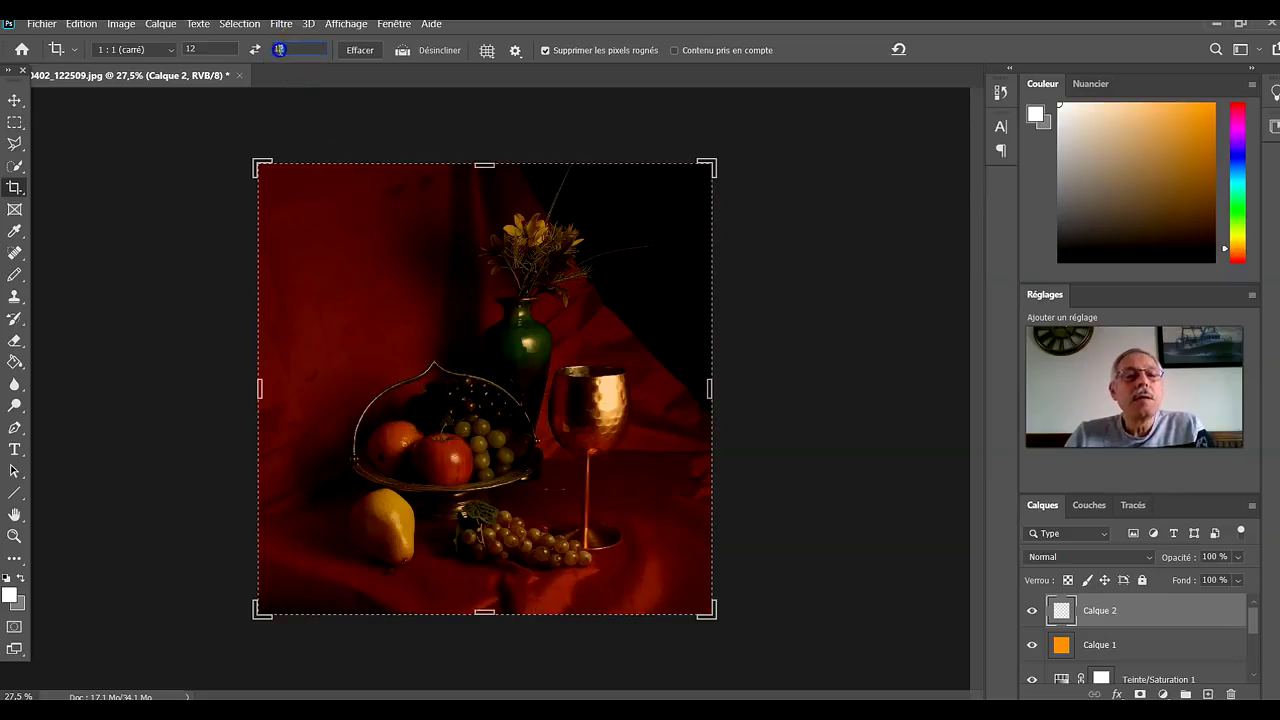
{"action": "type", "text": "18"}
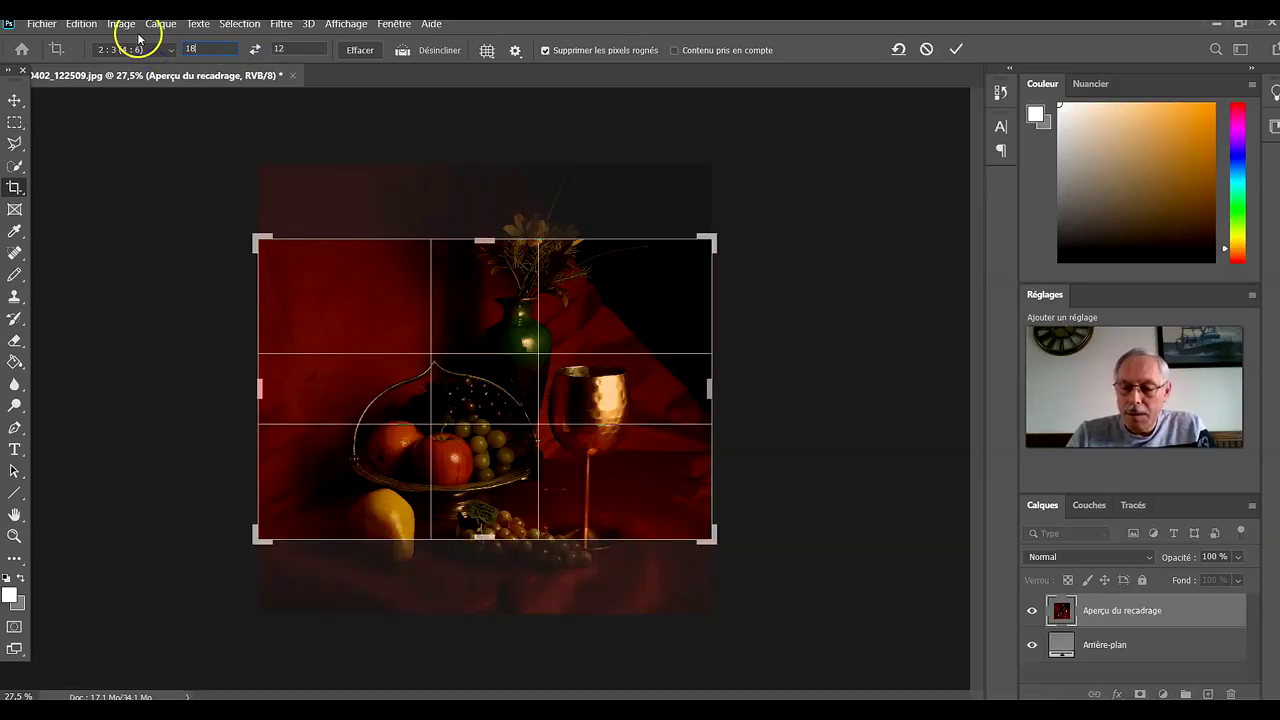
{"action": "left_click", "coordinate": [256, 49]}
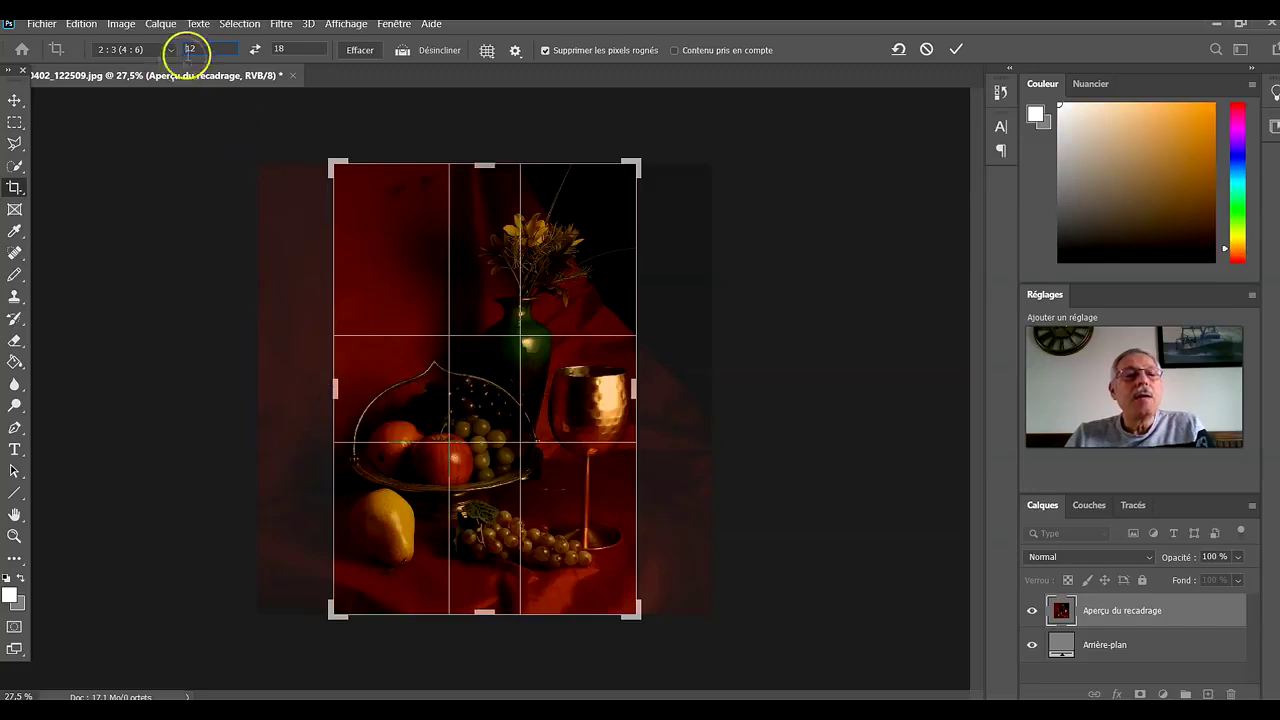
Try a crop height of 16, set the ratio to 12 × 14 and apply the portrait crop.
{"action": "type", "text": "16"}
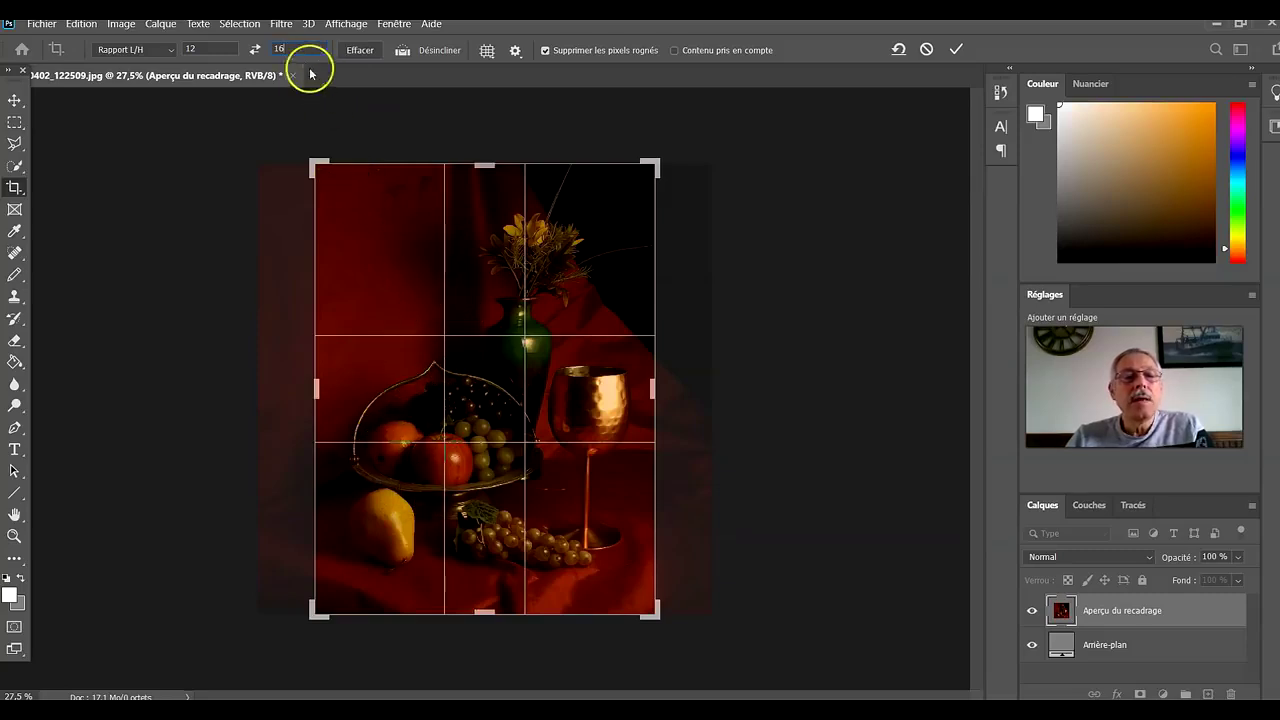
{"action": "type", "text": "14"}
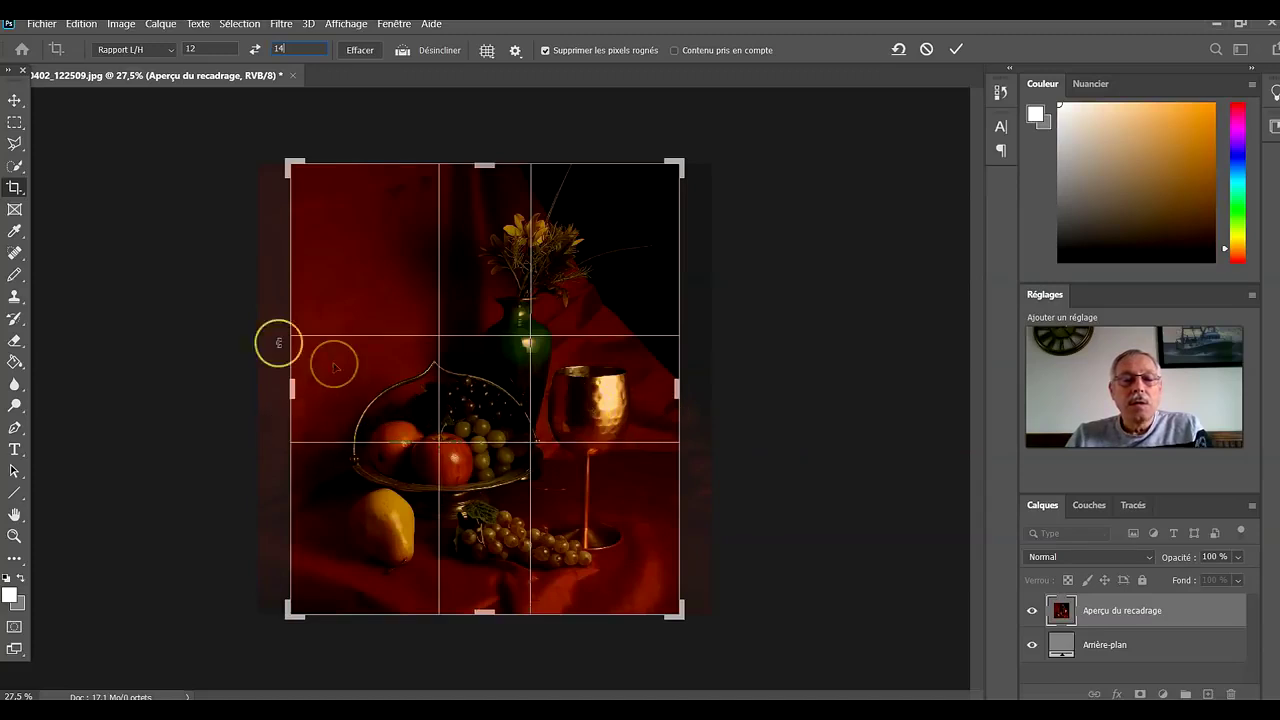
{"action": "left_click", "coordinate": [16, 100]}
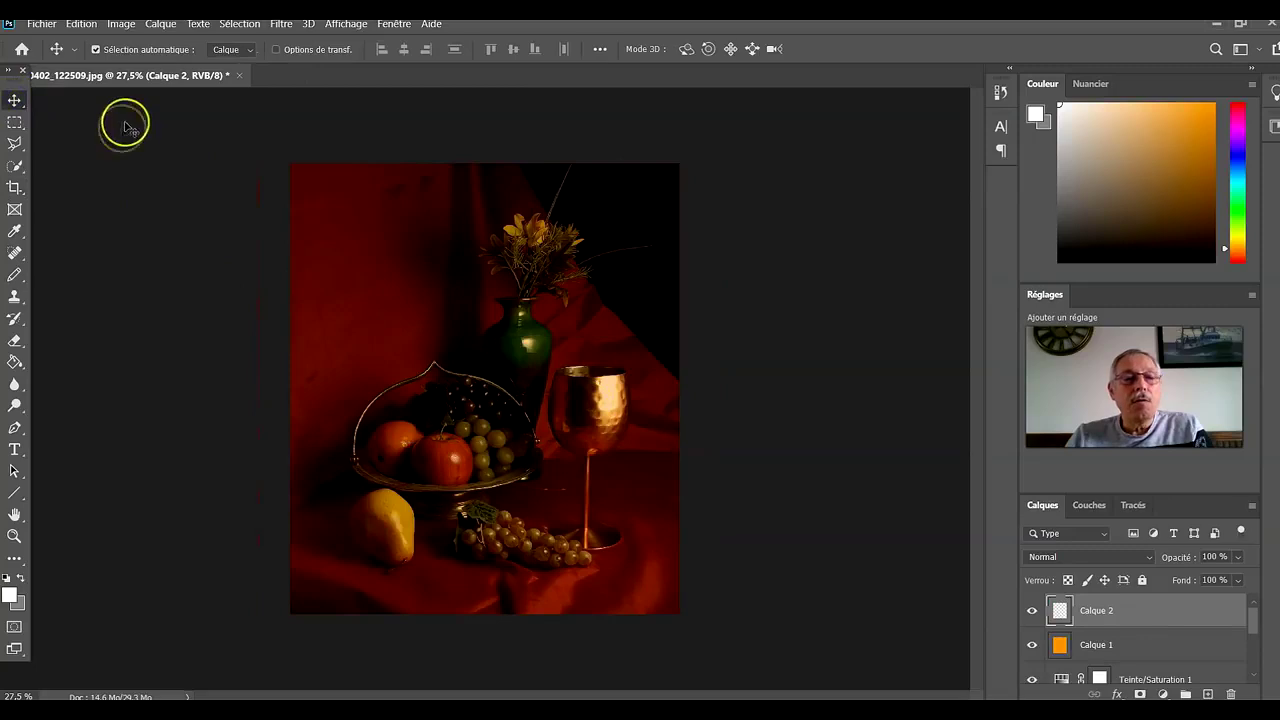
Undo the applied 12 × 14 crop to restore the square photo and start a new crop at the same ratio.
{"action": "left_click", "coordinate": [16, 188]}
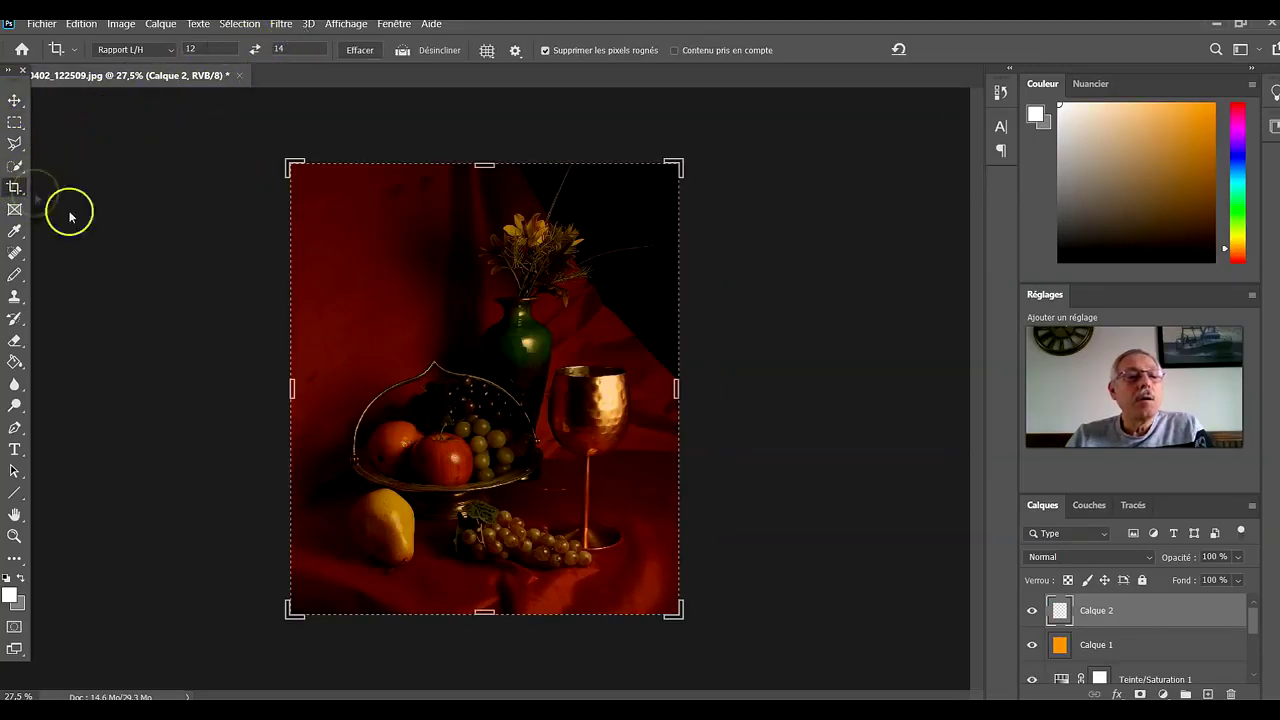
{"action": "left_click", "coordinate": [319, 219]}
{"action": "left_click", "coordinate": [413, 219]}
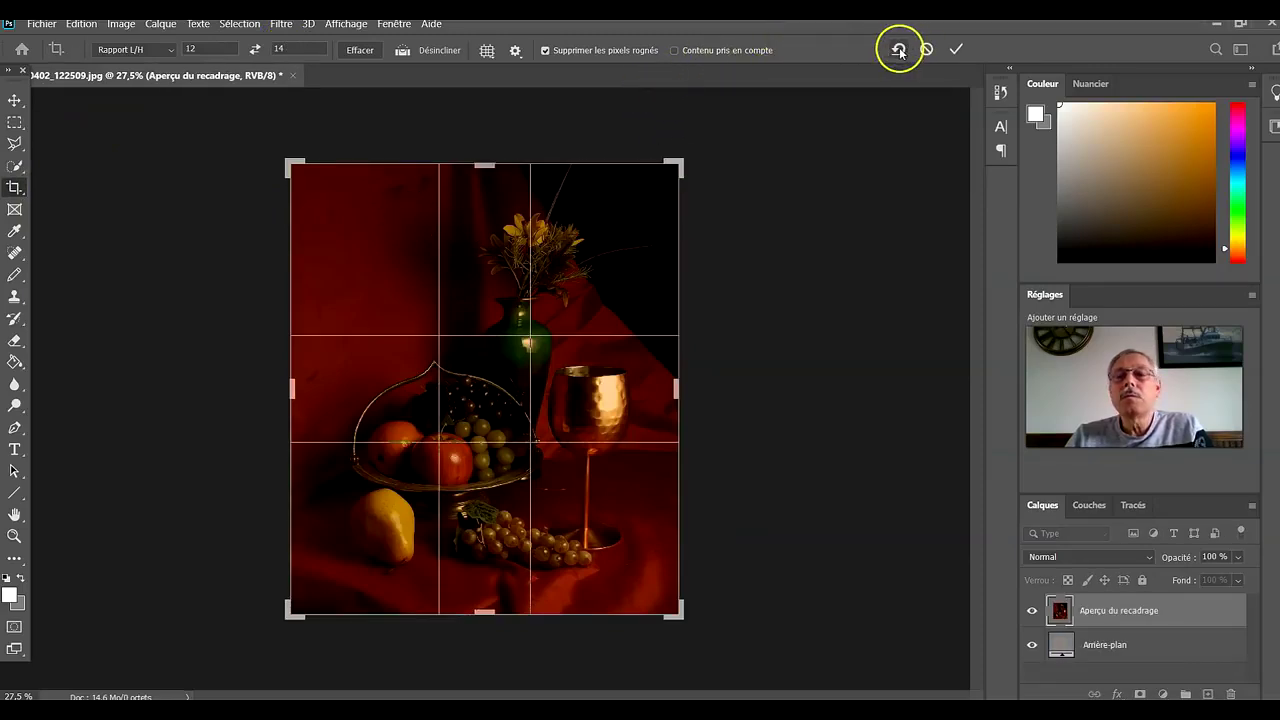
{"action": "left_click", "coordinate": [888, 228]}
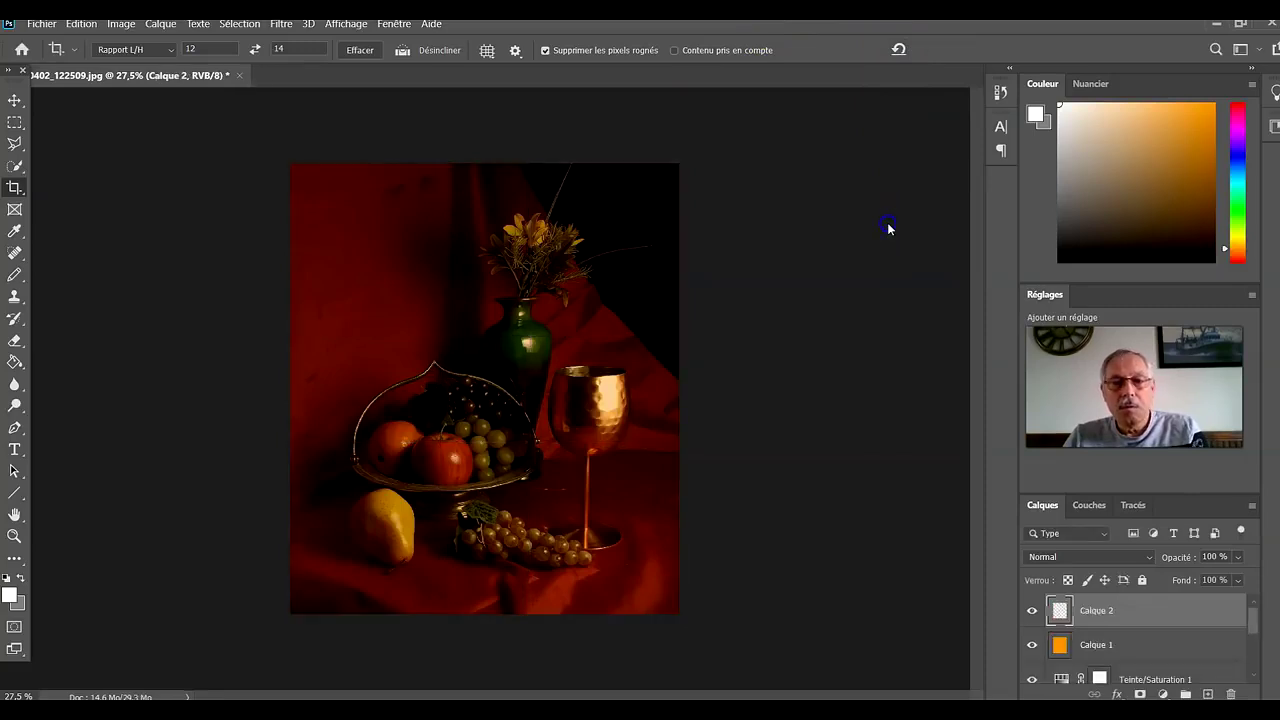
{"action": "left_click", "coordinate": [571, 147]}
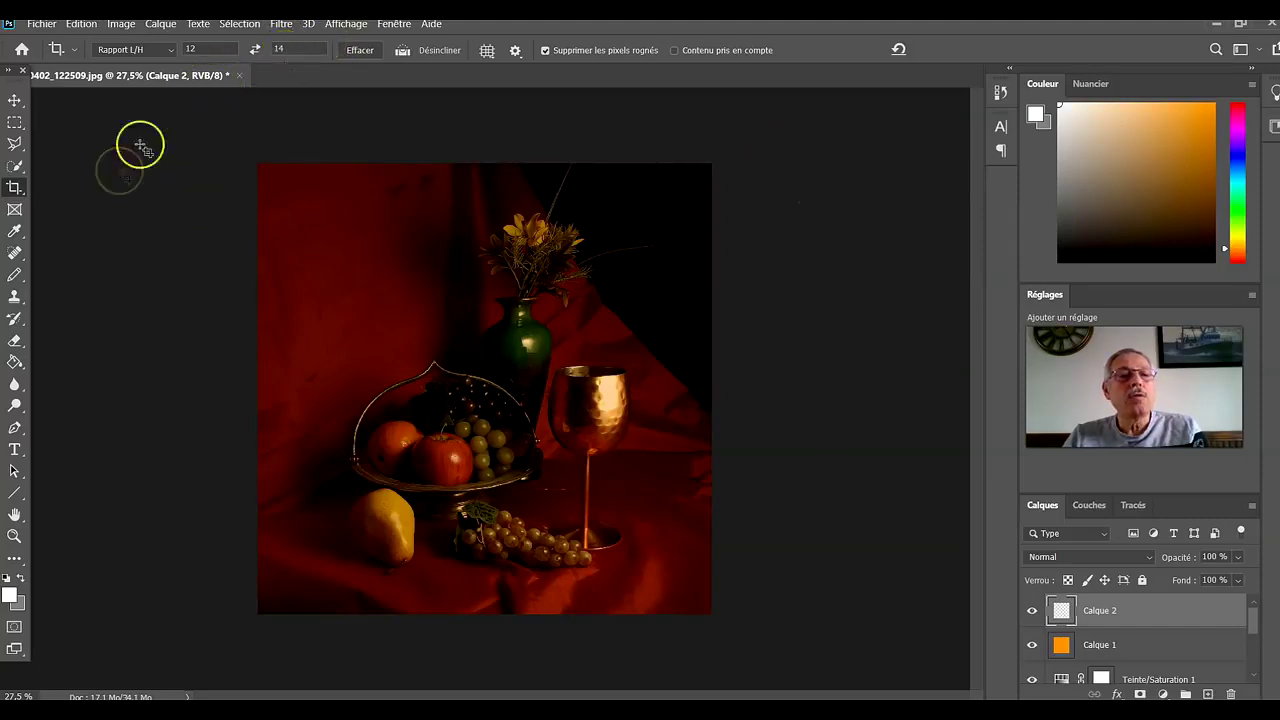
{"action": "left_click", "coordinate": [15, 189]}
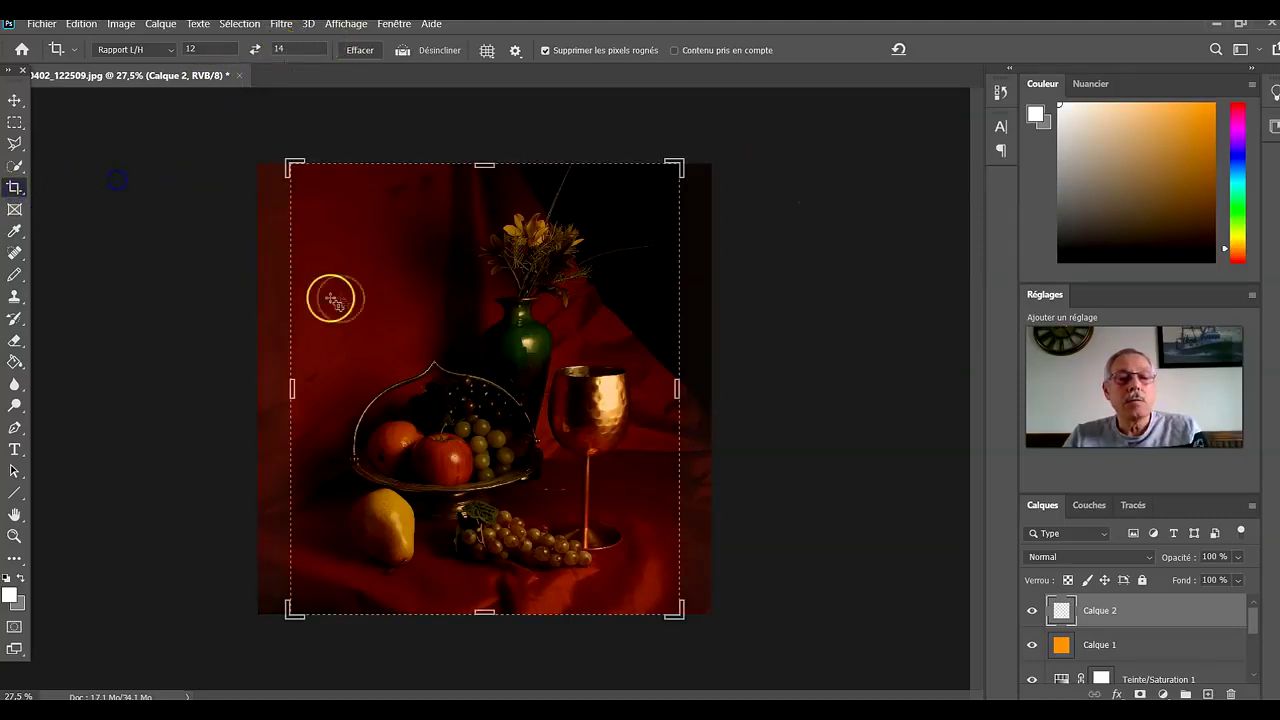
Shift the photo sideways within the 12 × 14 crop frame to trim more of the red backdrop beside the fruit basket, and apply the crop.
{"action": "mouse_move", "coordinate": [465, 294]}
{"action": "left_mouse_down"}
{"action": "mouse_move", "coordinate": [506, 305]}
{"action": "mouse_move", "coordinate": [475, 305]}
{"action": "left_mouse_up"}
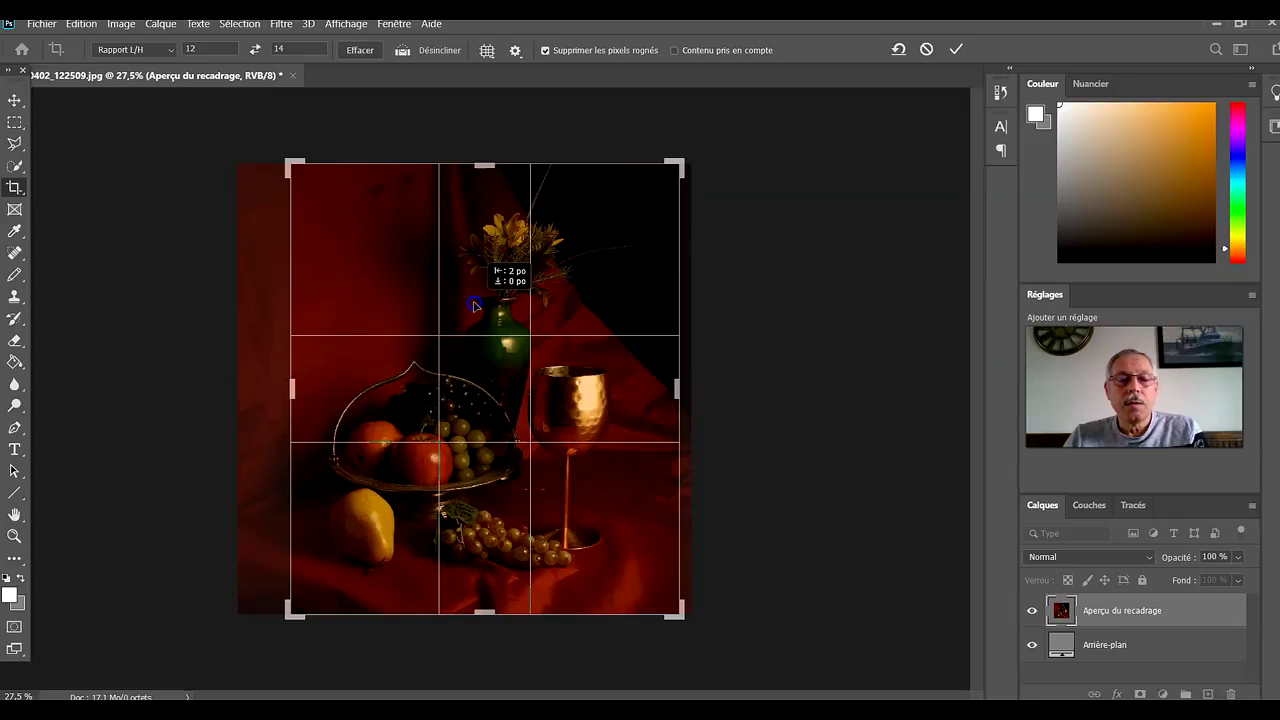
{"action": "left_click_drag", "start_coordinate": [475, 305], "coordinate": [465, 306]}
{"action": "left_click_drag", "start_coordinate": [569, 394], "coordinate": [596, 411]}
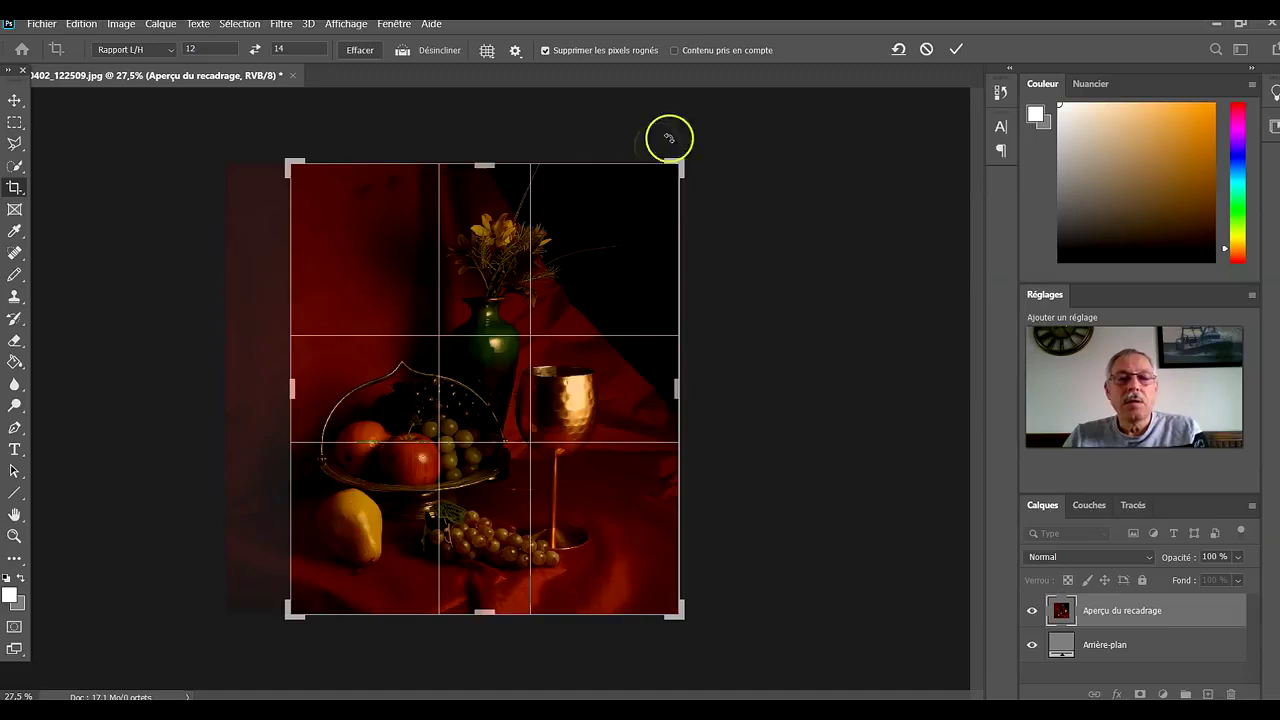
{"action": "left_click", "coordinate": [956, 49]}
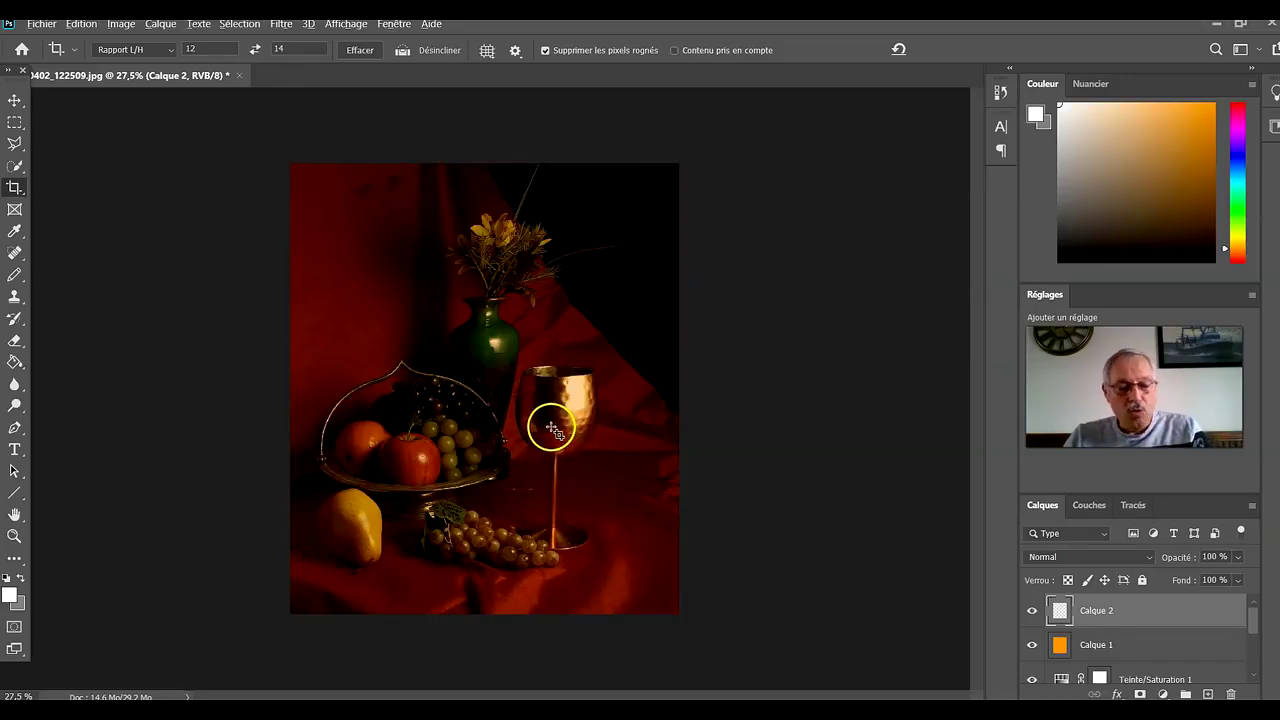
Examine the goblet's hammered cup, stem and base beside the grapes up close, and review the whole cropped composition.
{"action": "scroll", "coordinate": [552, 428], "scroll_direction": "up", "scroll_amount": 10}
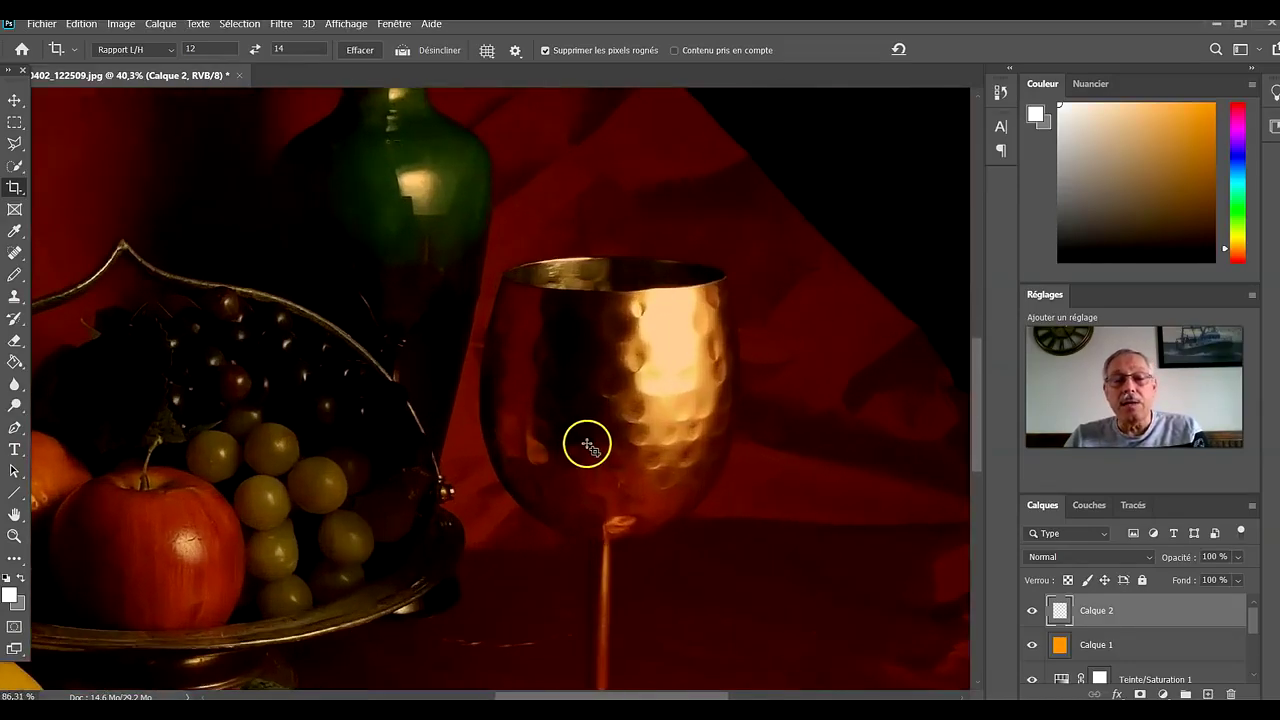
{"action": "scroll", "coordinate": [587, 446], "scroll_direction": "up", "scroll_amount": 4}
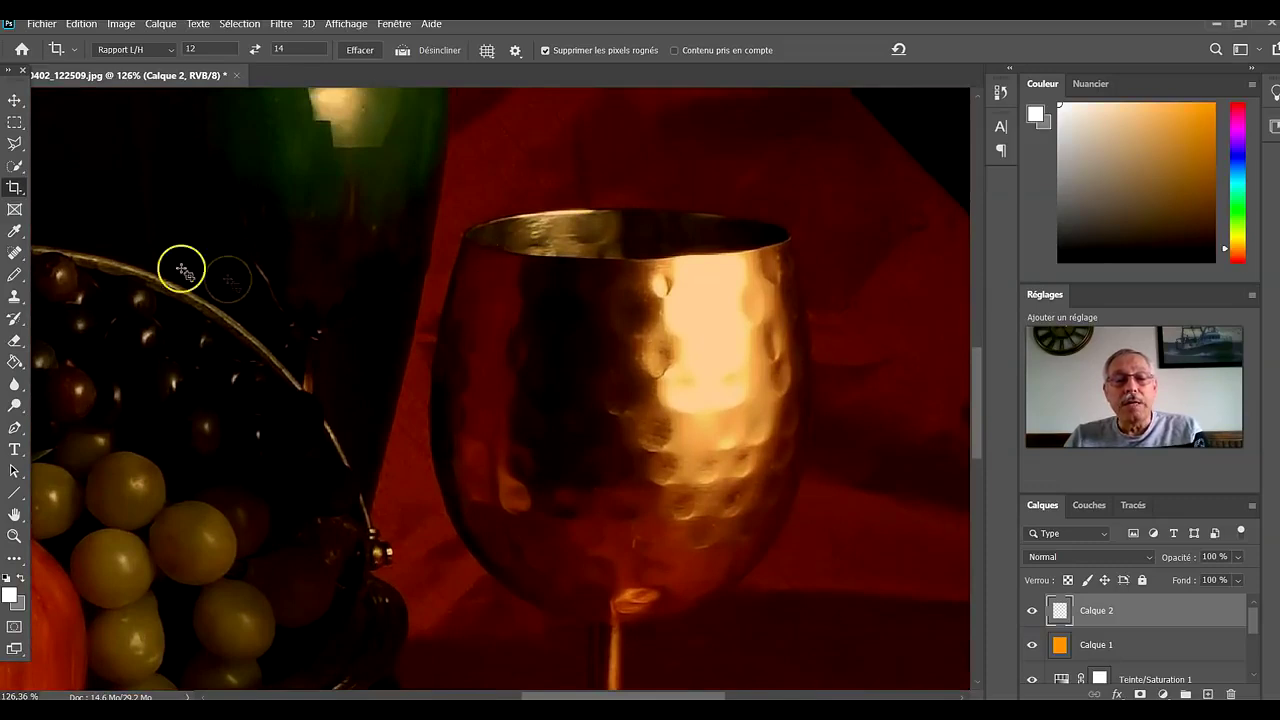
{"action": "left_click", "coordinate": [15, 100]}
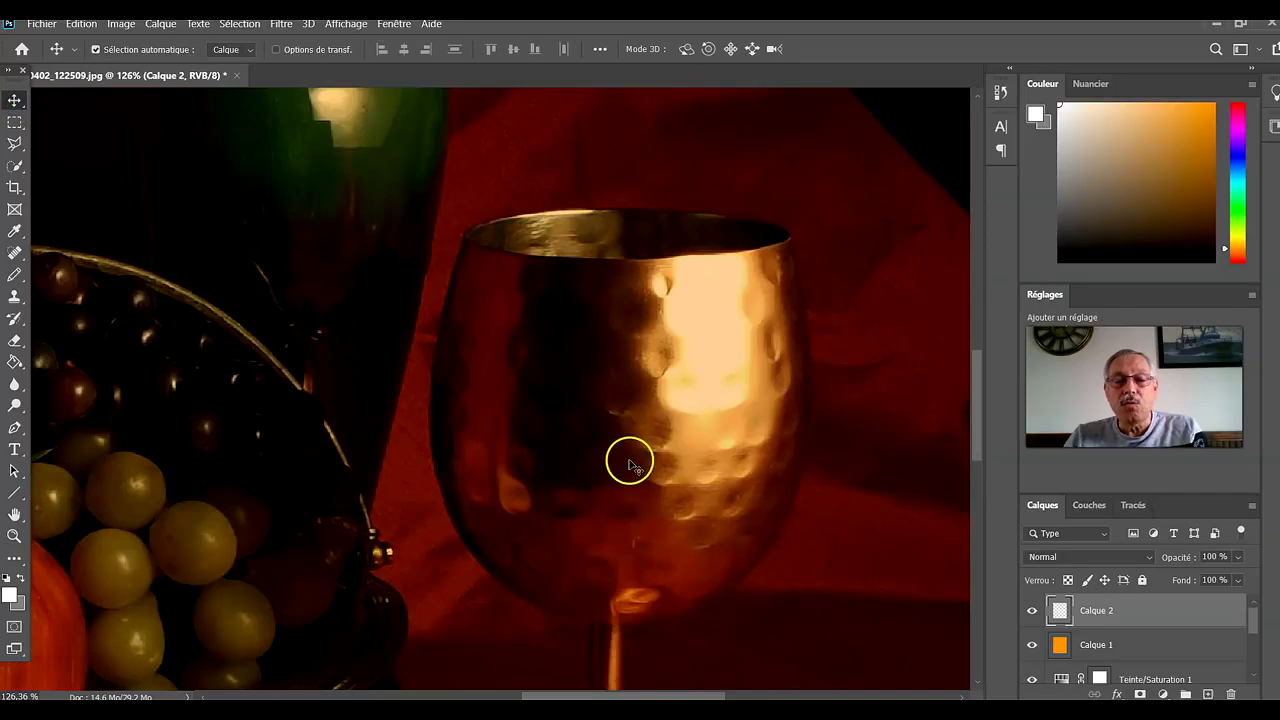
{"action": "scroll", "coordinate": [629, 464], "scroll_direction": "down", "scroll_amount": 6}
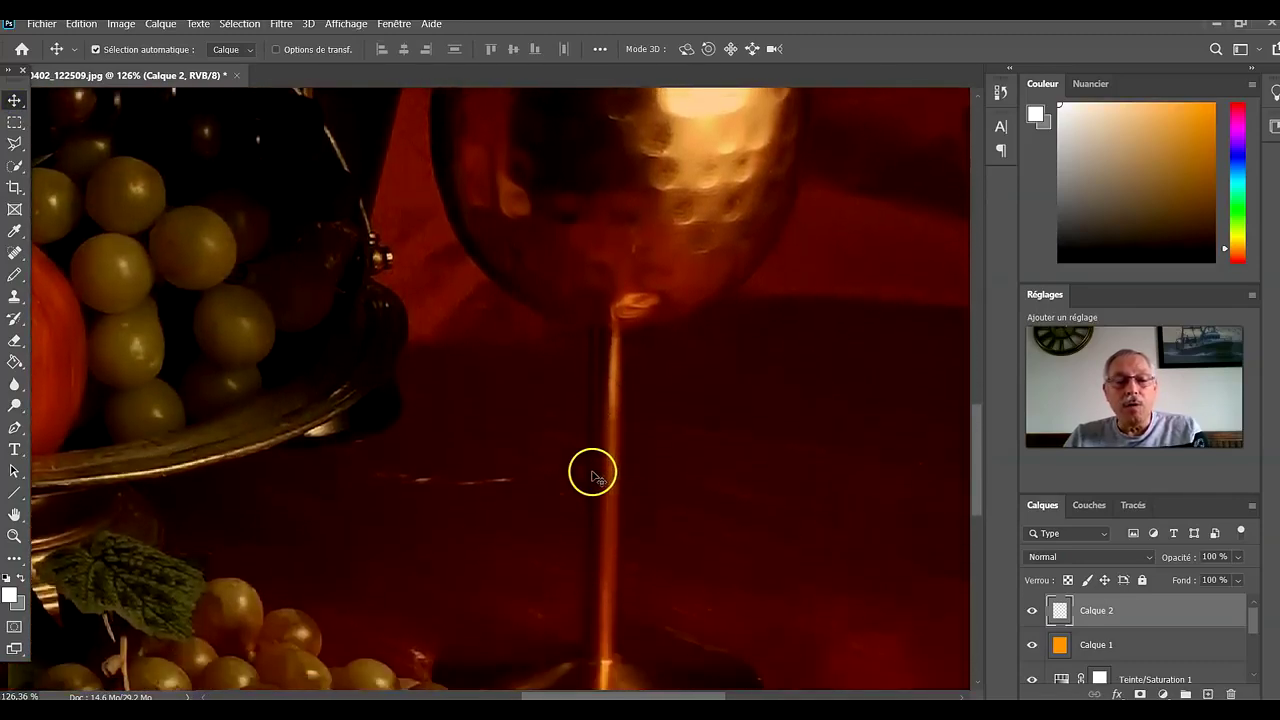
{"action": "scroll", "coordinate": [592, 476], "scroll_direction": "down", "scroll_amount": 3}
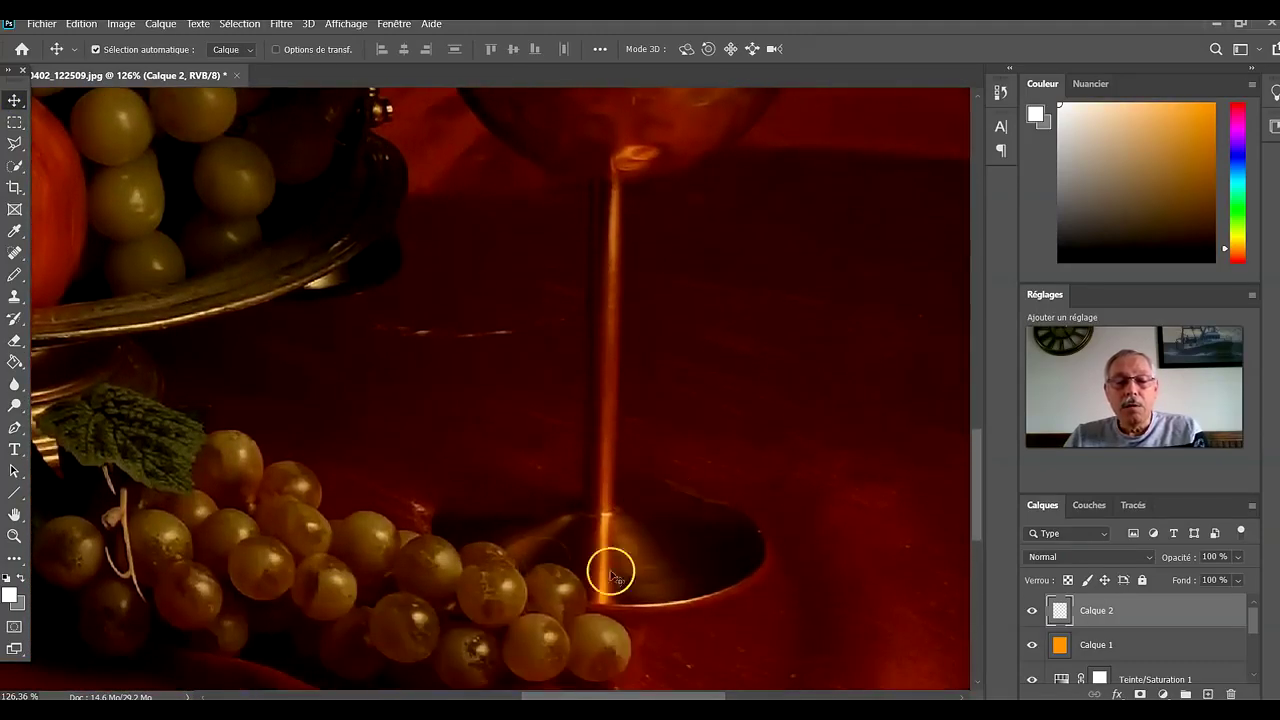
{"action": "scroll", "coordinate": [592, 528], "scroll_direction": "down", "scroll_amount": 3}
{"action": "scroll", "coordinate": [600, 470], "scroll_direction": "up", "scroll_amount": 3}
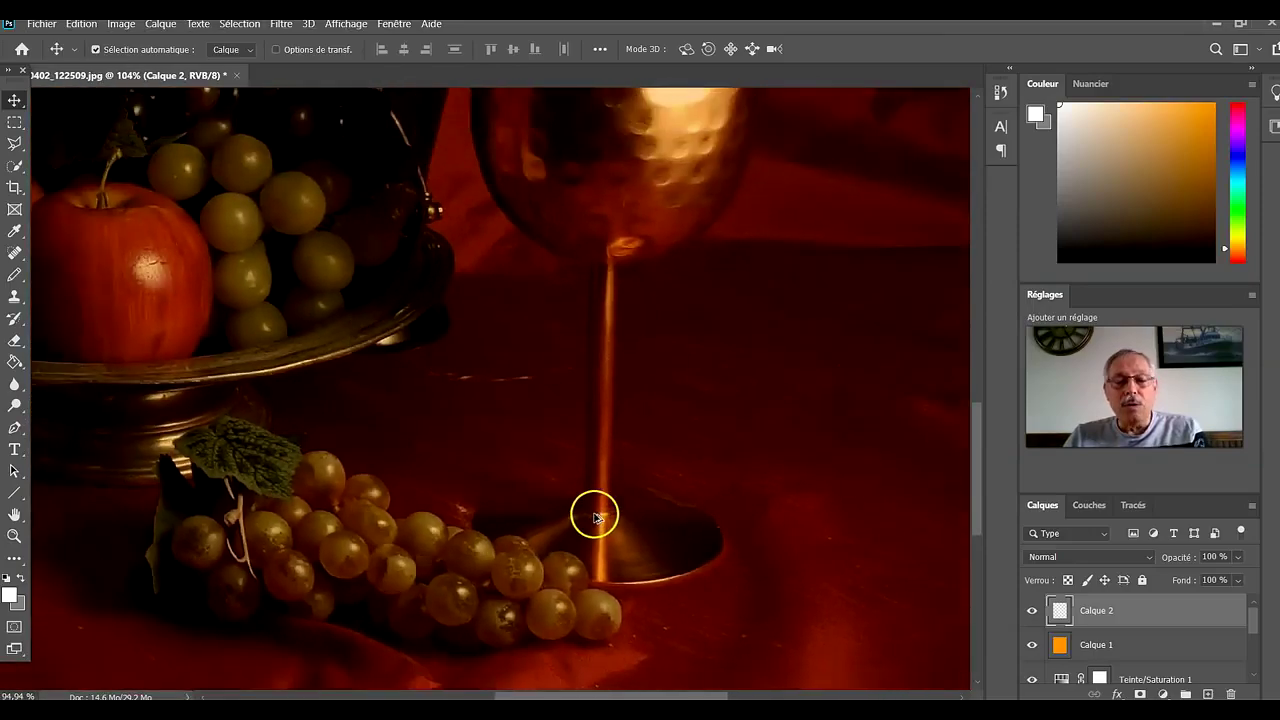
{"action": "scroll", "coordinate": [614, 422], "scroll_direction": "up", "scroll_amount": 2}
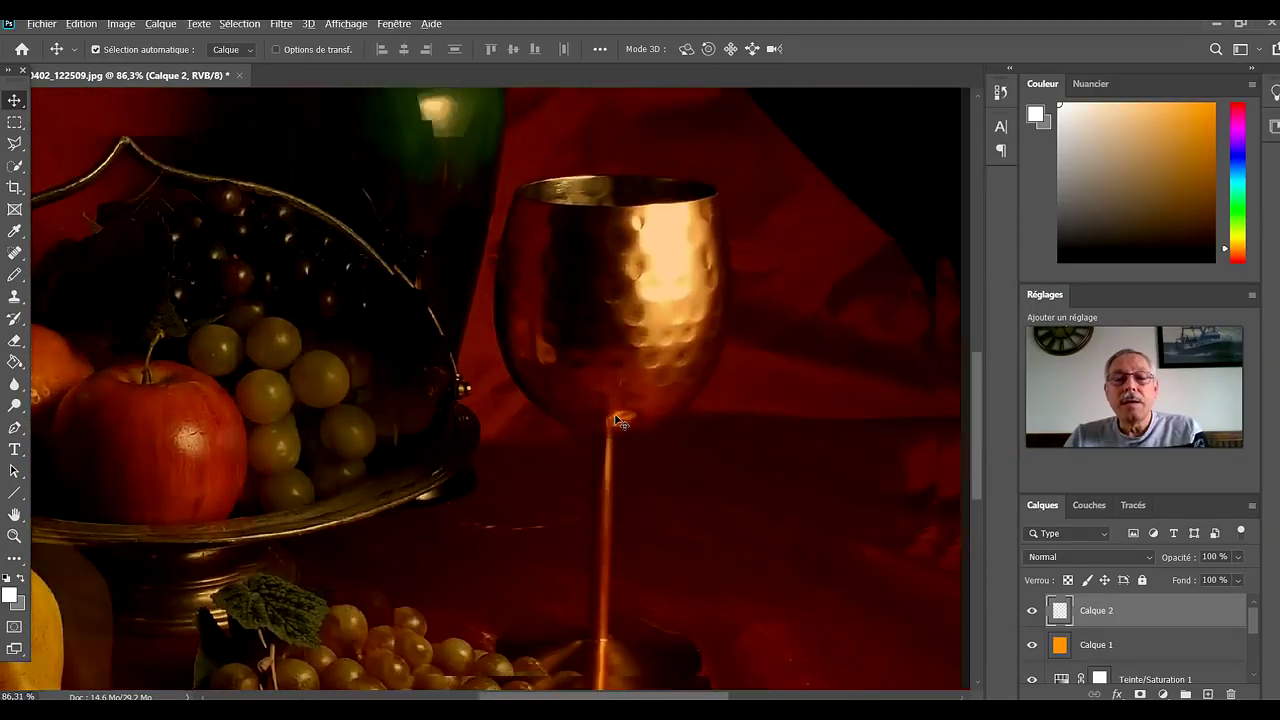
{"action": "scroll", "coordinate": [616, 424], "scroll_direction": "down", "scroll_amount": 3}
{"action": "scroll", "coordinate": [615, 440], "scroll_direction": "down", "scroll_amount": 3}
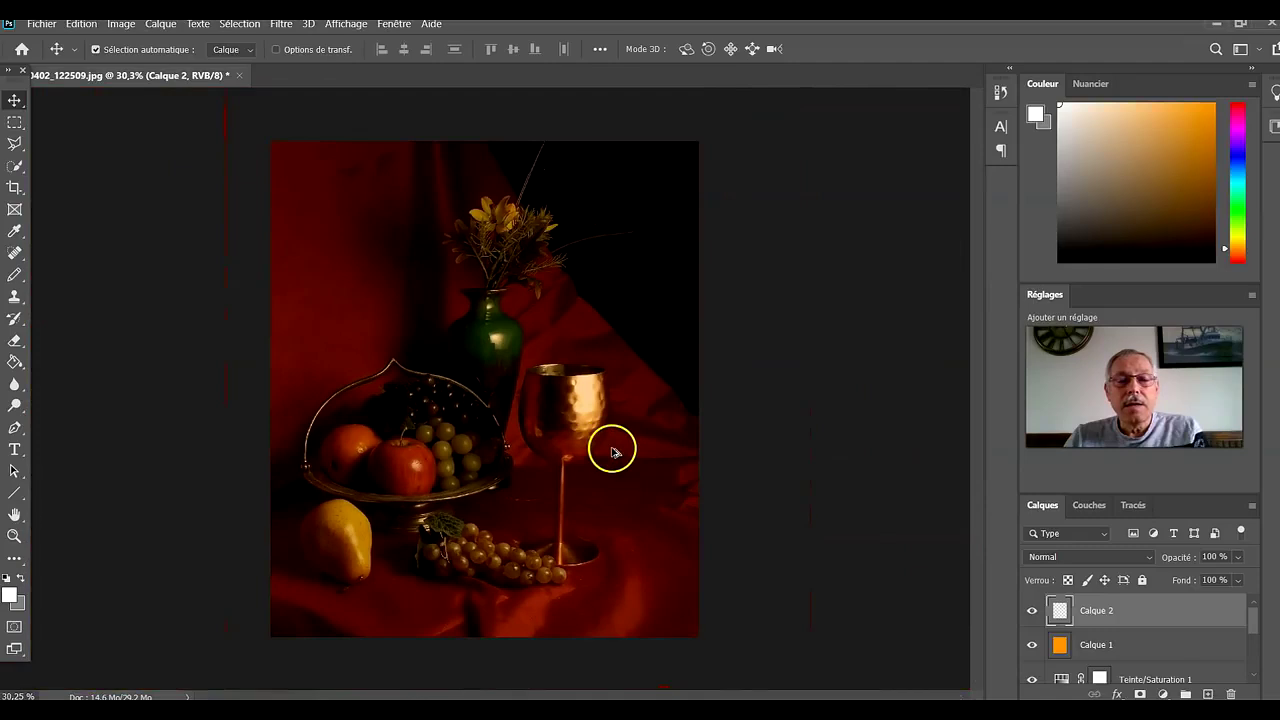
{"action": "scroll", "coordinate": [615, 455], "scroll_direction": "up", "scroll_amount": 1}
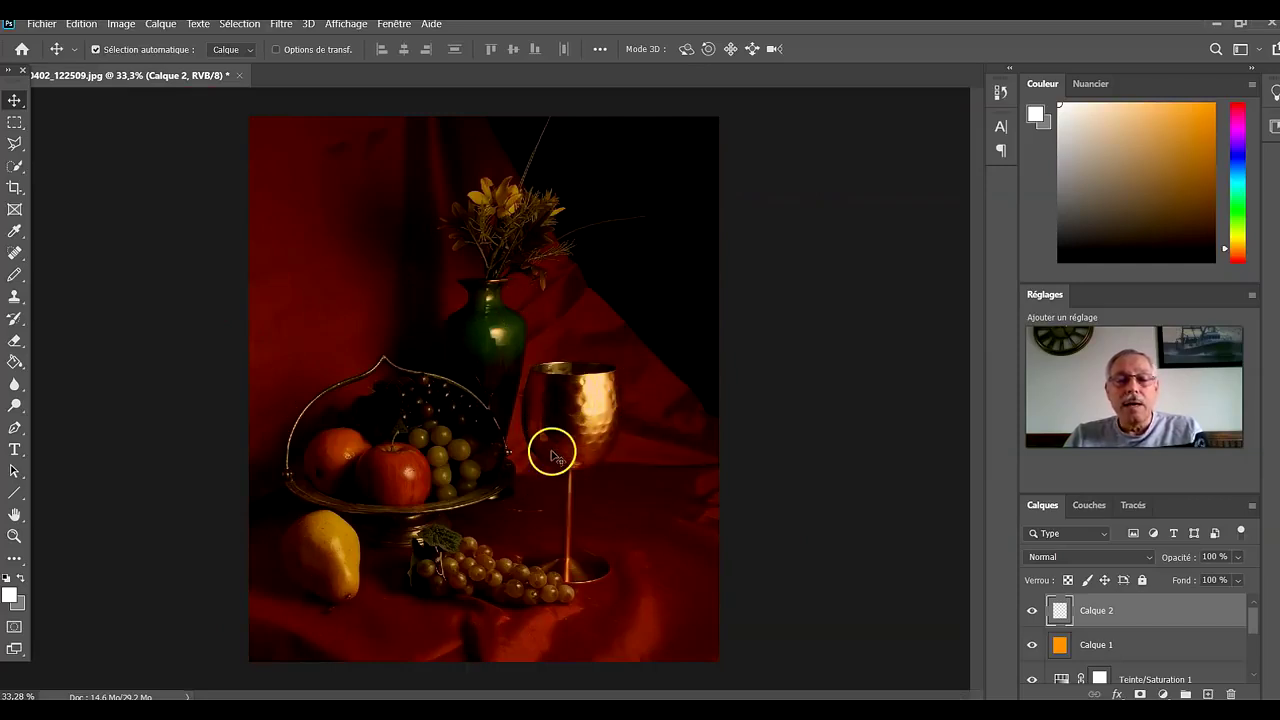
Start a crop over the whole photo with the overlay set to the rule of thirds (Règle des tiers).
{"action": "left_click", "coordinate": [15, 187]}
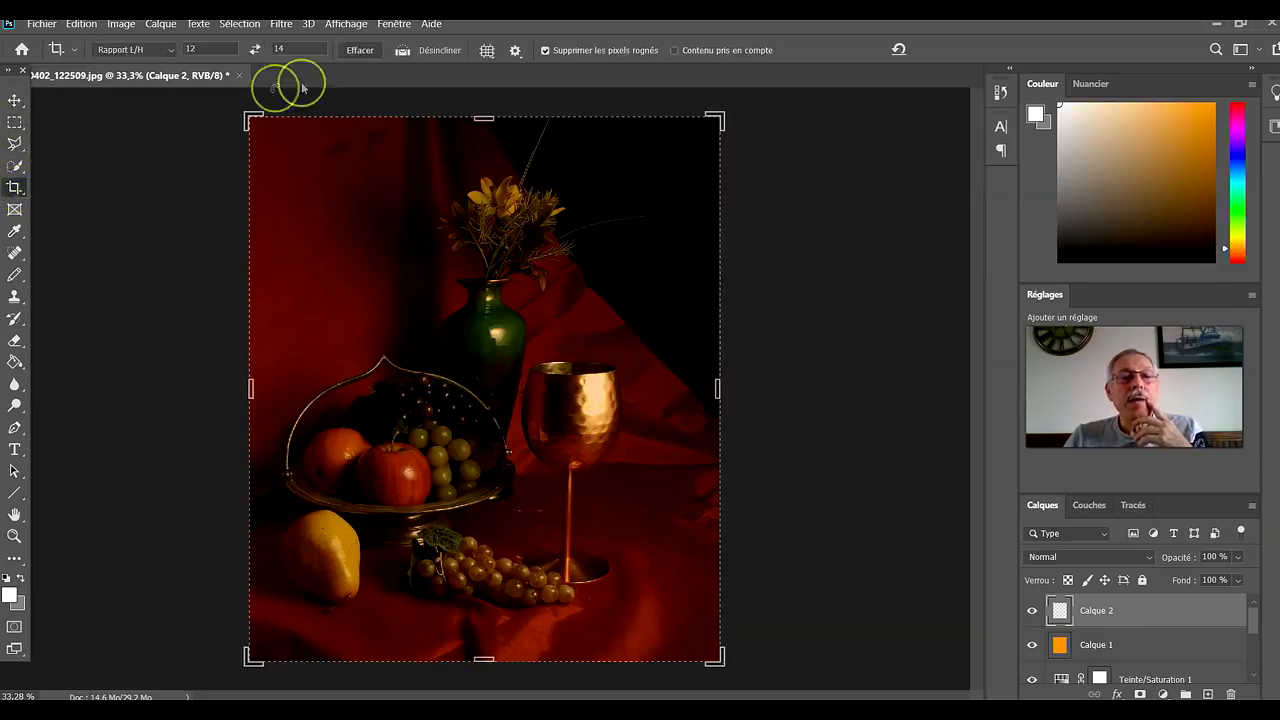
{"action": "left_click", "coordinate": [487, 50]}
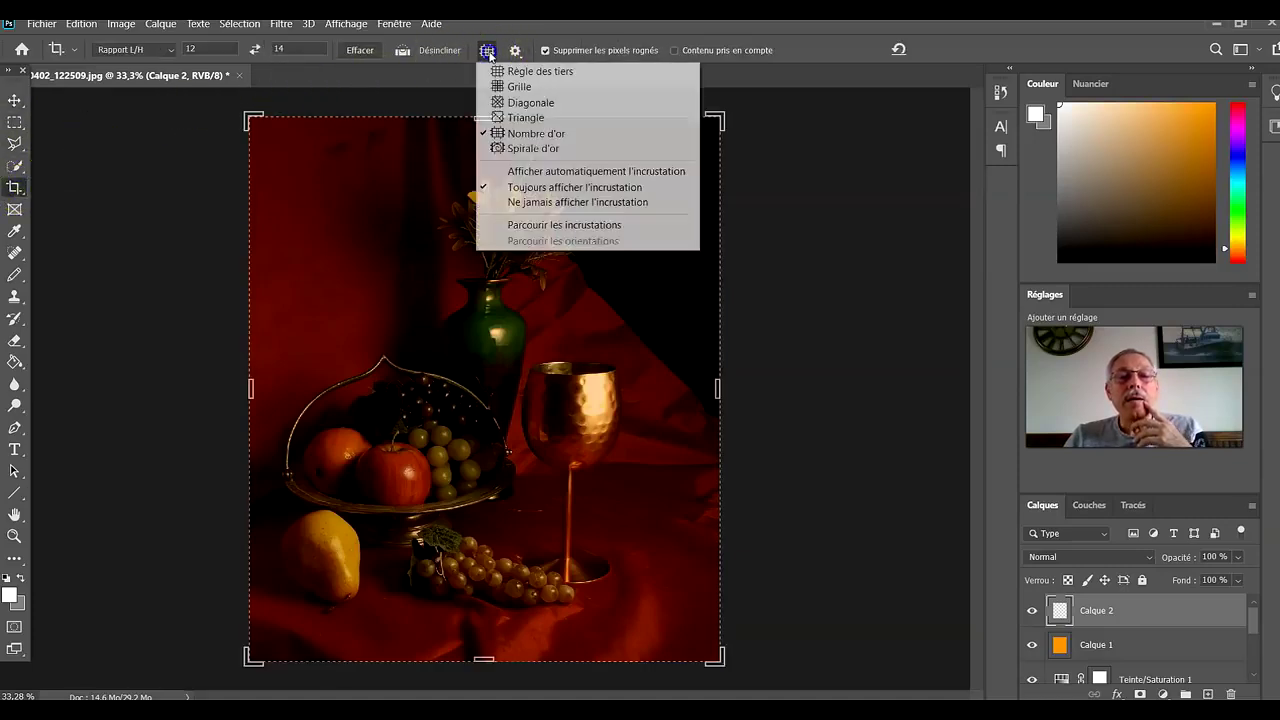
{"action": "left_click", "coordinate": [536, 74]}
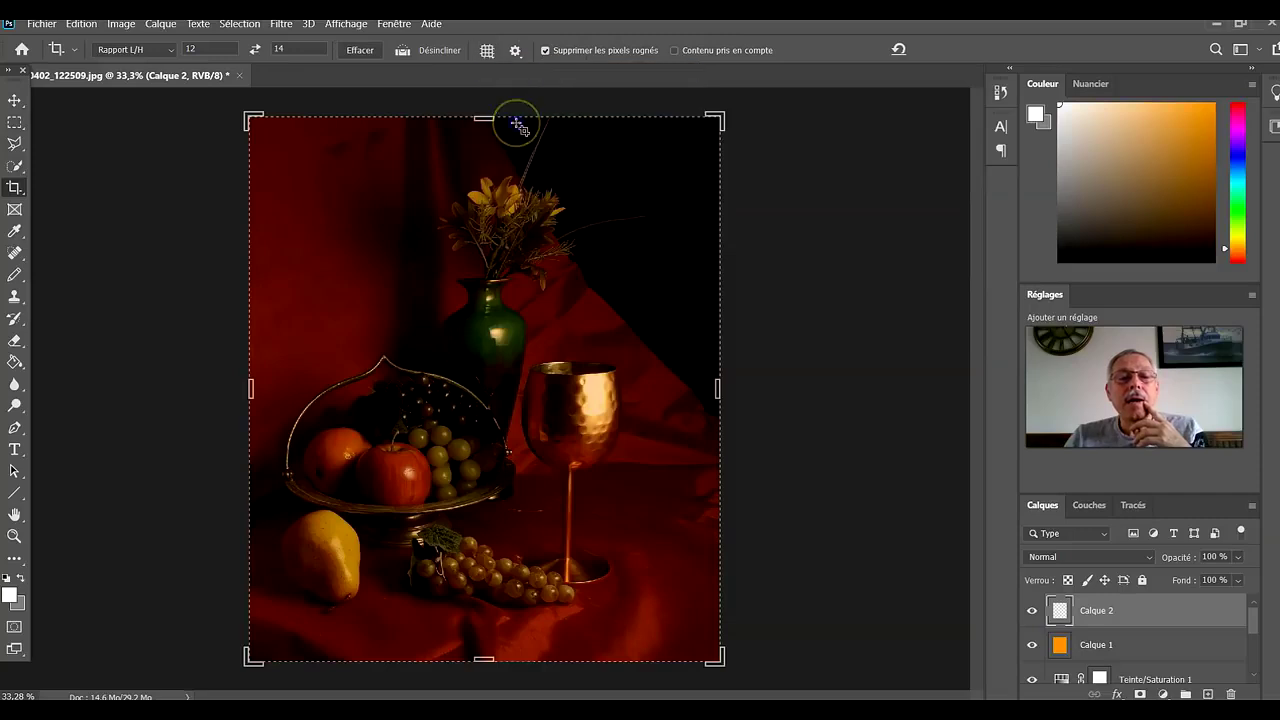
{"action": "left_click", "coordinate": [518, 126]}
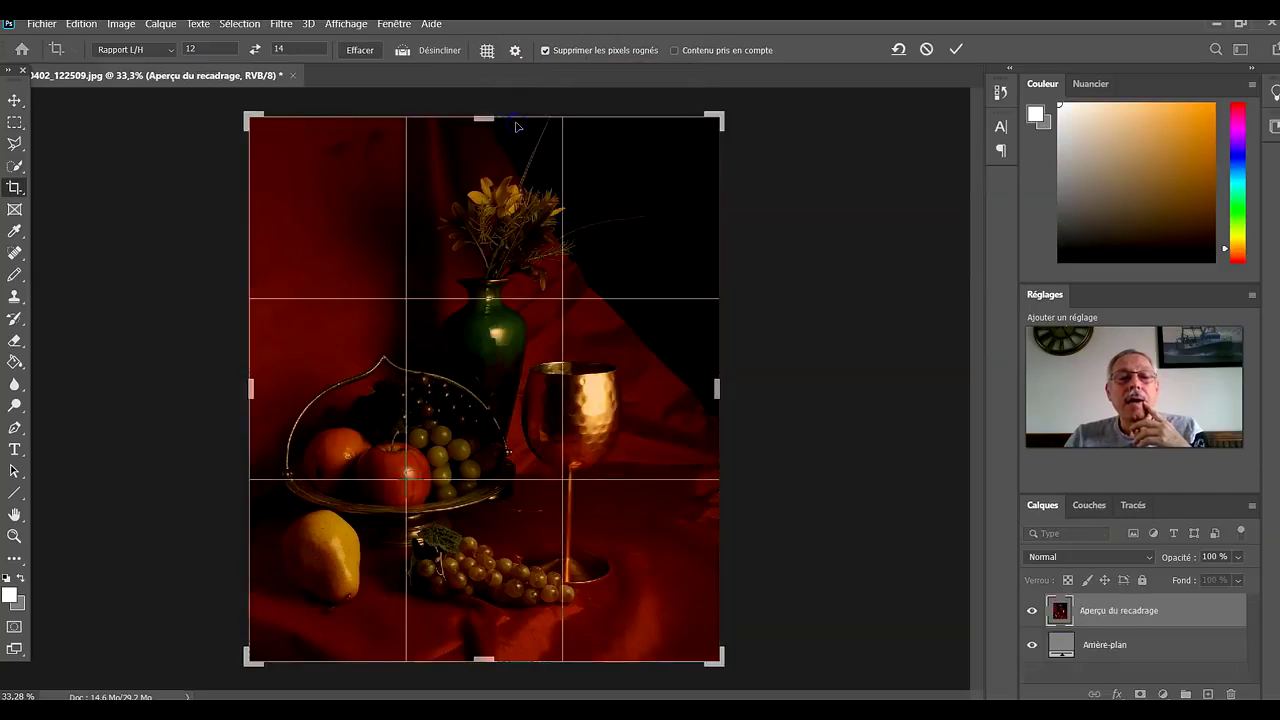
{"action": "left_click", "coordinate": [515, 50]}
{"action": "left_click", "coordinate": [515, 50]}
Try the golden ratio (Nombre d'or) crop overlay, return it to the rule of thirds, and commit the crop at its current framing.
{"action": "left_click", "coordinate": [487, 50]}
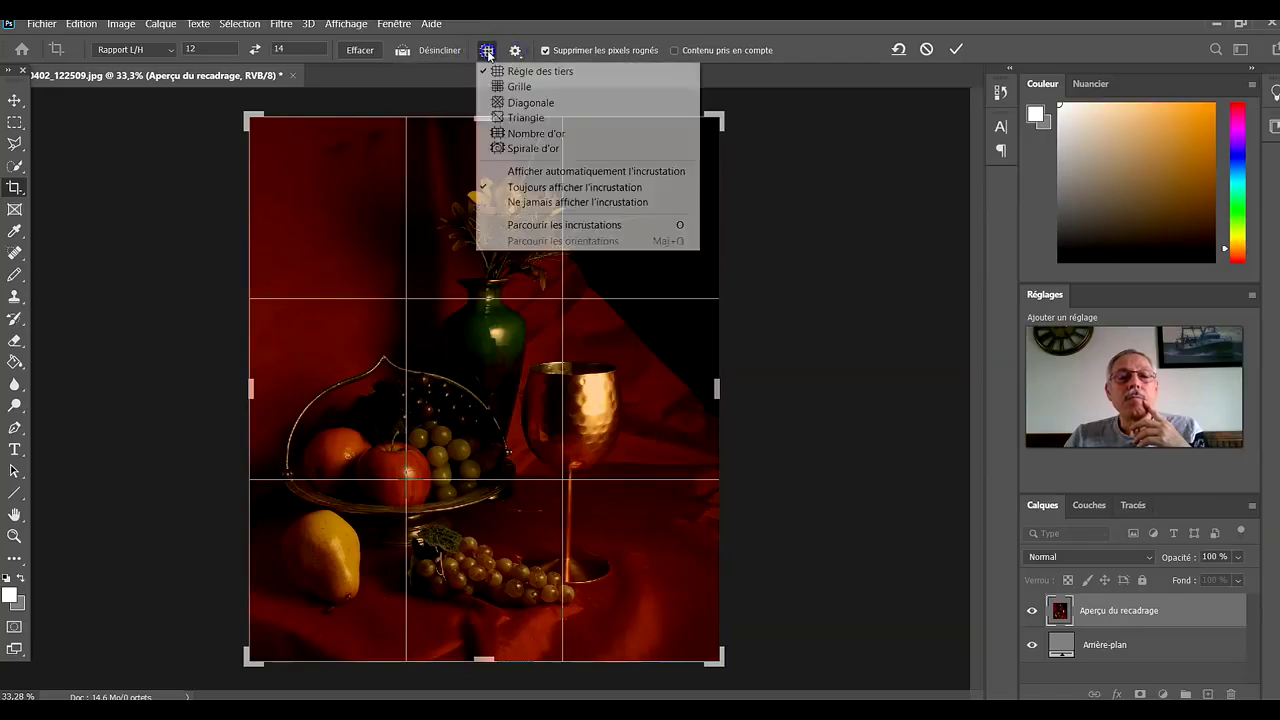
{"action": "left_click", "coordinate": [536, 133]}
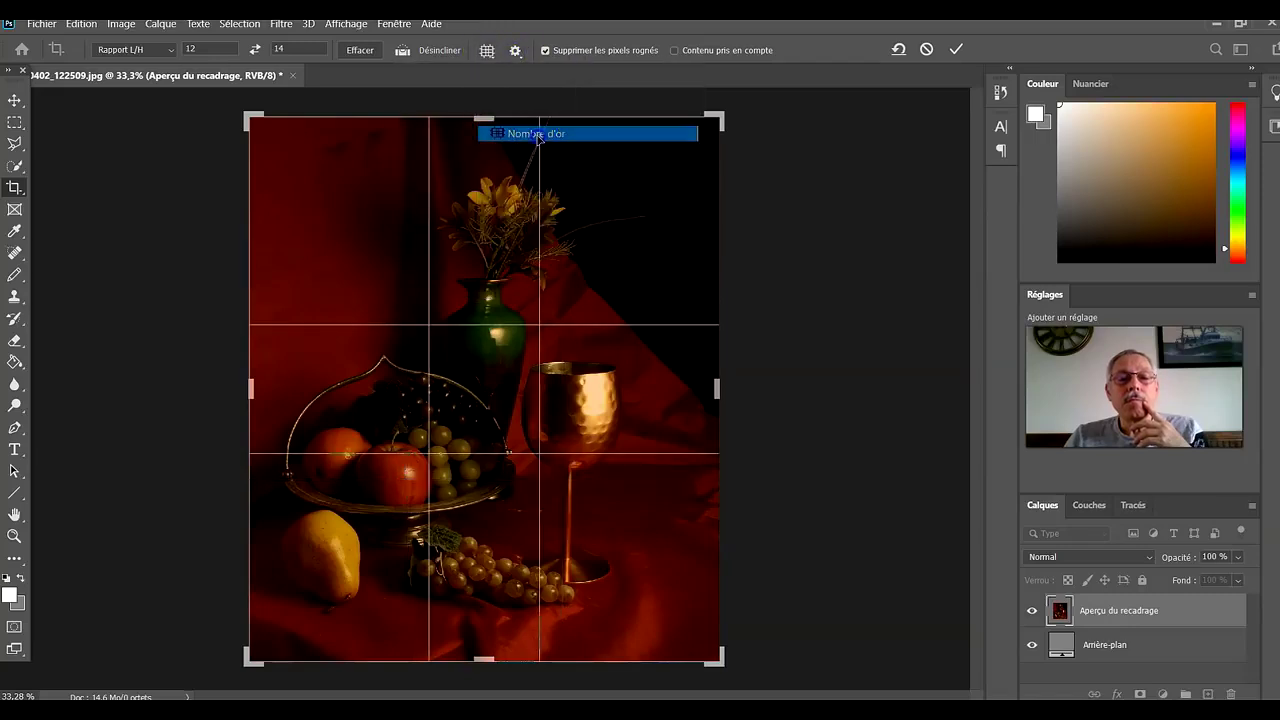
{"action": "left_click", "coordinate": [486, 51]}
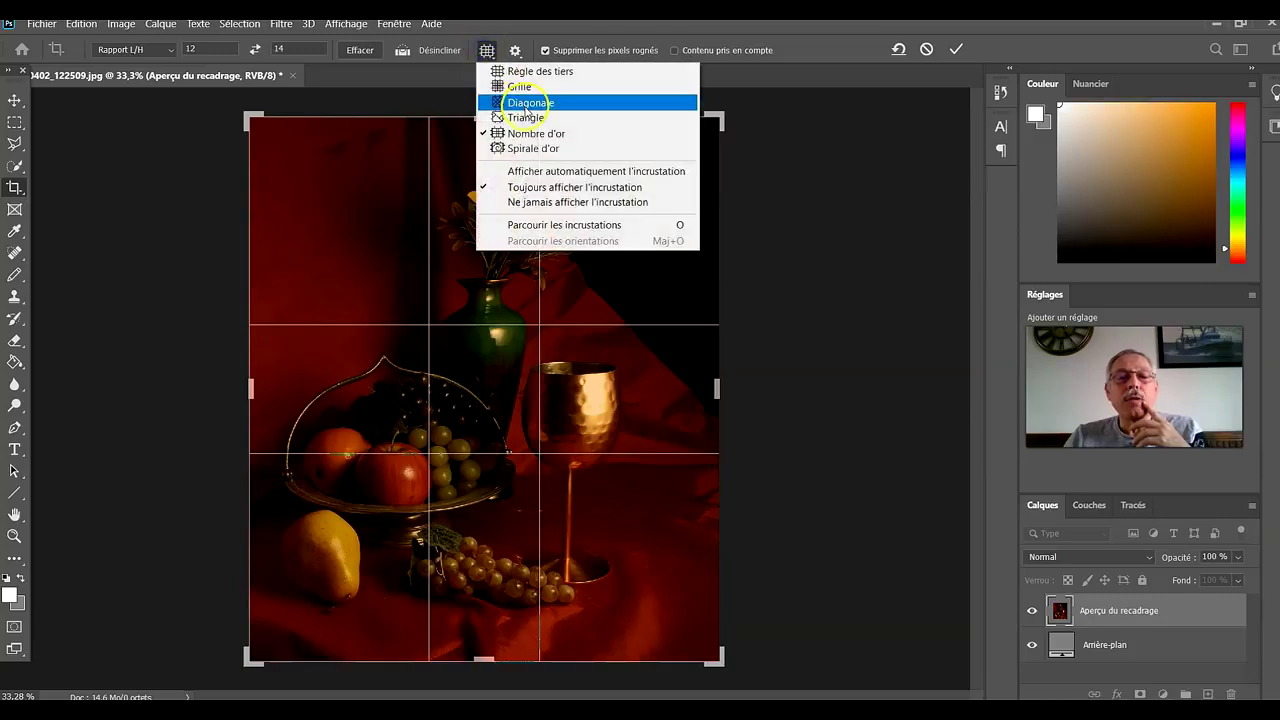
{"action": "left_click", "coordinate": [526, 72]}
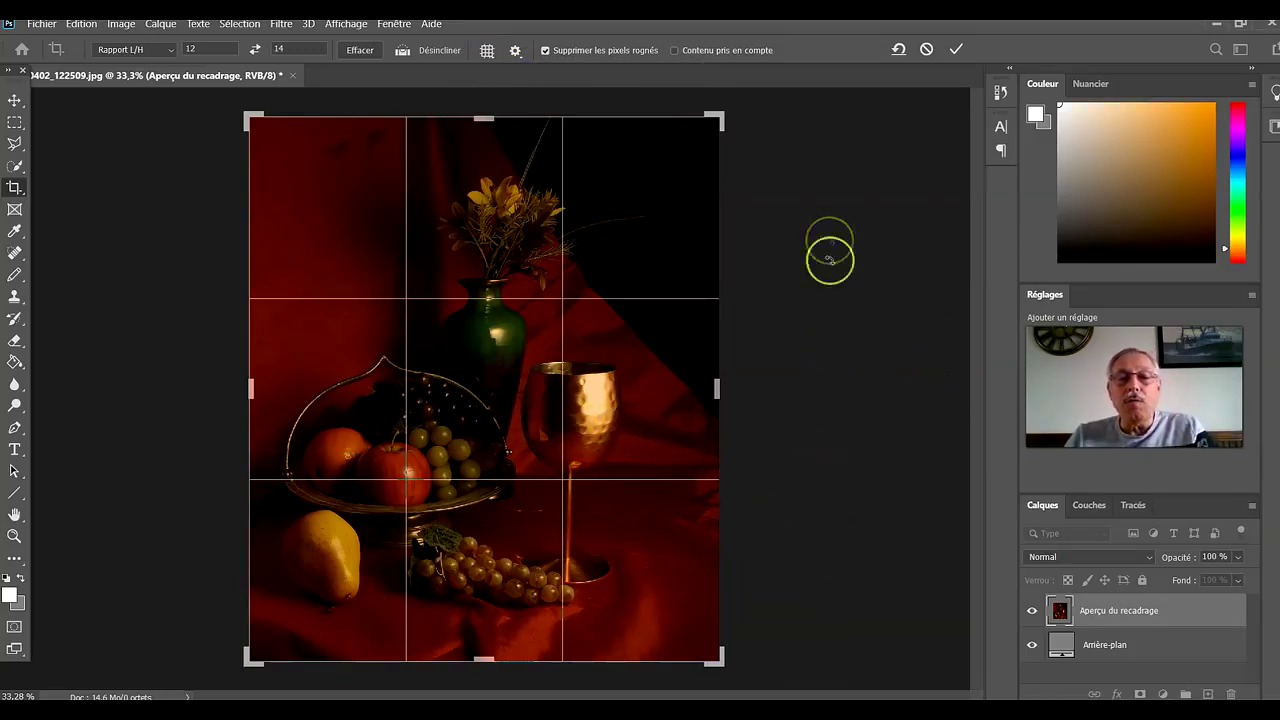
{"action": "left_click", "coordinate": [955, 49]}
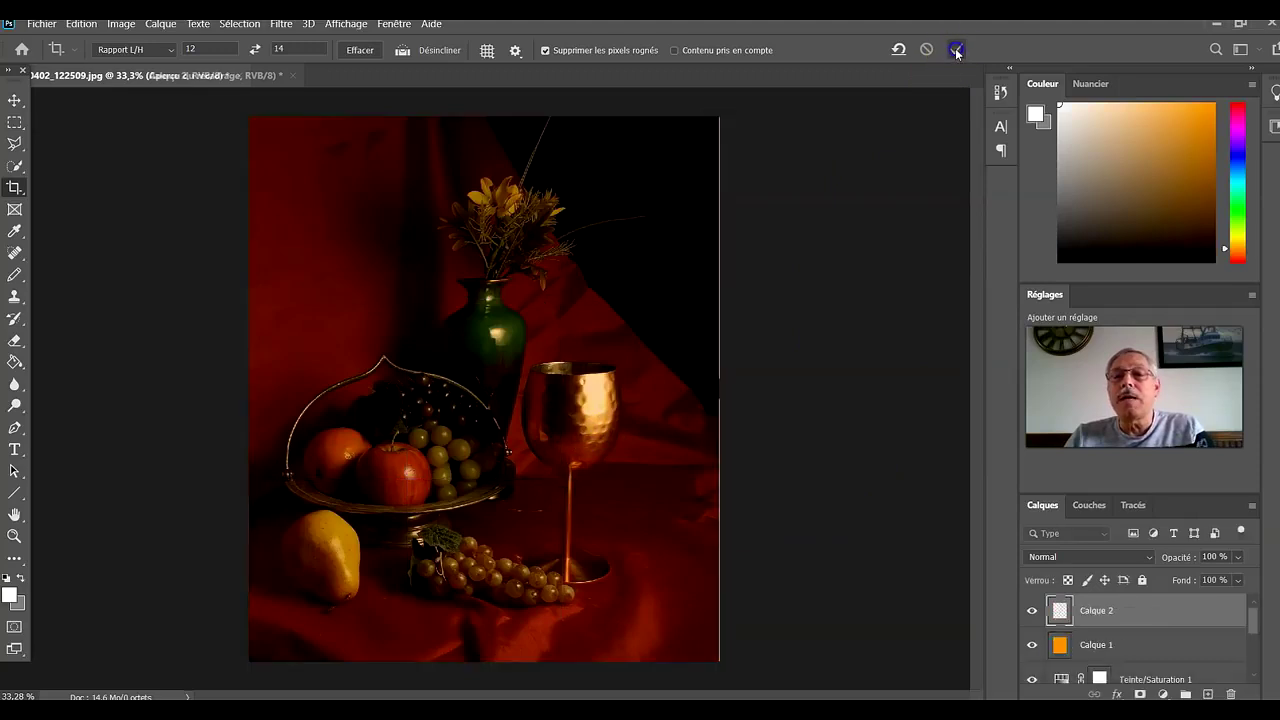
{"action": "left_click", "coordinate": [820, 373]}
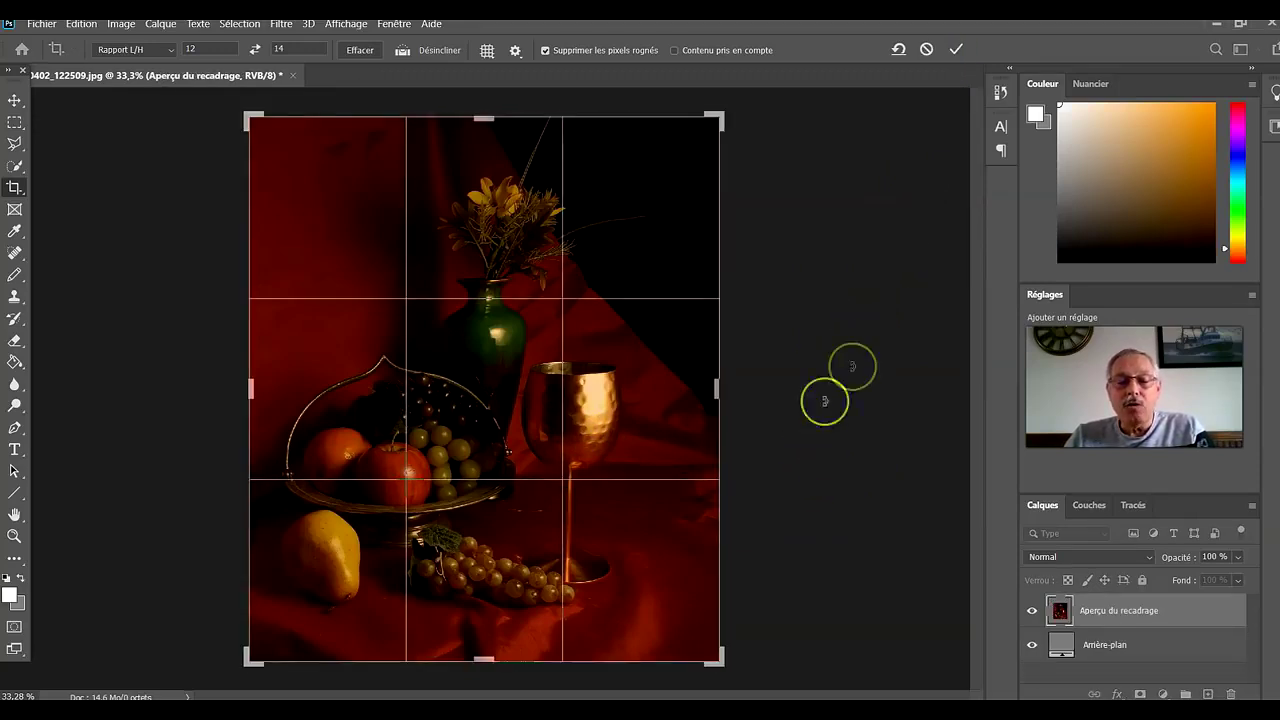
{"action": "left_click", "coordinate": [955, 49]}
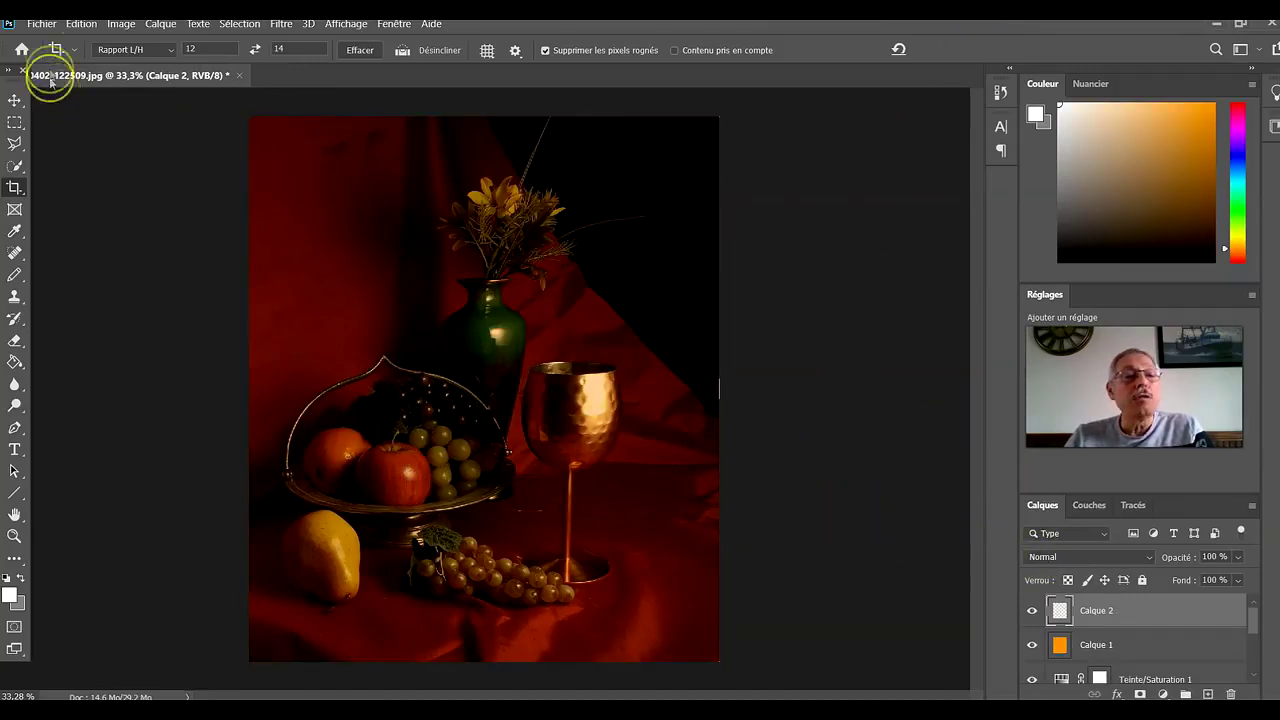
Save the layered document as nature morte.psd in Photoshop format in the nature morte folder.
{"action": "left_click", "coordinate": [42, 25]}
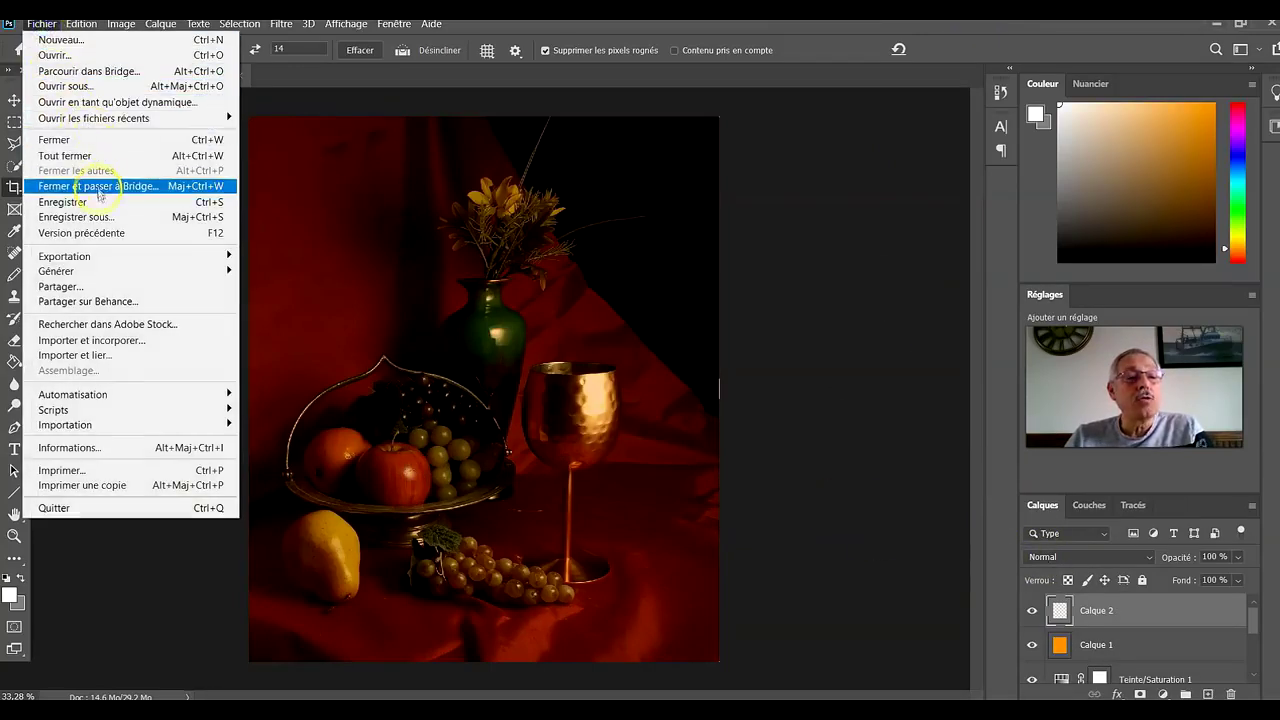
{"action": "left_click", "coordinate": [98, 220]}
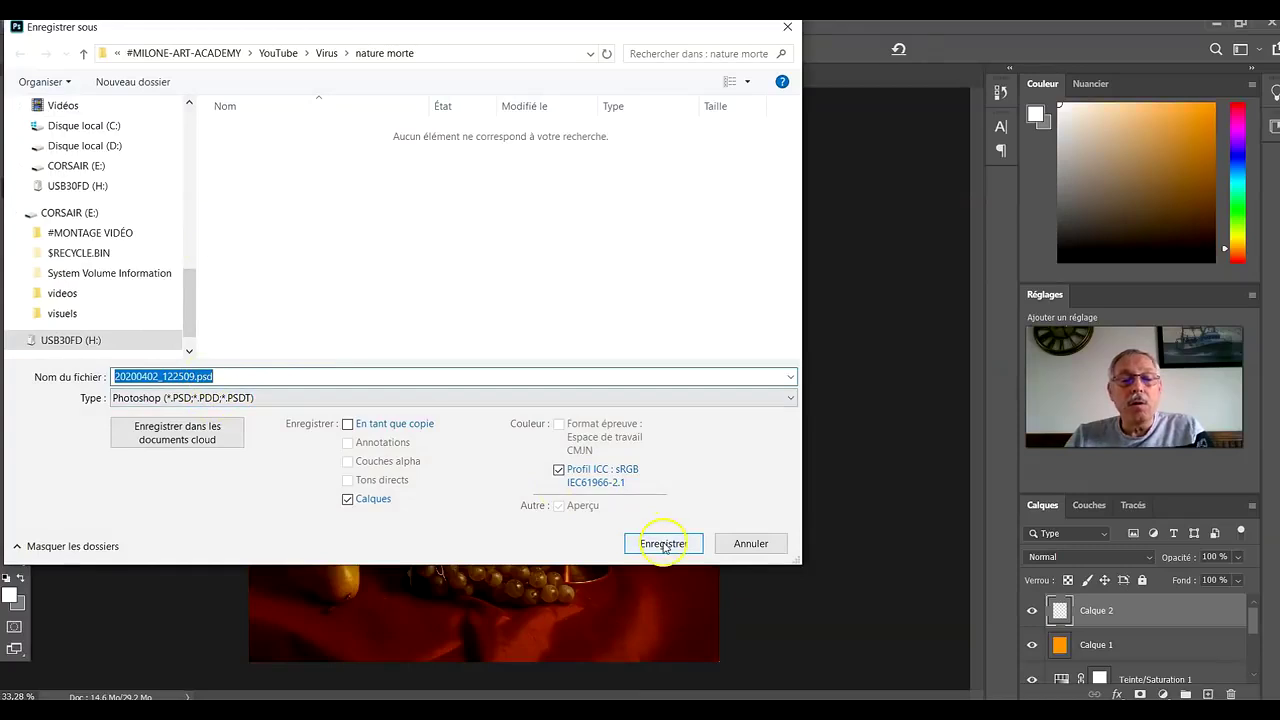
{"action": "left_click", "coordinate": [200, 376]}
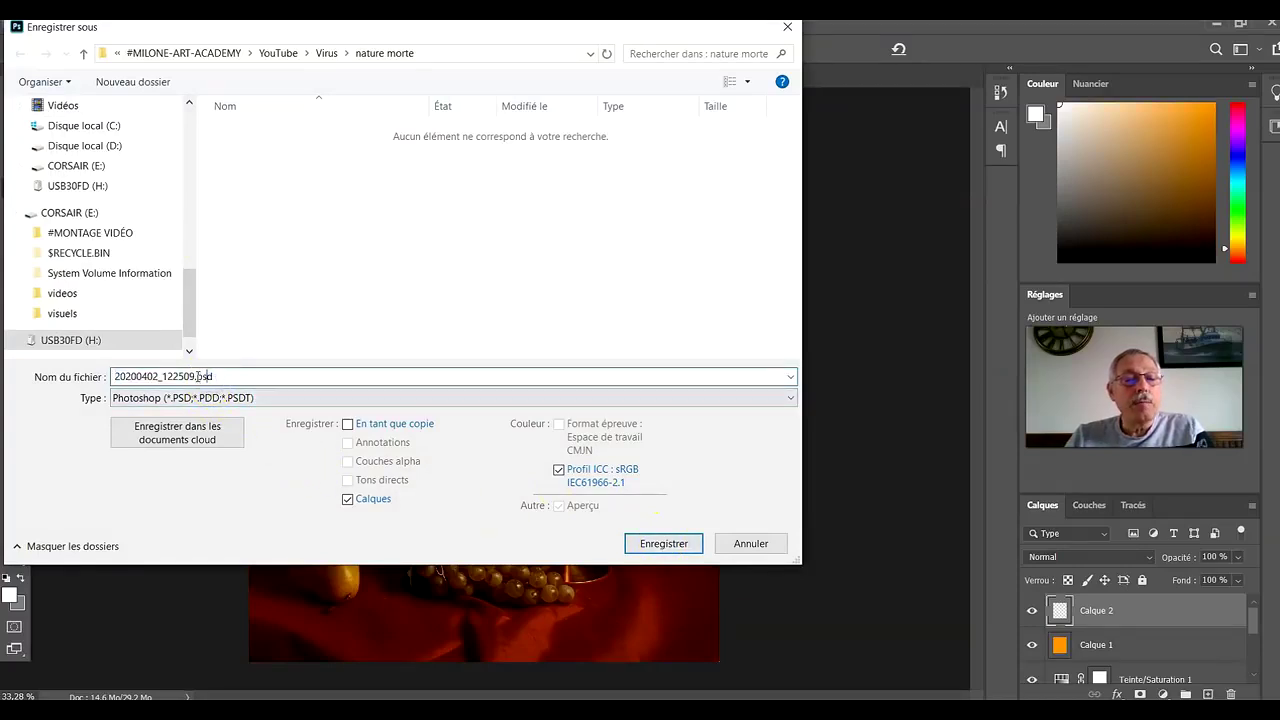
{"action": "type", "text": "nature morte"}
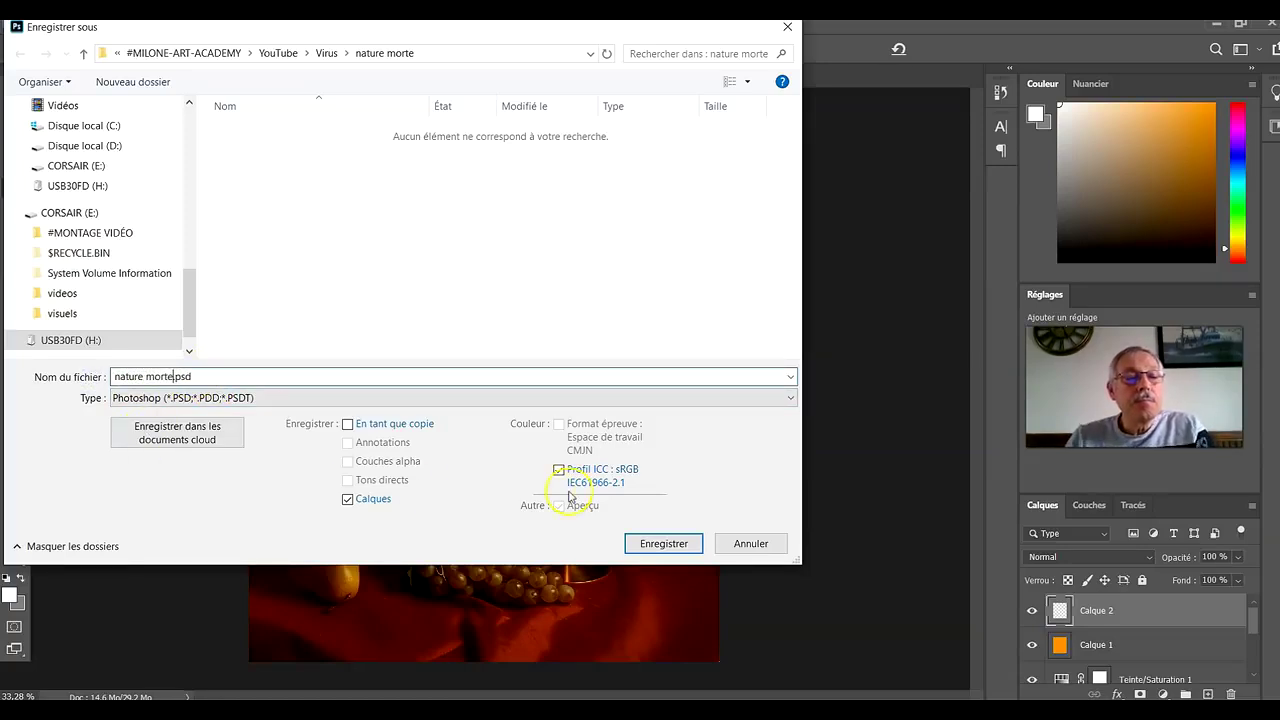
{"action": "left_click", "coordinate": [656, 541]}
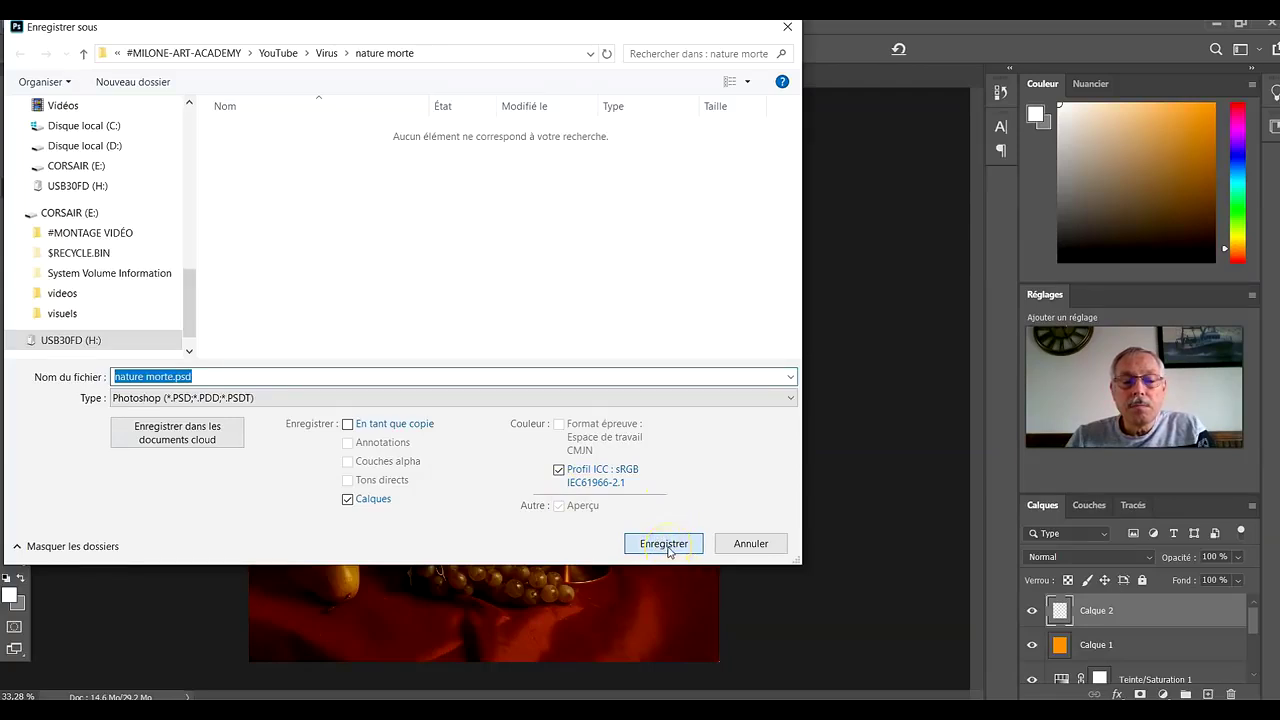
{"action": "left_click", "coordinate": [666, 545]}
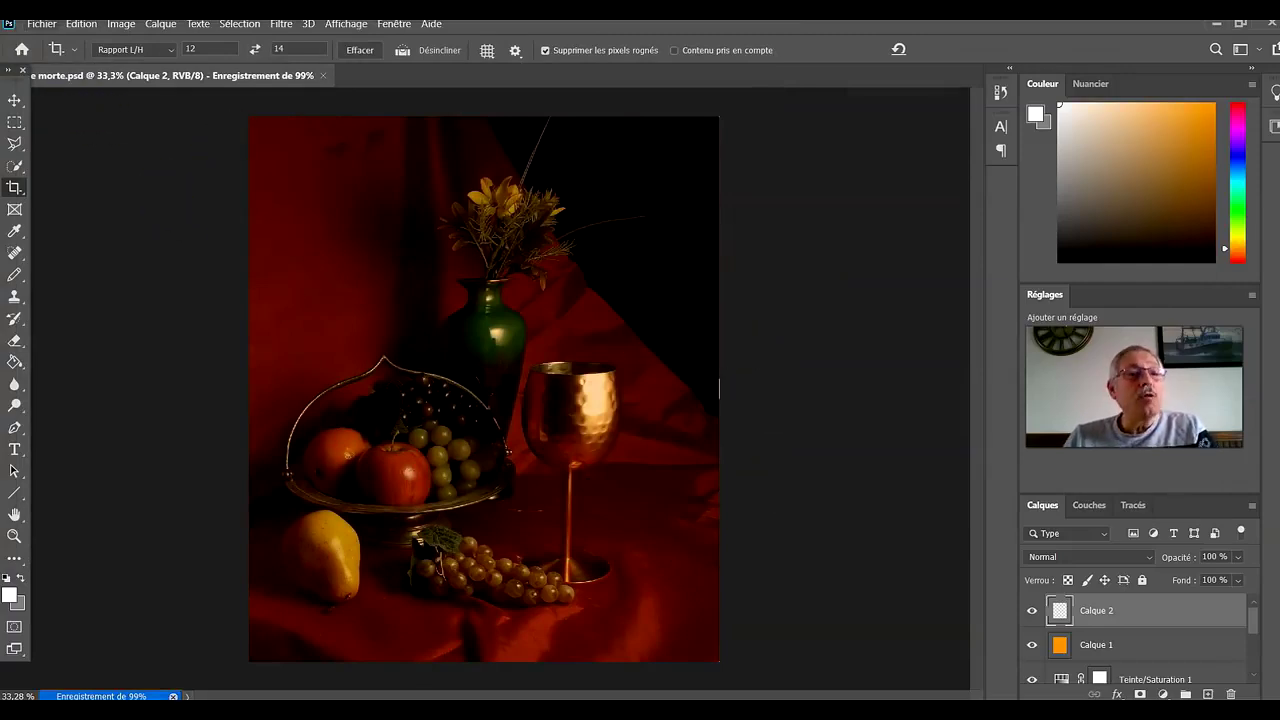
Try to start another Save As of the document during the background save.
{"action": "left_click", "coordinate": [44, 24]}
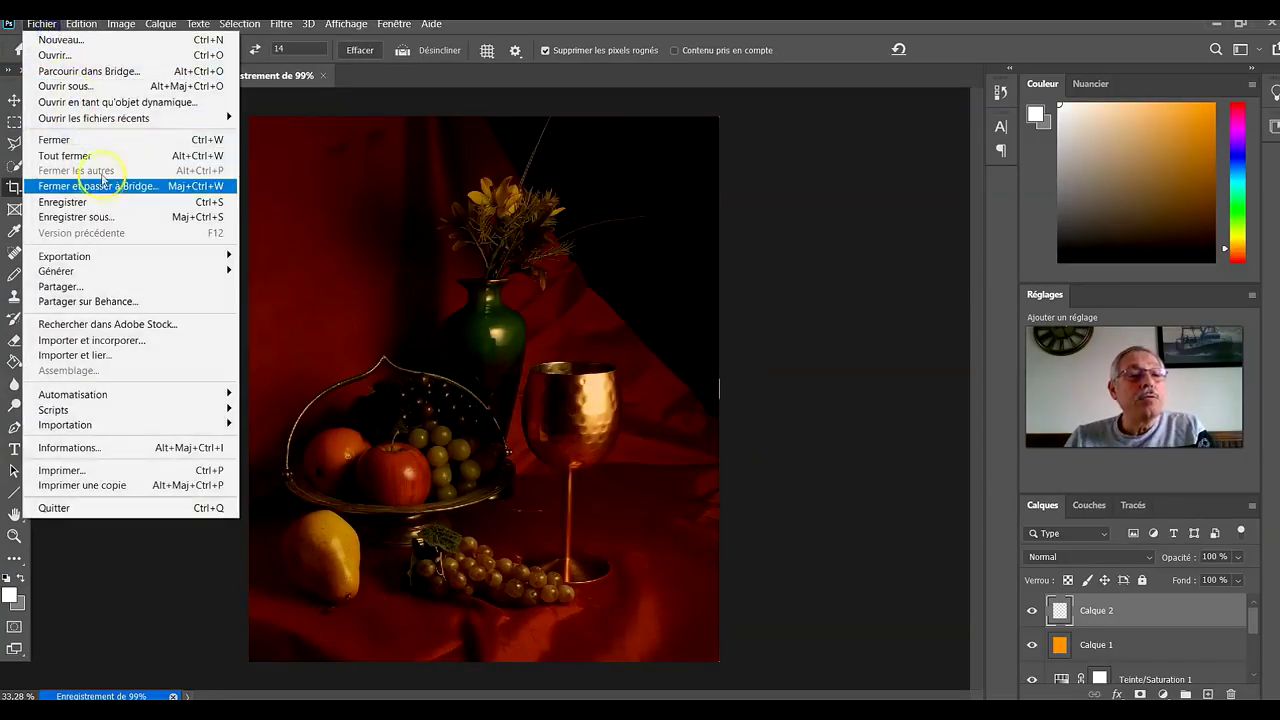
{"action": "left_click", "coordinate": [108, 218]}
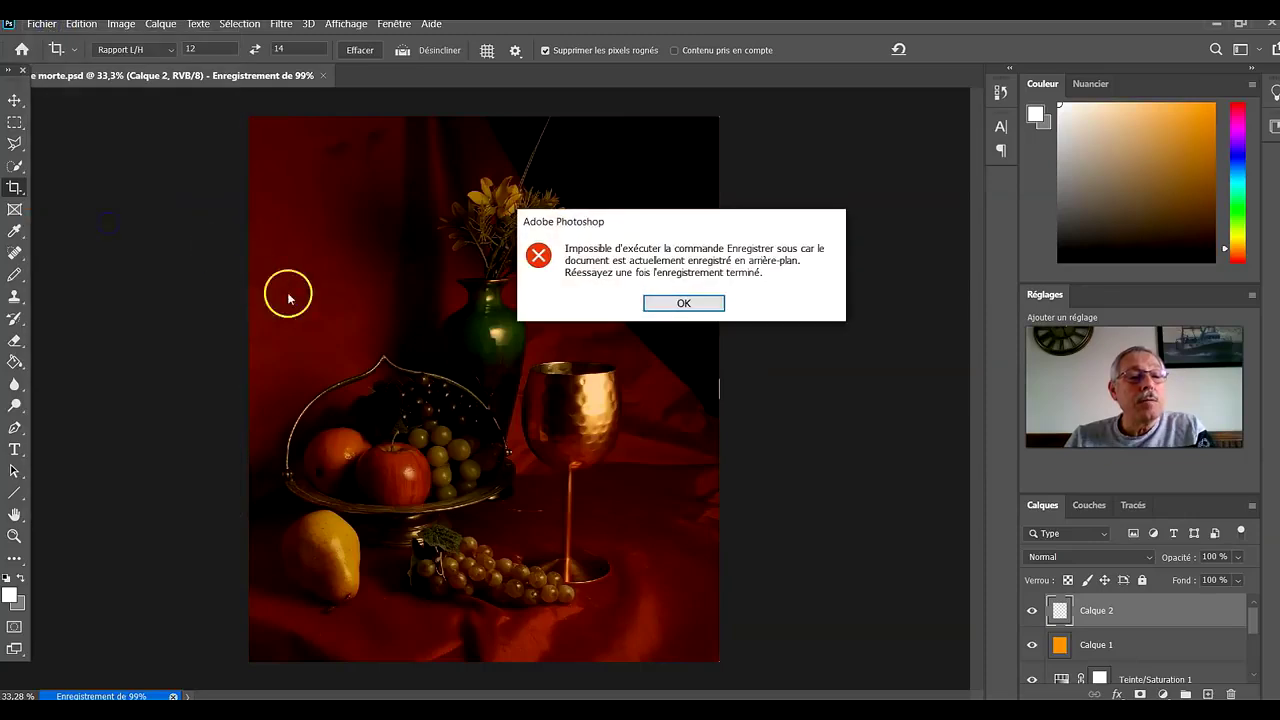
{"action": "left_click", "coordinate": [681, 302]}
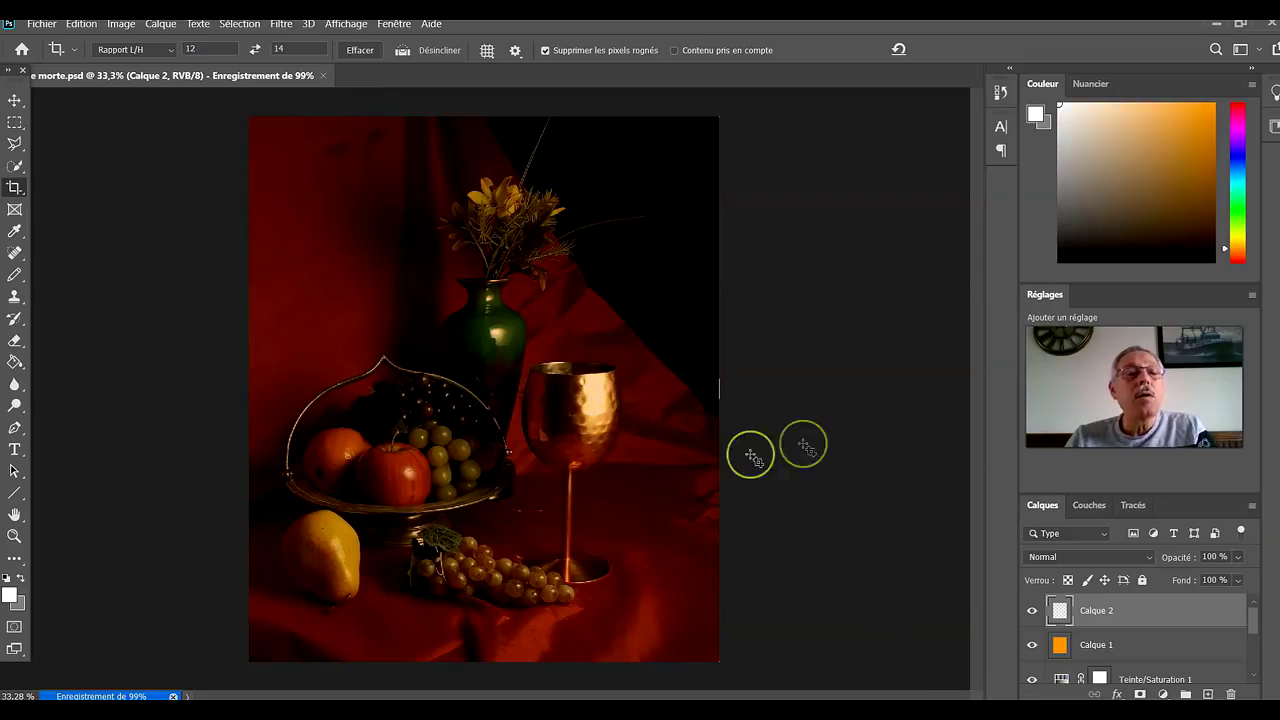
Save a JPEG copy of the document as nature morte.jpg at quality 12 (Maximum) in the nature morte folder.
{"action": "left_click", "coordinate": [40, 24]}
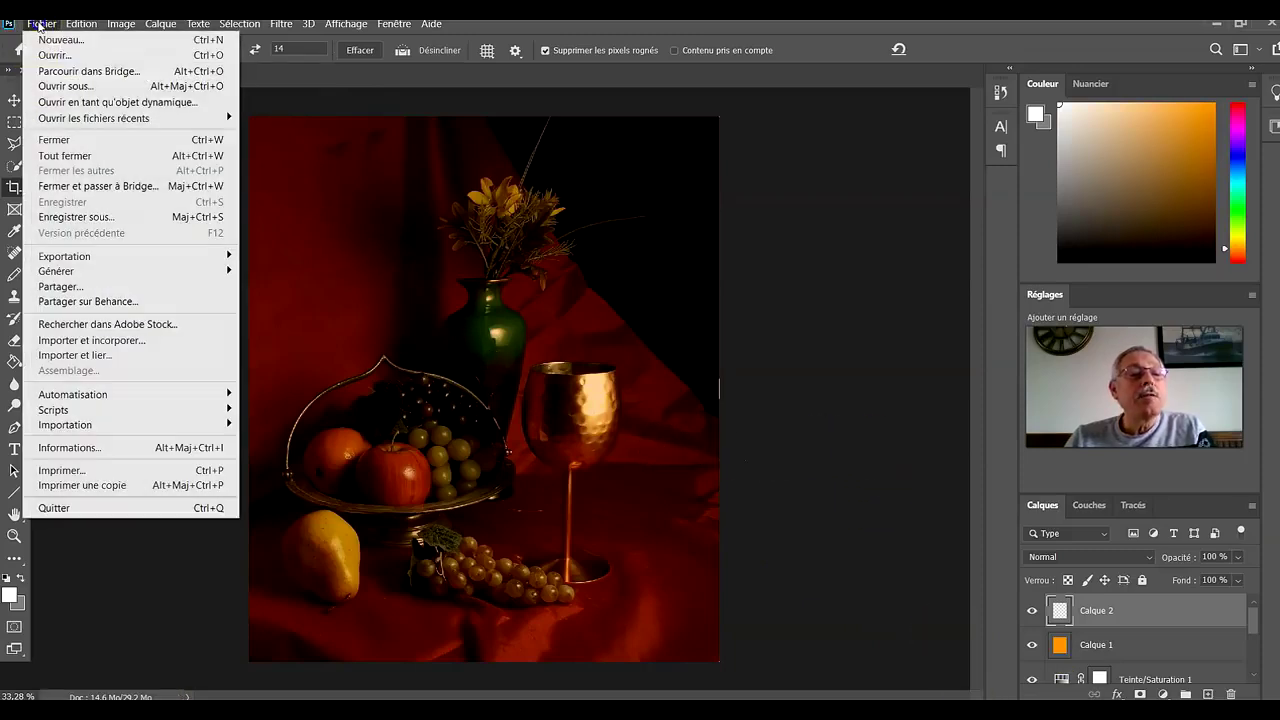
{"action": "left_click", "coordinate": [108, 217]}
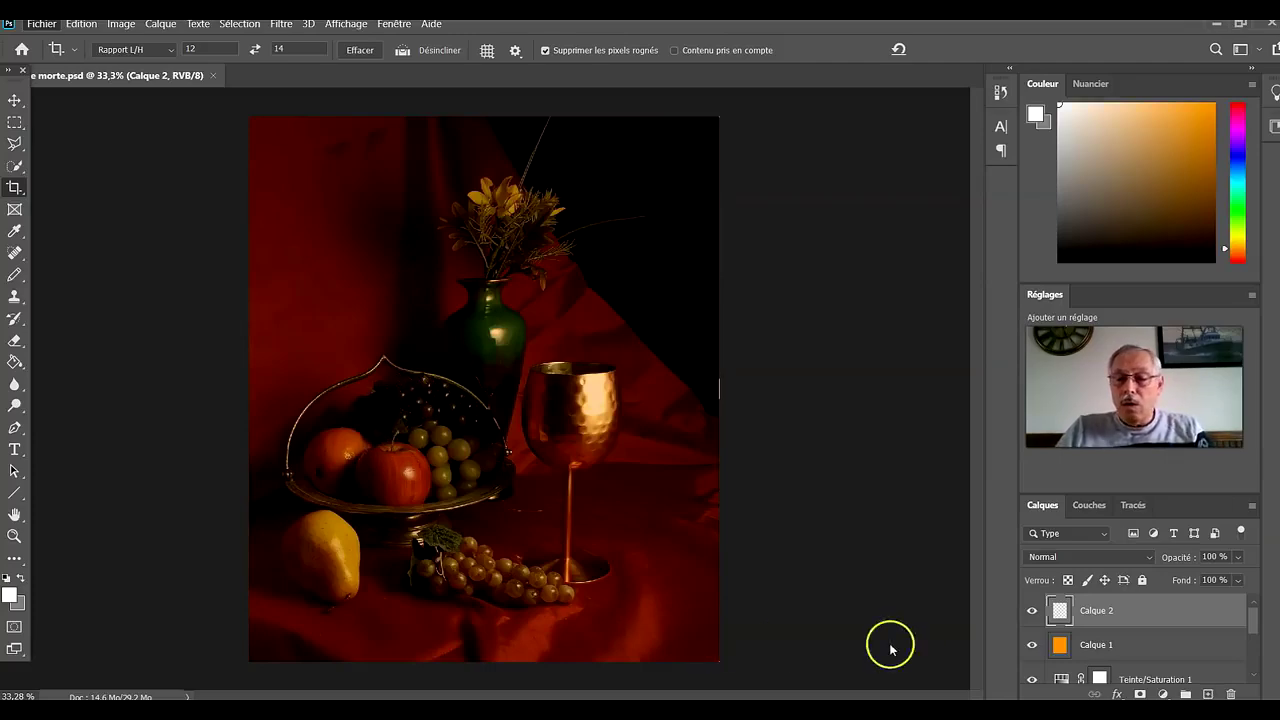
{"action": "key", "text": "ctrl+shift+s"}
{"action": "left_click", "coordinate": [266, 400]}
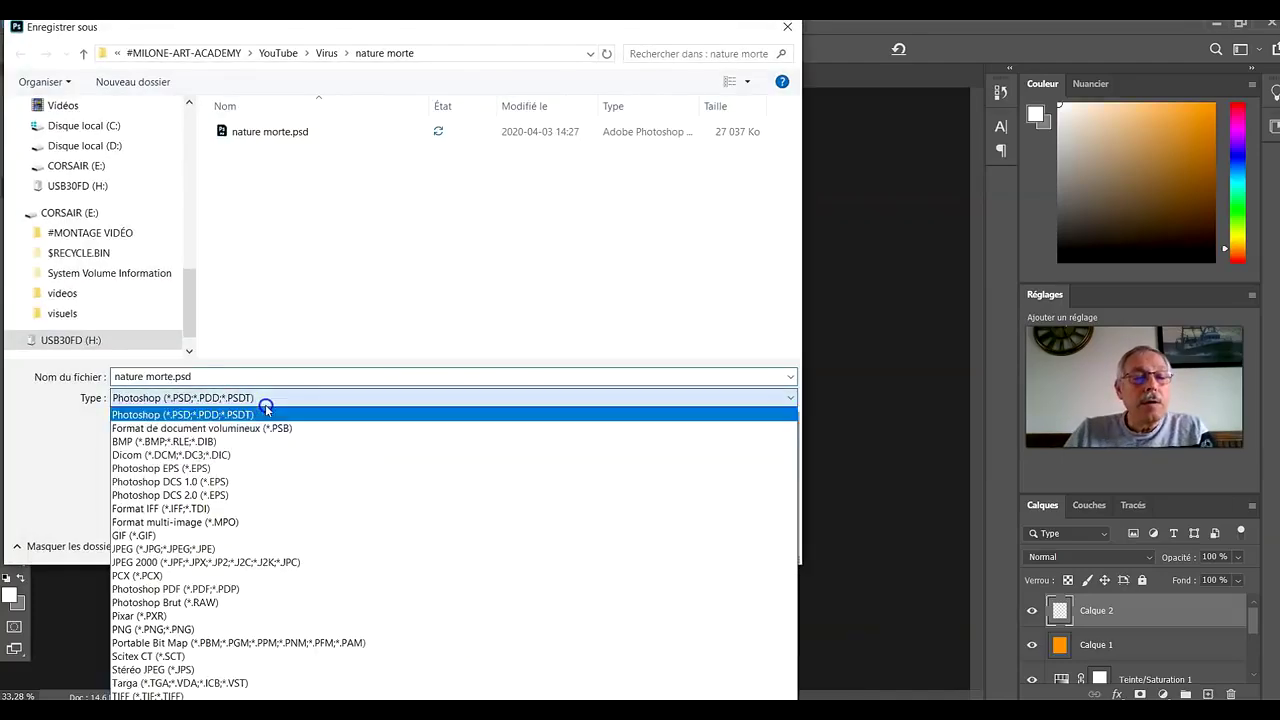
{"action": "left_click", "coordinate": [199, 551]}
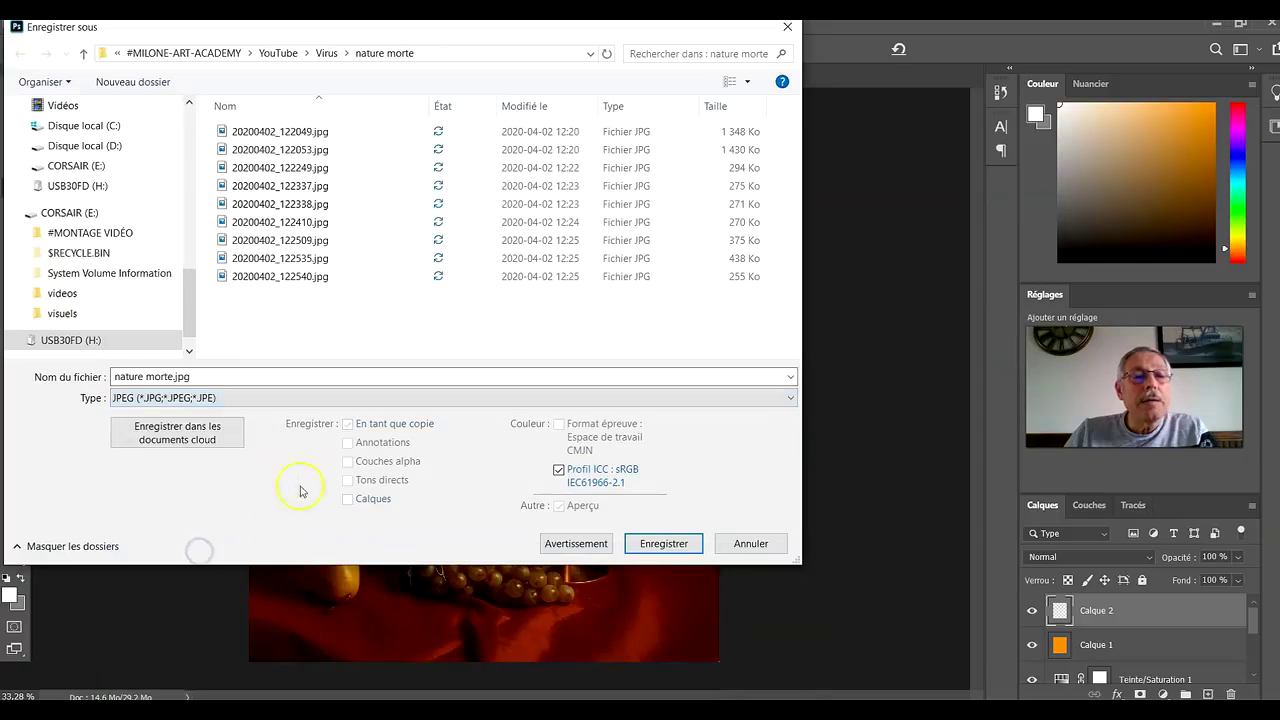
{"action": "left_click", "coordinate": [652, 545]}
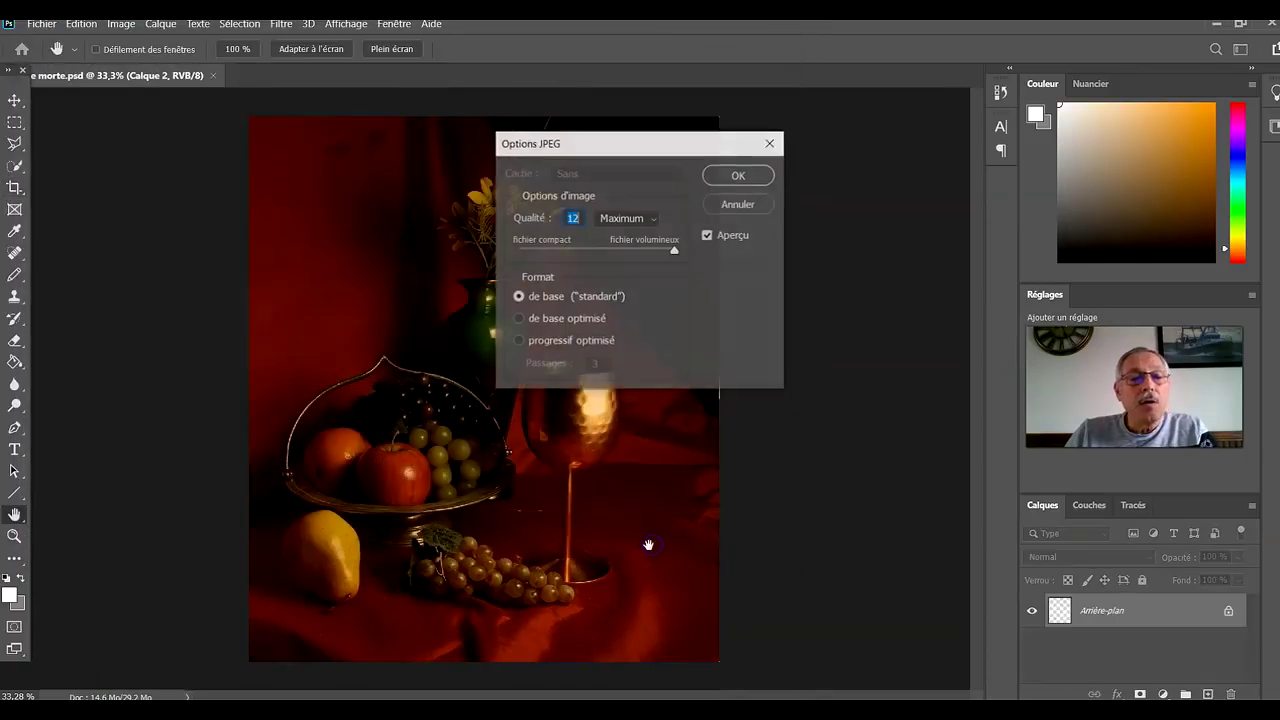
{"action": "left_click", "coordinate": [752, 173]}
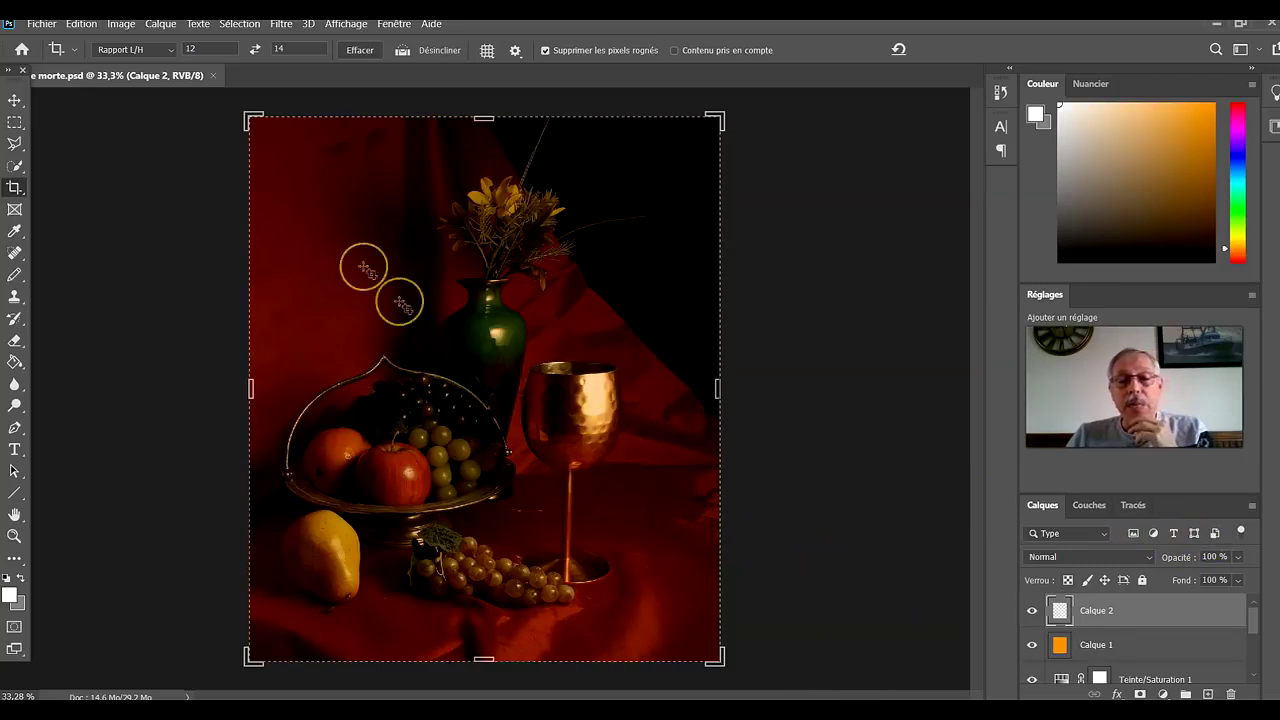
Switch from the Crop tool to the Move tool and enlarge the layer list to show more of the adjustment layers.
{"action": "left_click", "coordinate": [17, 103]}
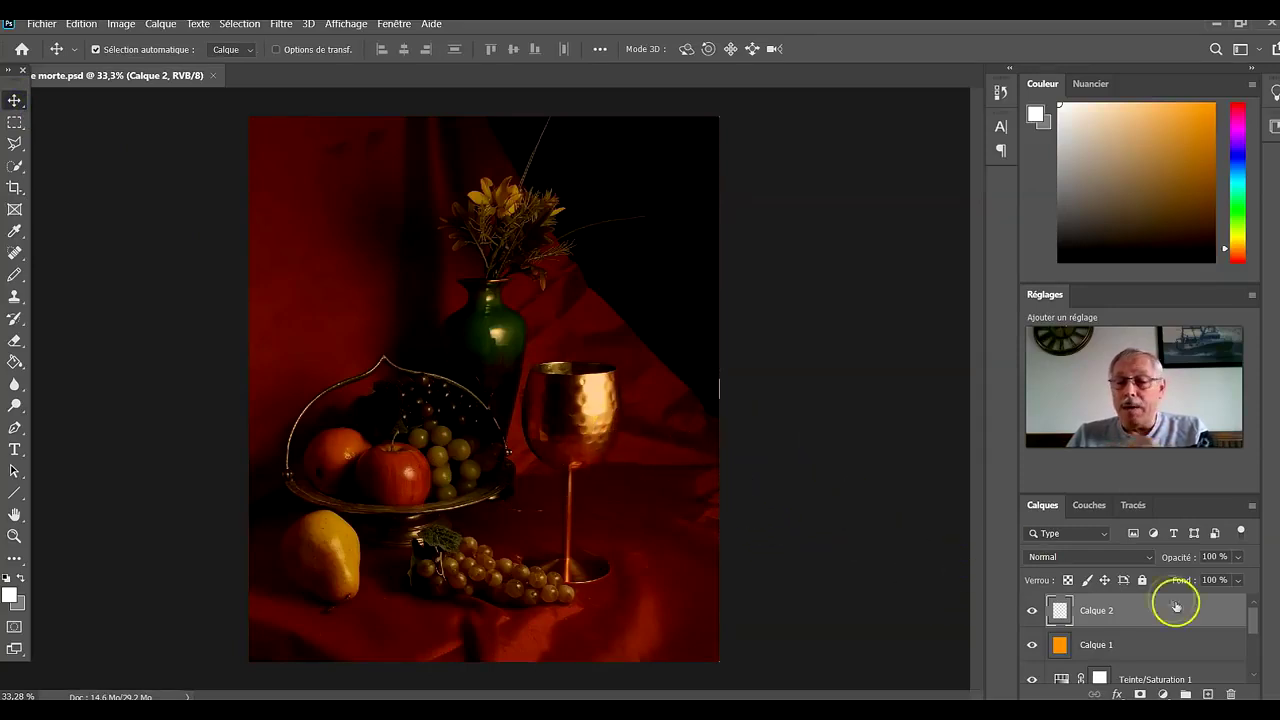
{"action": "scroll", "coordinate": [1170, 606], "scroll_direction": "down", "scroll_amount": 3}
{"action": "scroll", "coordinate": [1160, 640], "scroll_direction": "up", "scroll_amount": 2}
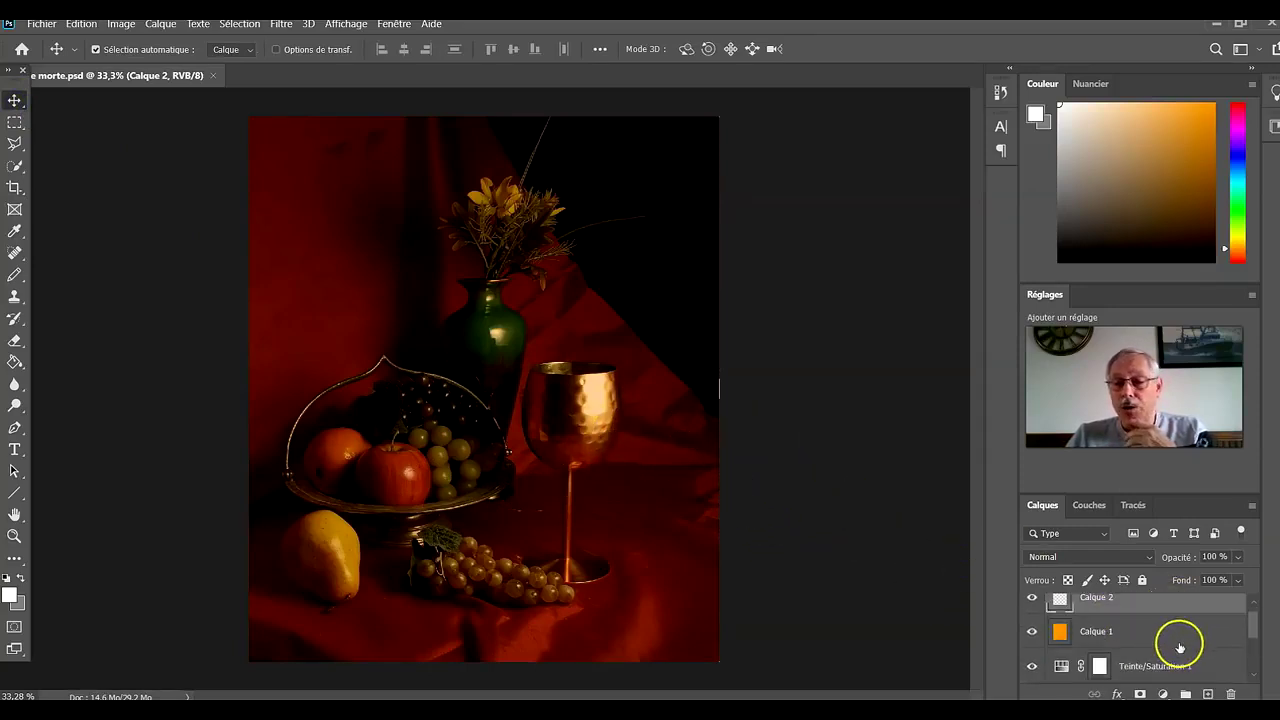
{"action": "left_click_drag", "start_coordinate": [1208, 496], "coordinate": [1208, 453]}
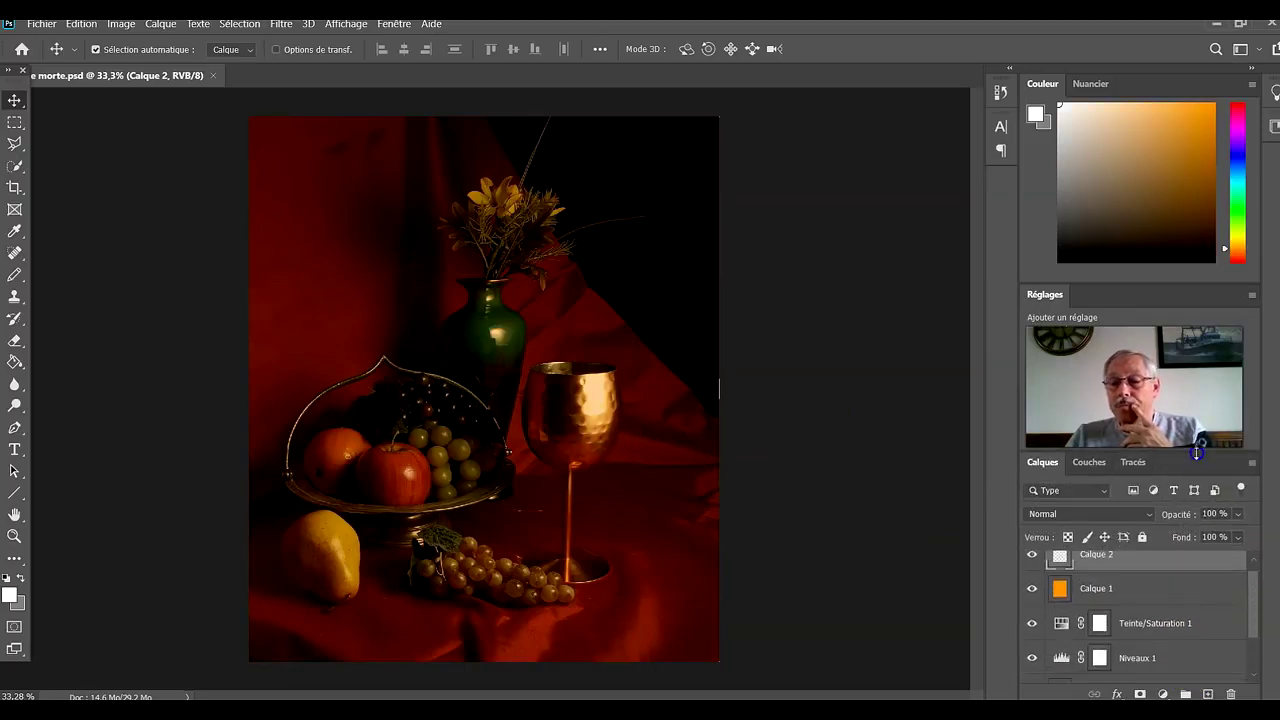
{"action": "left_click", "coordinate": [1165, 630]}
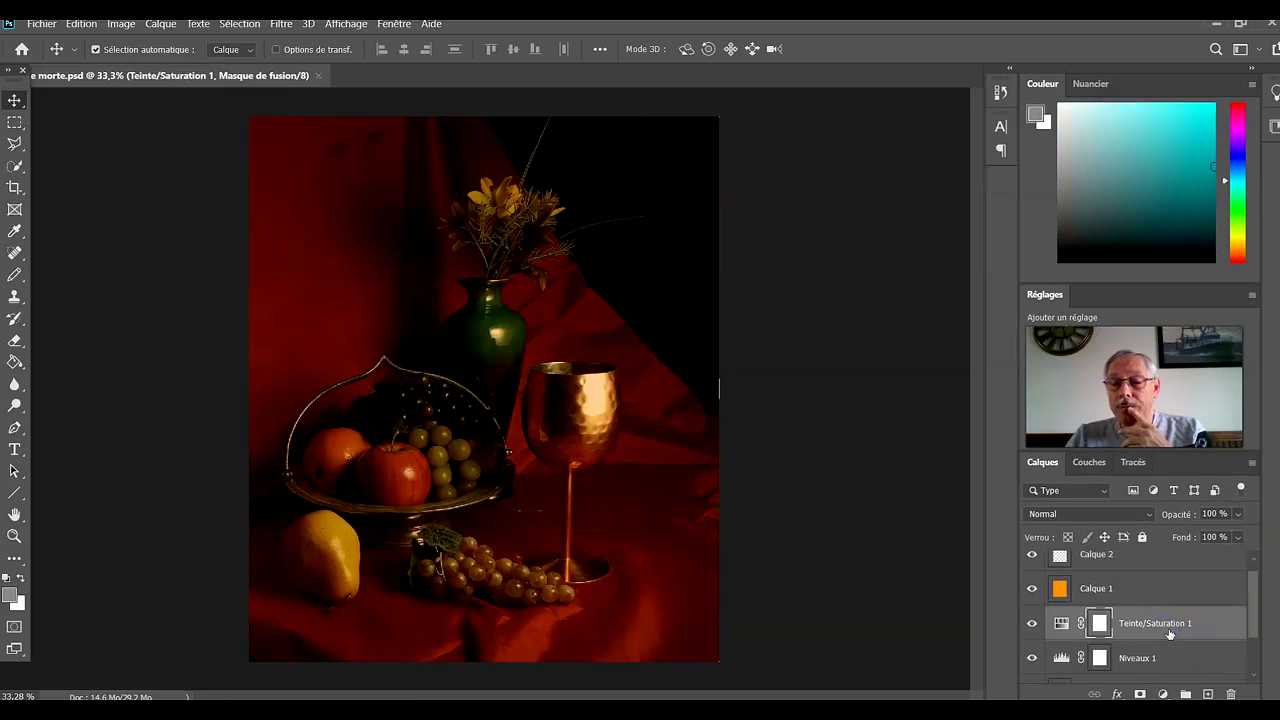
{"action": "left_click_drag", "start_coordinate": [1254, 614], "coordinate": [1253, 584]}
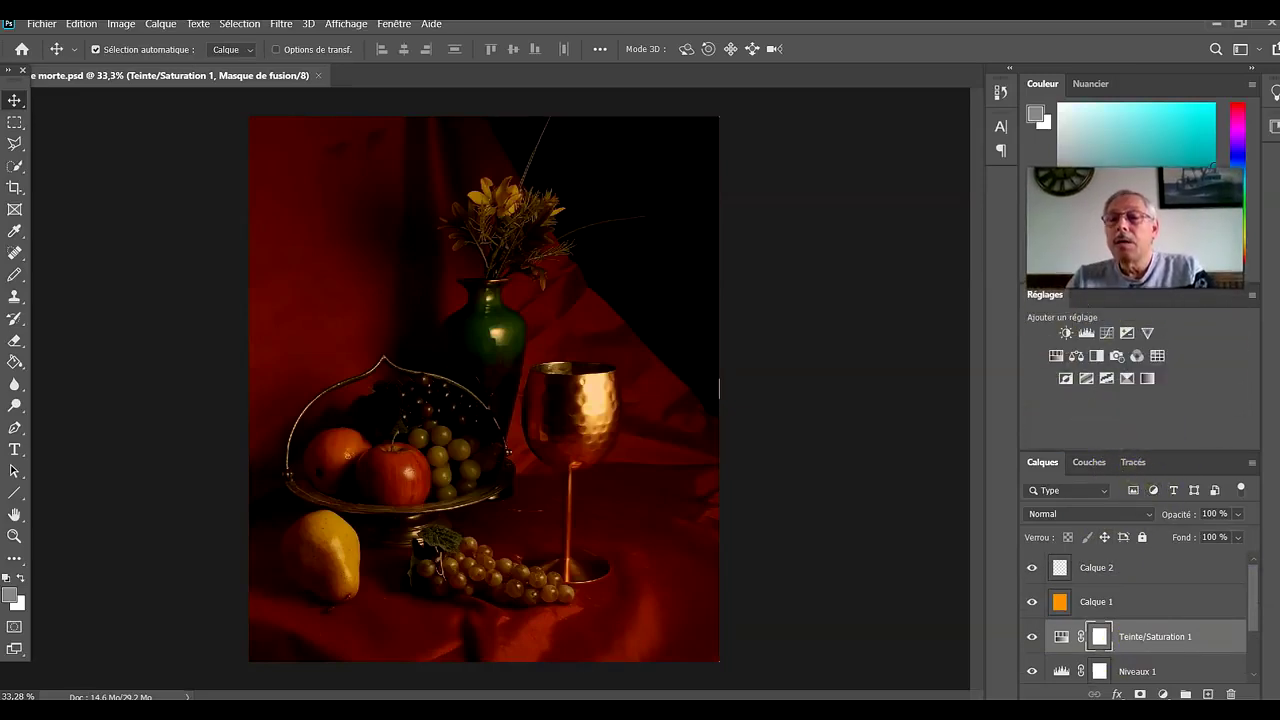
Review the Teinte/Saturation 1 settings, and brighten the picture by setting the Niveaux 1 midtone input level to 1,19.
{"action": "double_click", "coordinate": [1061, 637]}
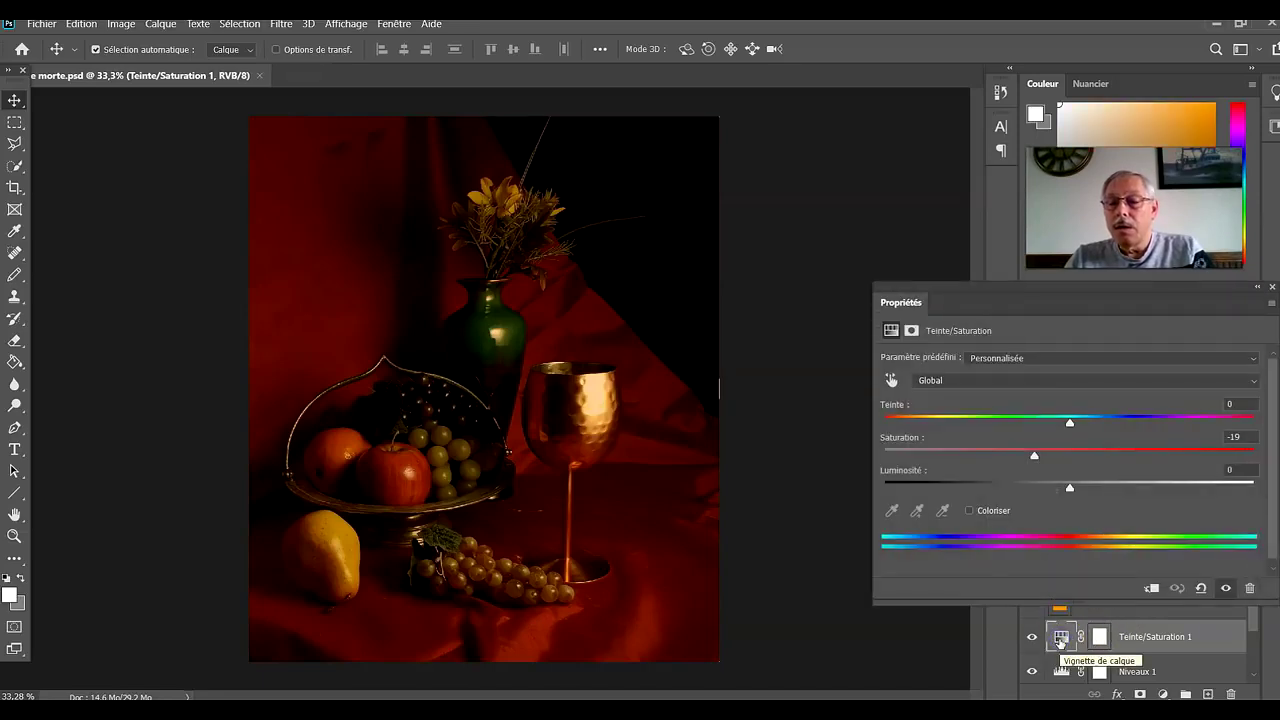
{"action": "left_click", "coordinate": [1273, 288]}
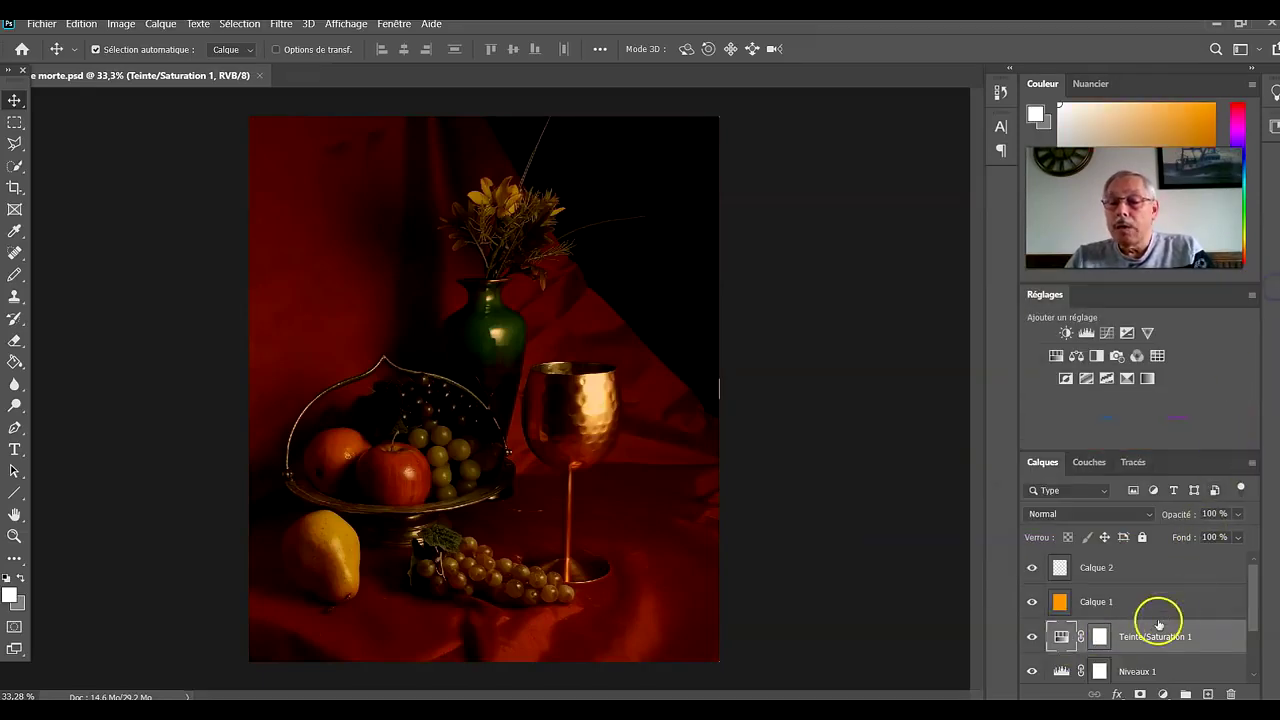
{"action": "scroll", "coordinate": [1154, 614], "scroll_direction": "down", "scroll_amount": 2}
{"action": "double_click", "coordinate": [1063, 606]}
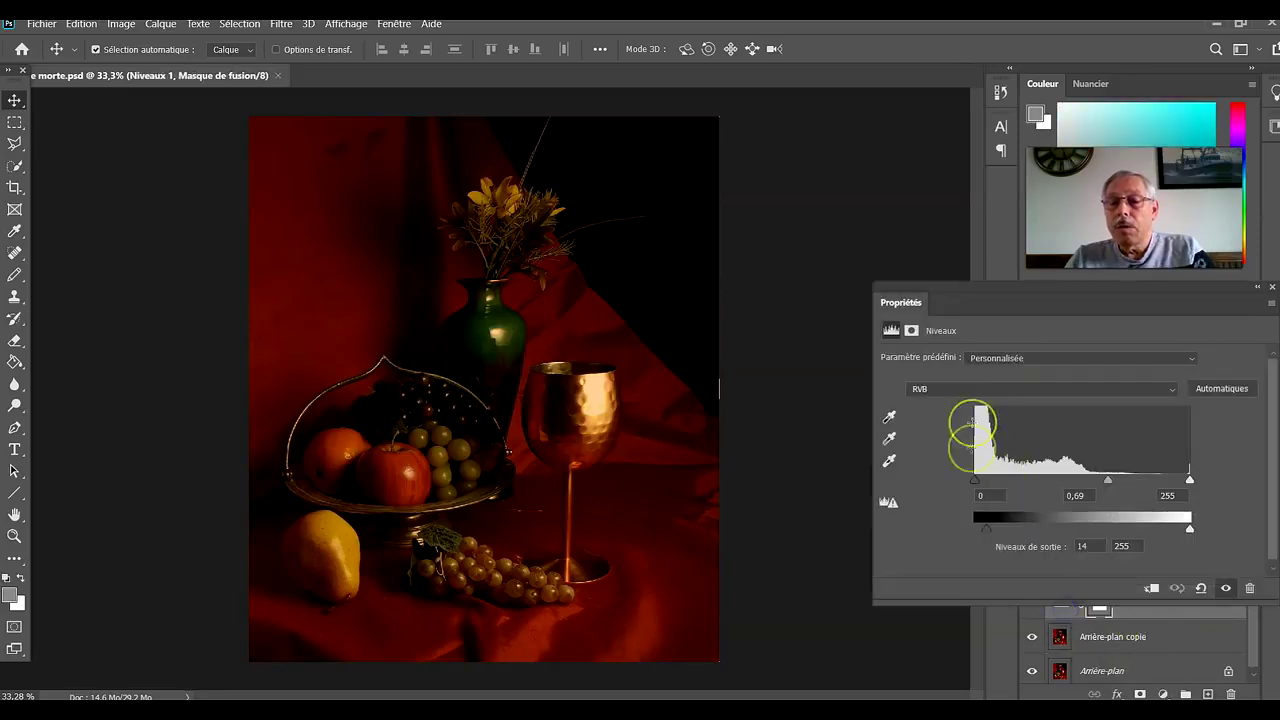
{"action": "left_click_drag", "start_coordinate": [1102, 481], "coordinate": [1069, 481]}
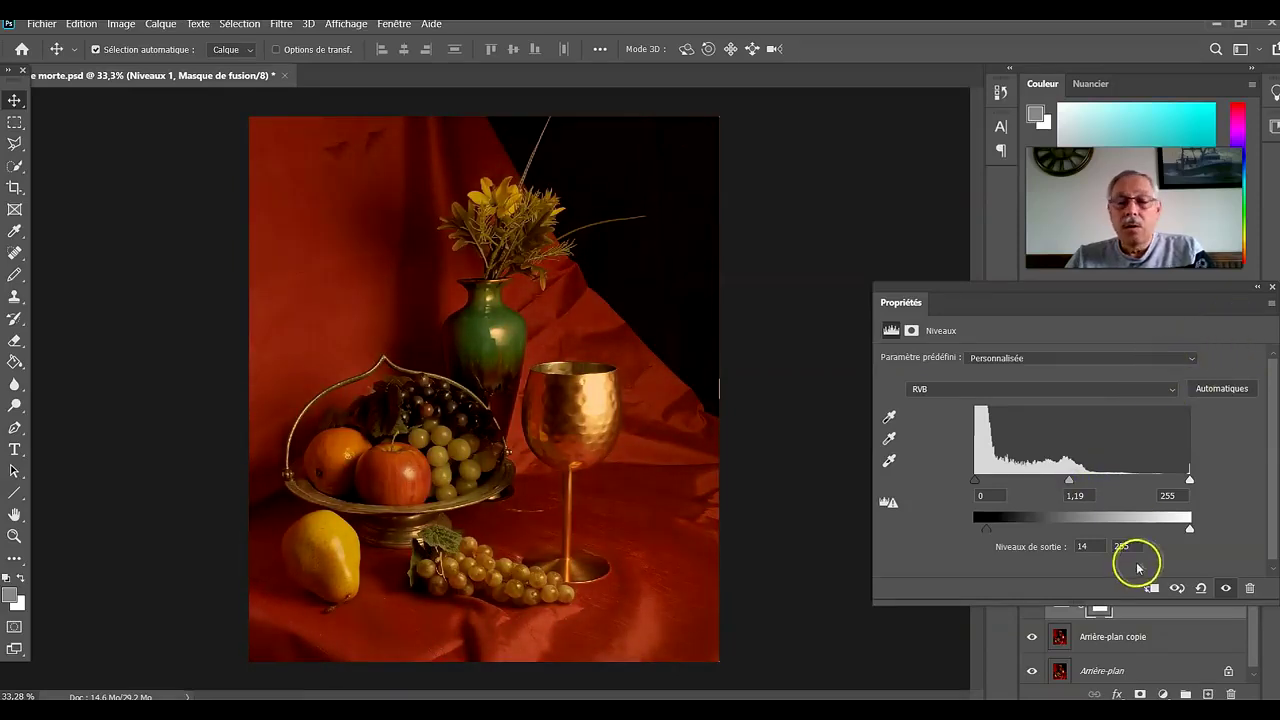
Save the brightened version as a JPEG copy named nature morte-pale.jpg at quality 12 (Maximum).
{"action": "left_click", "coordinate": [41, 23]}
{"action": "left_click", "coordinate": [60, 217]}
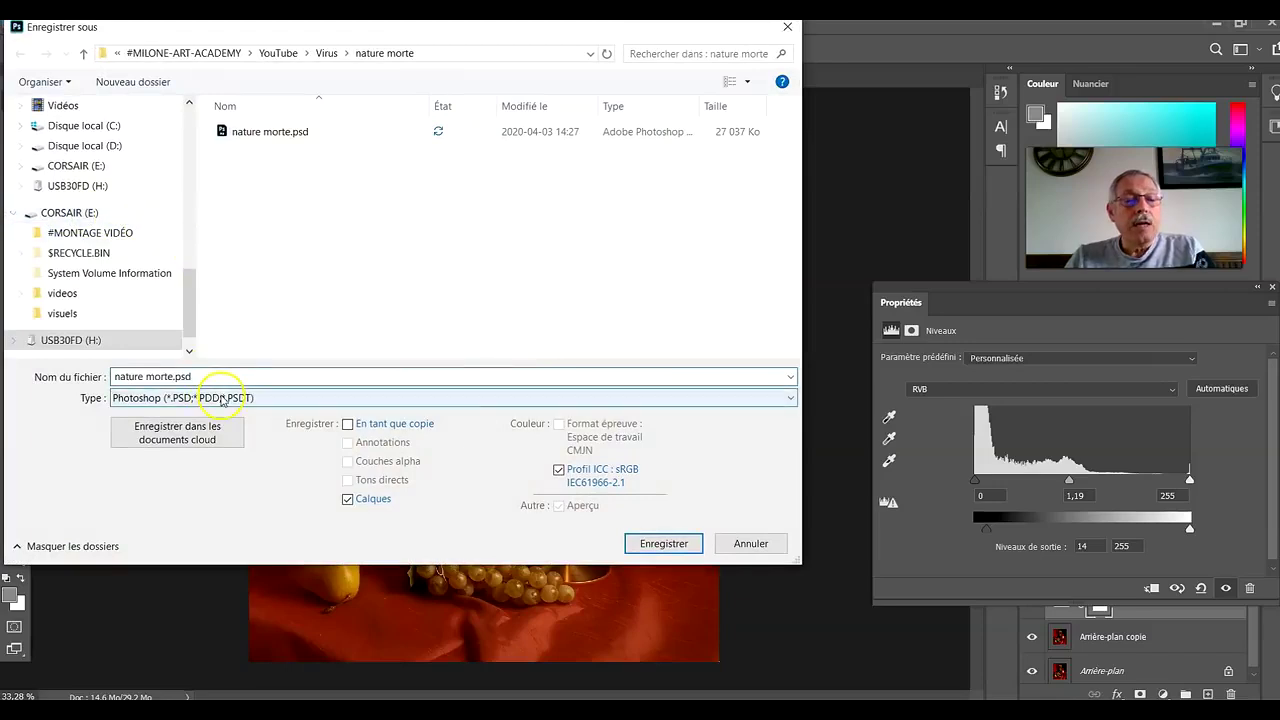
{"action": "left_click", "coordinate": [222, 400]}
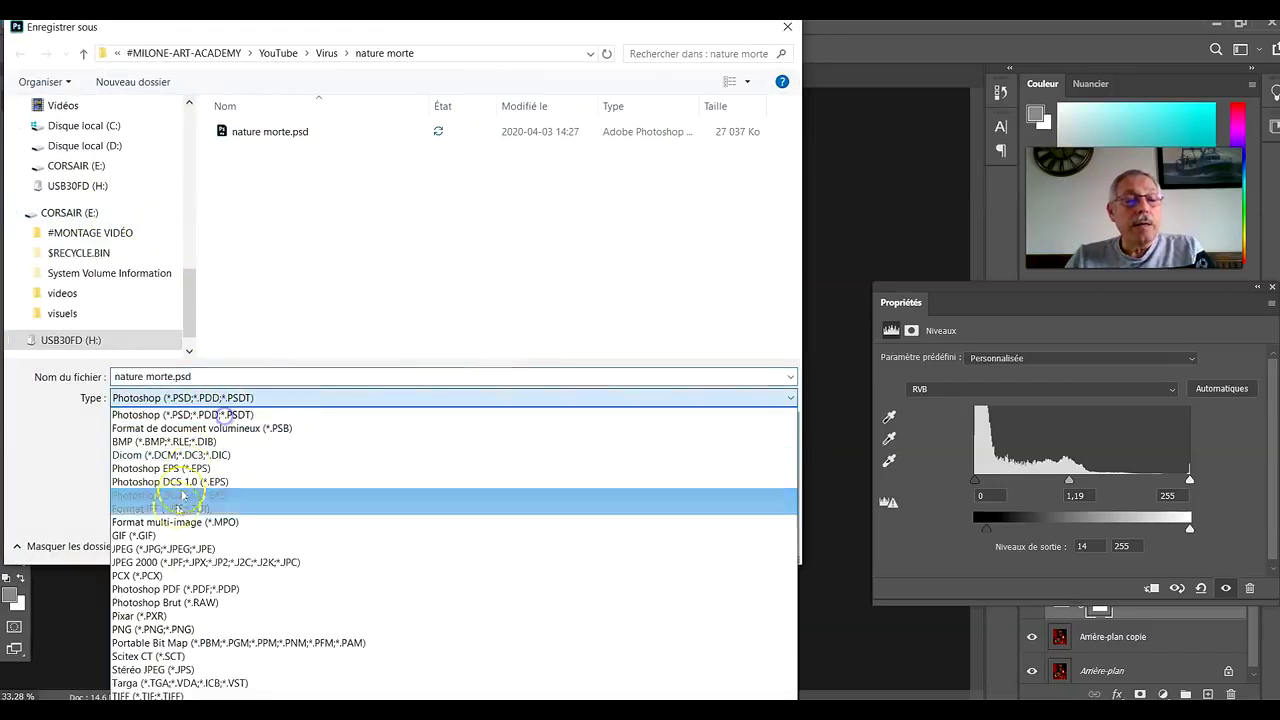
{"action": "left_click", "coordinate": [197, 552]}
{"action": "left_click", "coordinate": [246, 292]}
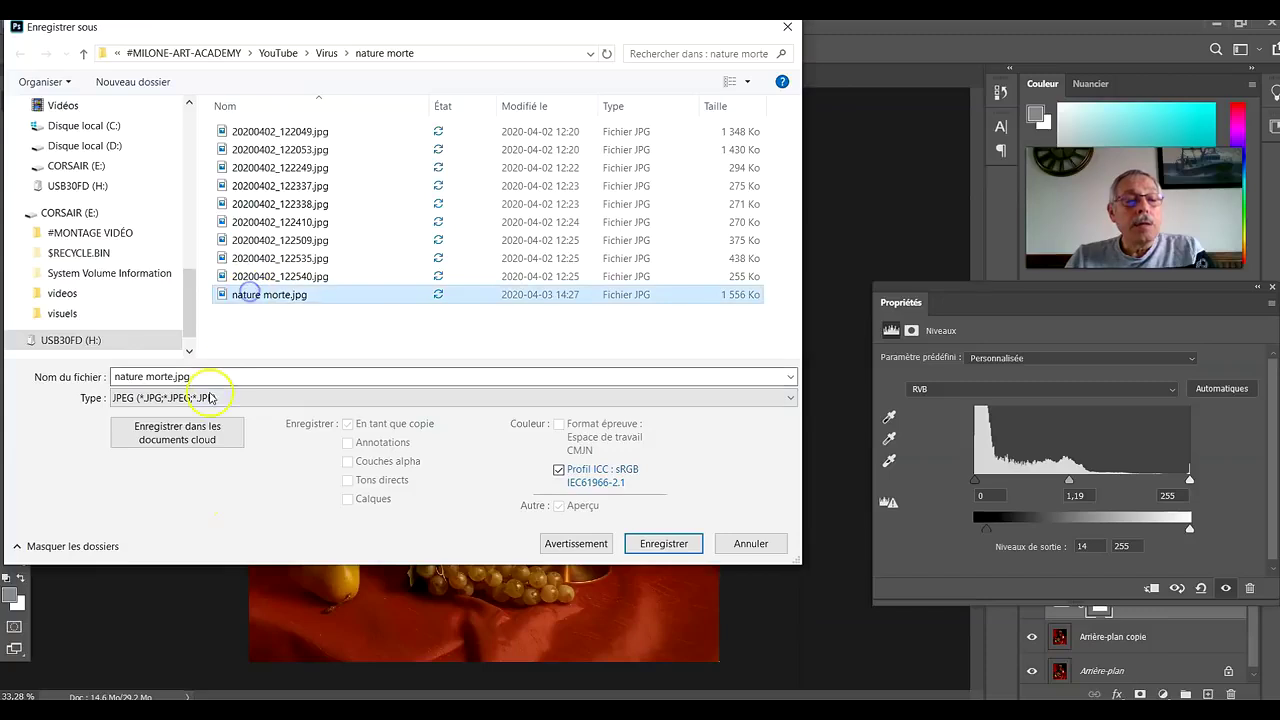
{"action": "left_click", "coordinate": [205, 378]}
{"action": "left_click", "coordinate": [172, 378]}
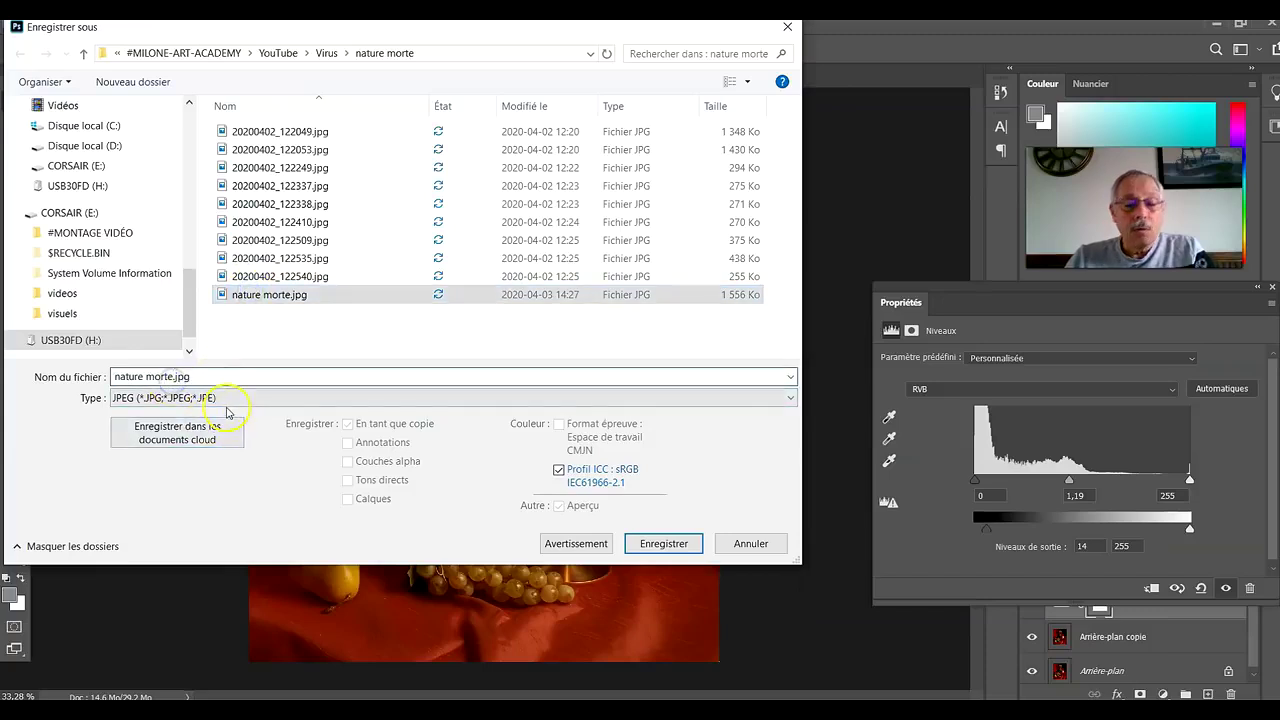
{"action": "type", "text": "-pale"}
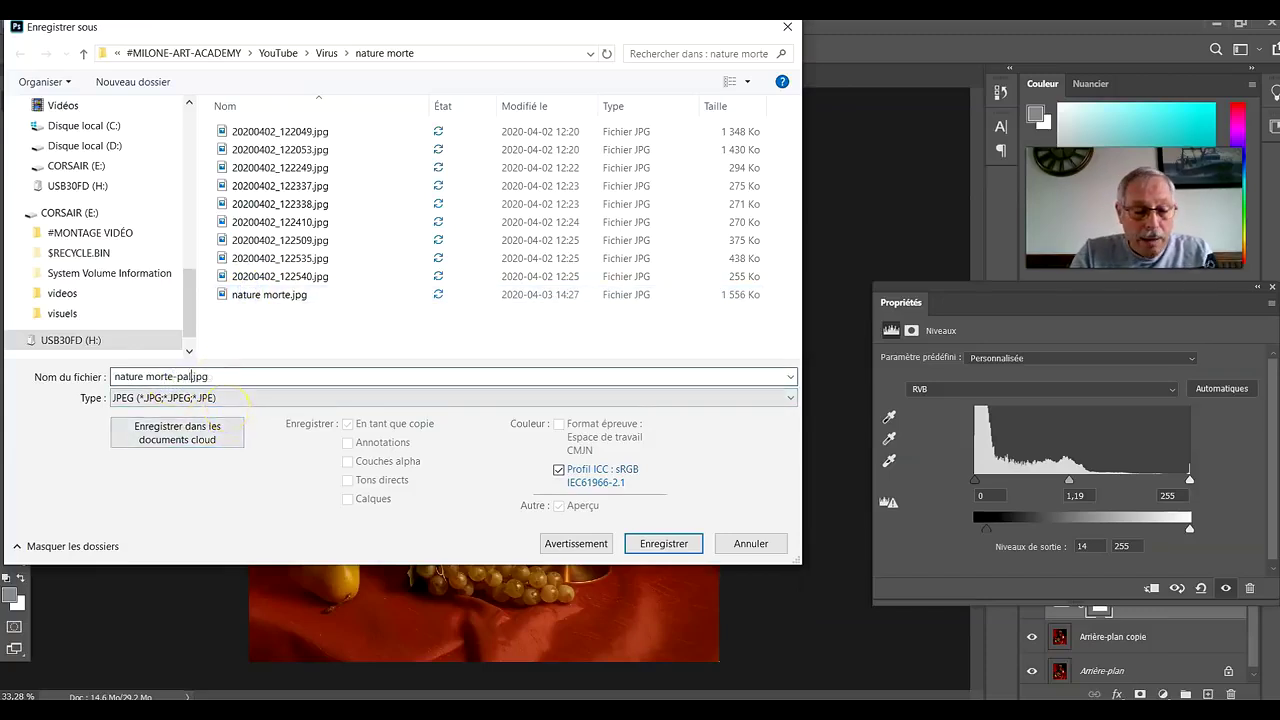
{"action": "left_click", "coordinate": [647, 545]}
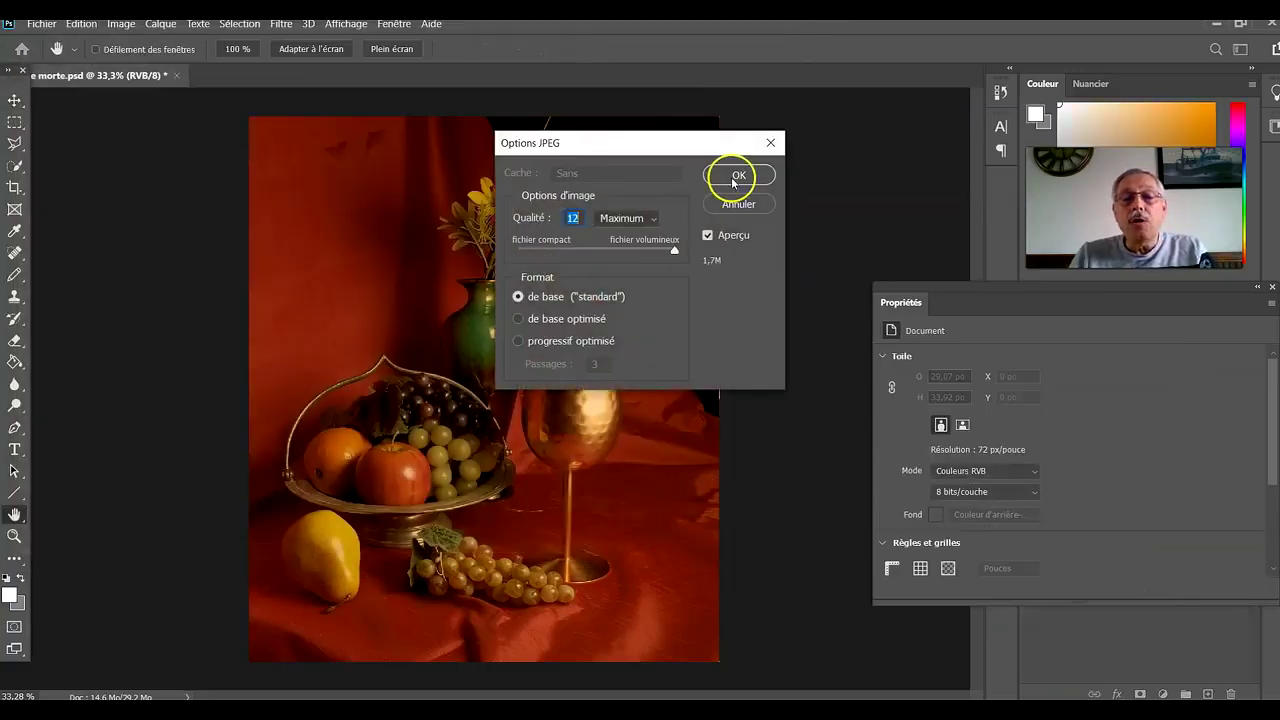
{"action": "left_click", "coordinate": [738, 176]}
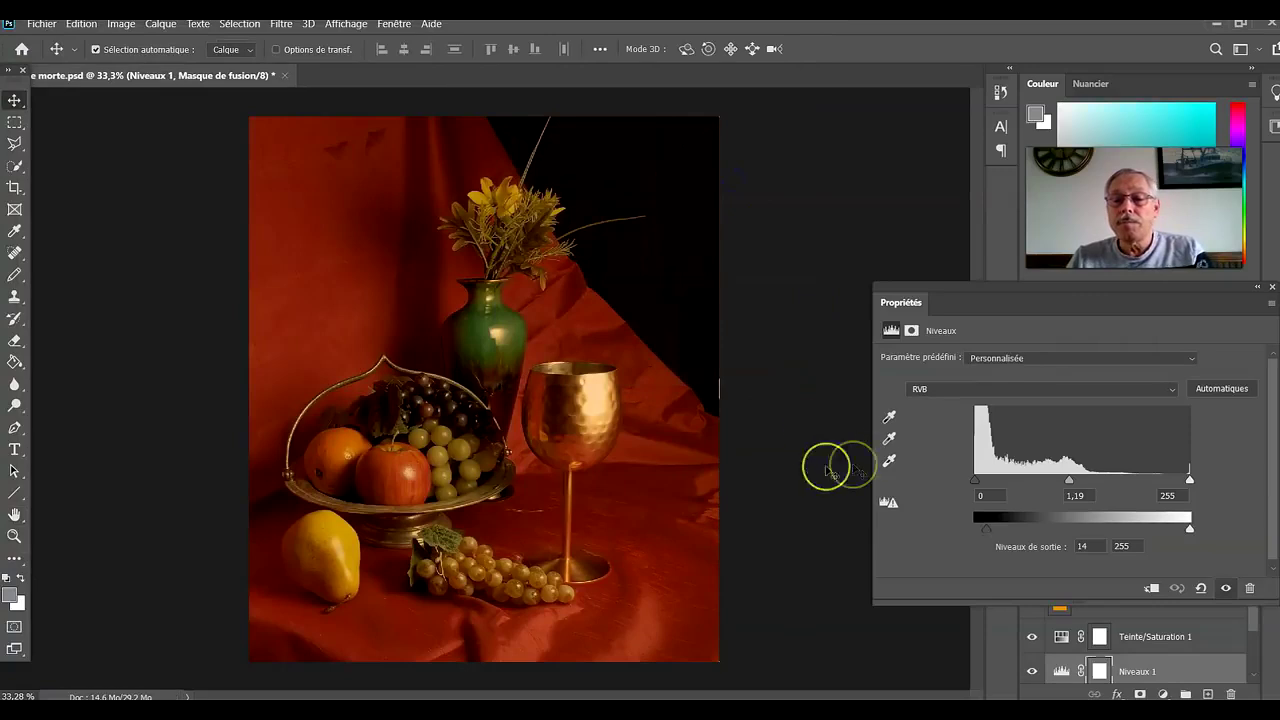
Make the picture black and white by setting the Teinte/Saturation 1 saturation to -100 and hiding the orange Calque 1 layer.
{"action": "left_click", "coordinate": [1273, 289]}
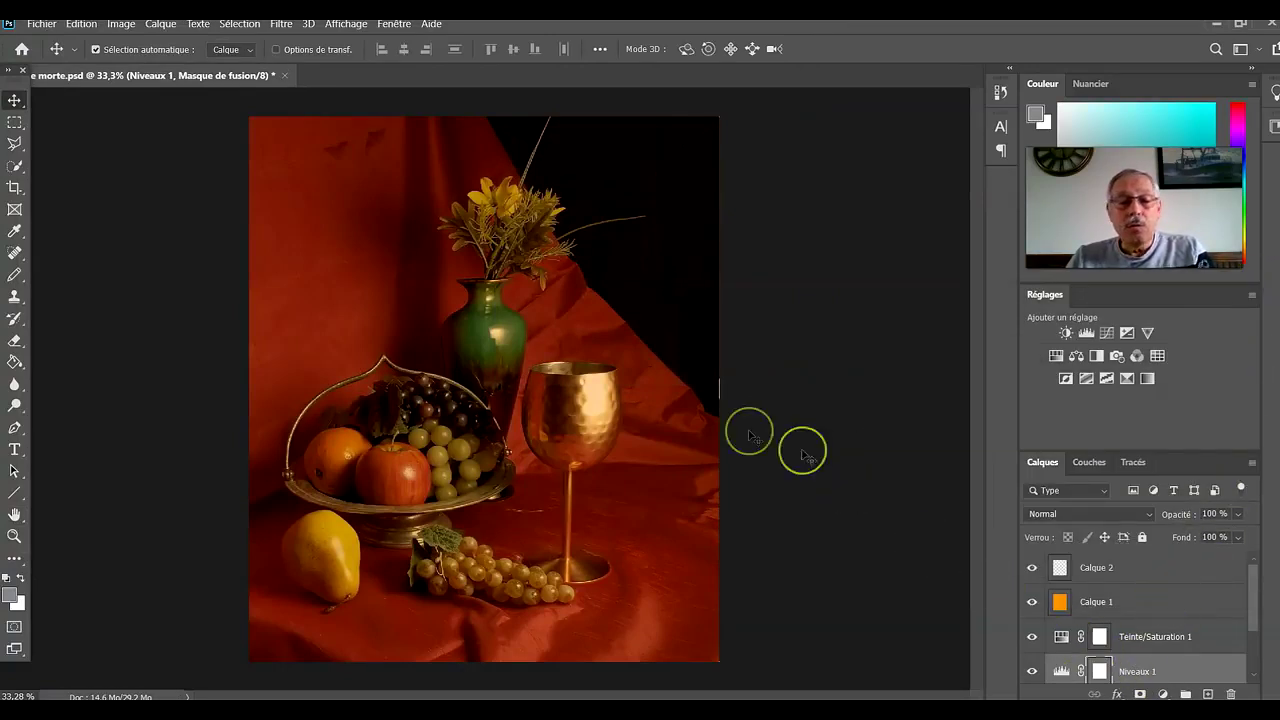
{"action": "double_click", "coordinate": [1063, 638]}
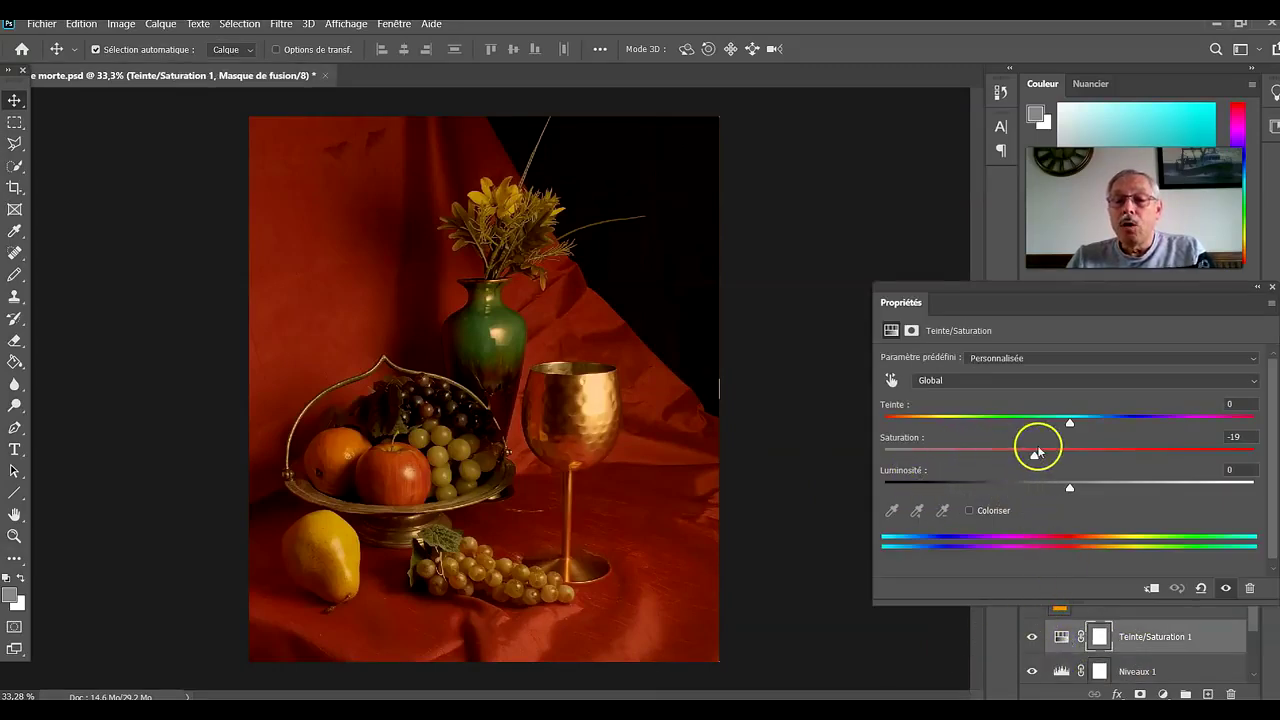
{"action": "left_click_drag", "start_coordinate": [1035, 457], "coordinate": [865, 477]}
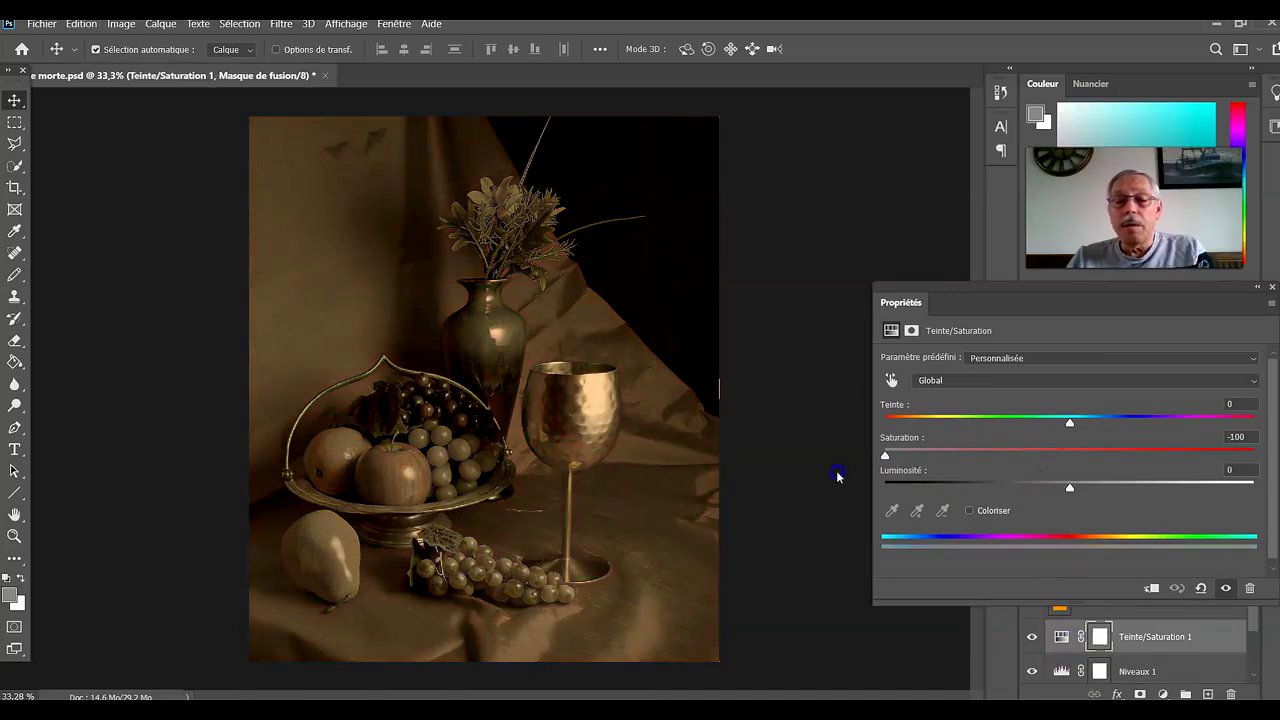
{"action": "left_click", "coordinate": [1271, 287]}
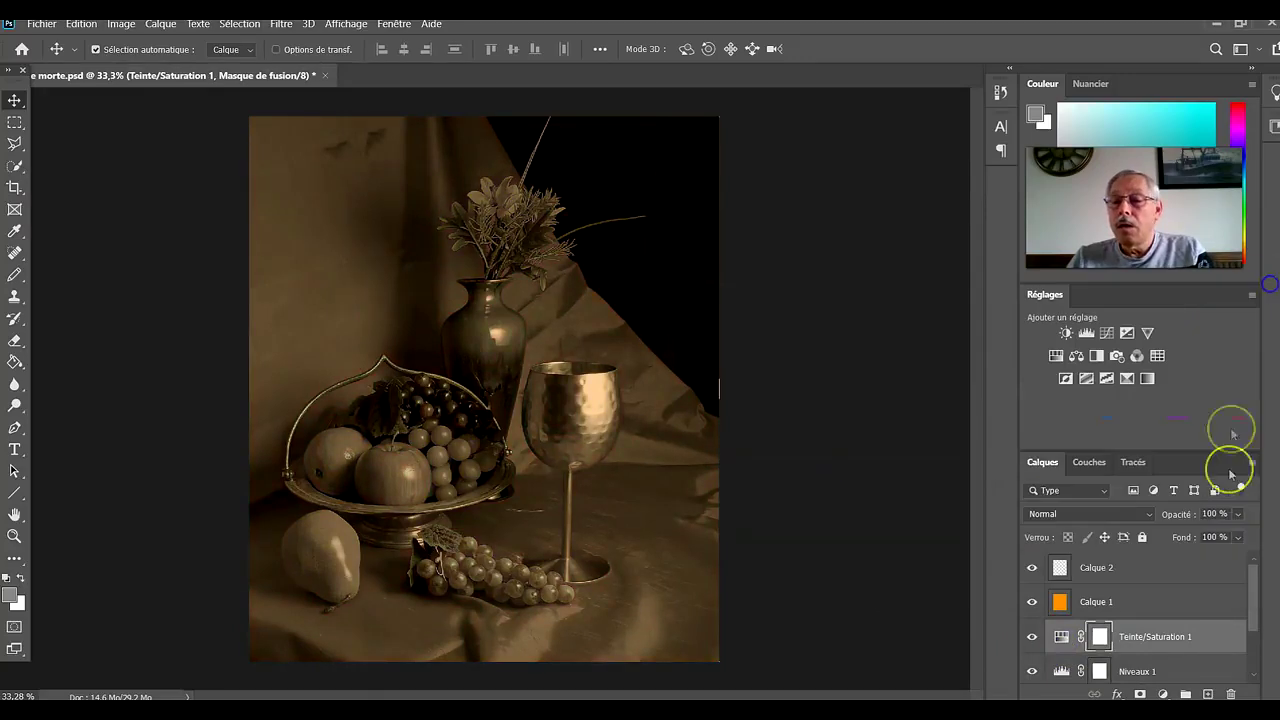
{"action": "left_click", "coordinate": [1033, 601]}
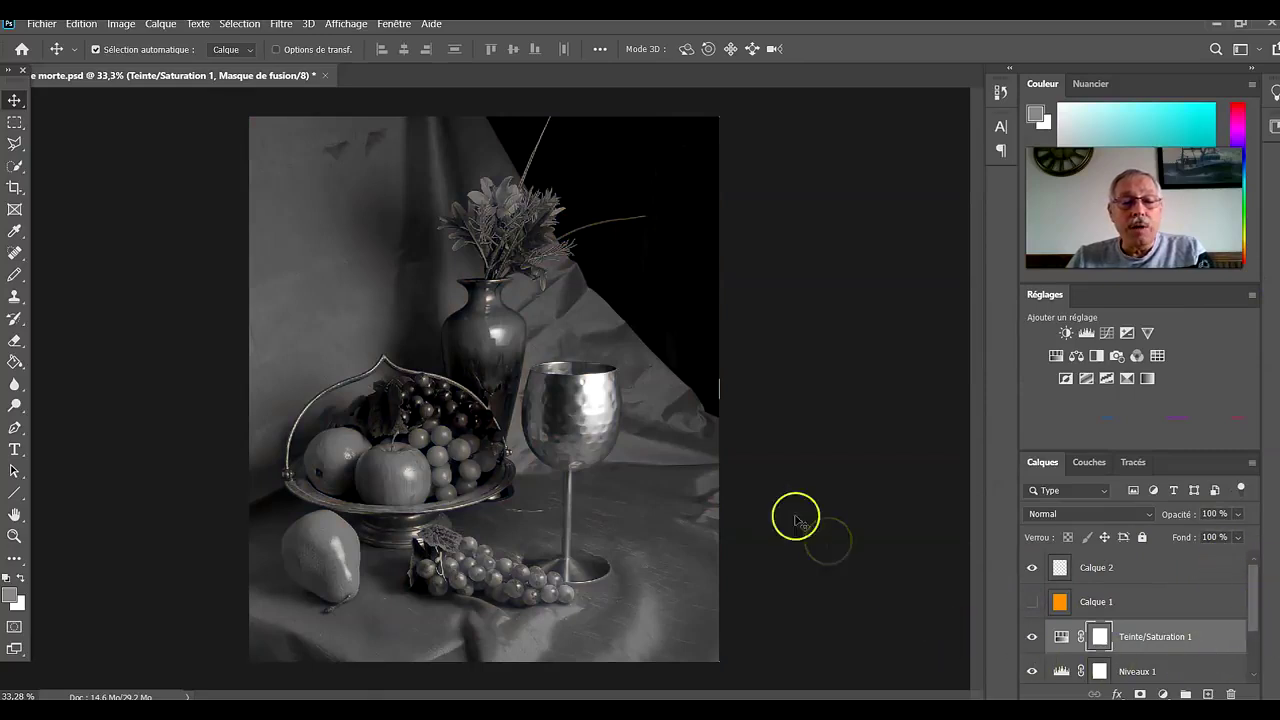
Save the black-and-white version as a JPEG copy named nature morte-NetB.jpg at quality 12 (Maximum).
{"action": "left_click", "coordinate": [53, 24]}
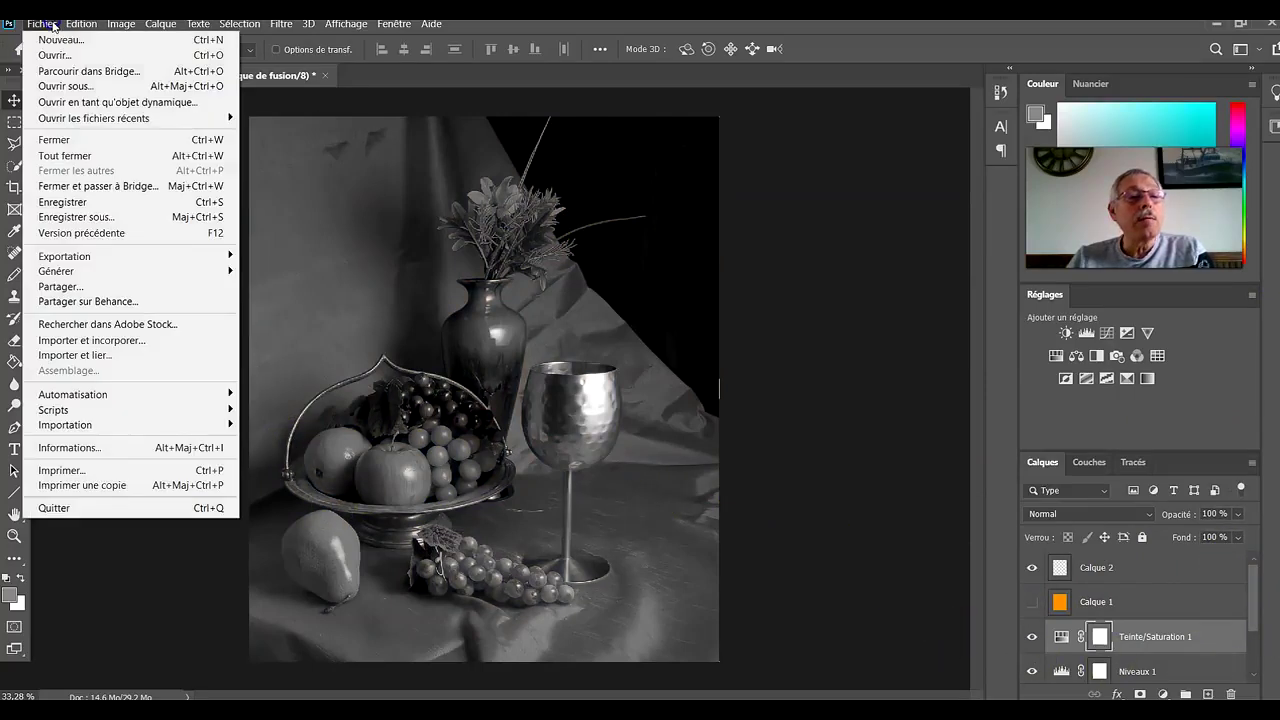
{"action": "left_click", "coordinate": [108, 218]}
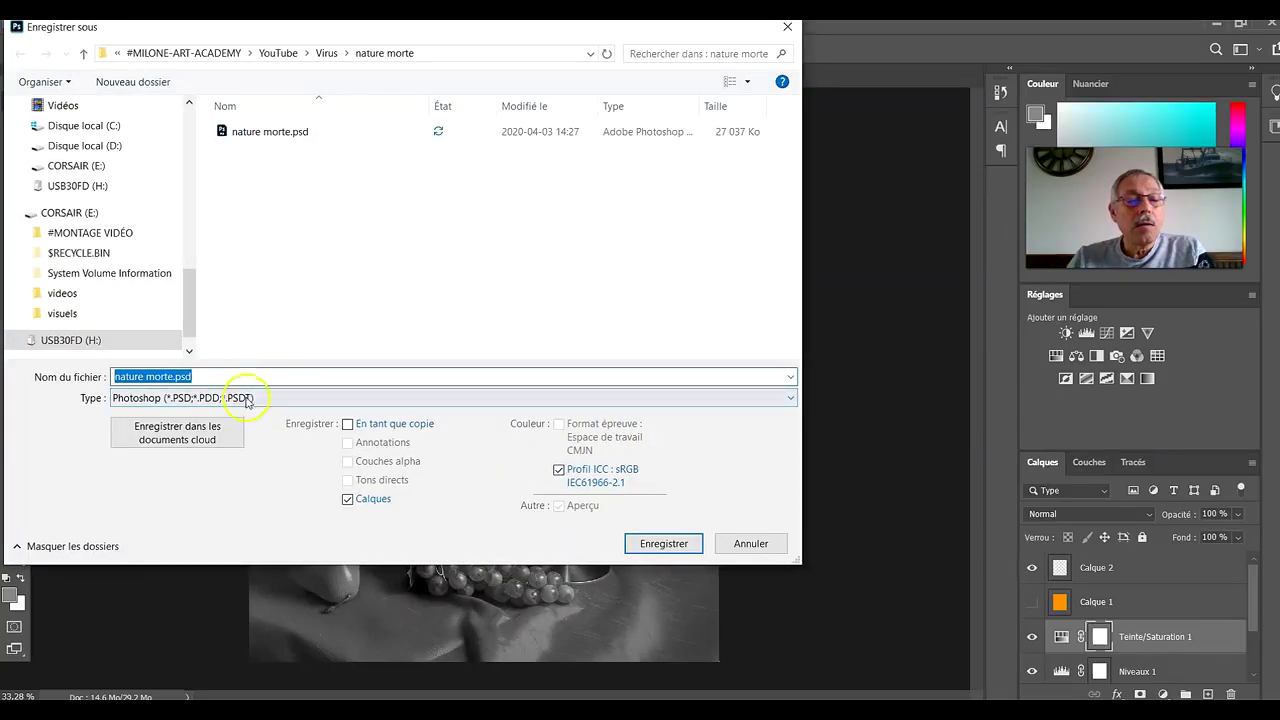
{"action": "left_click", "coordinate": [245, 398]}
{"action": "left_click", "coordinate": [197, 549]}
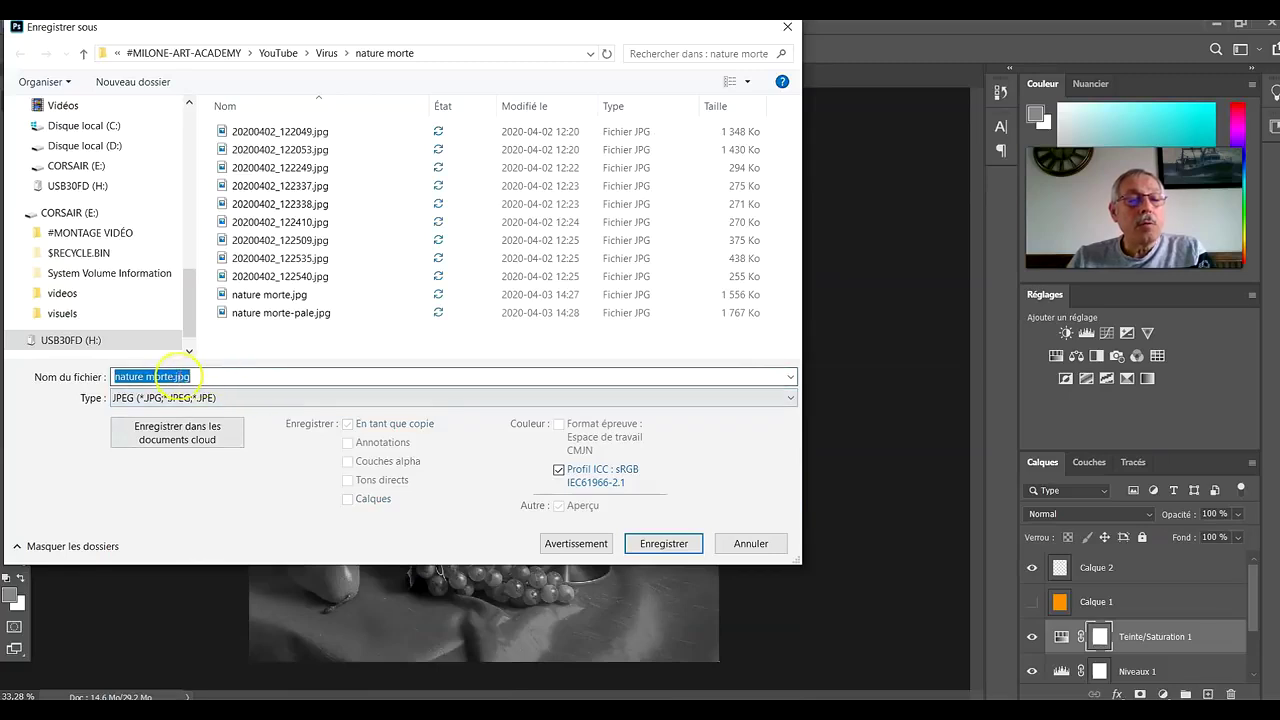
{"action": "left_click", "coordinate": [173, 376]}
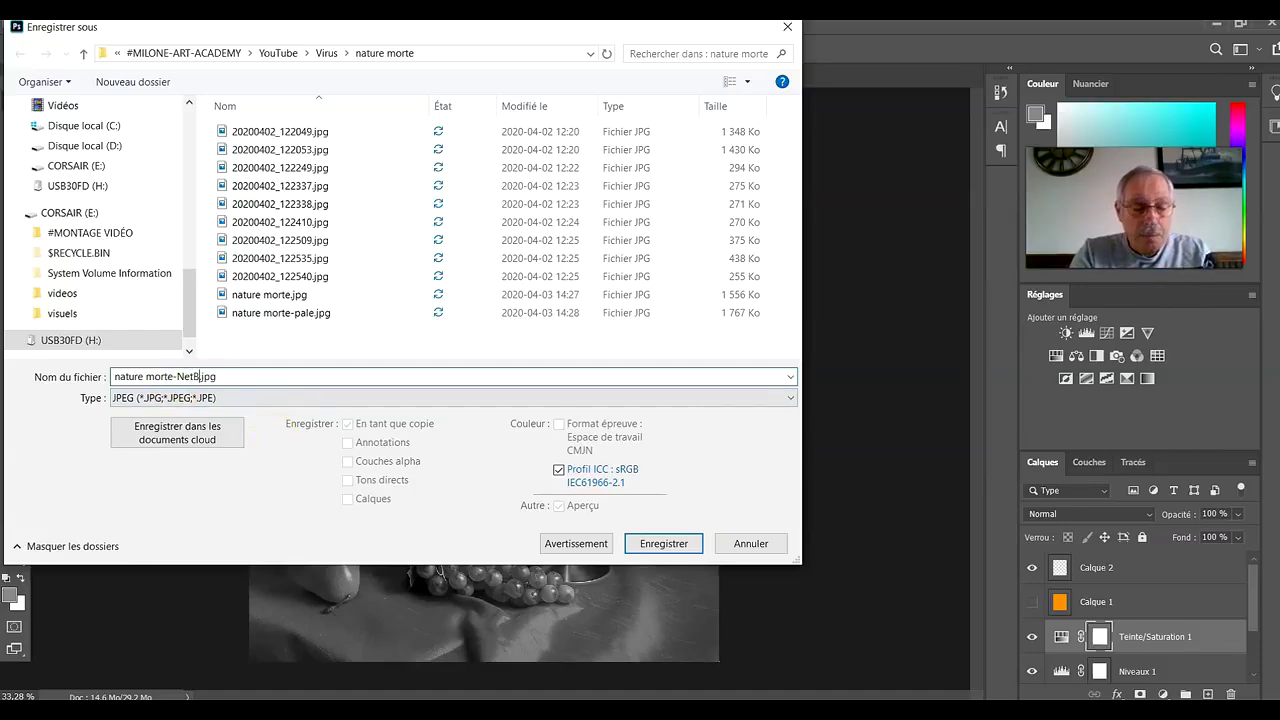
{"action": "left_click", "coordinate": [659, 543]}
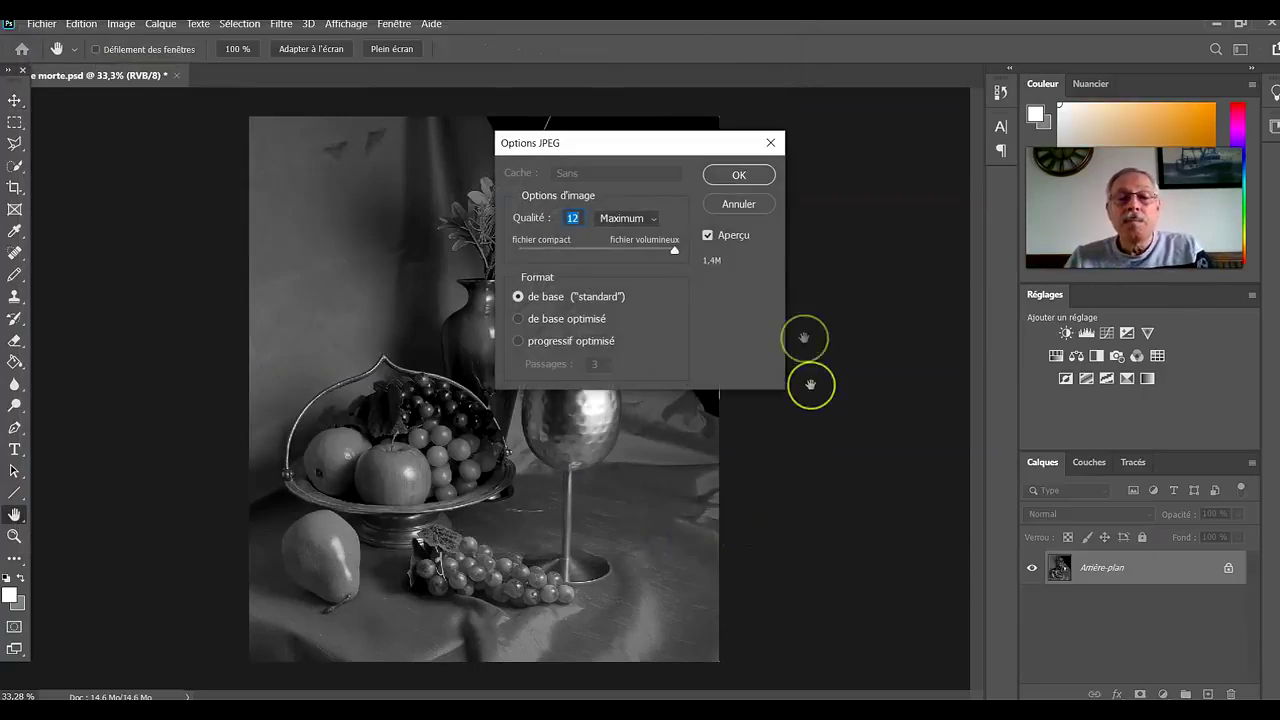
{"action": "left_click", "coordinate": [738, 177]}
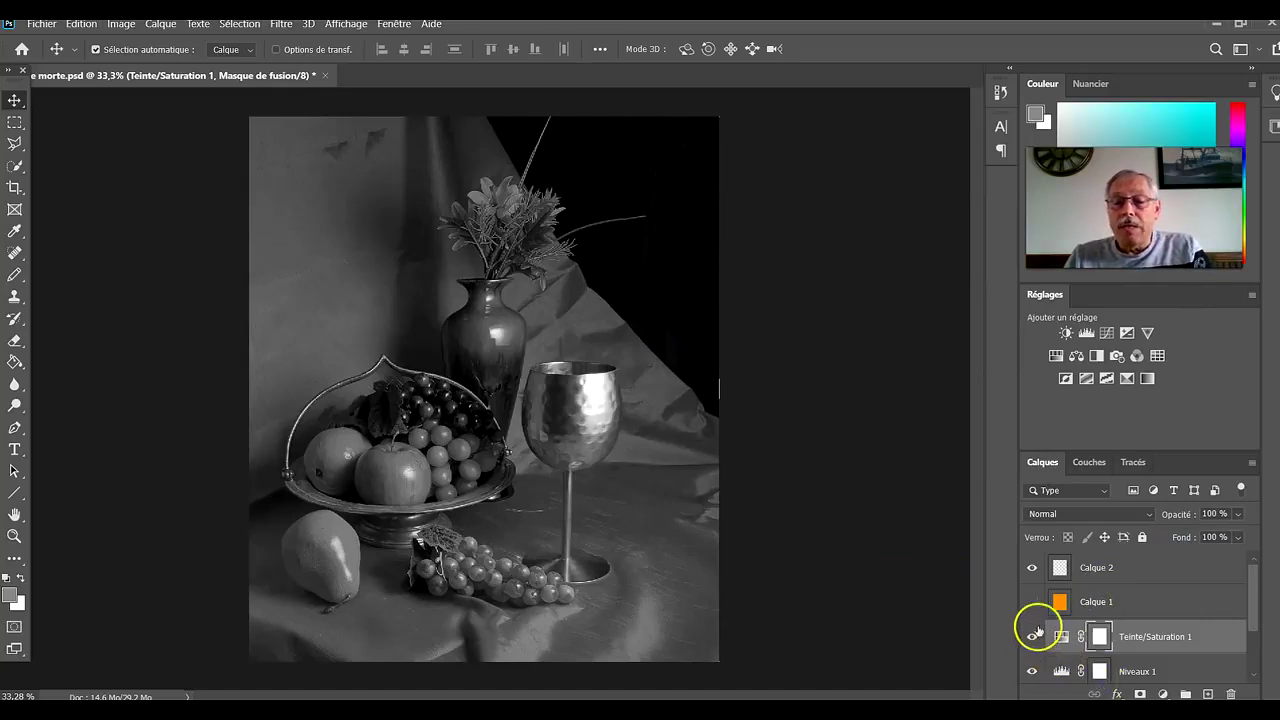
{"action": "scroll", "coordinate": [1060, 615], "scroll_direction": "down", "scroll_amount": 2}
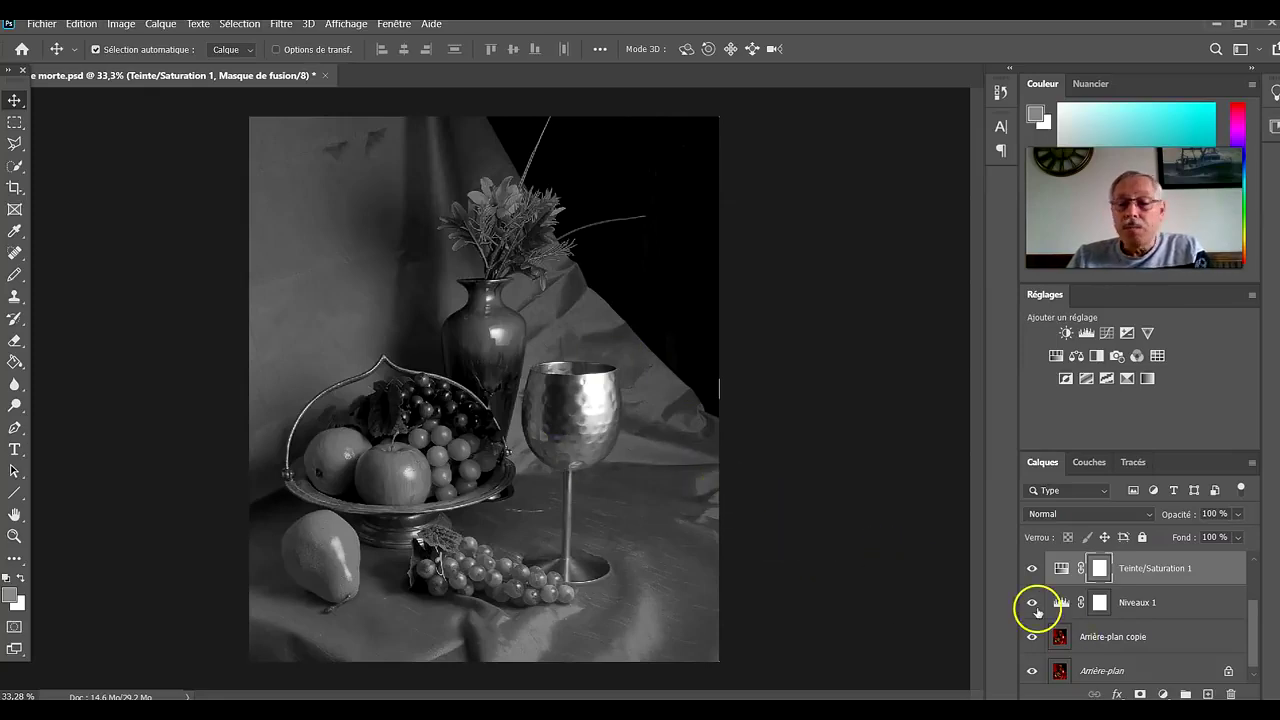
{"action": "scroll", "coordinate": [1180, 615], "scroll_direction": "up", "scroll_amount": 1}
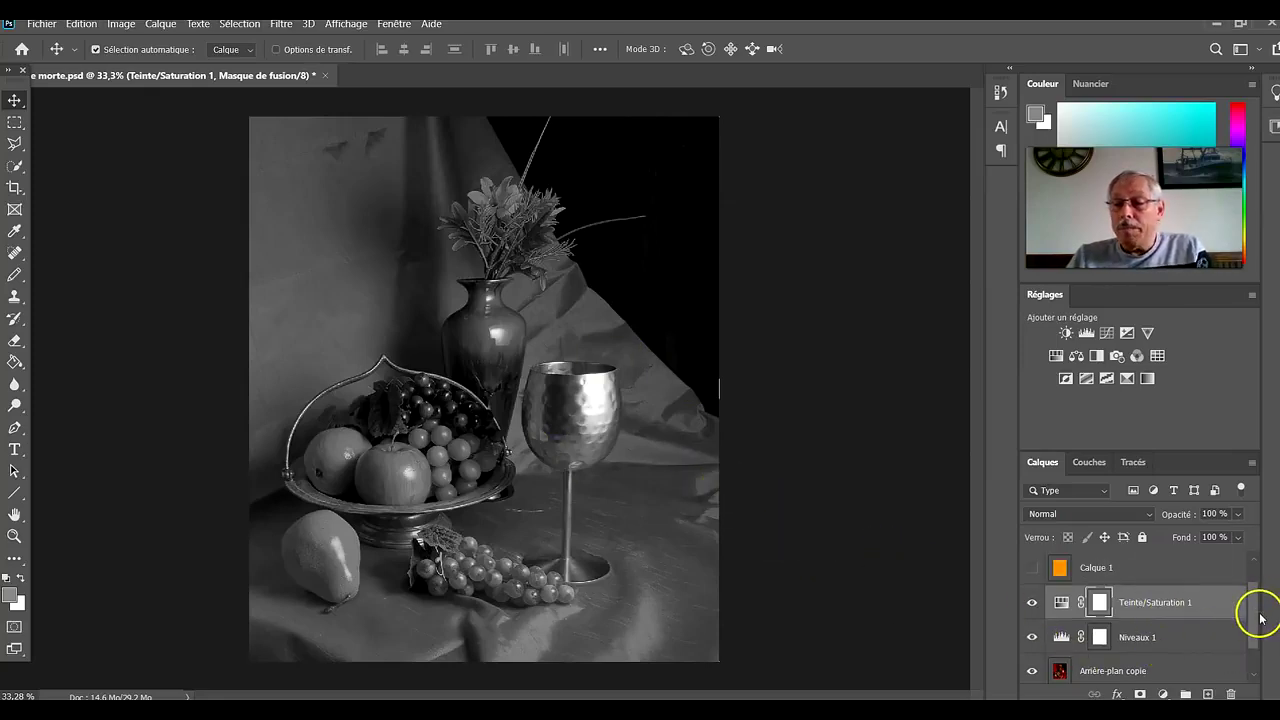
Set the ruler units to Centimètres in the Unités et règles preferences and return to the Crop tool.
{"action": "left_click_drag", "start_coordinate": [1257, 620], "coordinate": [1258, 553]}
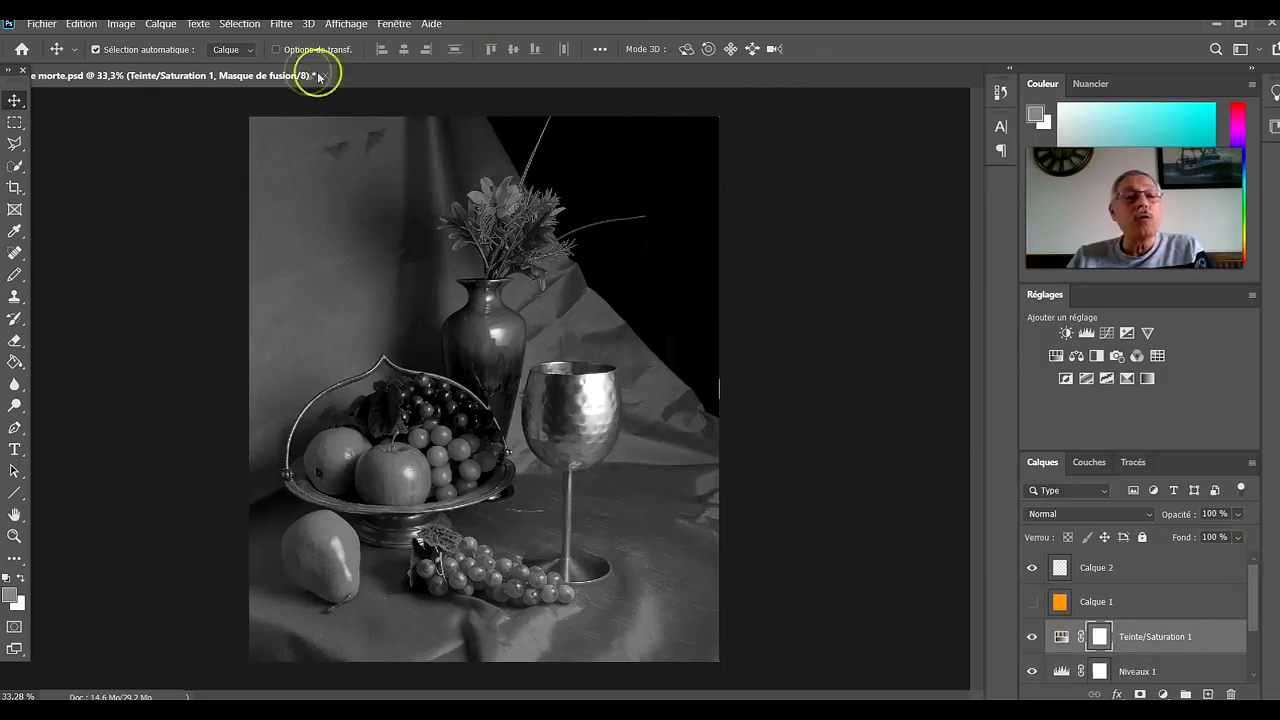
{"action": "left_click", "coordinate": [12, 188]}
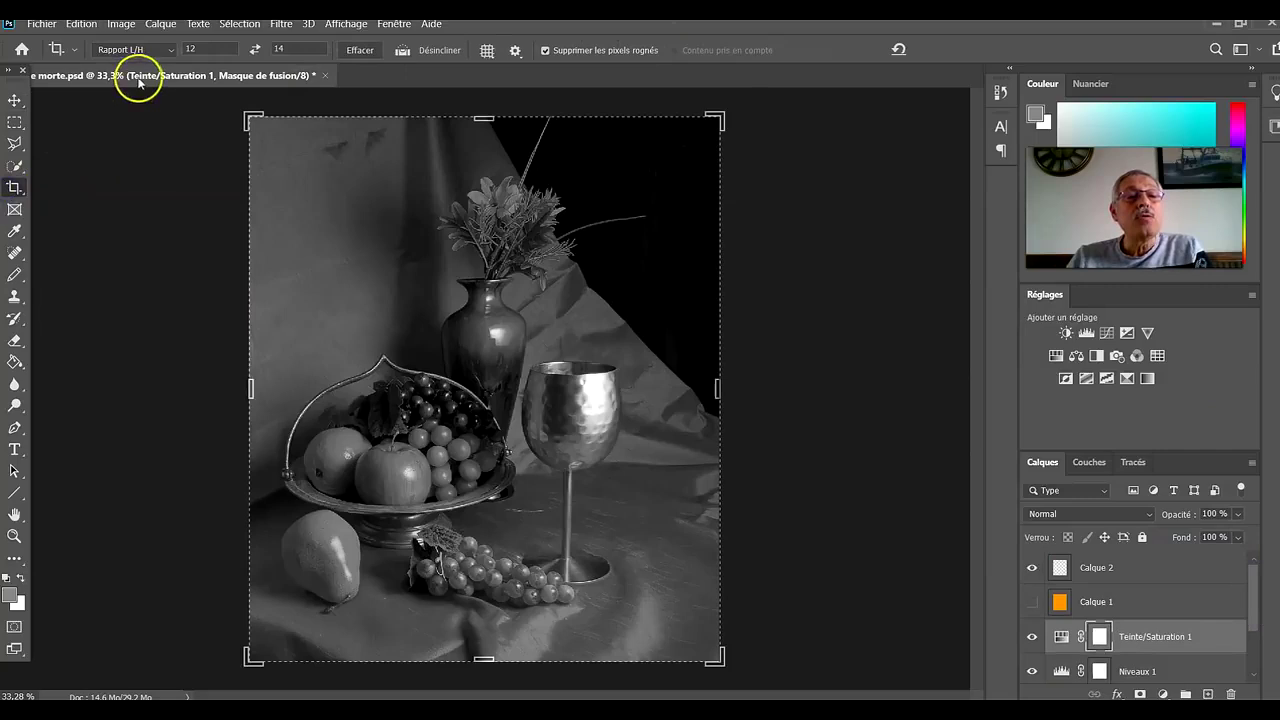
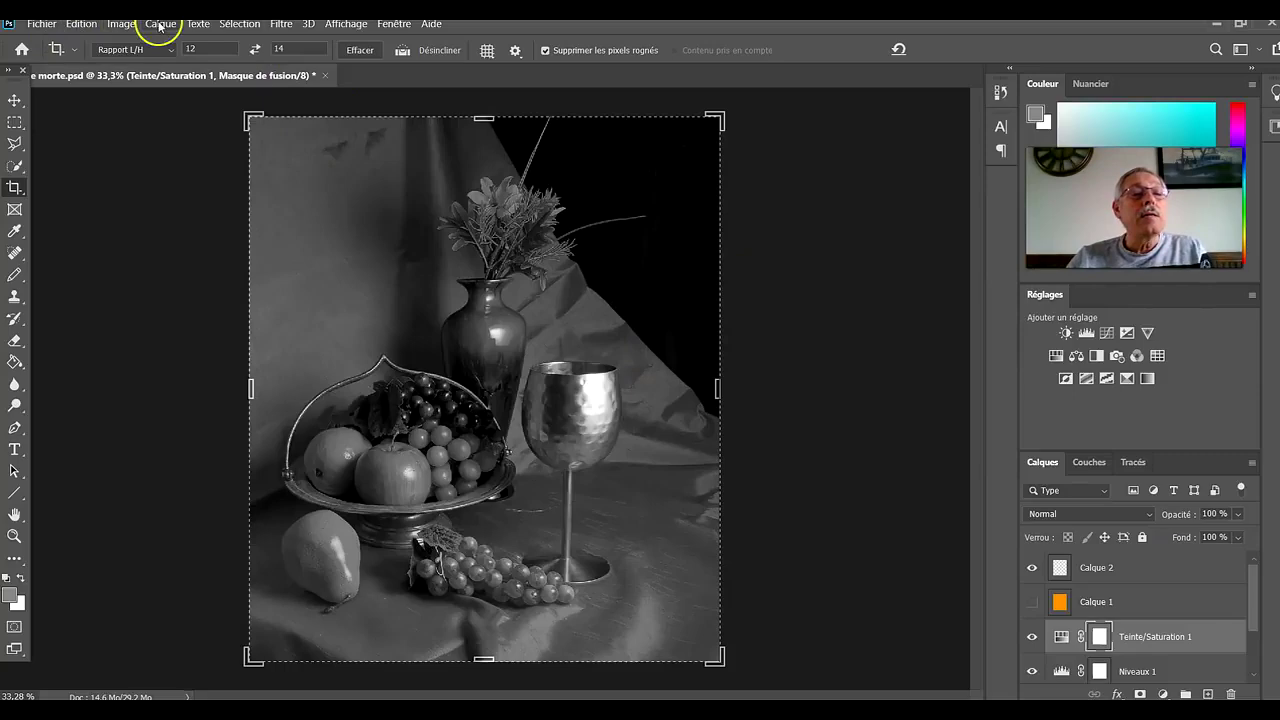
{"action": "left_click", "coordinate": [40, 24]}
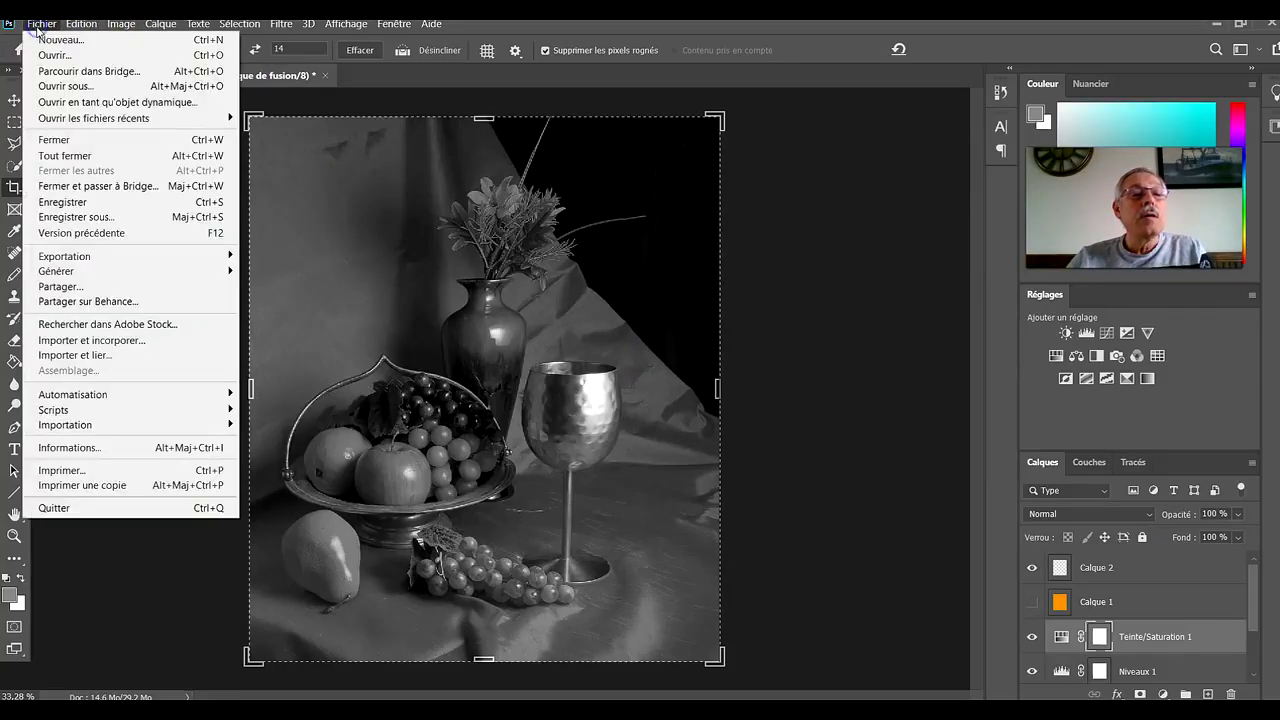
{"action": "mouse_move", "coordinate": [80, 24]}
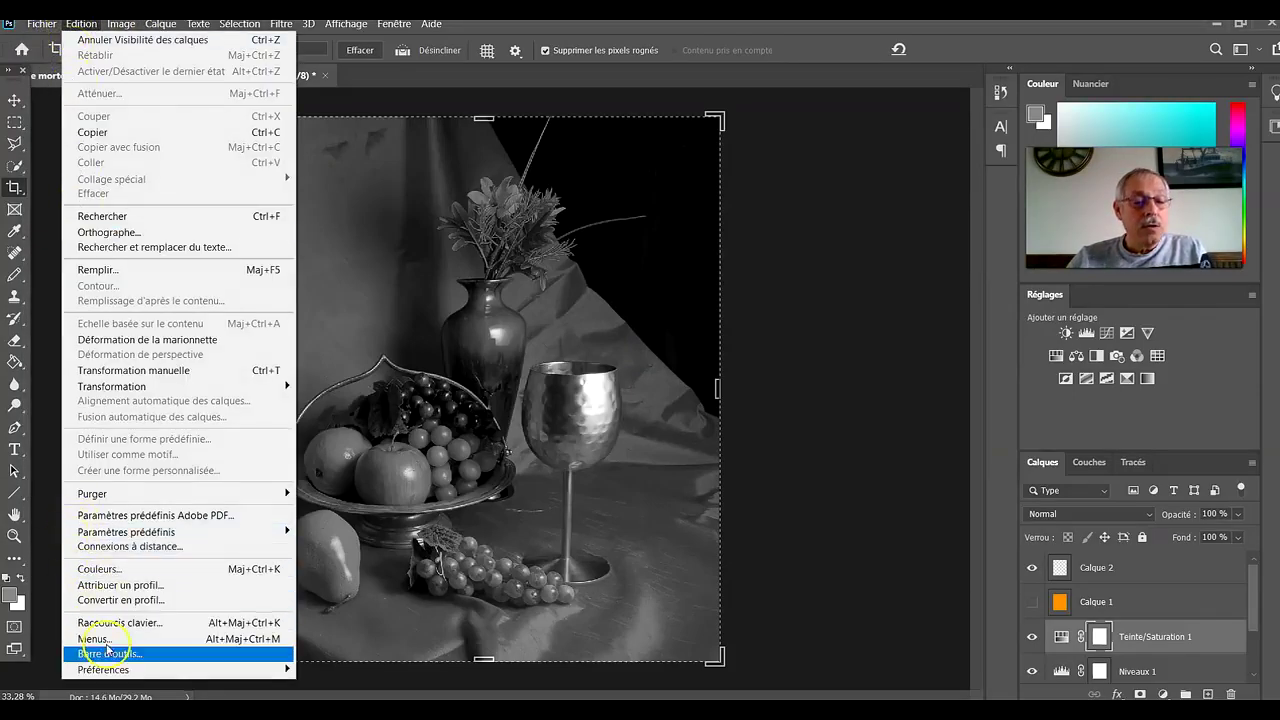
{"action": "mouse_move", "coordinate": [104, 669]}
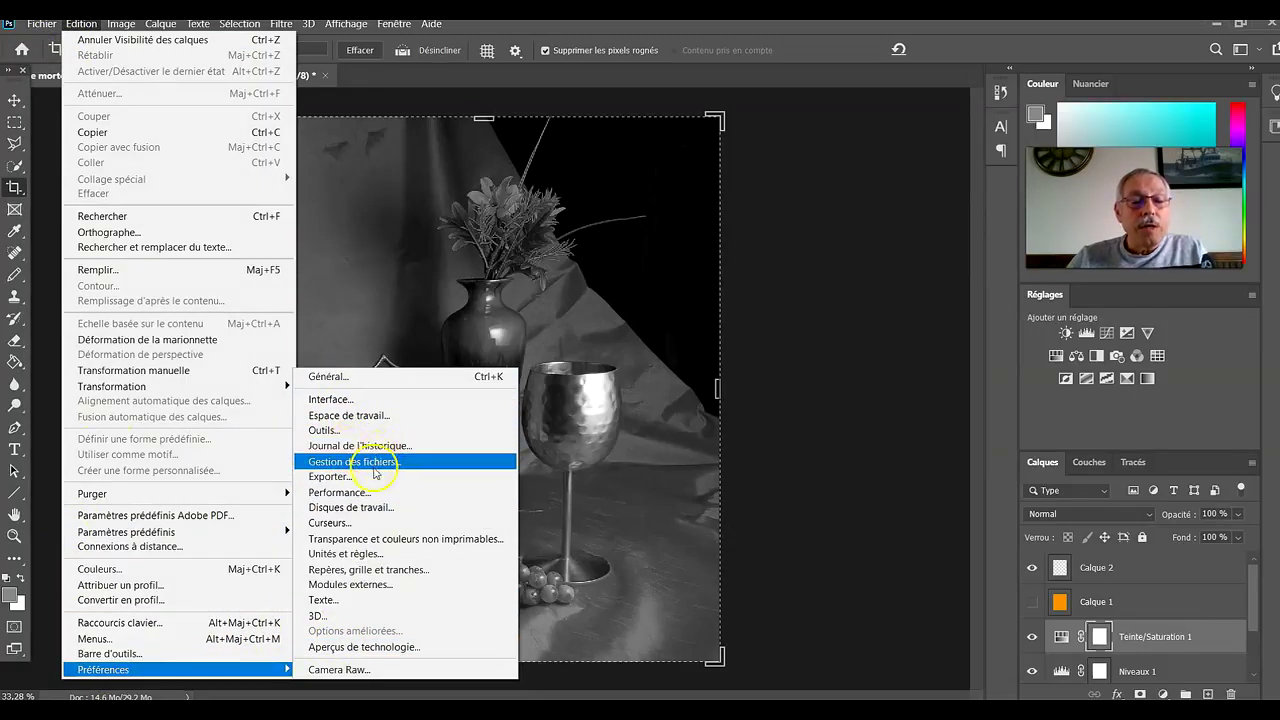
{"action": "left_click", "coordinate": [345, 555]}
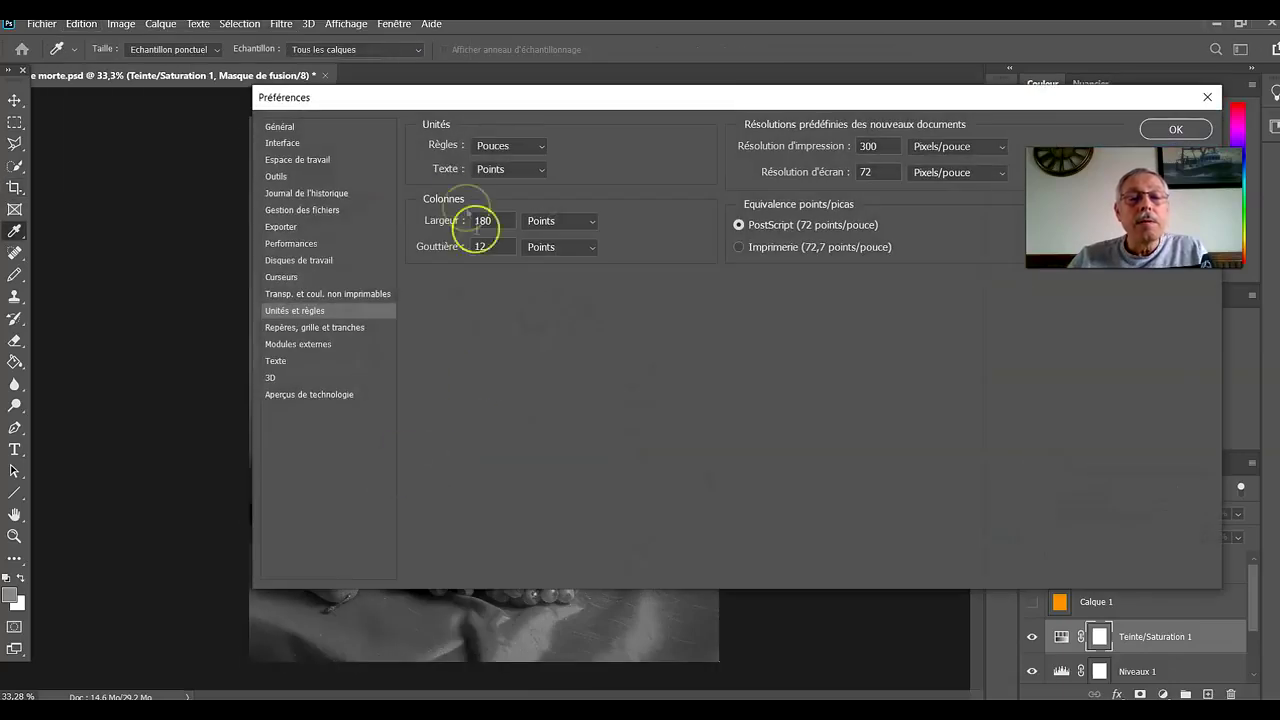
{"action": "left_click", "coordinate": [498, 150]}
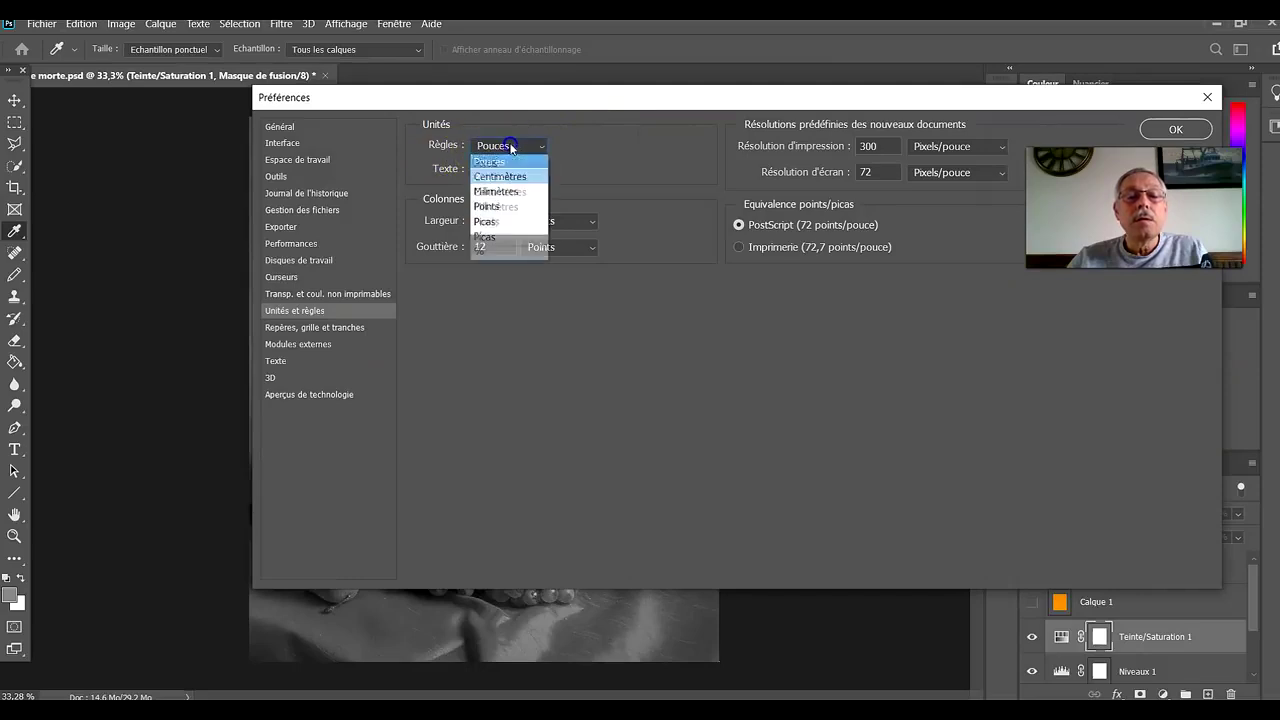
{"action": "left_click", "coordinate": [500, 192]}
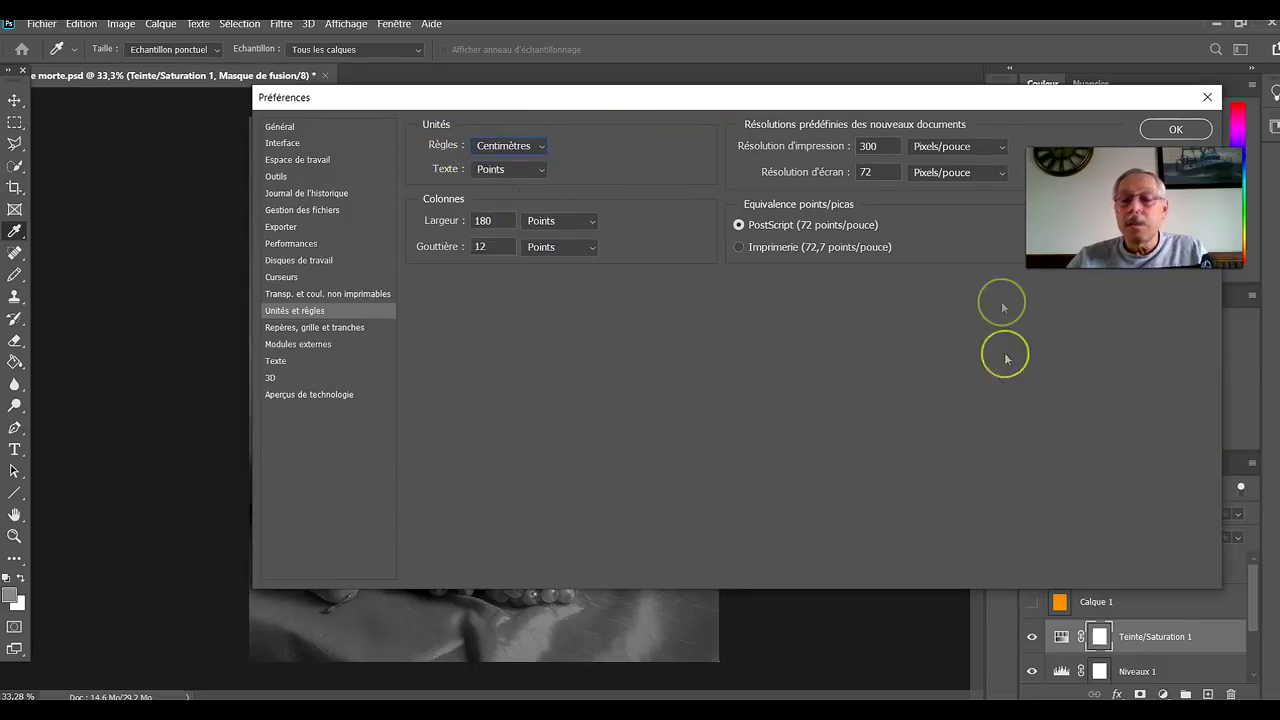
{"action": "left_click", "coordinate": [1175, 128]}
{"action": "key", "text": "c"}
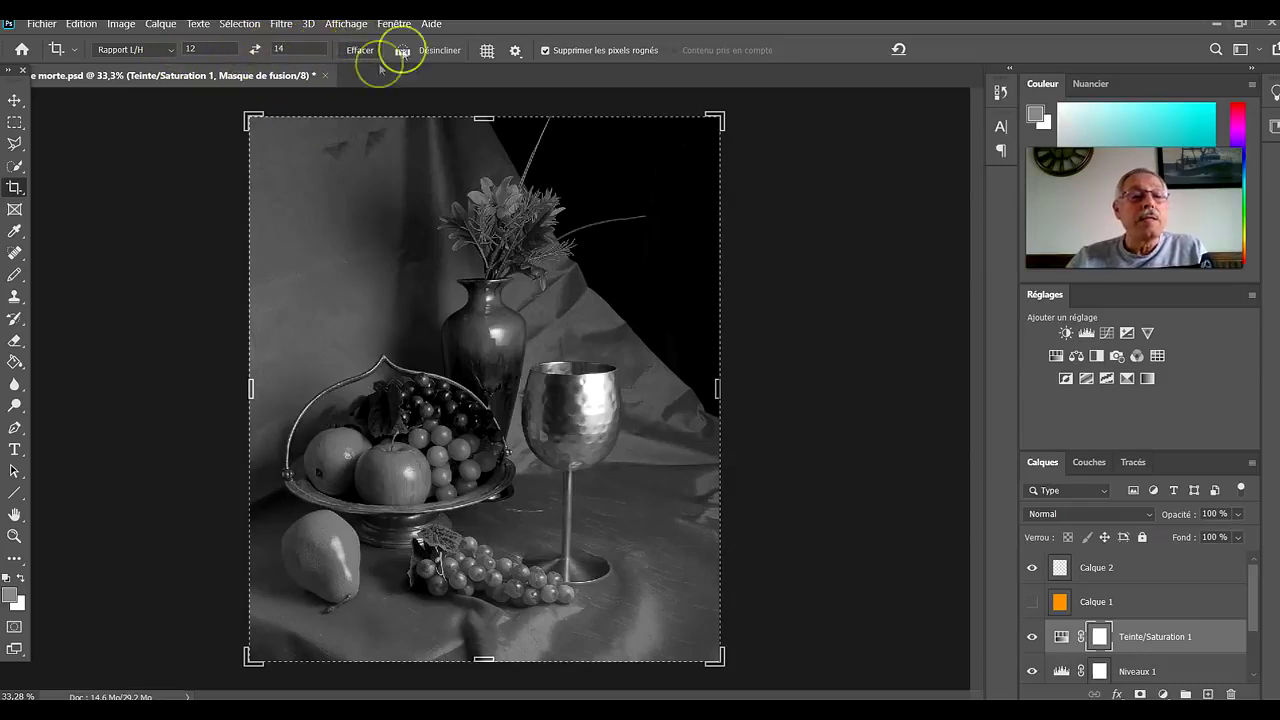
Show the rulers, and set the toolbox to two columns placed just clear of the vertical ruler, with no crop pending.
{"action": "left_click", "coordinate": [345, 25]}
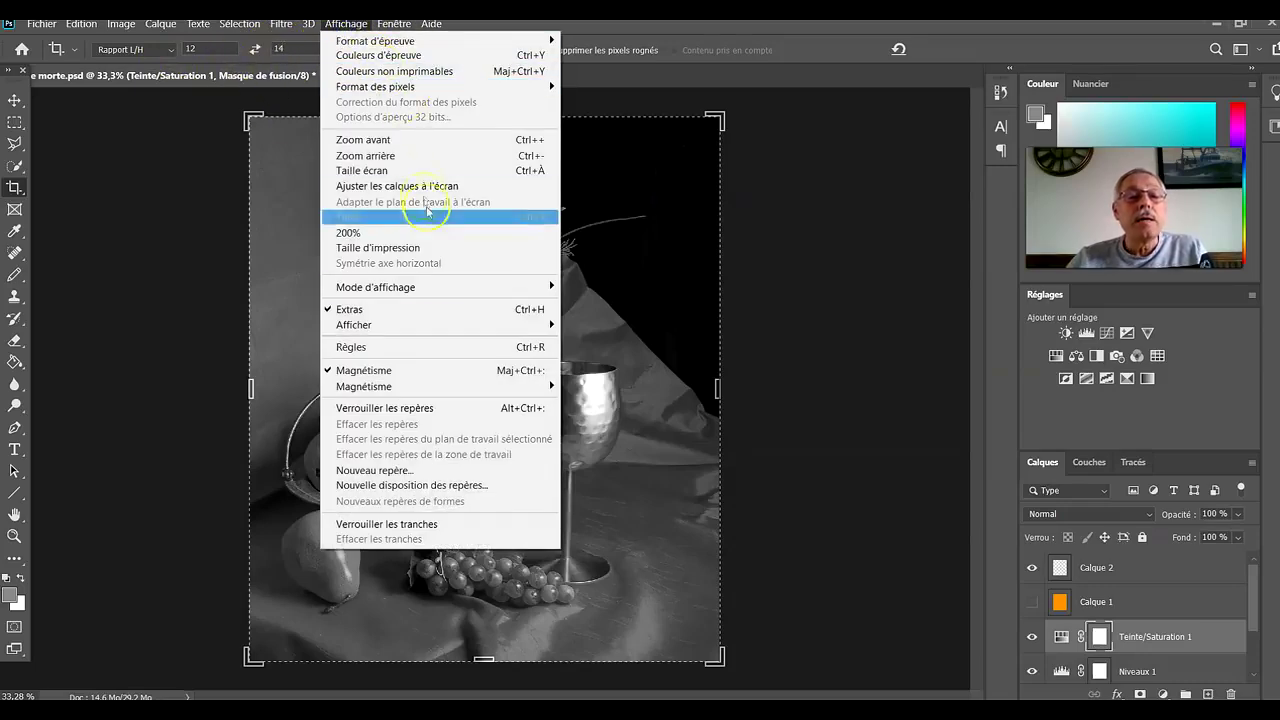
{"action": "left_click", "coordinate": [385, 347]}
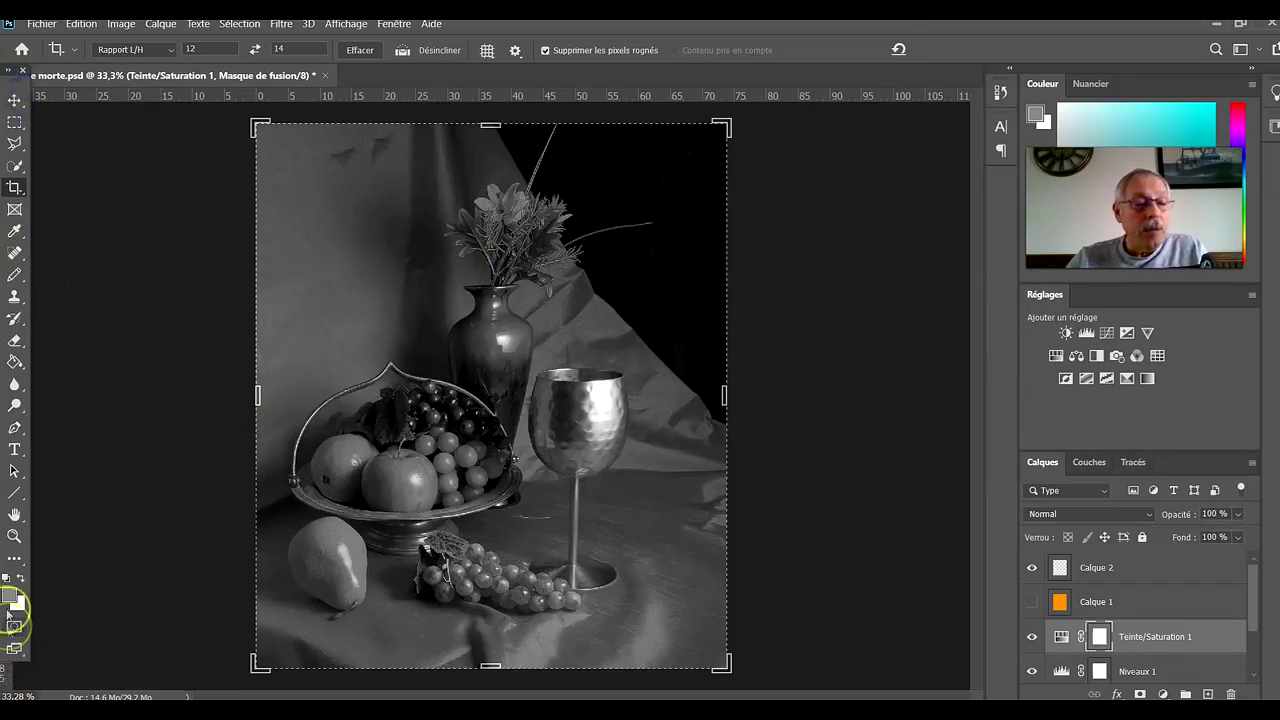
{"action": "left_click", "coordinate": [7, 72]}
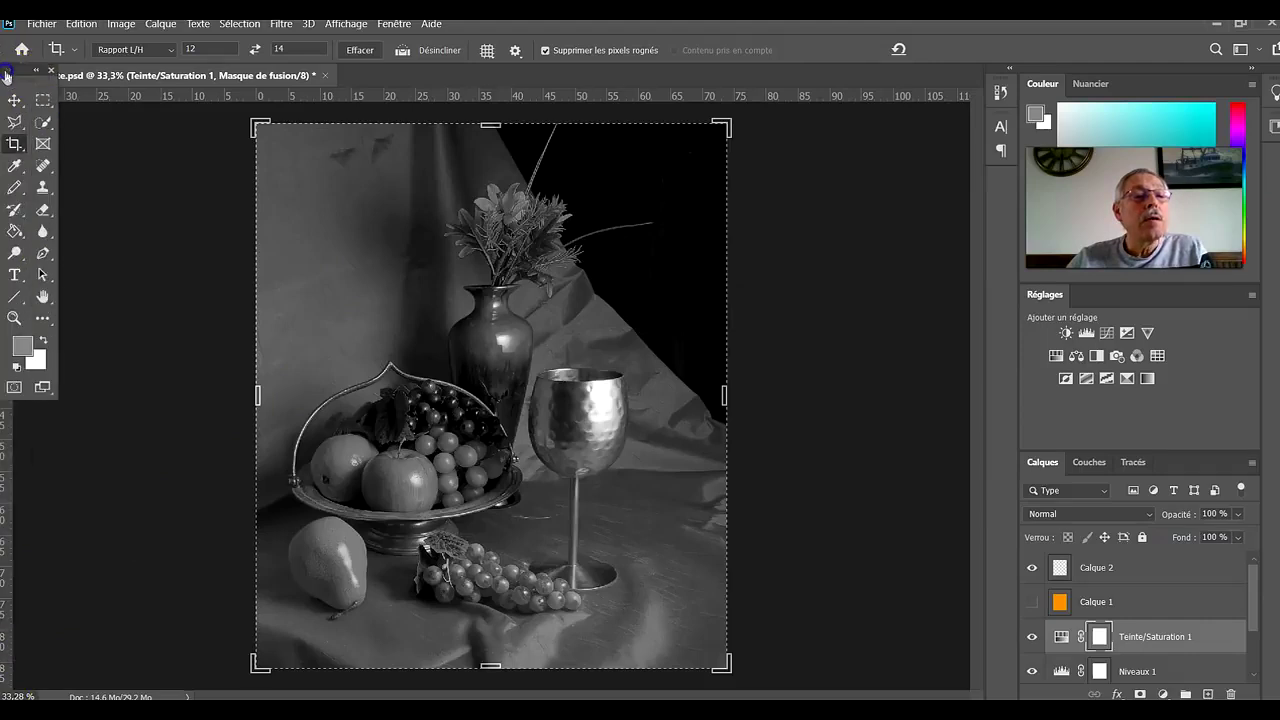
{"action": "left_click_drag", "start_coordinate": [24, 72], "coordinate": [93, 152]}
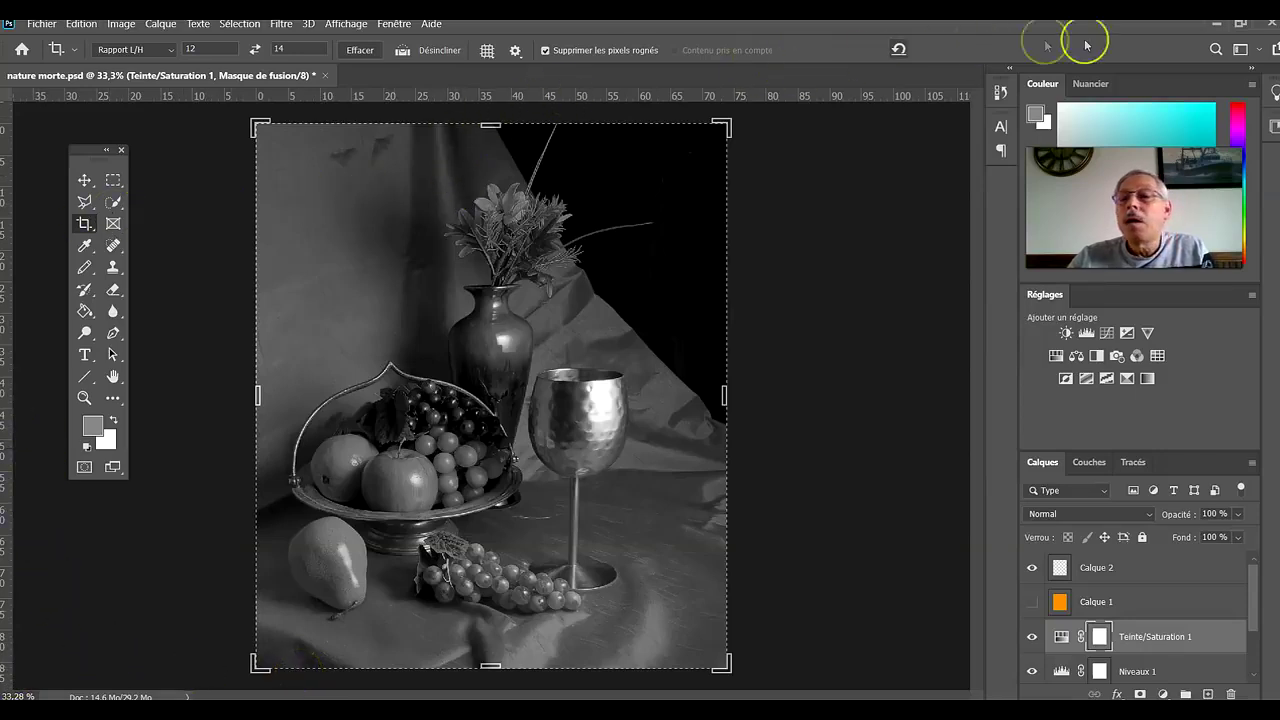
{"action": "left_click", "coordinate": [1240, 25]}
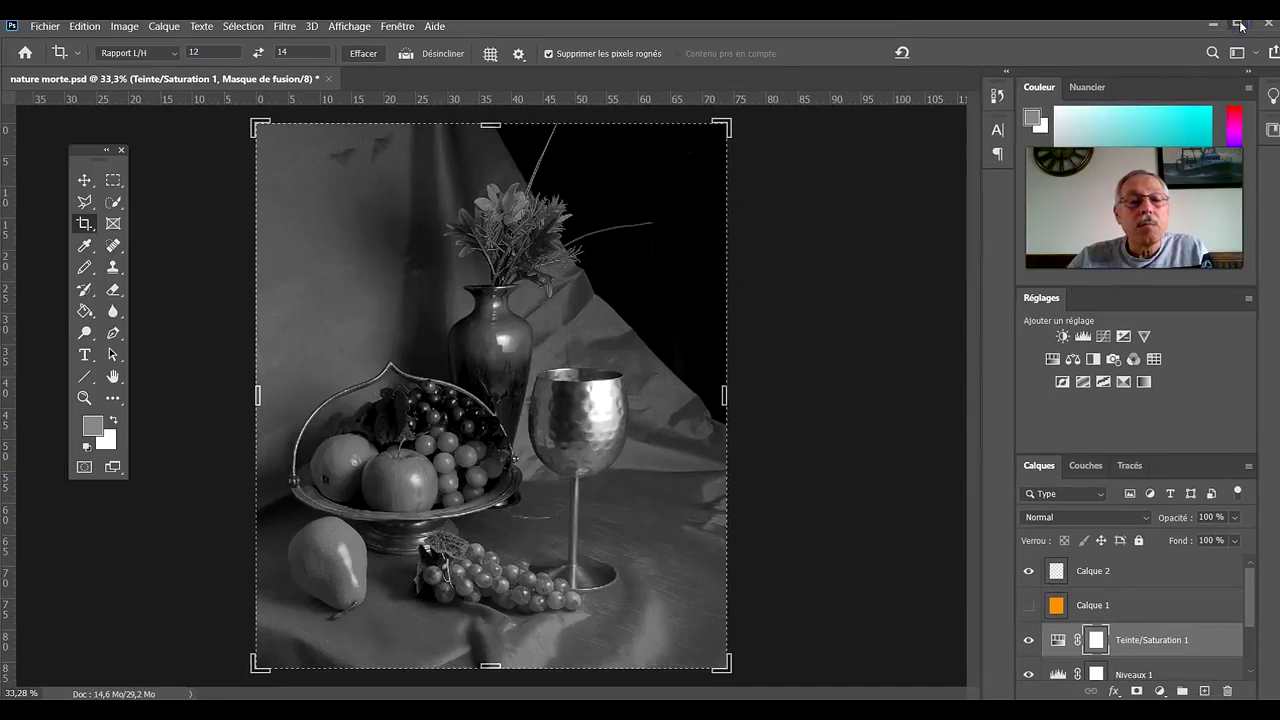
{"action": "left_click", "coordinate": [300, 670]}
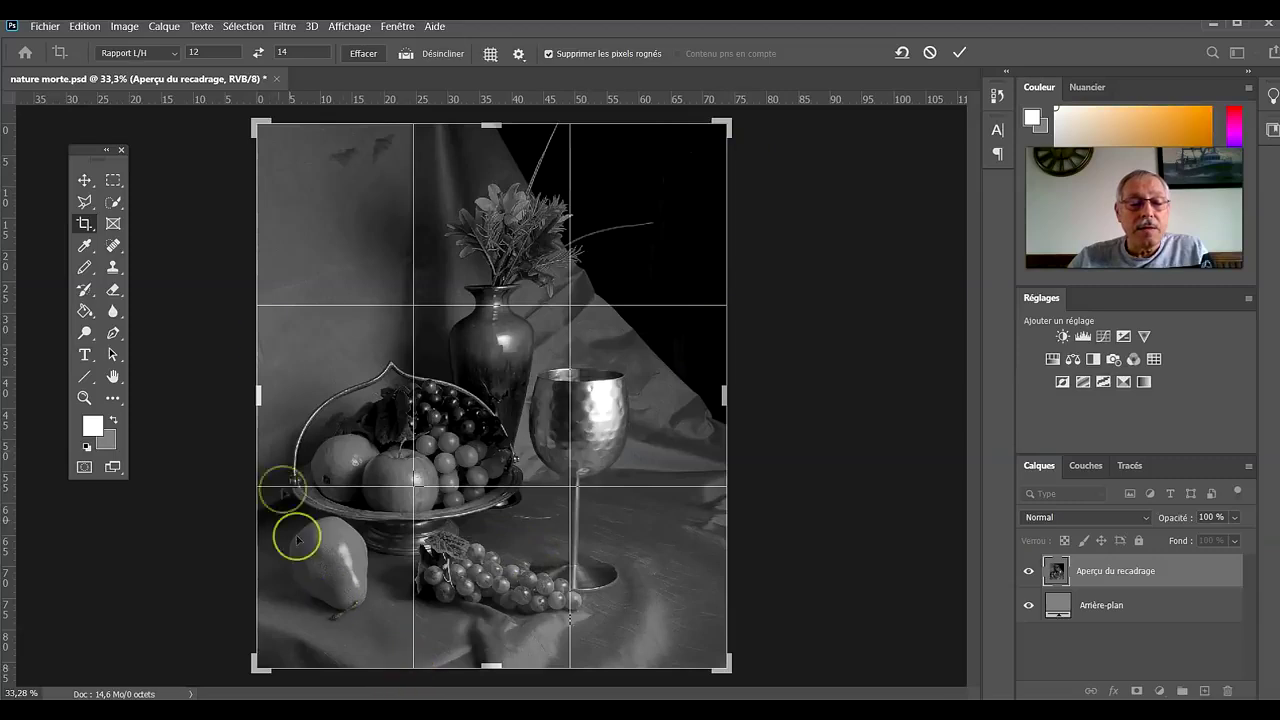
{"action": "left_click_drag", "start_coordinate": [80, 149], "coordinate": [36, 117]}
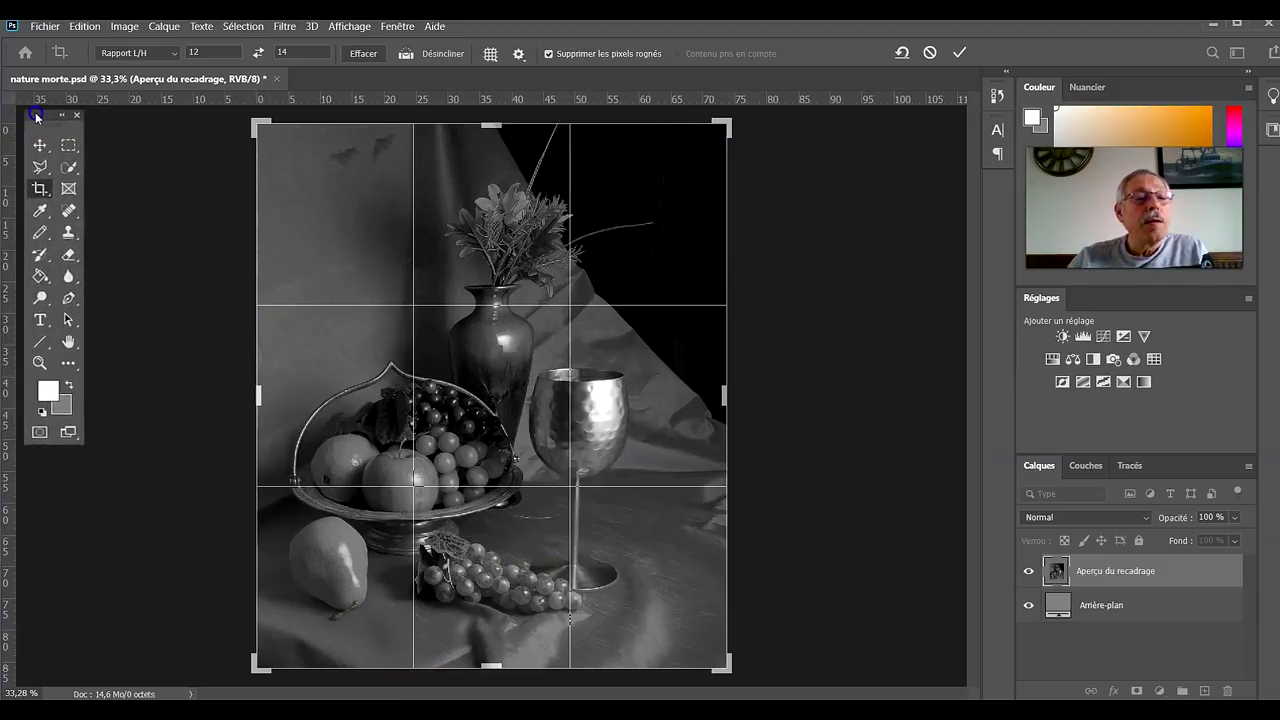
{"action": "left_click", "coordinate": [123, 26]}
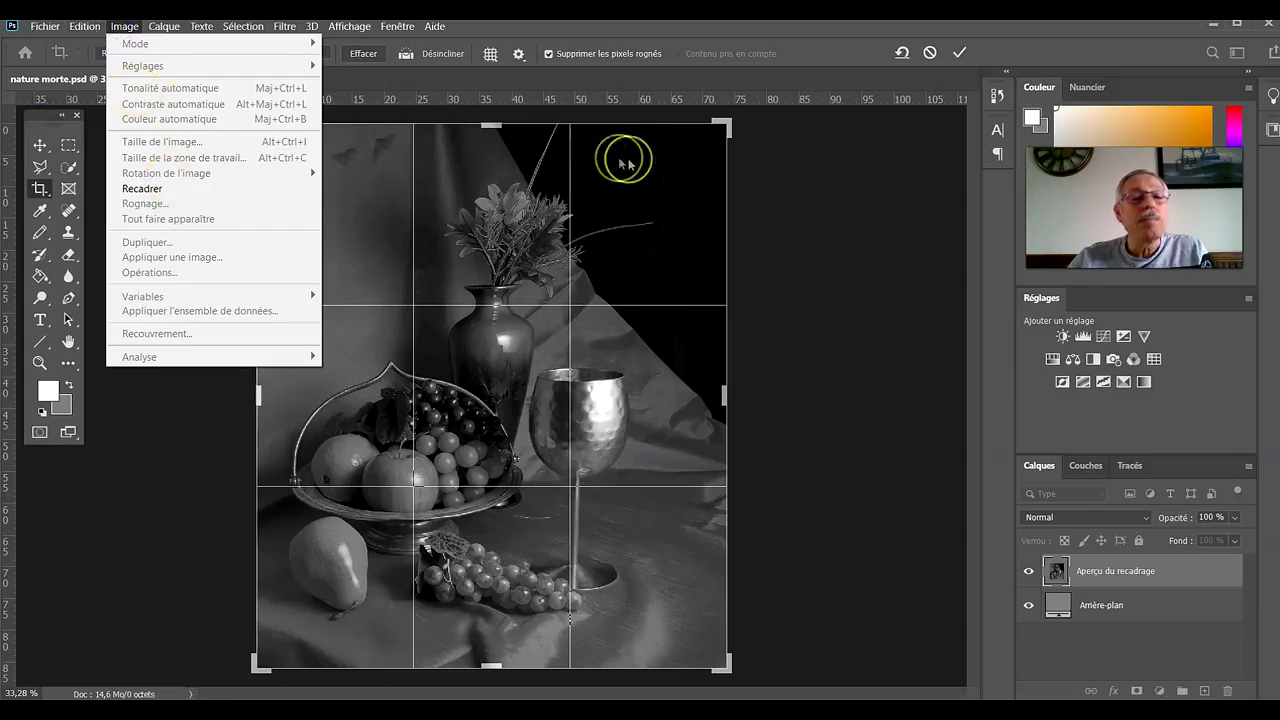
{"action": "left_click", "coordinate": [929, 52]}
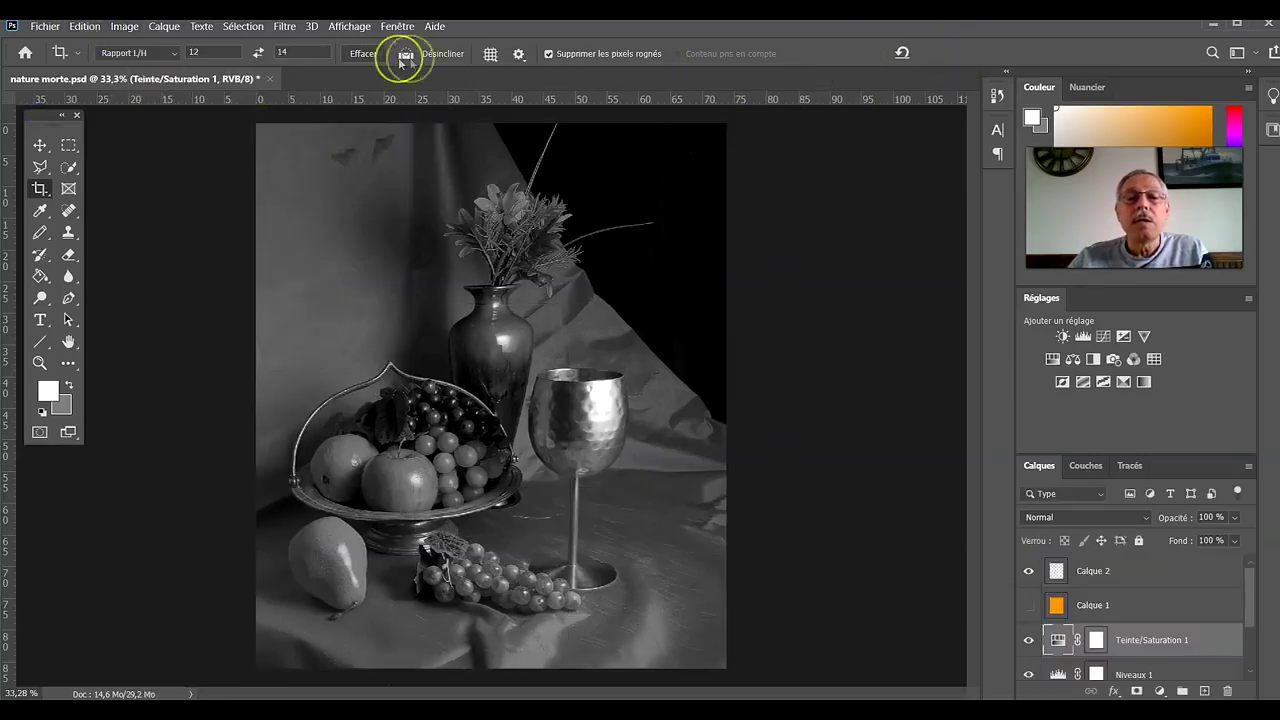
Check the image size in inches and pixels, and set the width to 12 Pouces with the proportions linked.
{"action": "left_click", "coordinate": [127, 27]}
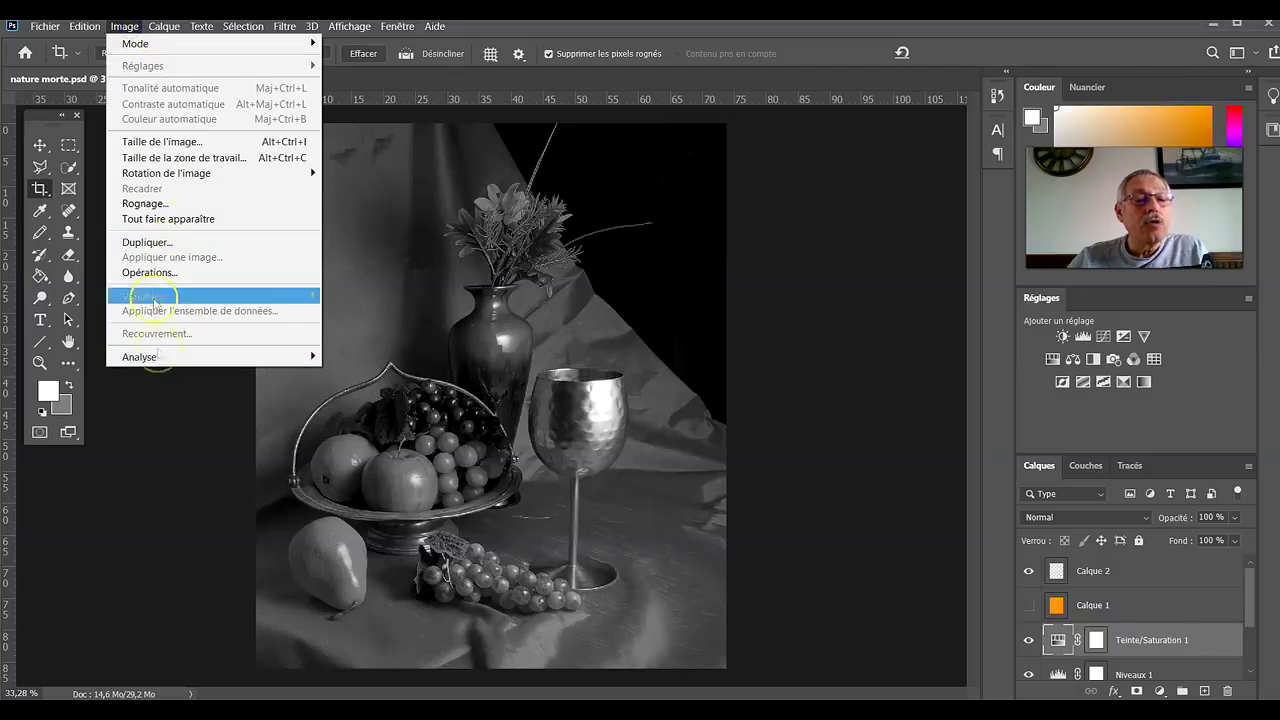
{"action": "left_click", "coordinate": [170, 141]}
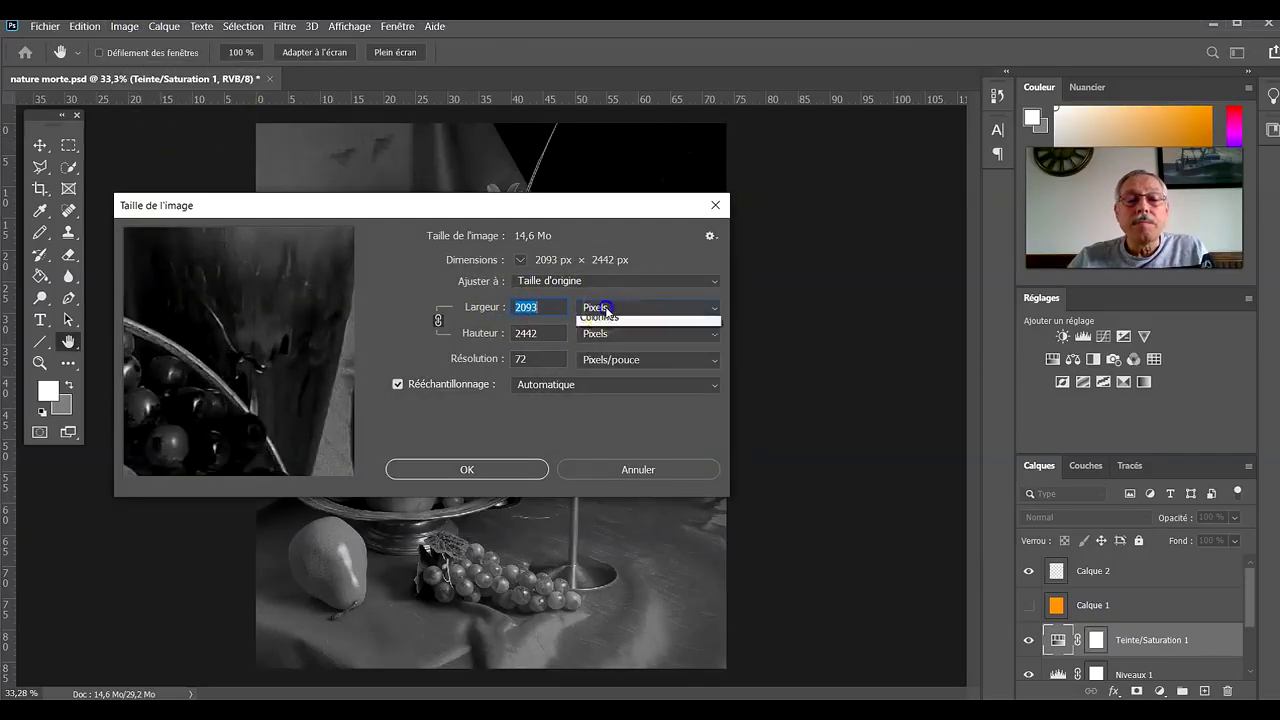
{"action": "left_click", "coordinate": [605, 310]}
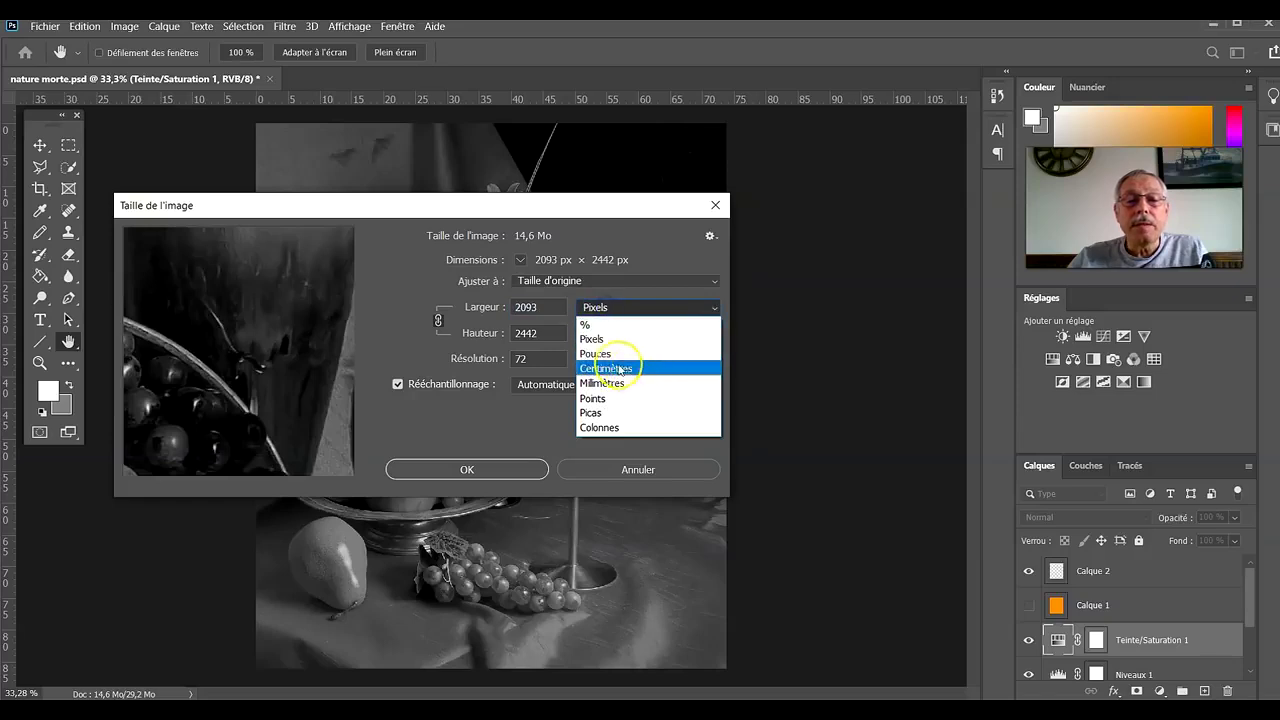
{"action": "left_click", "coordinate": [600, 354]}
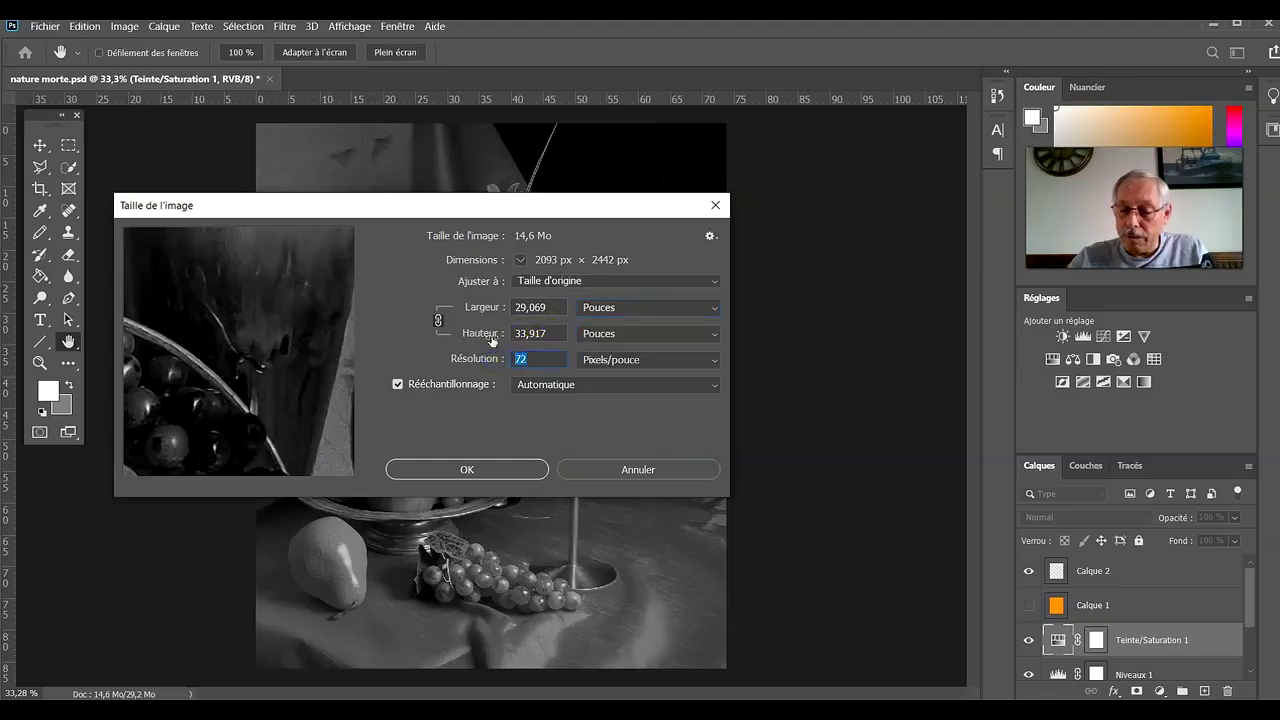
{"action": "left_click", "coordinate": [598, 312]}
{"action": "left_click", "coordinate": [598, 323]}
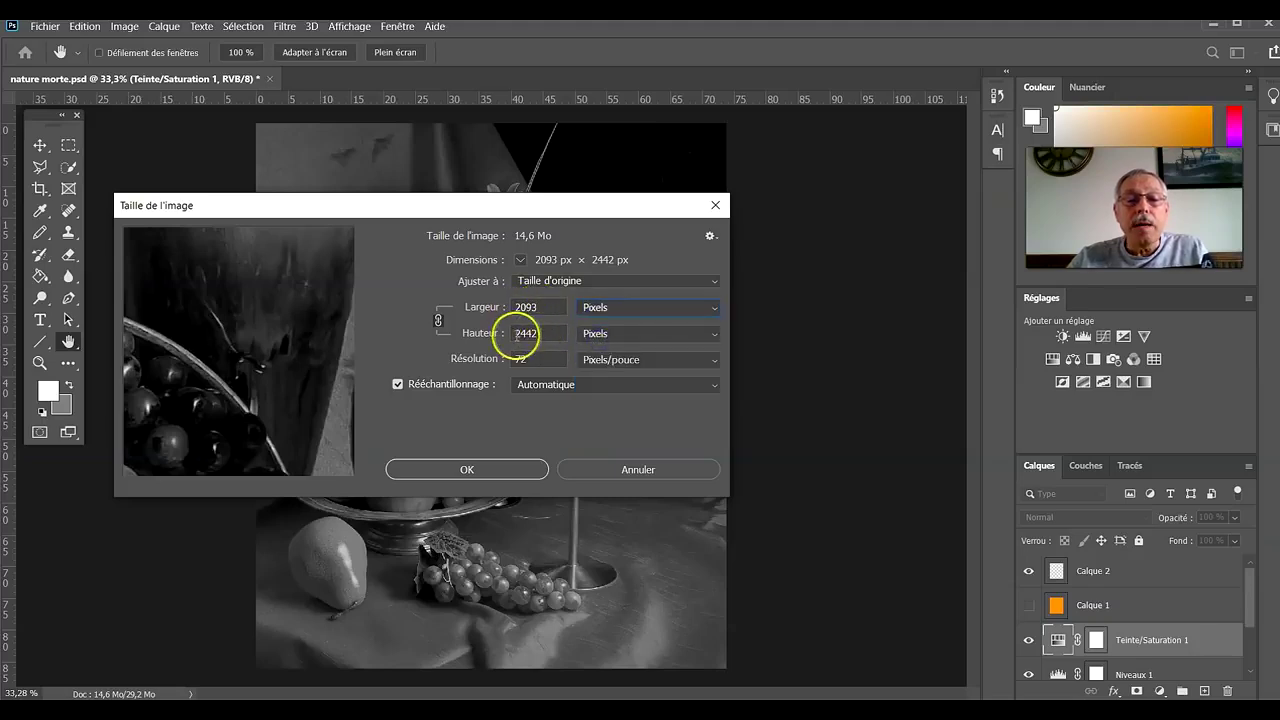
{"action": "left_click", "coordinate": [594, 312]}
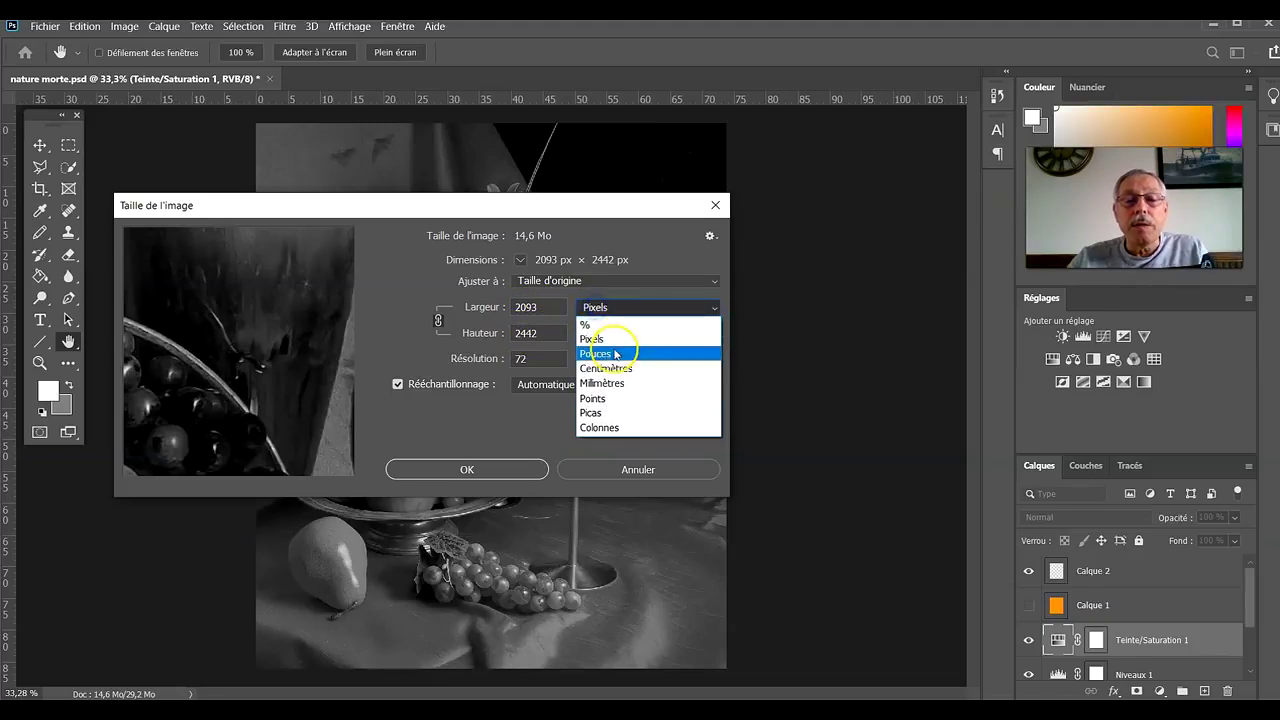
{"action": "left_click", "coordinate": [609, 354]}
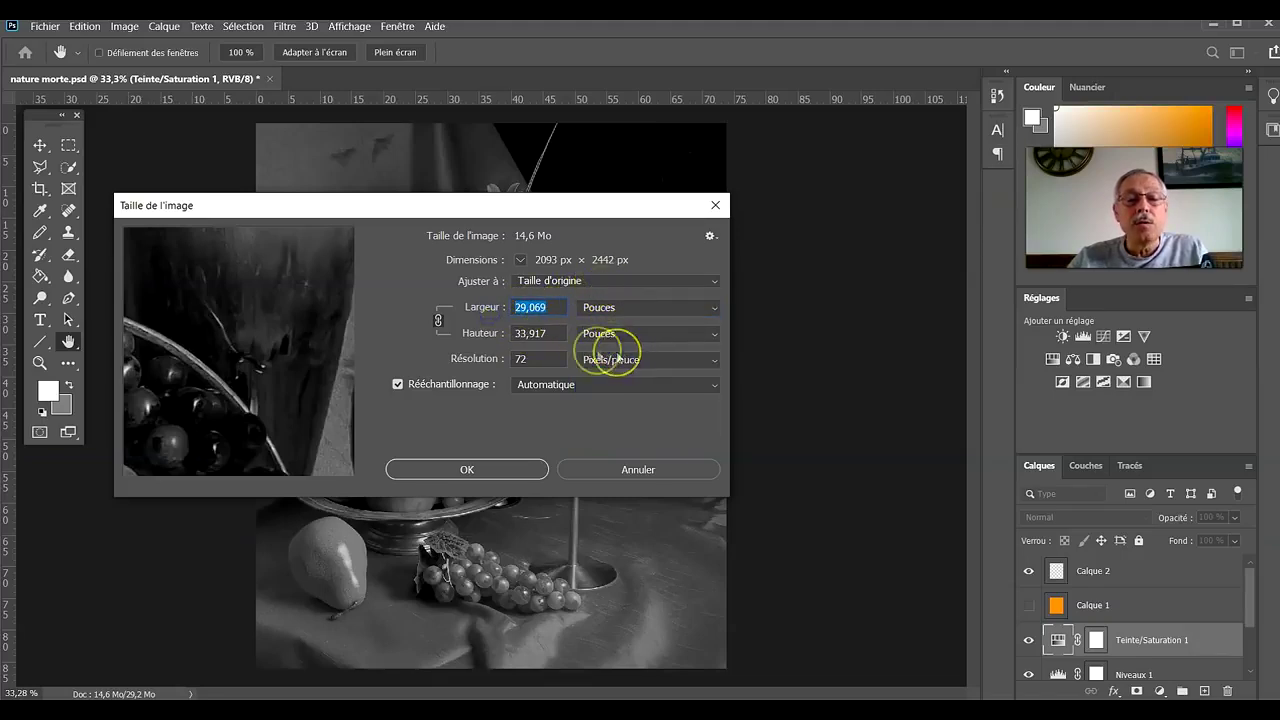
{"action": "type", "text": "12"}
Set the image resolution to 300 Pixels/pouce, and check the dimensions in pixels and in inches.
{"action": "left_click", "coordinate": [563, 342]}
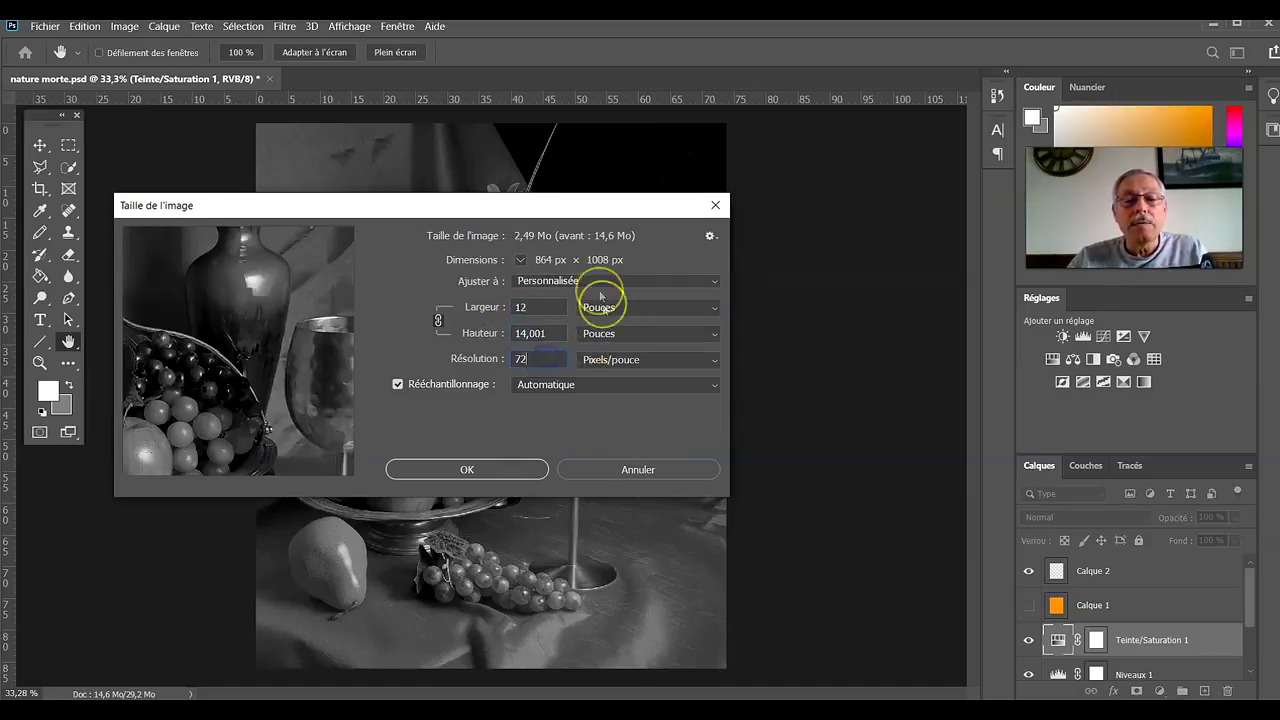
{"action": "left_click", "coordinate": [603, 334]}
{"action": "left_click", "coordinate": [610, 340]}
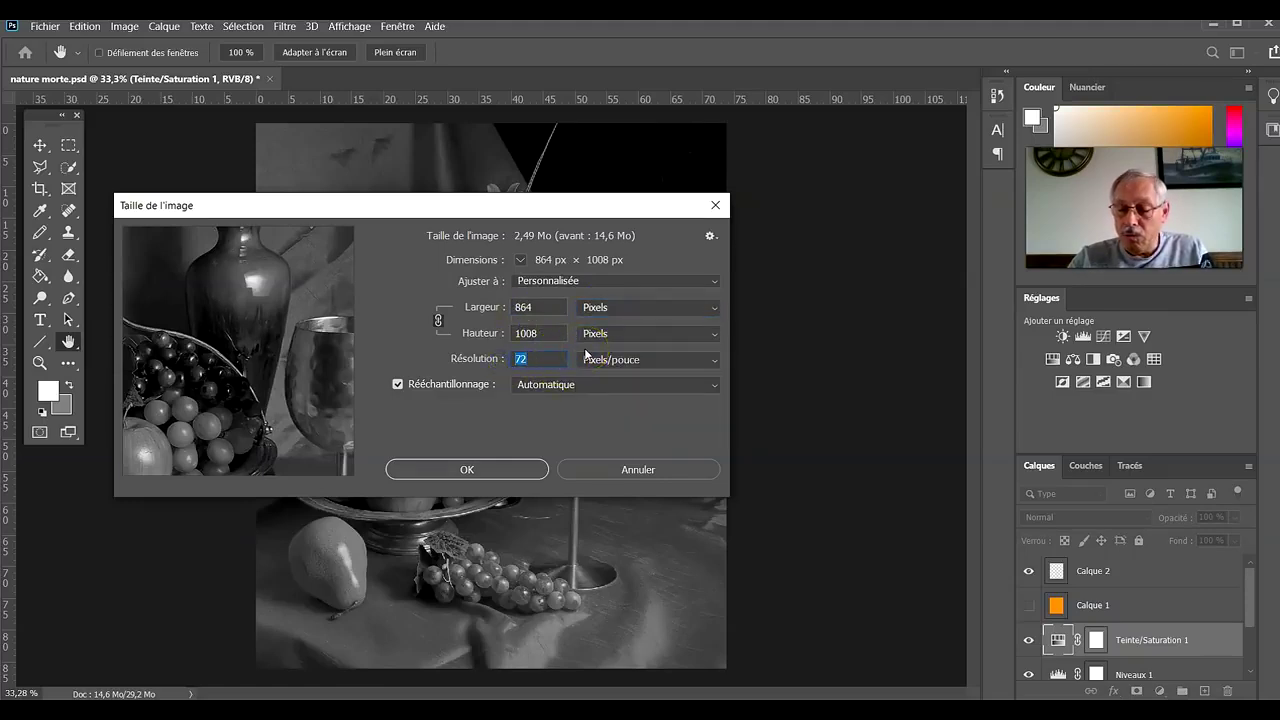
{"action": "type", "text": "300"}
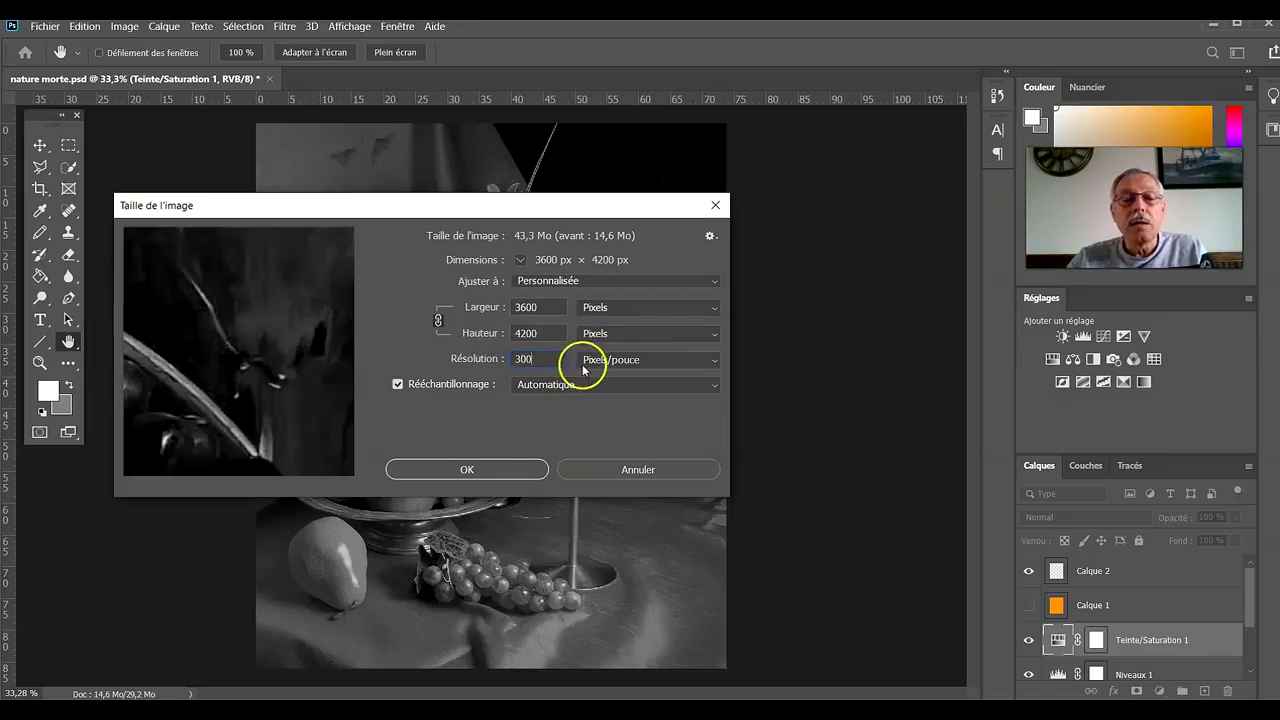
{"action": "left_click", "coordinate": [581, 308]}
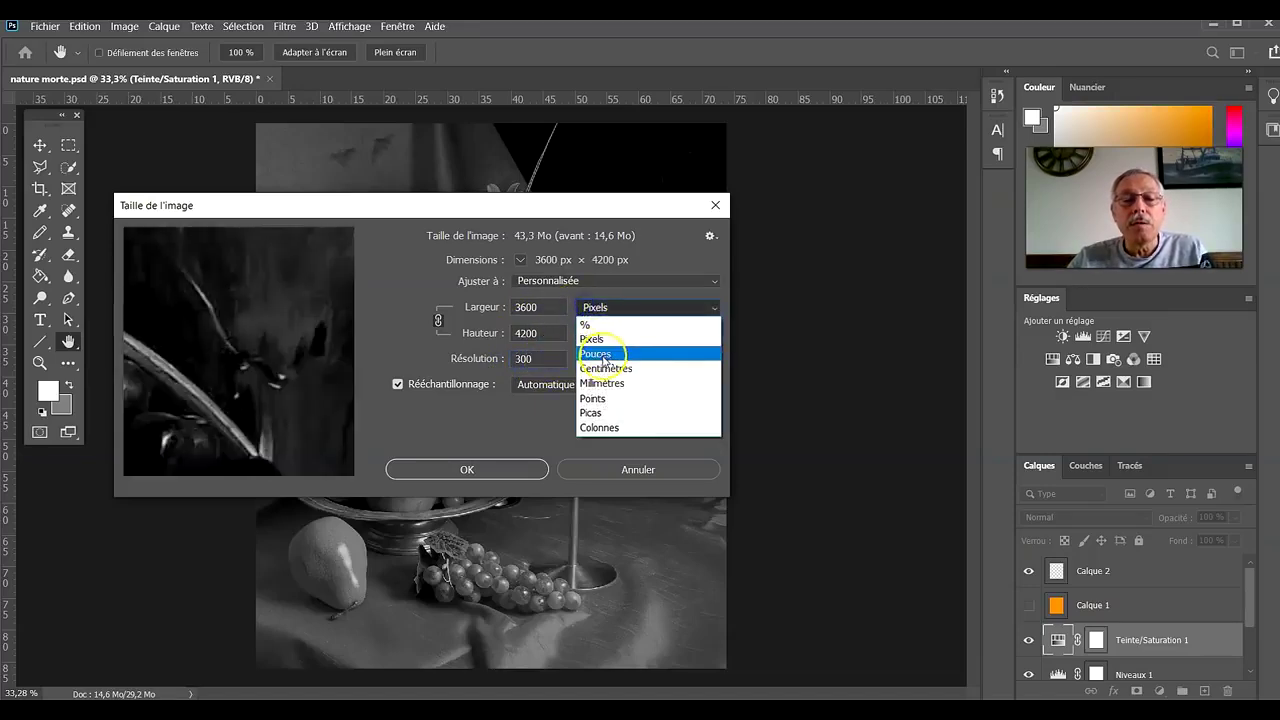
{"action": "left_click", "coordinate": [600, 355]}
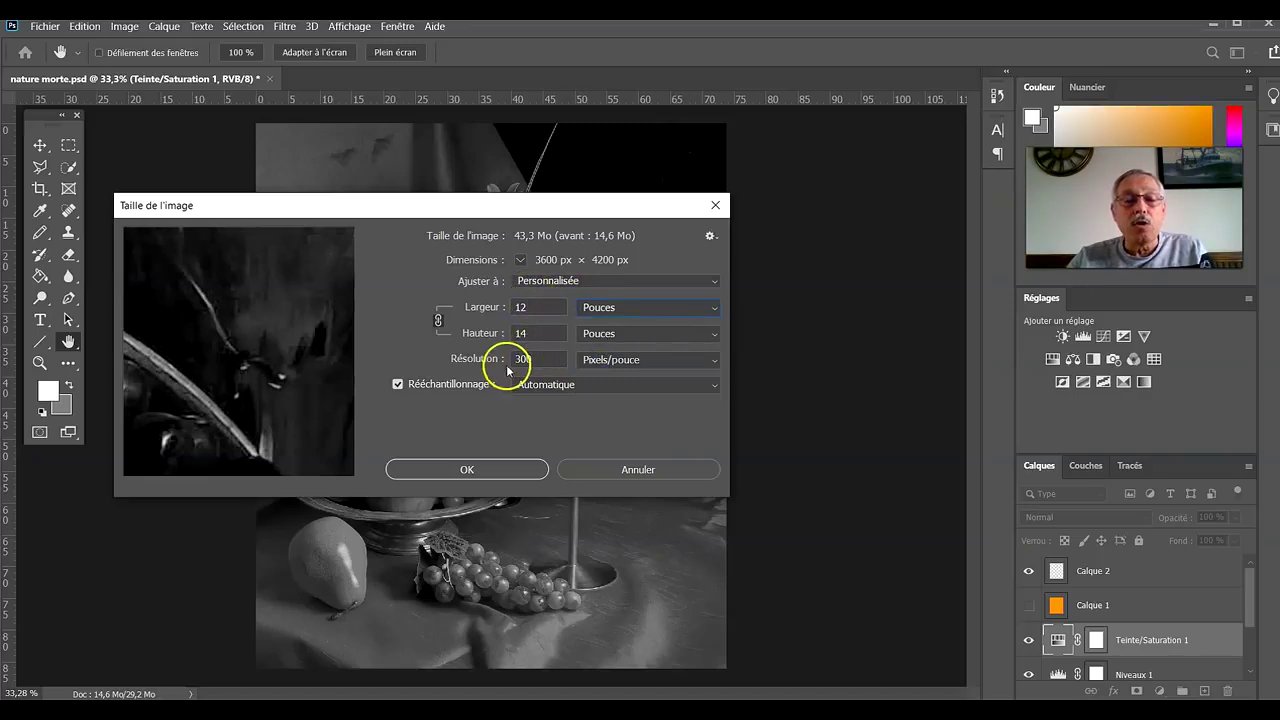
Switch the image size dimensions to Centimètres and apply the resize to the picture.
{"action": "left_click", "coordinate": [608, 305]}
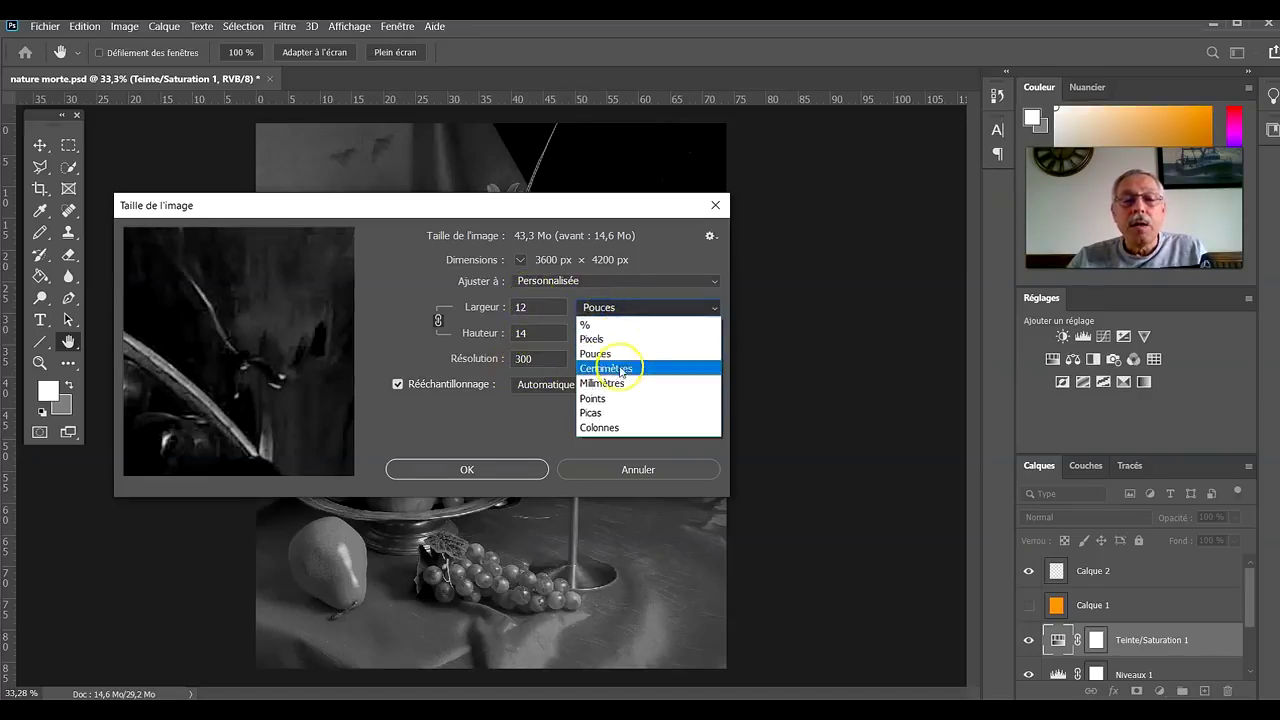
{"action": "left_click", "coordinate": [610, 369]}
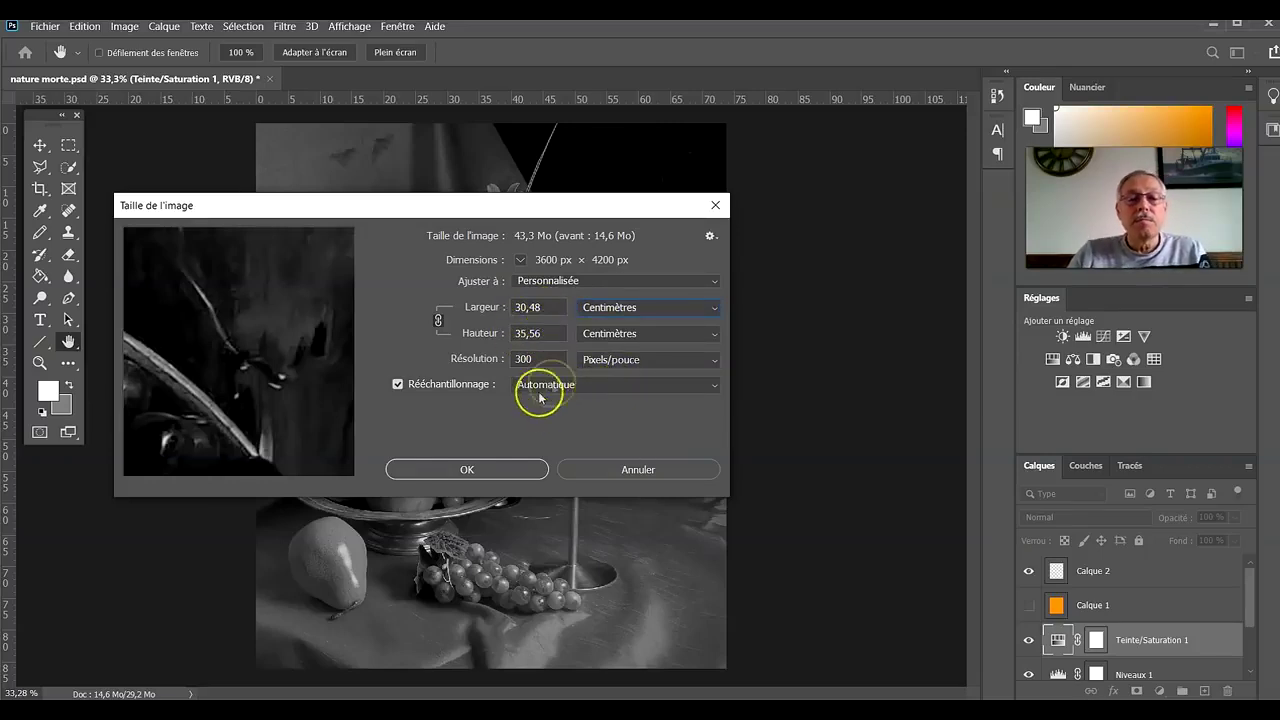
{"action": "left_click", "coordinate": [467, 469]}
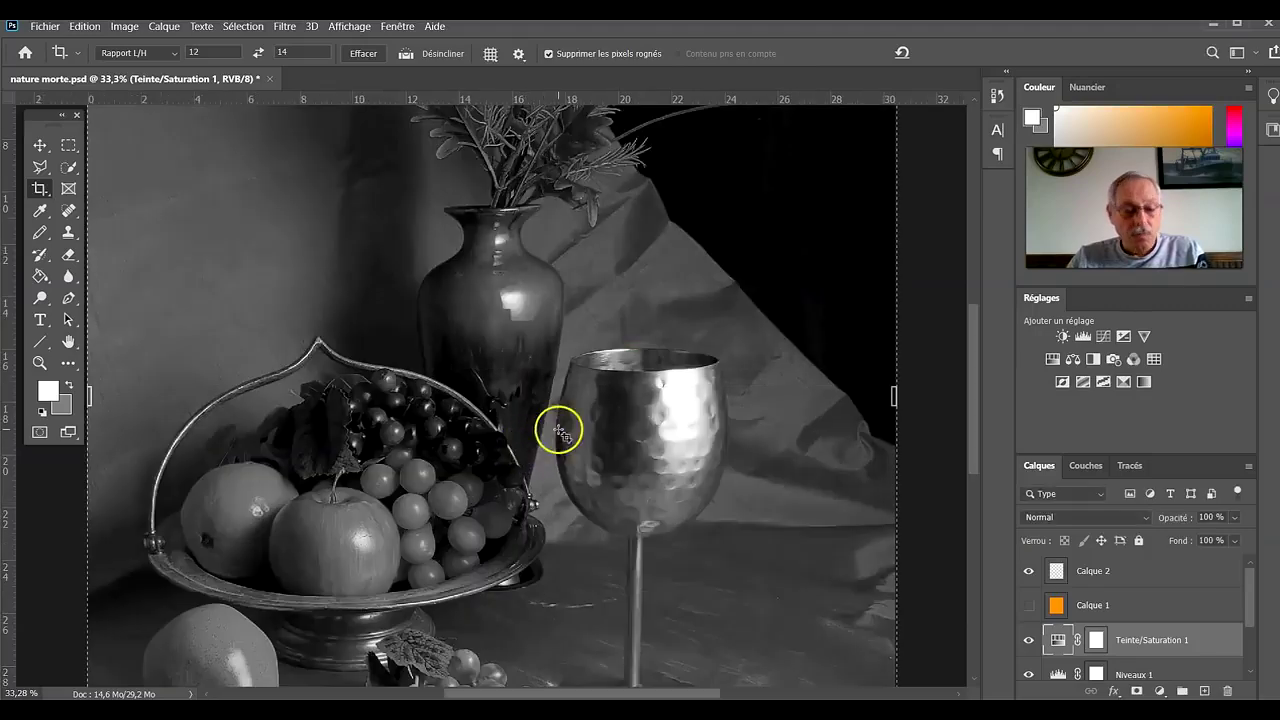
{"action": "key", "text": "ctrl+0"}
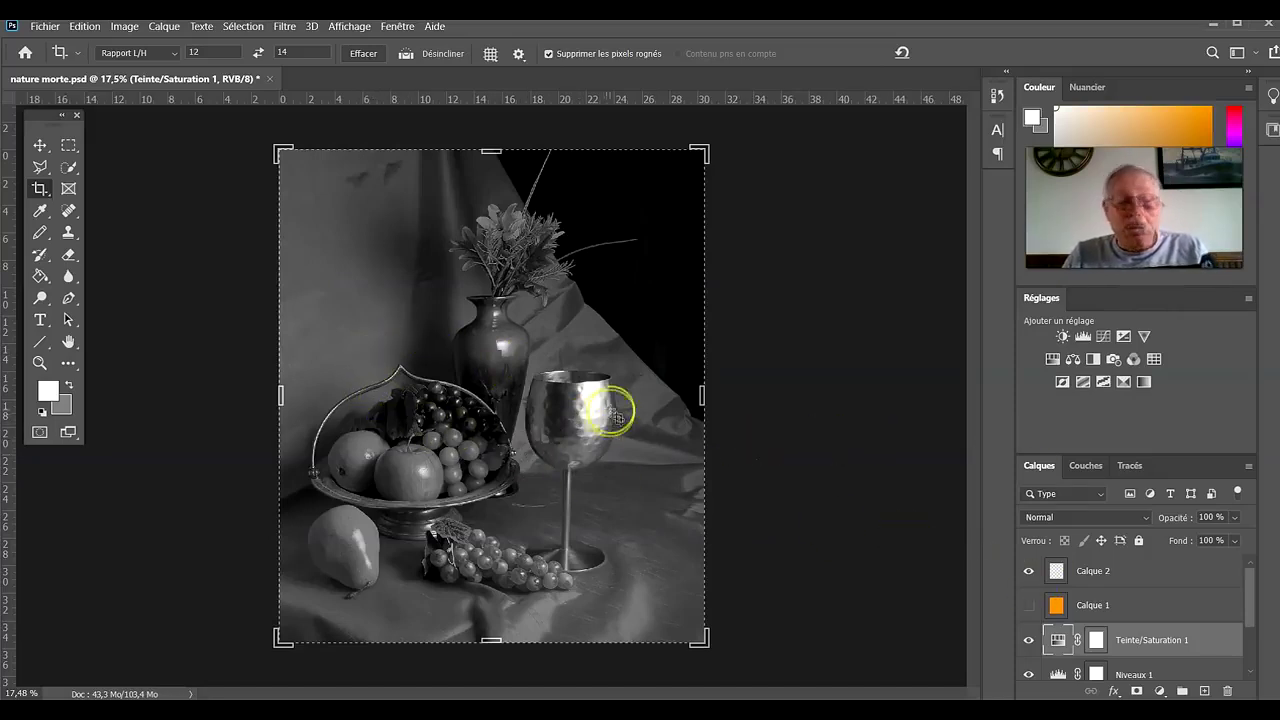
Select the Calque 2 layer and leave the picture with no crop pending.
{"action": "scroll", "coordinate": [605, 416], "scroll_direction": "up", "scroll_amount": 3}
{"action": "scroll", "coordinate": [605, 416], "scroll_direction": "down", "scroll_amount": 2}
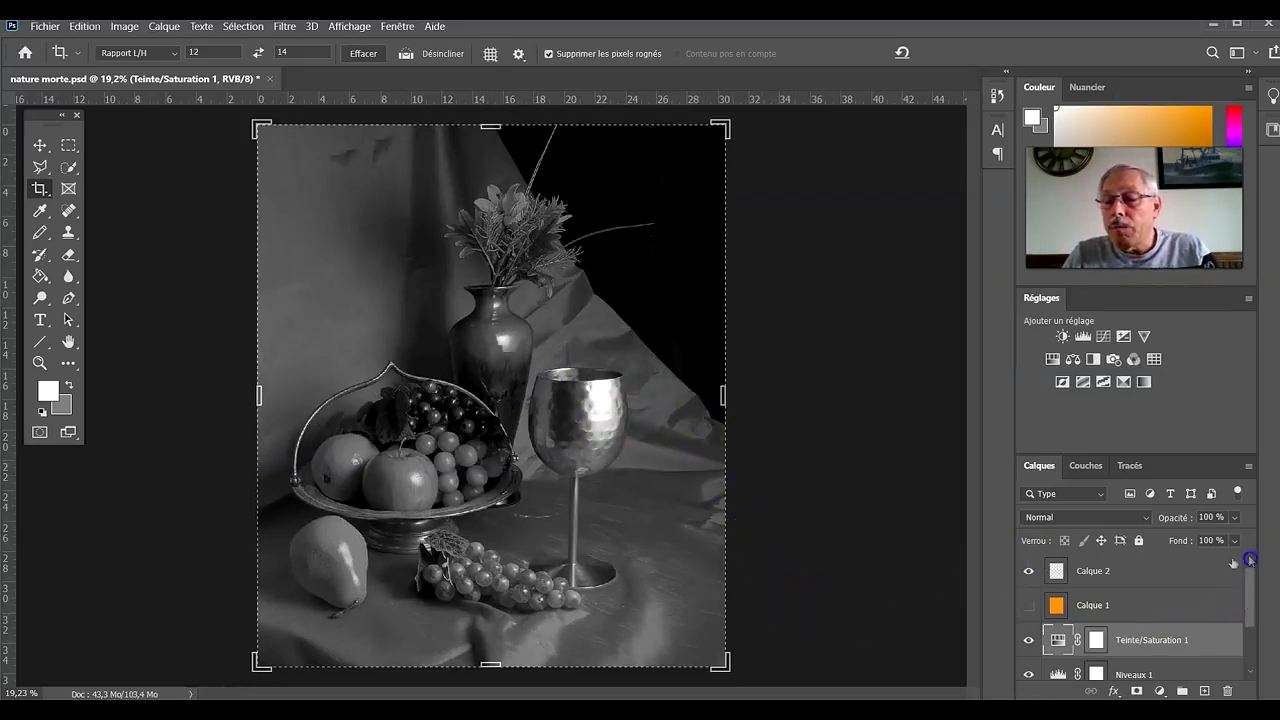
{"action": "left_click", "coordinate": [1180, 566]}
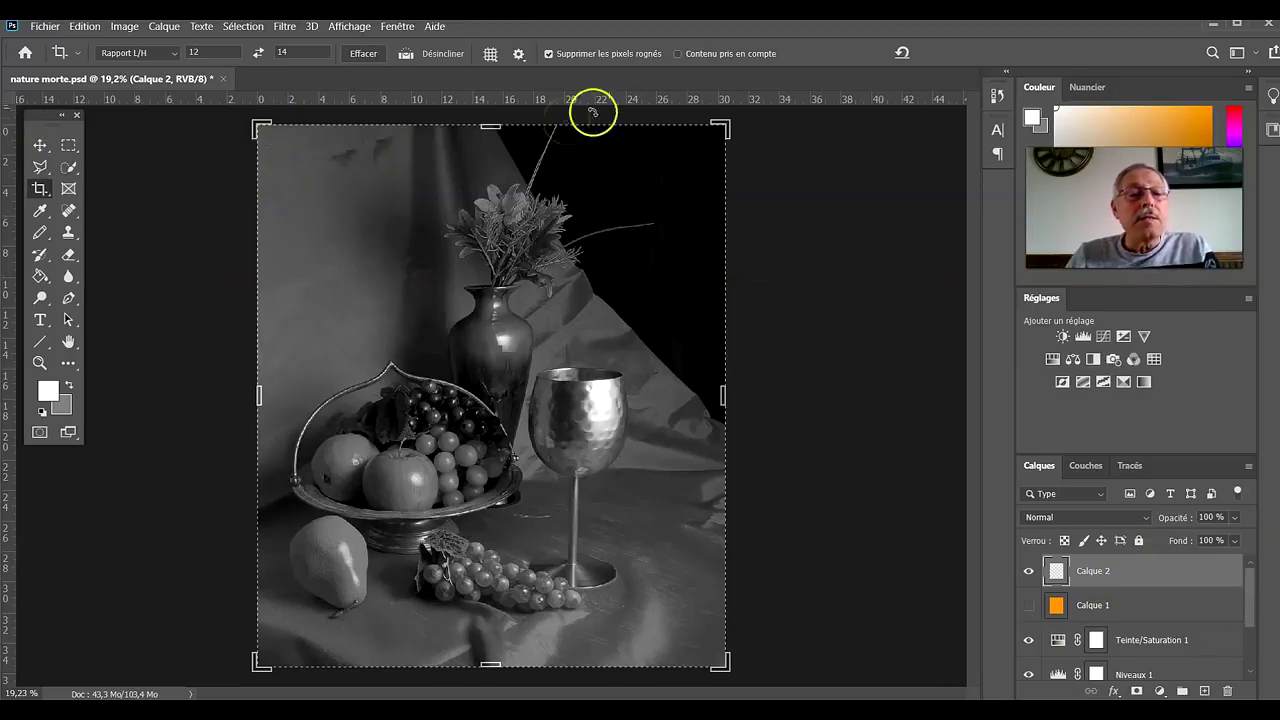
{"action": "left_click_drag", "start_coordinate": [849, 163], "coordinate": [845, 168]}
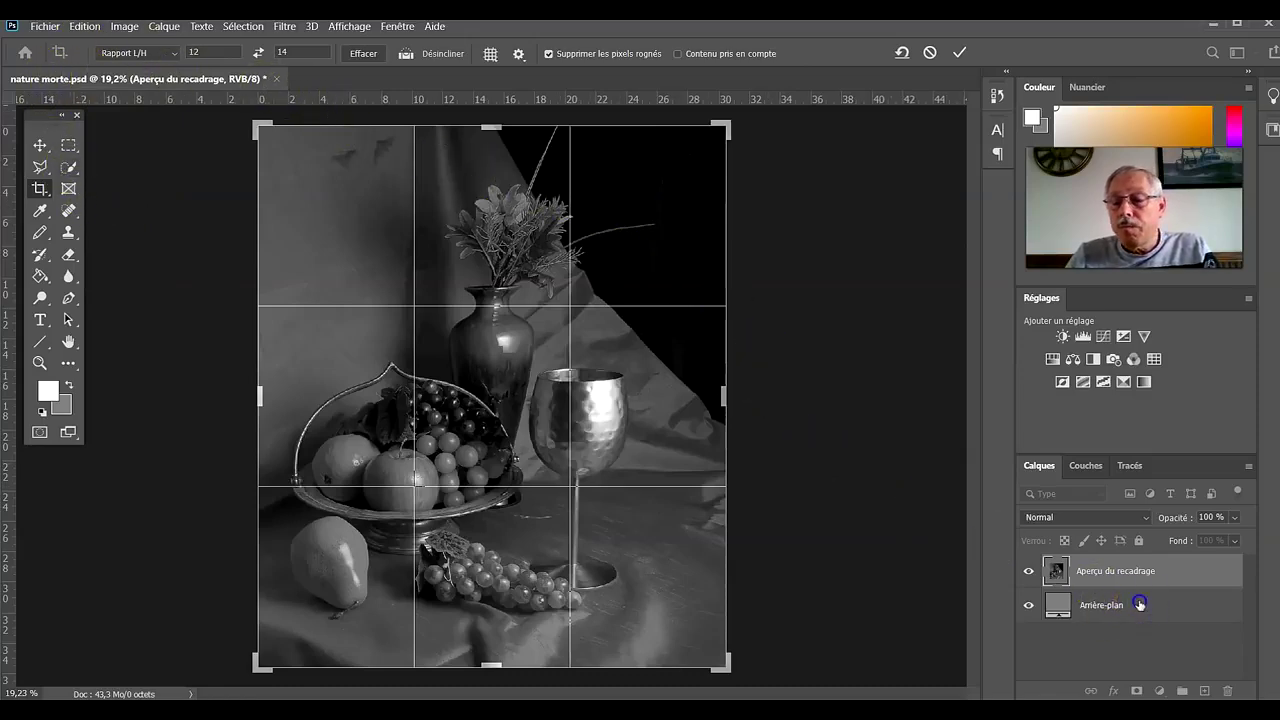
{"action": "left_click", "coordinate": [1120, 571]}
{"action": "left_click", "coordinate": [1029, 467]}
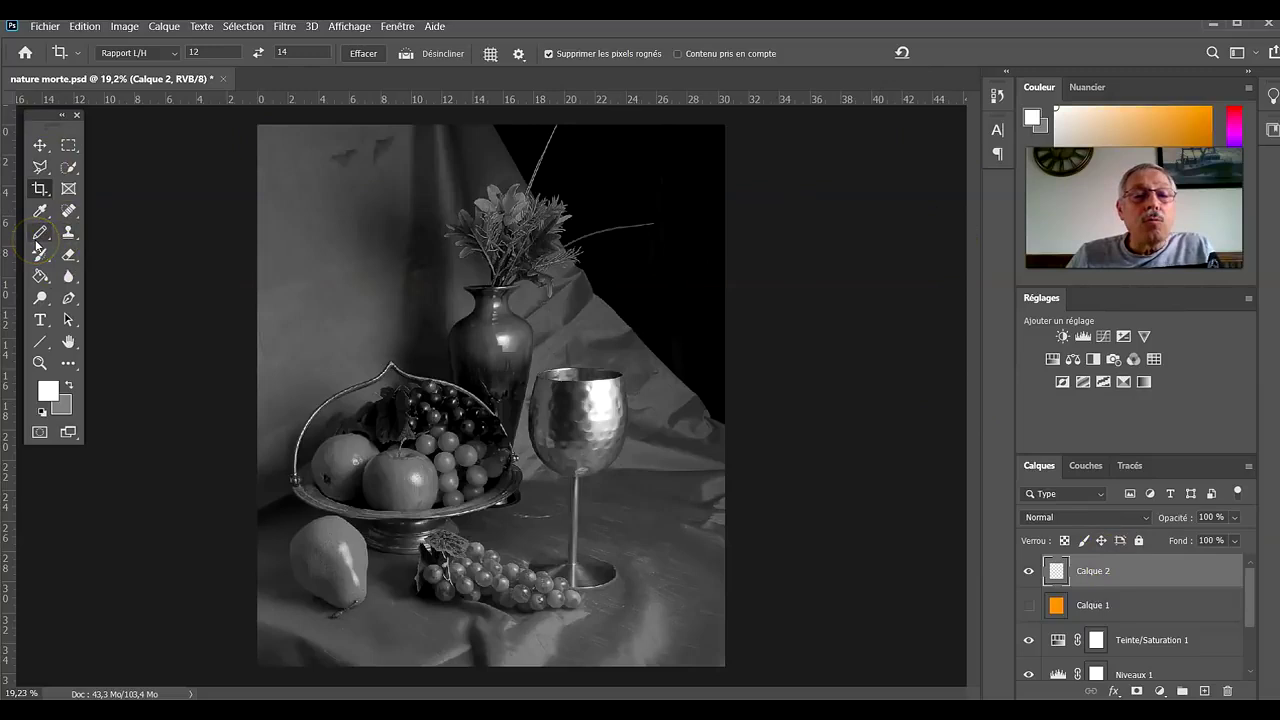
Add a vertical guide at the 50 cm position.
{"action": "left_click", "coordinate": [350, 27]}
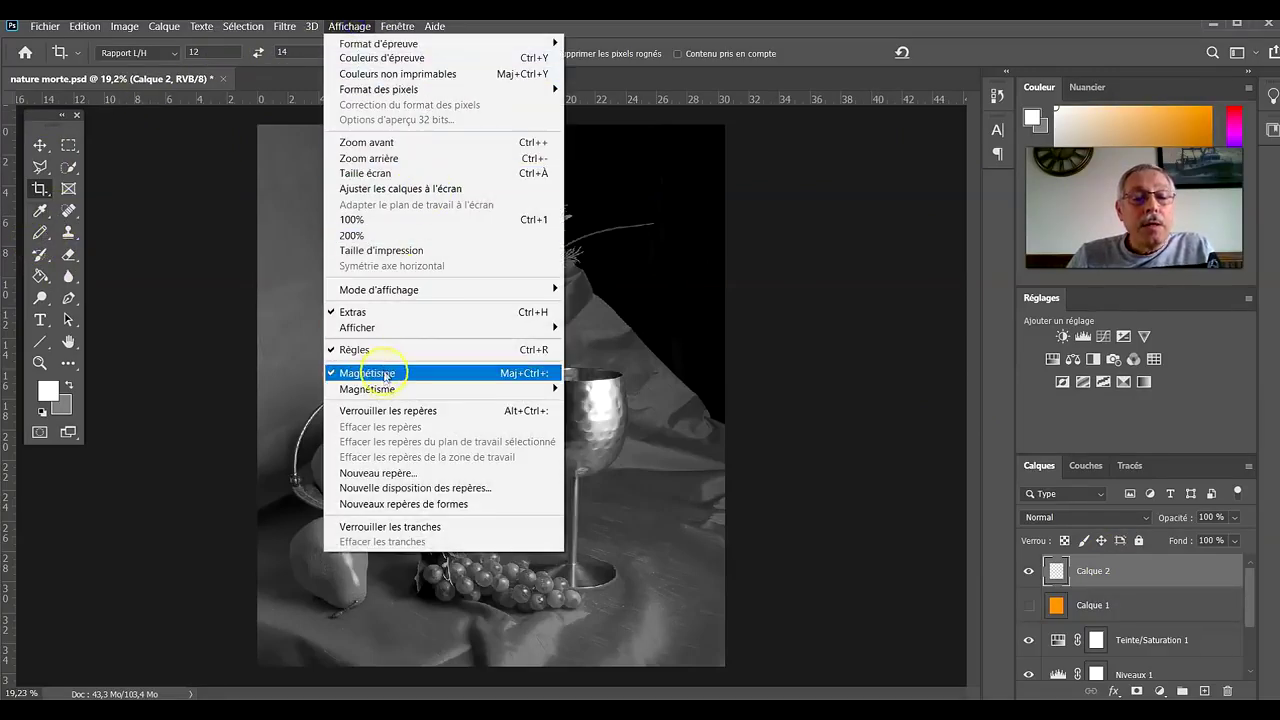
{"action": "left_click", "coordinate": [398, 474]}
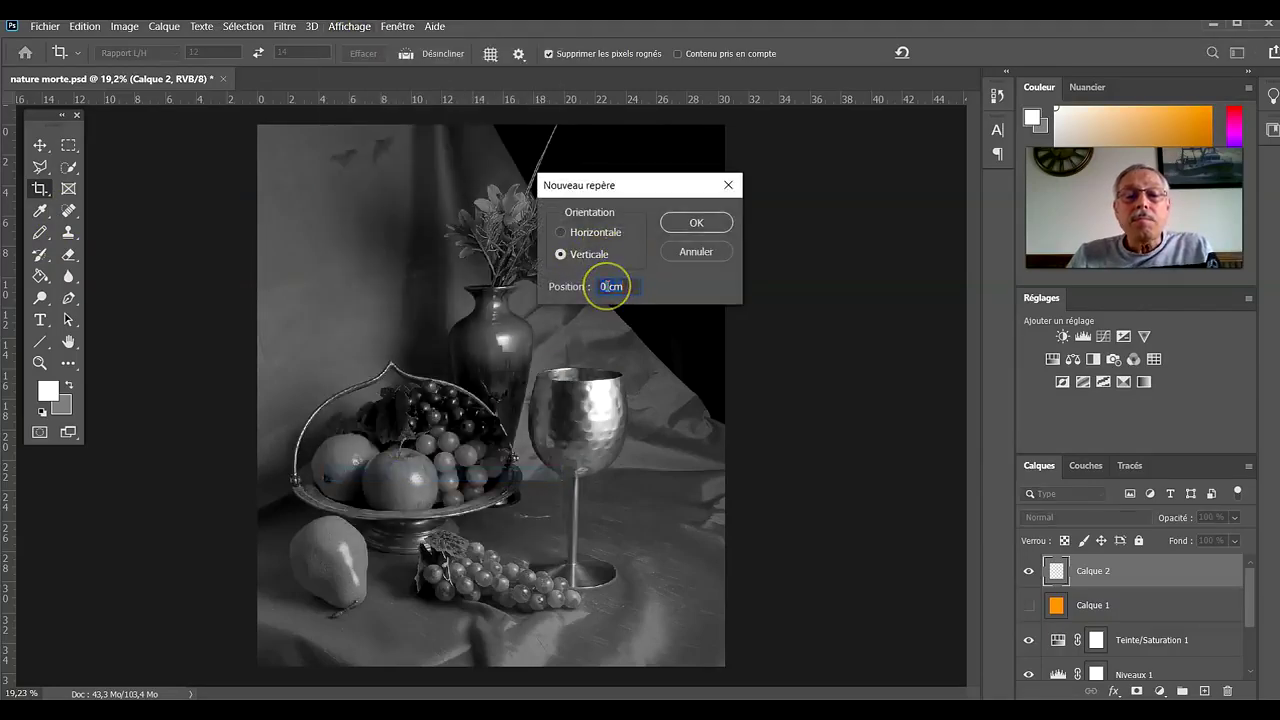
{"action": "type", "text": "50"}
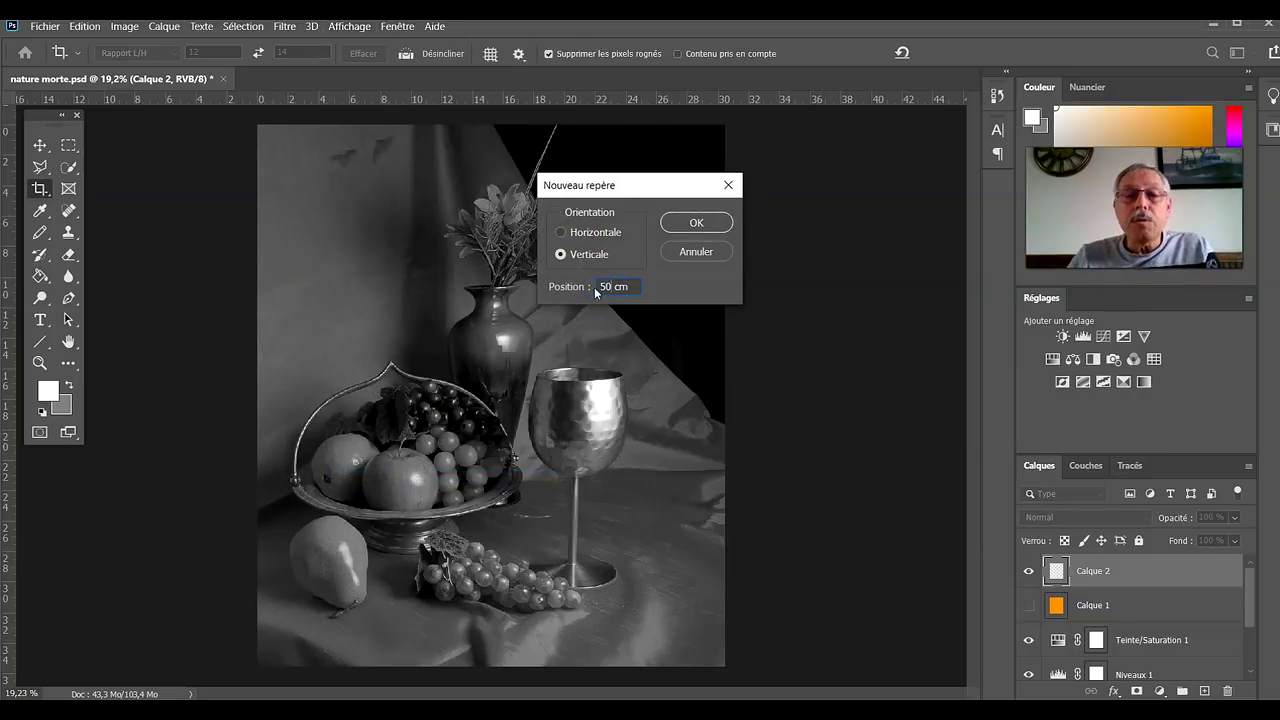
{"action": "left_click", "coordinate": [674, 227]}
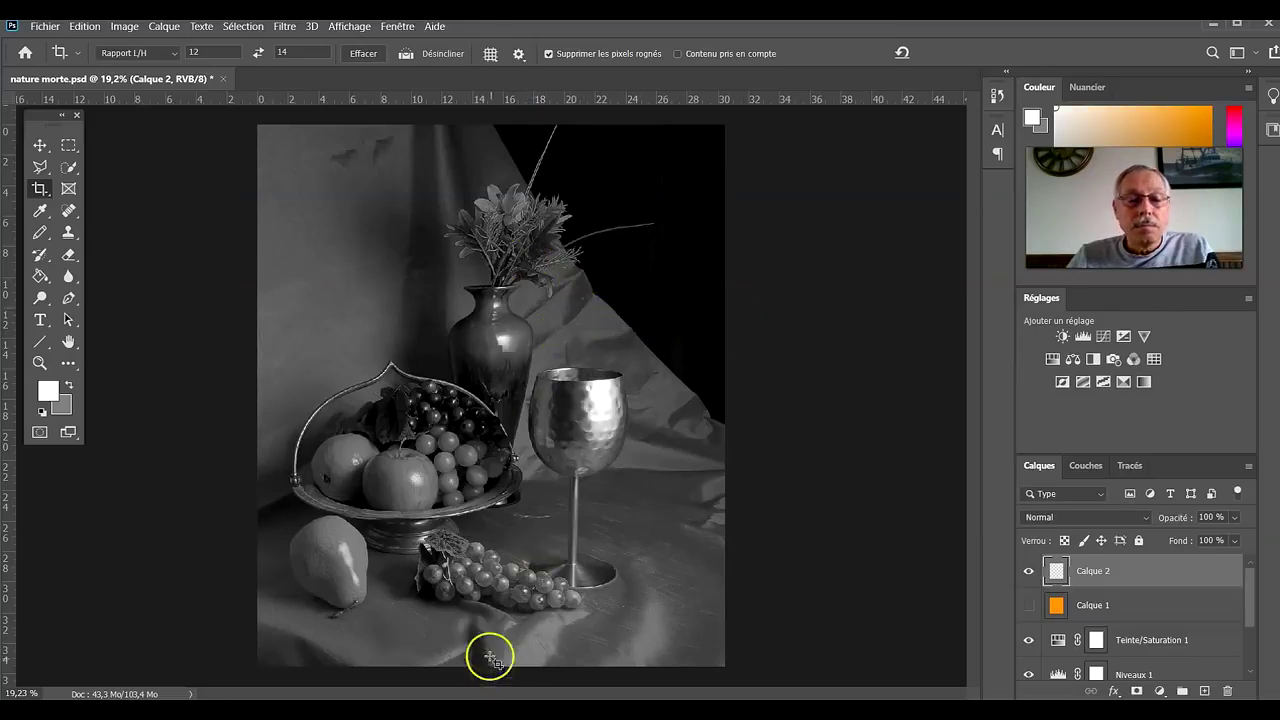
{"action": "left_click", "coordinate": [398, 26]}
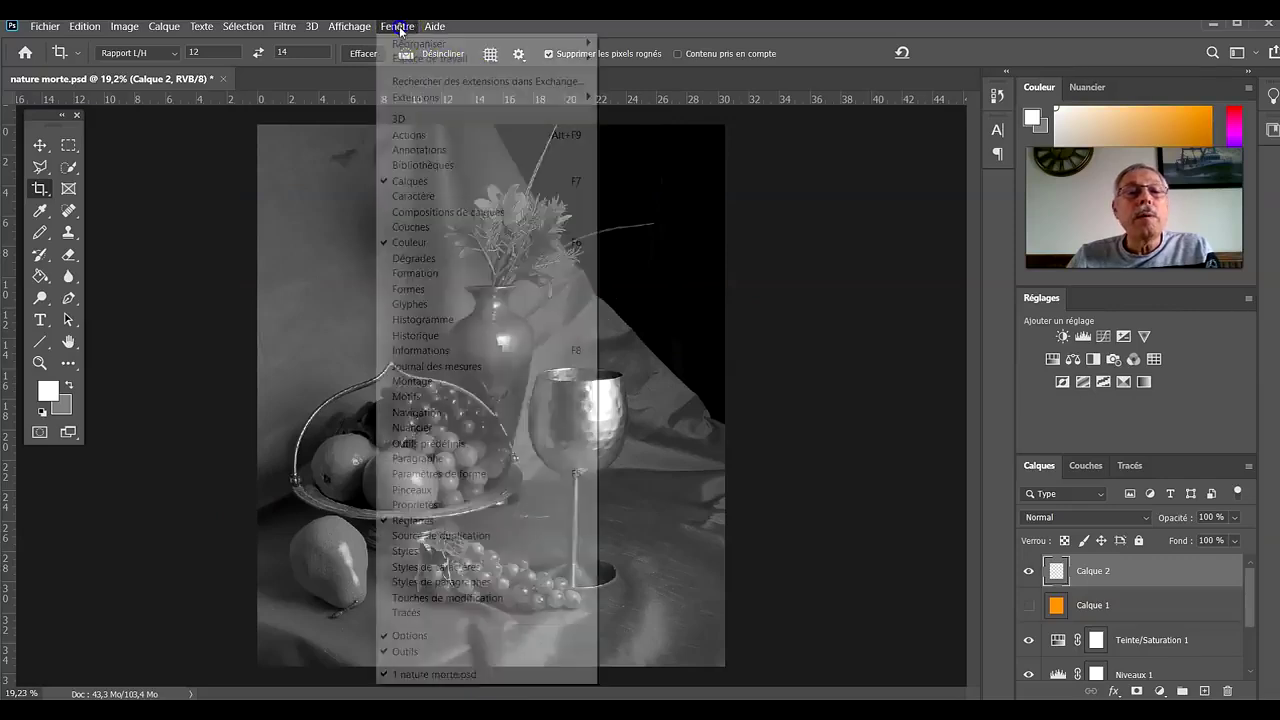
{"action": "mouse_move", "coordinate": [349, 26]}
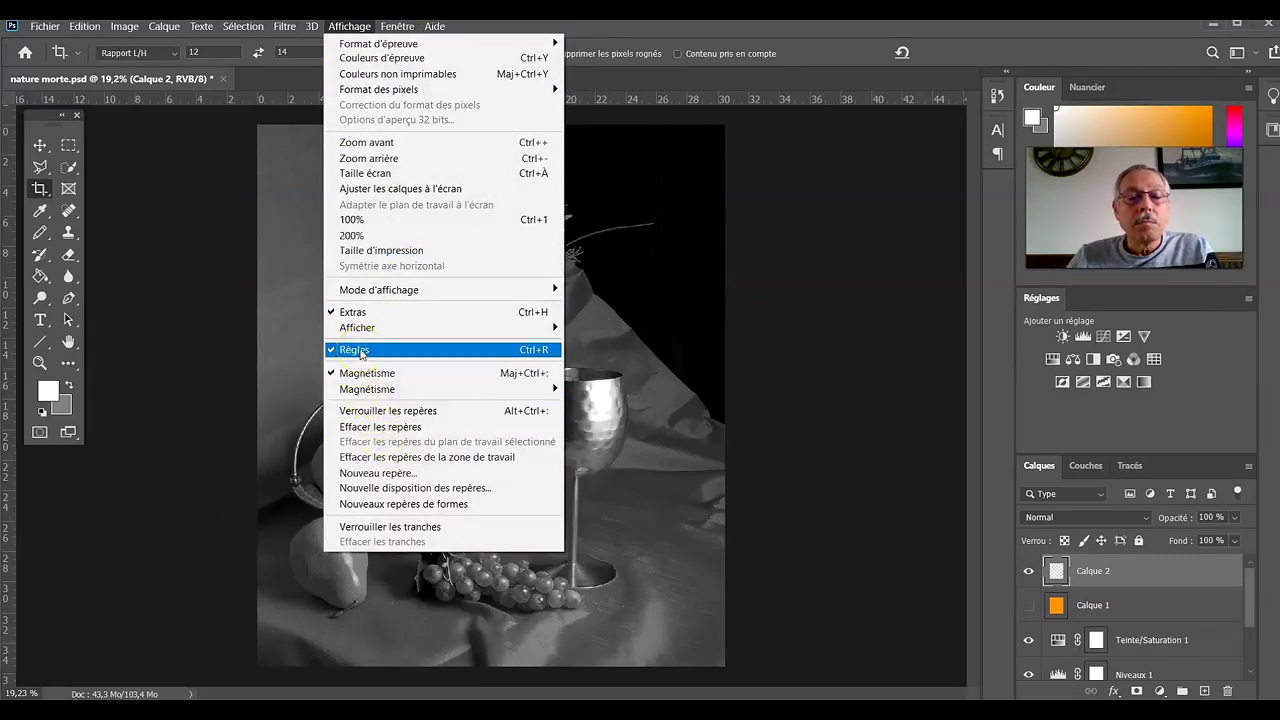
{"action": "left_click", "coordinate": [405, 473]}
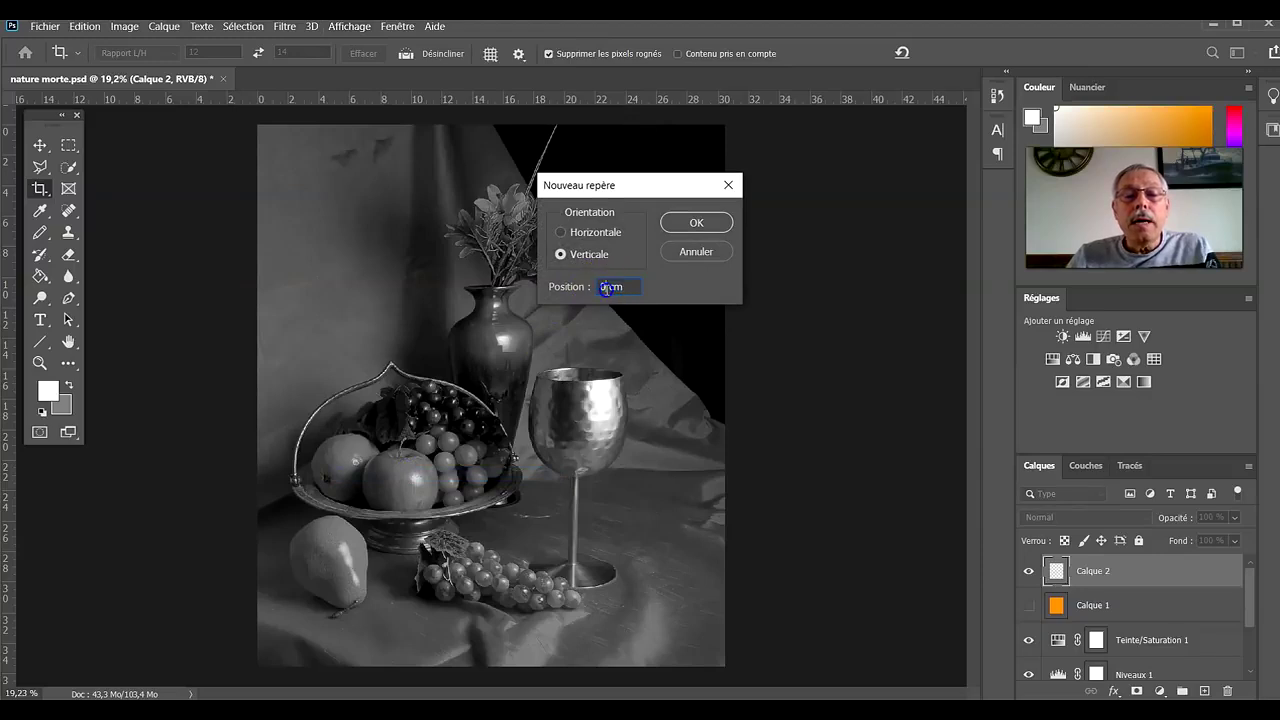
{"action": "left_click", "coordinate": [700, 252]}
Change the ruler units to % in the units and rulers preferences.
{"action": "left_click", "coordinate": [84, 26]}
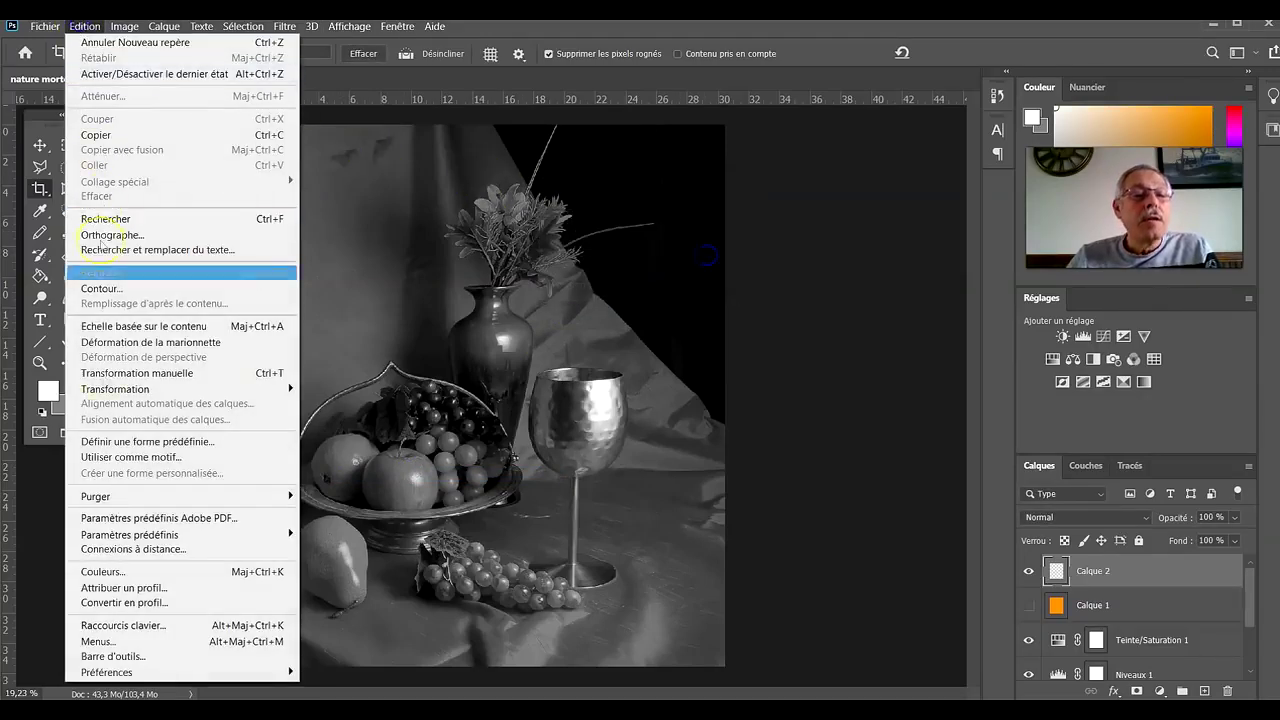
{"action": "mouse_move", "coordinate": [146, 670]}
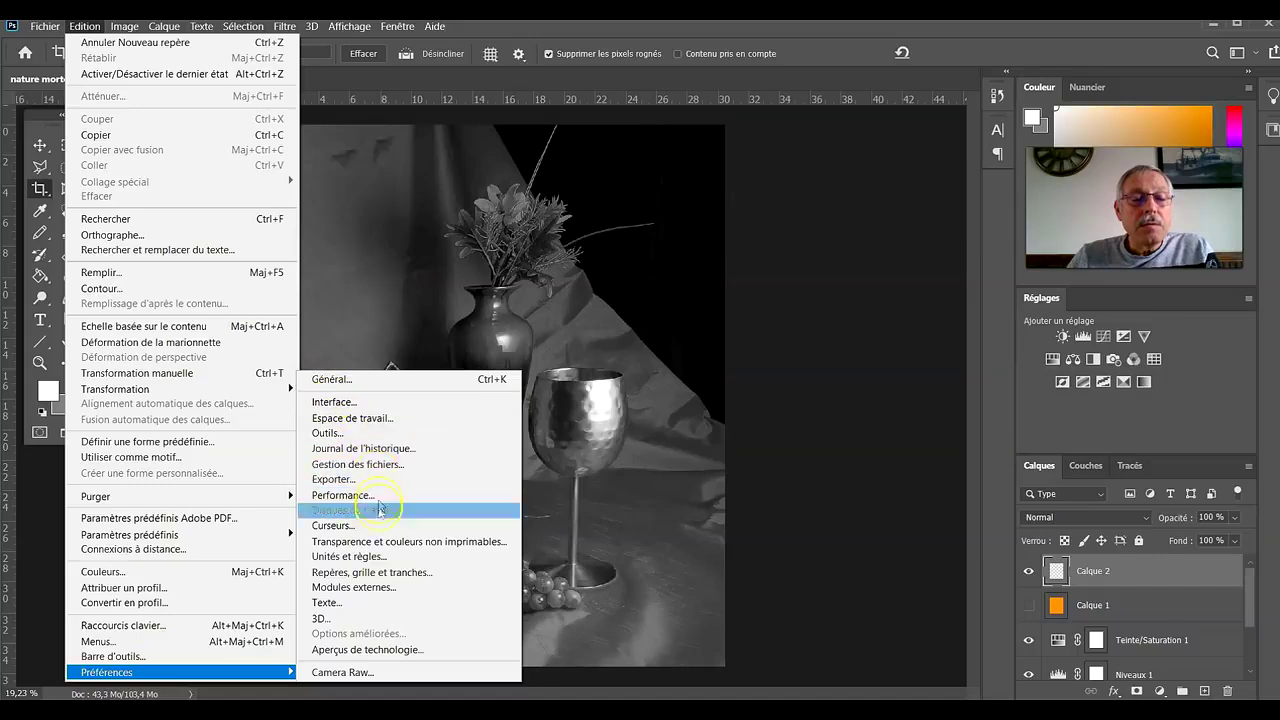
{"action": "left_click", "coordinate": [385, 556]}
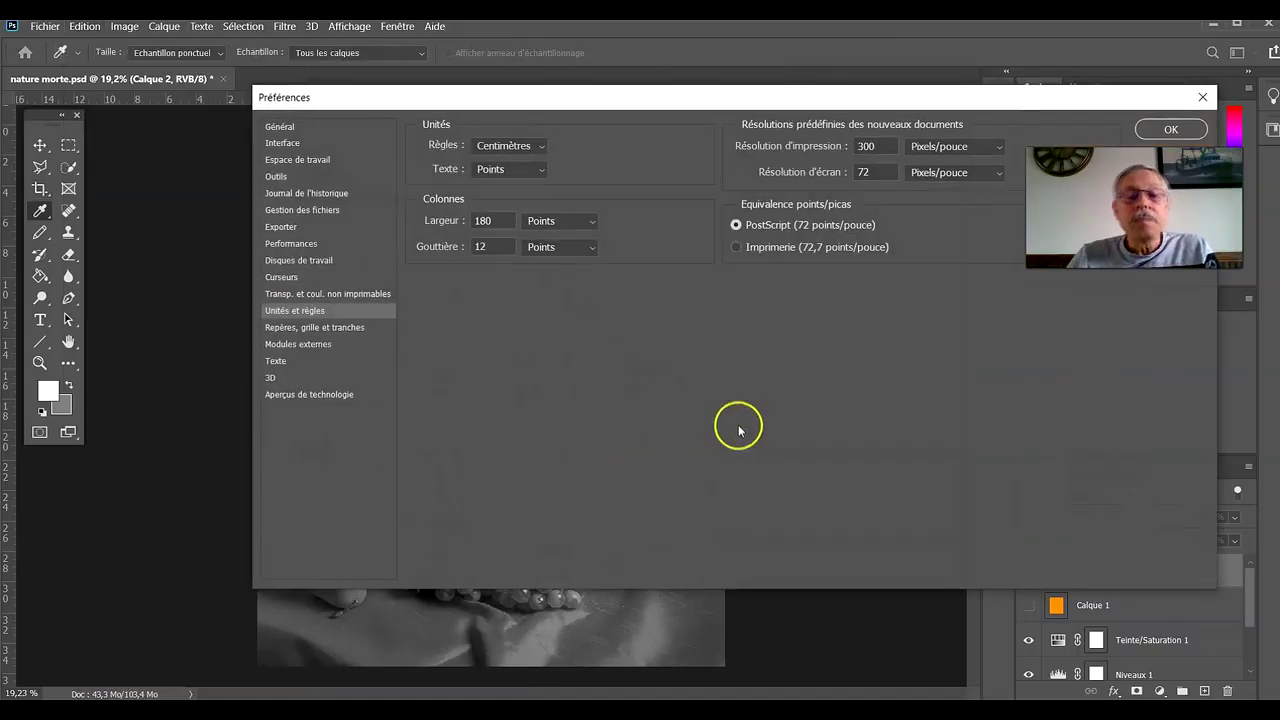
{"action": "left_click", "coordinate": [537, 143]}
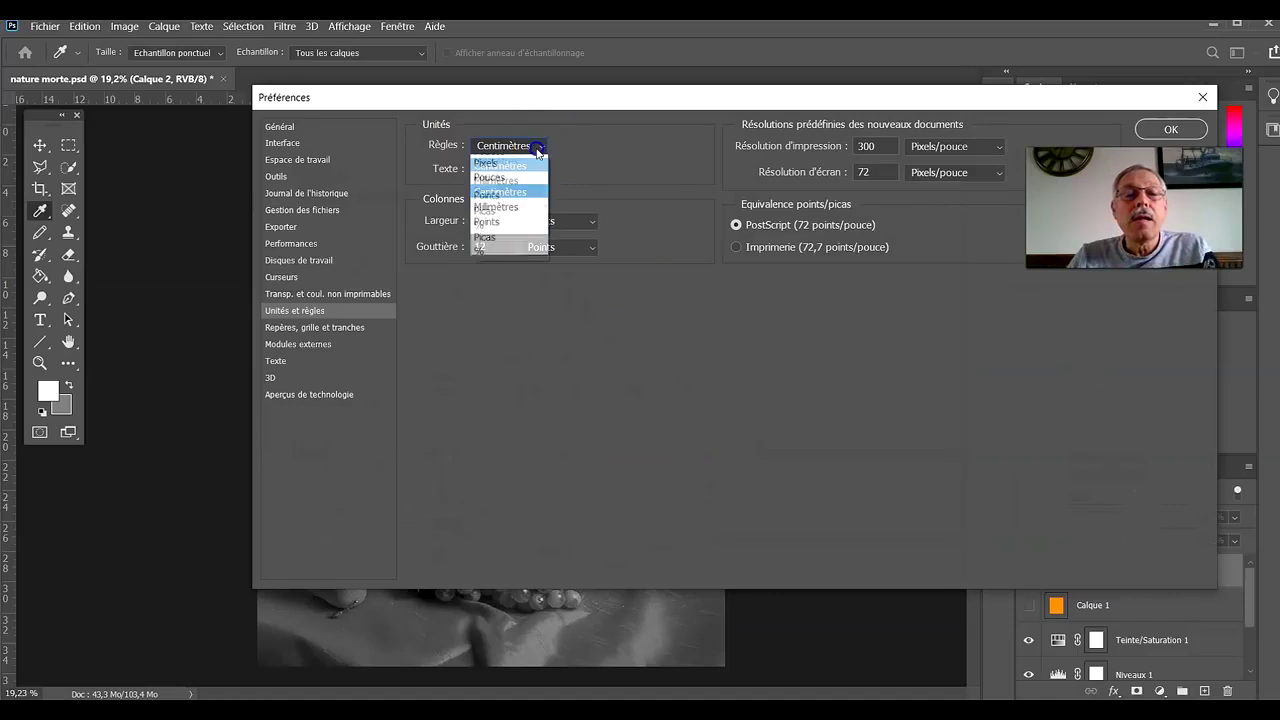
{"action": "left_click", "coordinate": [499, 248]}
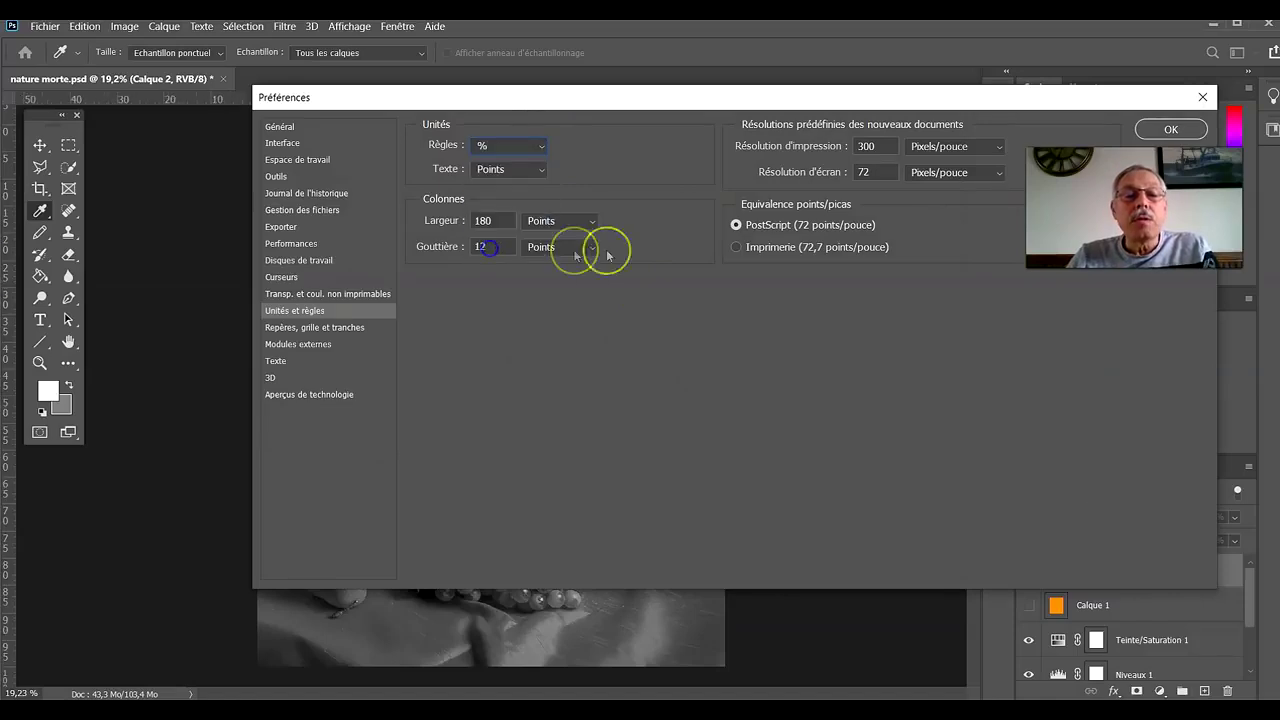
{"action": "left_click", "coordinate": [1165, 130]}
{"action": "key", "text": "c"}
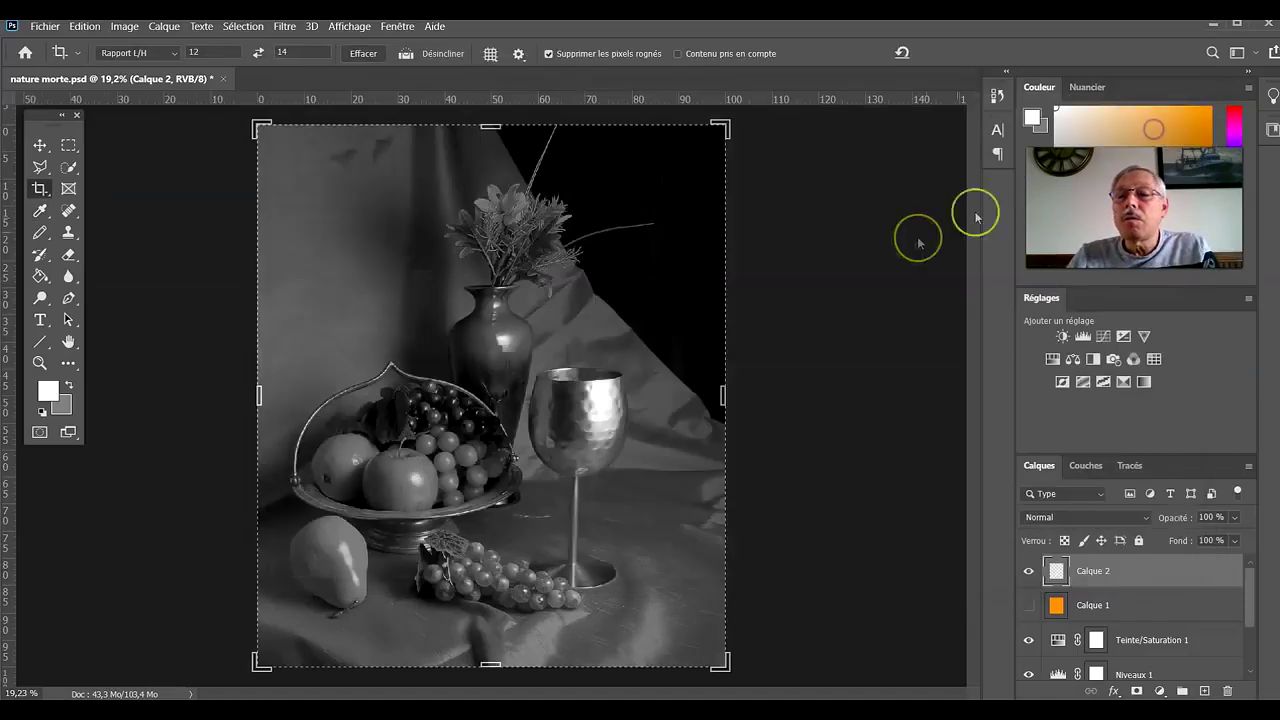
Add two guides through the centre of the picture, one vertical and one horizontal, each at 50 %.
{"action": "left_click", "coordinate": [350, 26]}
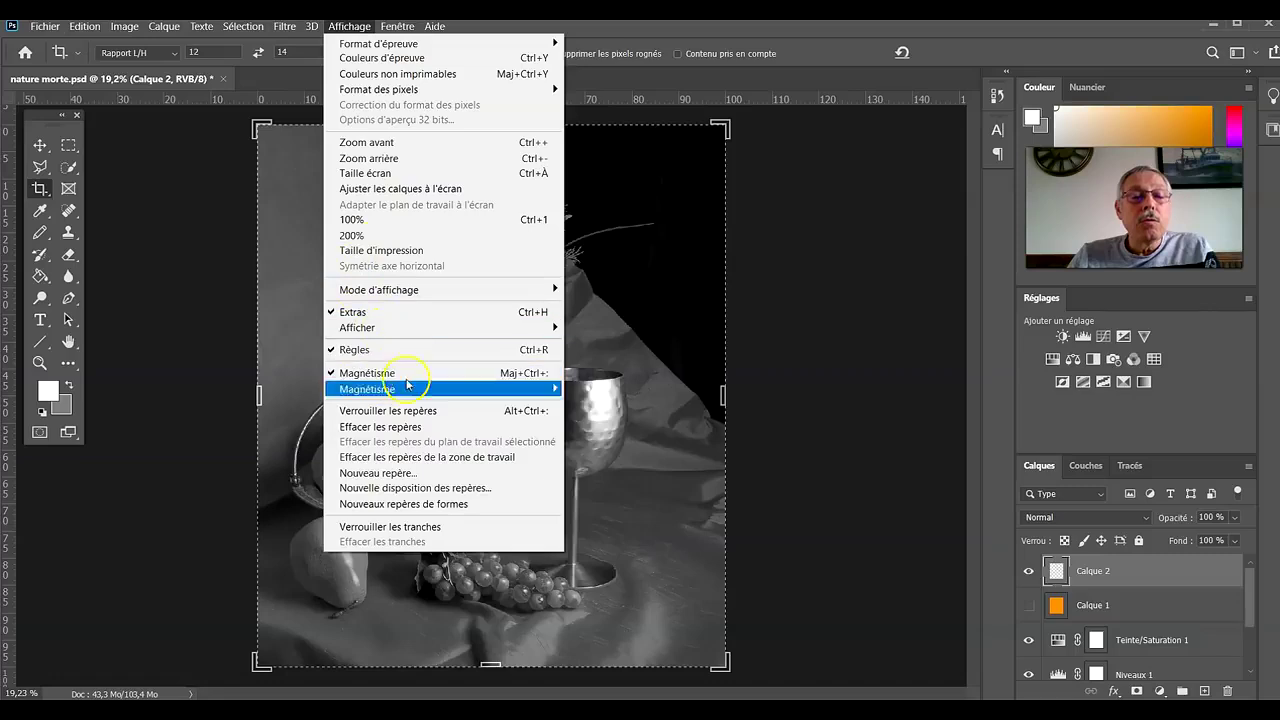
{"action": "left_click", "coordinate": [405, 473]}
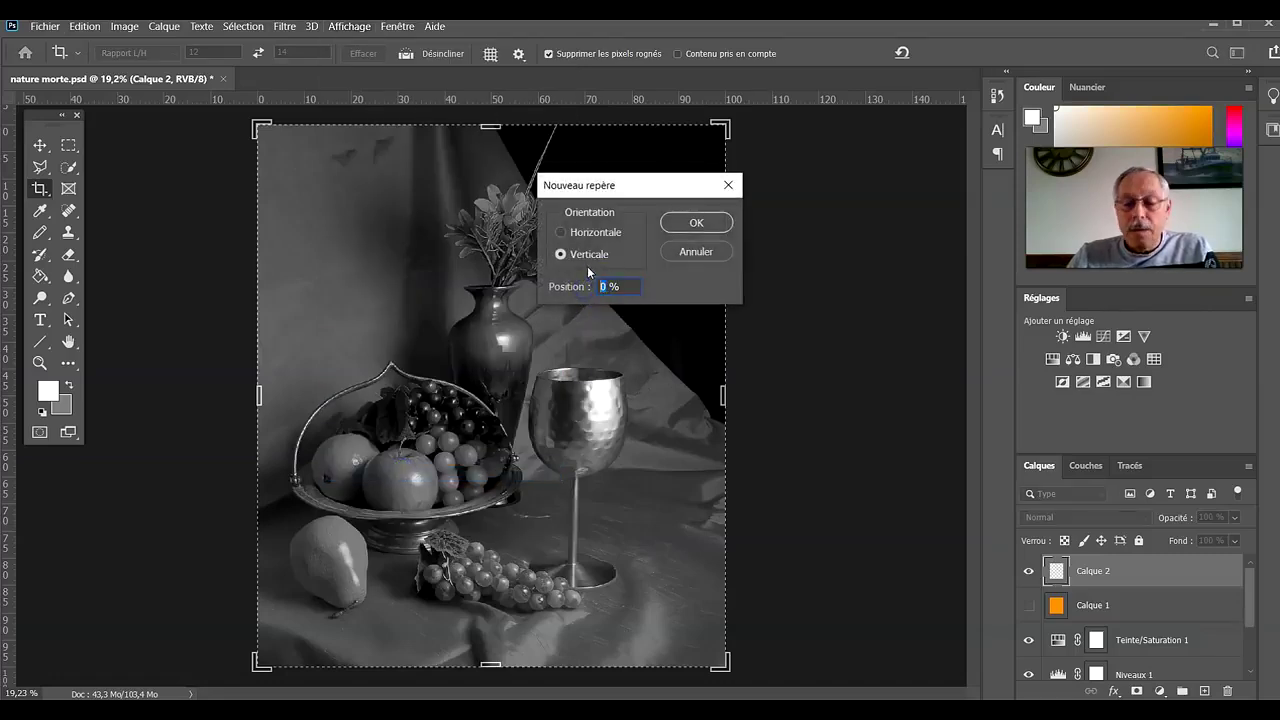
{"action": "left_click", "coordinate": [690, 223]}
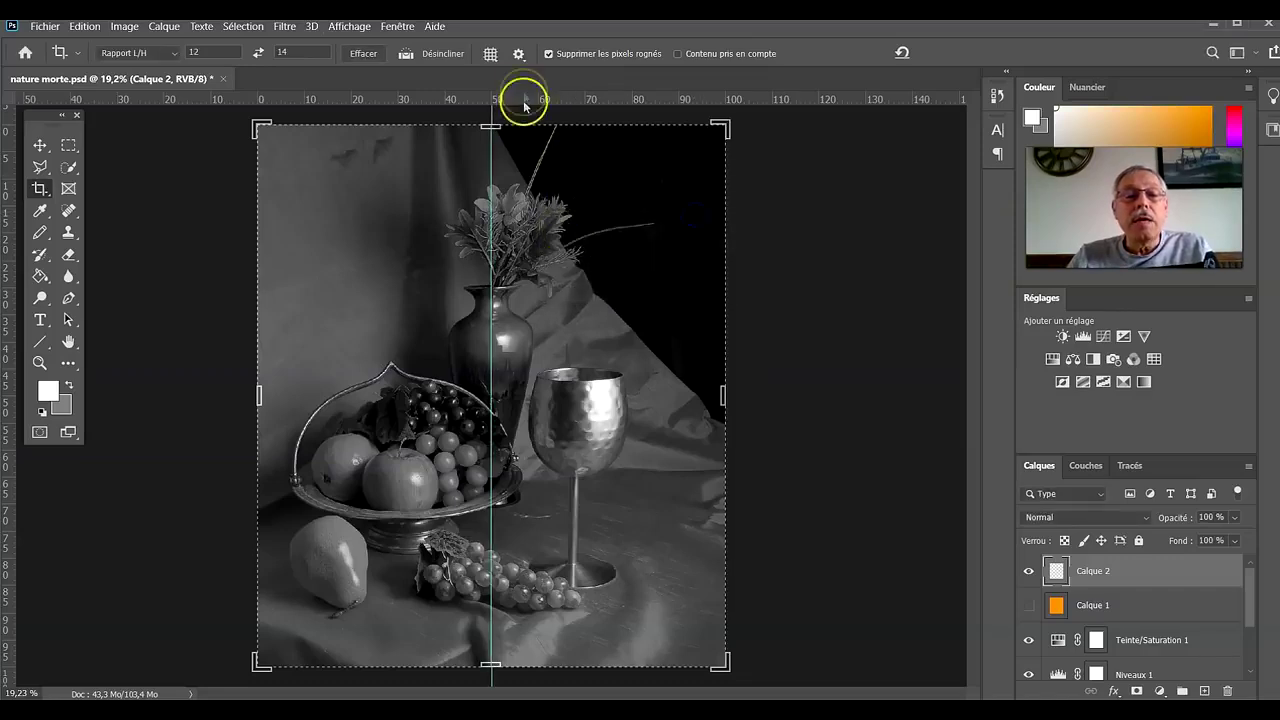
{"action": "left_click", "coordinate": [340, 27]}
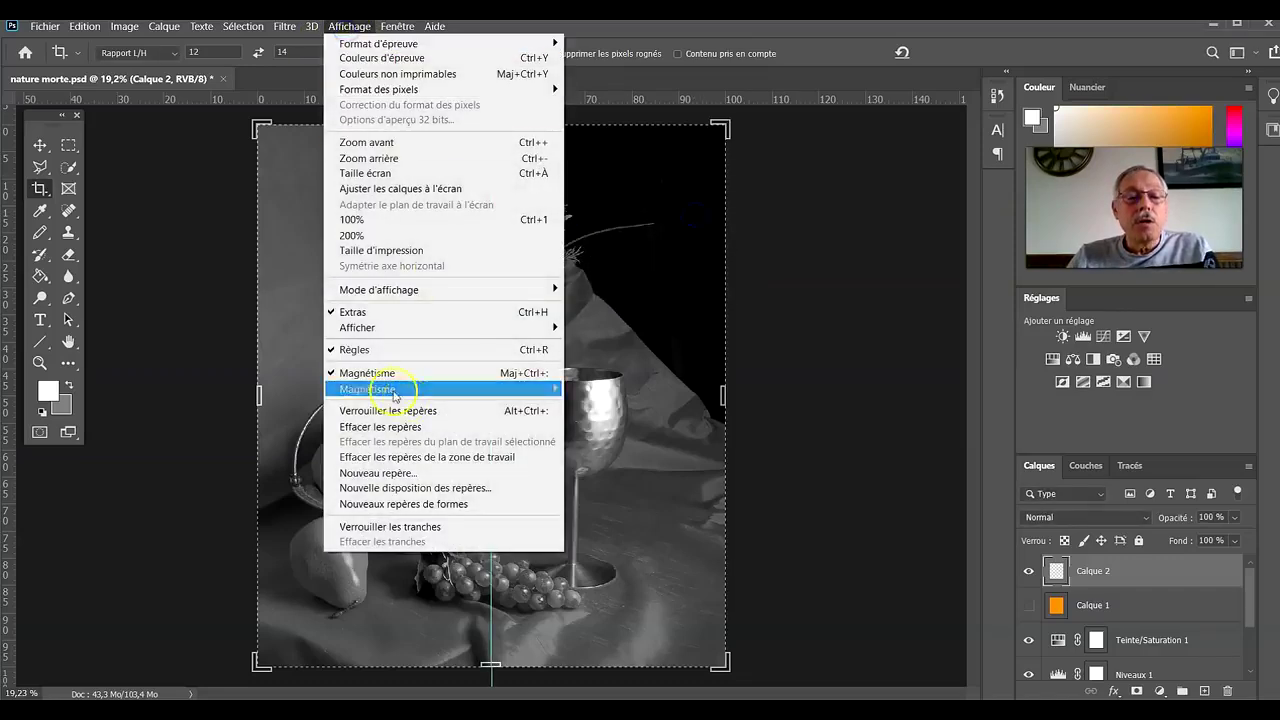
{"action": "left_click", "coordinate": [381, 473]}
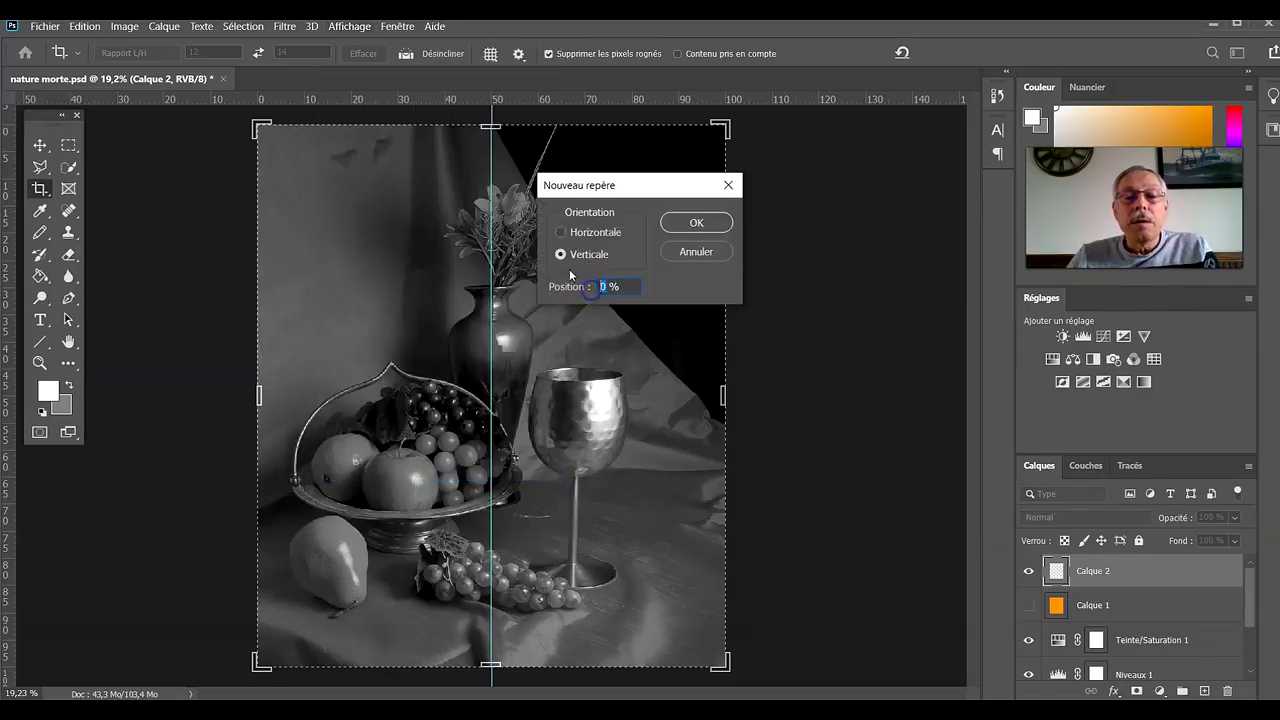
{"action": "left_click", "coordinate": [591, 237]}
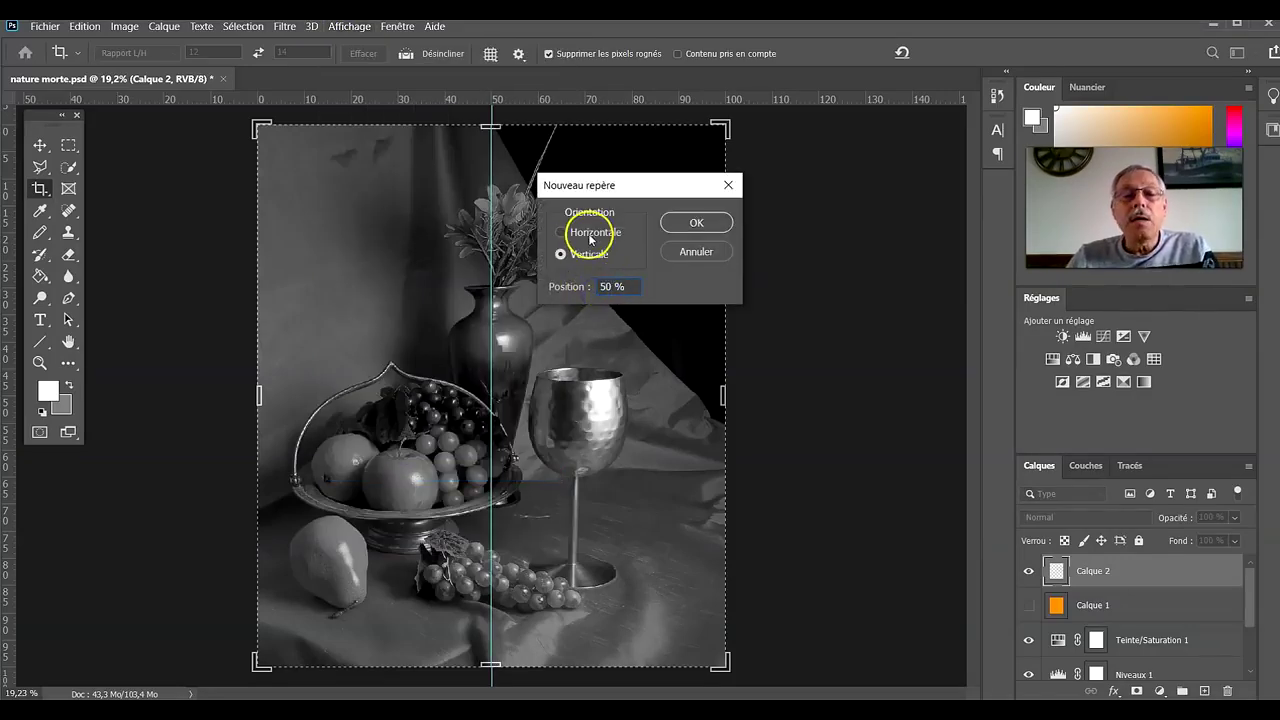
{"action": "left_click", "coordinate": [690, 222]}
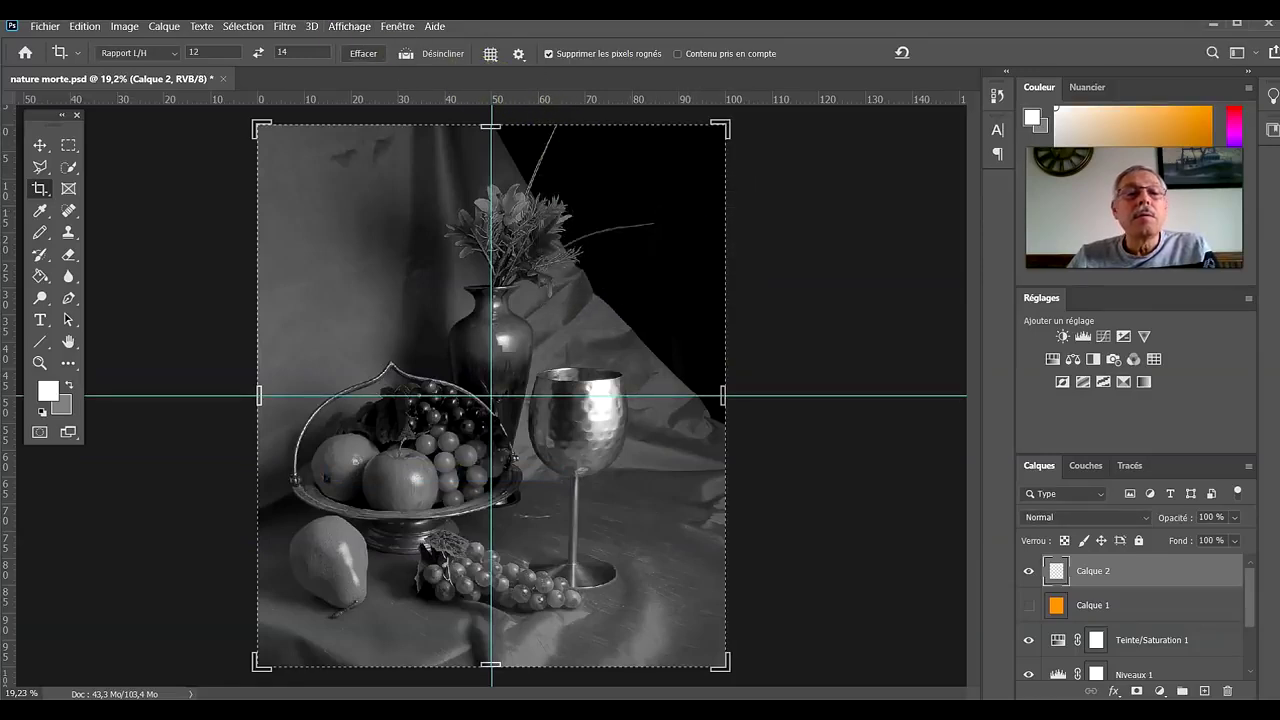
Add two horizontal guides to the picture, at 25 % and 75 %.
{"action": "left_click", "coordinate": [349, 26]}
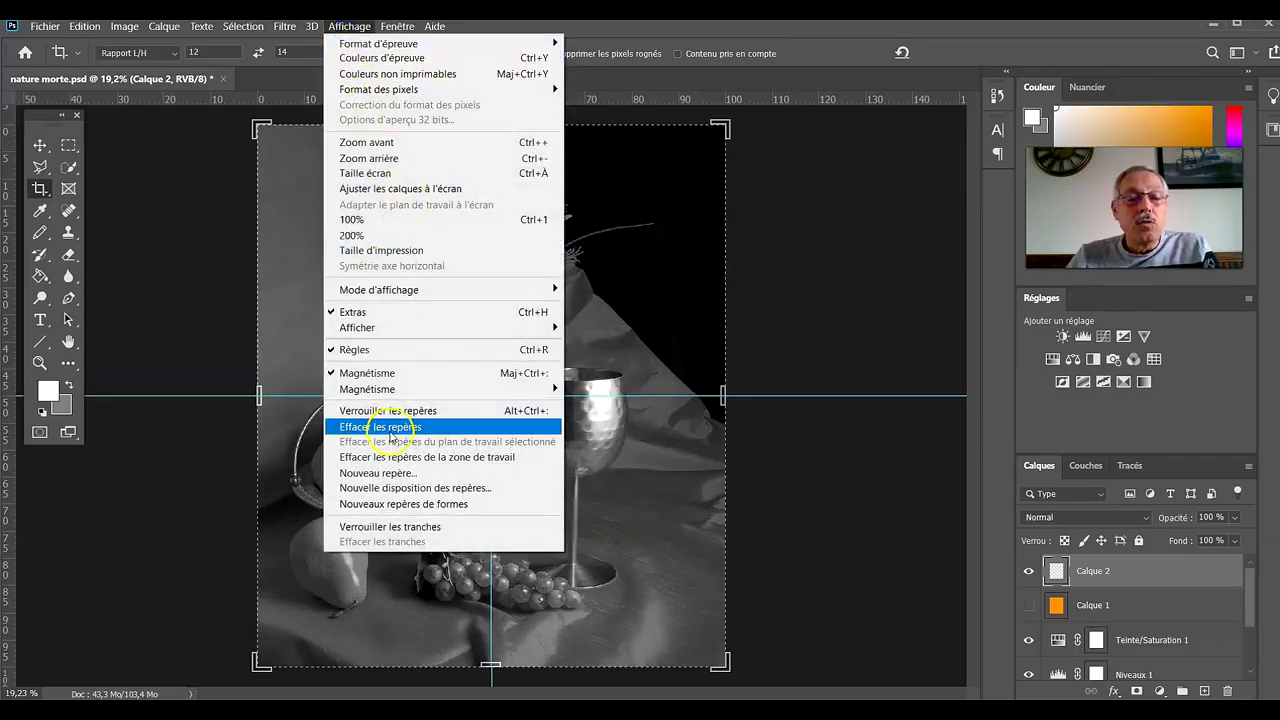
{"action": "left_click", "coordinate": [385, 474]}
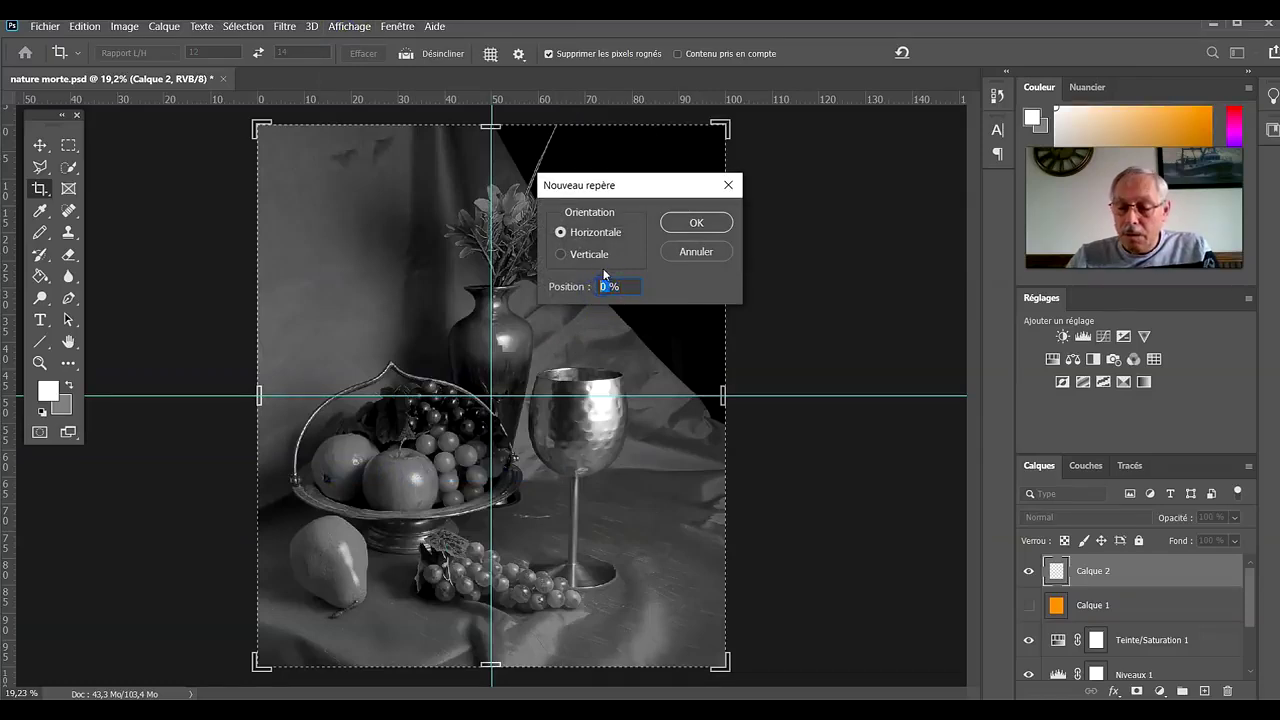
{"action": "left_click", "coordinate": [700, 223]}
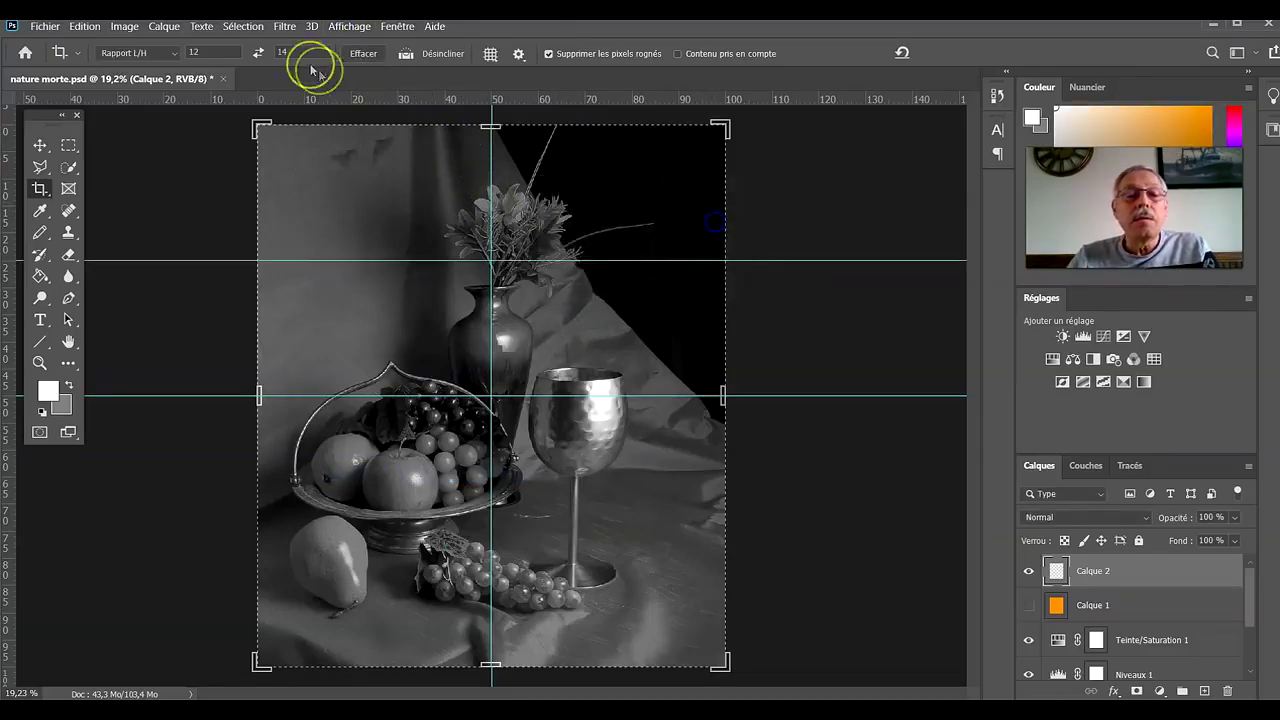
{"action": "left_click", "coordinate": [347, 26]}
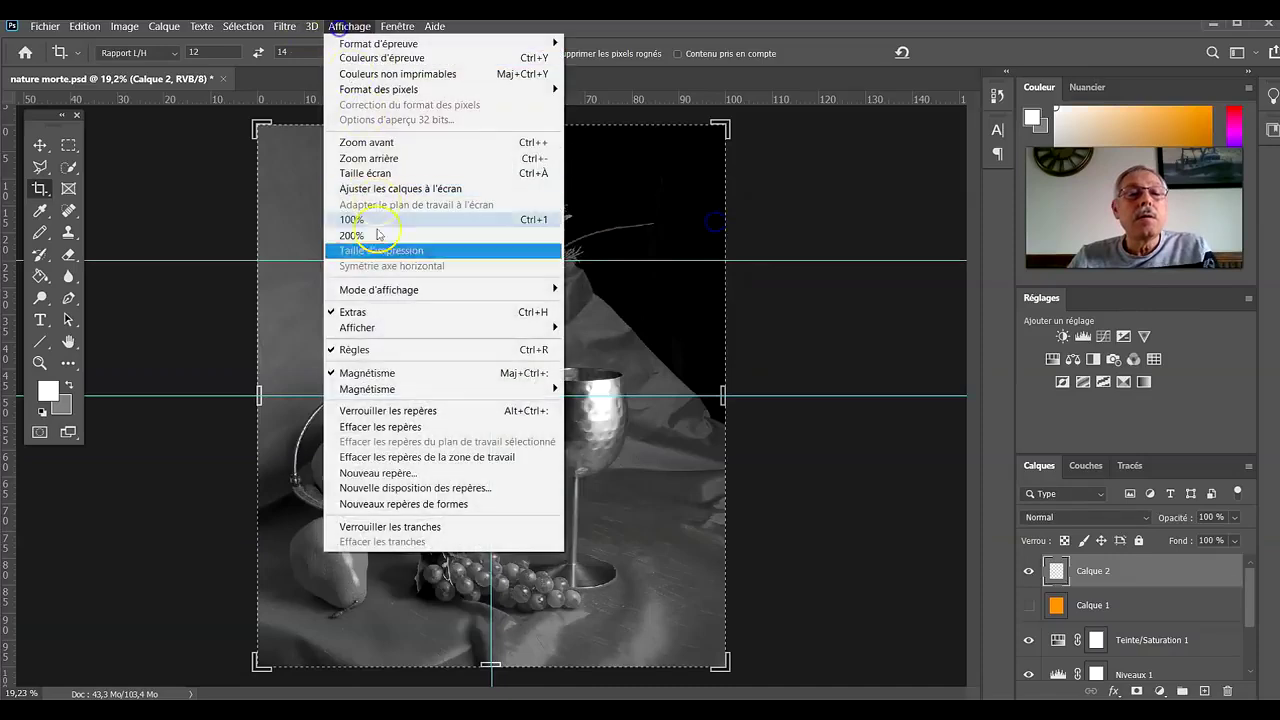
{"action": "left_click", "coordinate": [385, 474]}
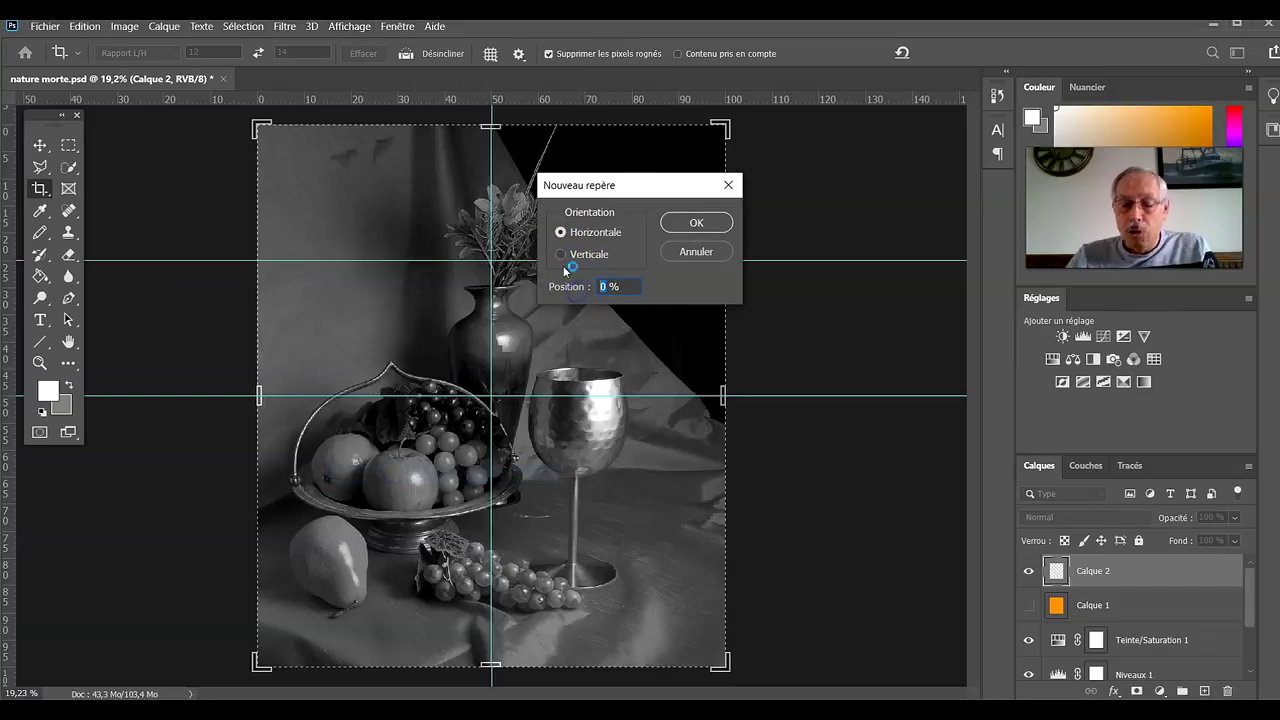
{"action": "type", "text": "75 %"}
{"action": "left_click", "coordinate": [680, 222]}
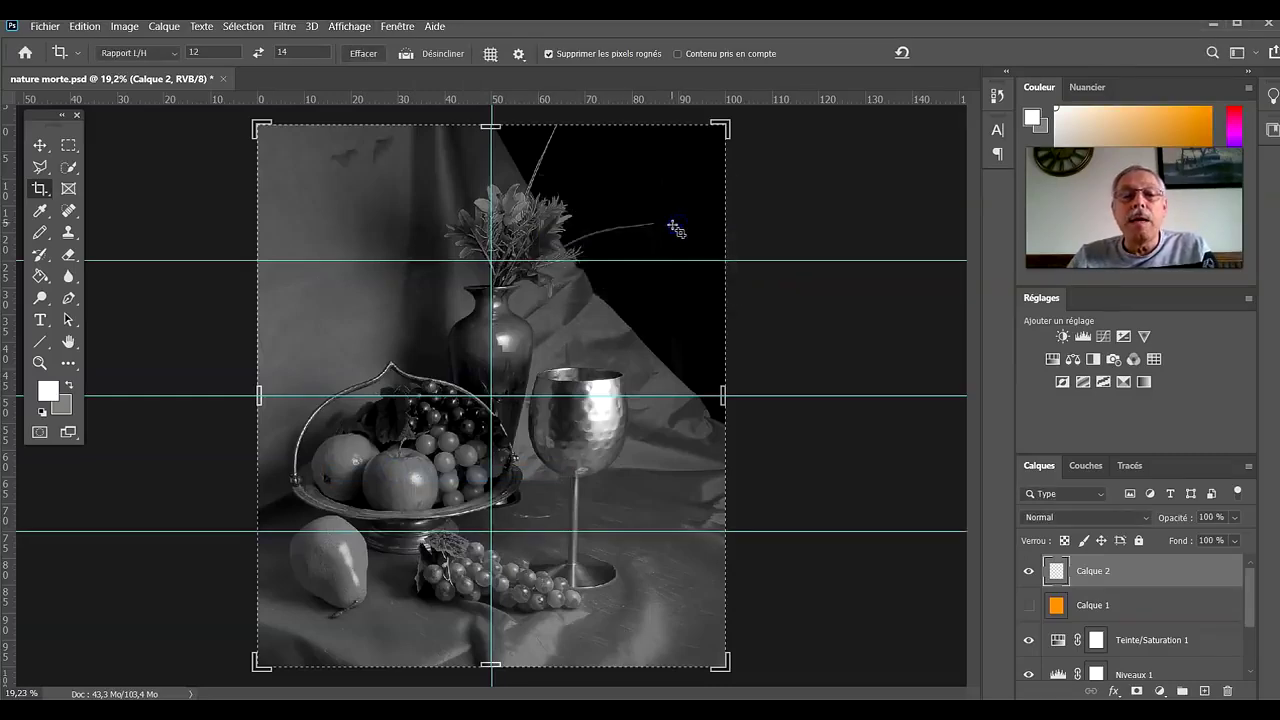
Add a vertical guide at 25 % of the picture's width.
{"action": "left_click", "coordinate": [286, 28]}
{"action": "mouse_move", "coordinate": [349, 26]}
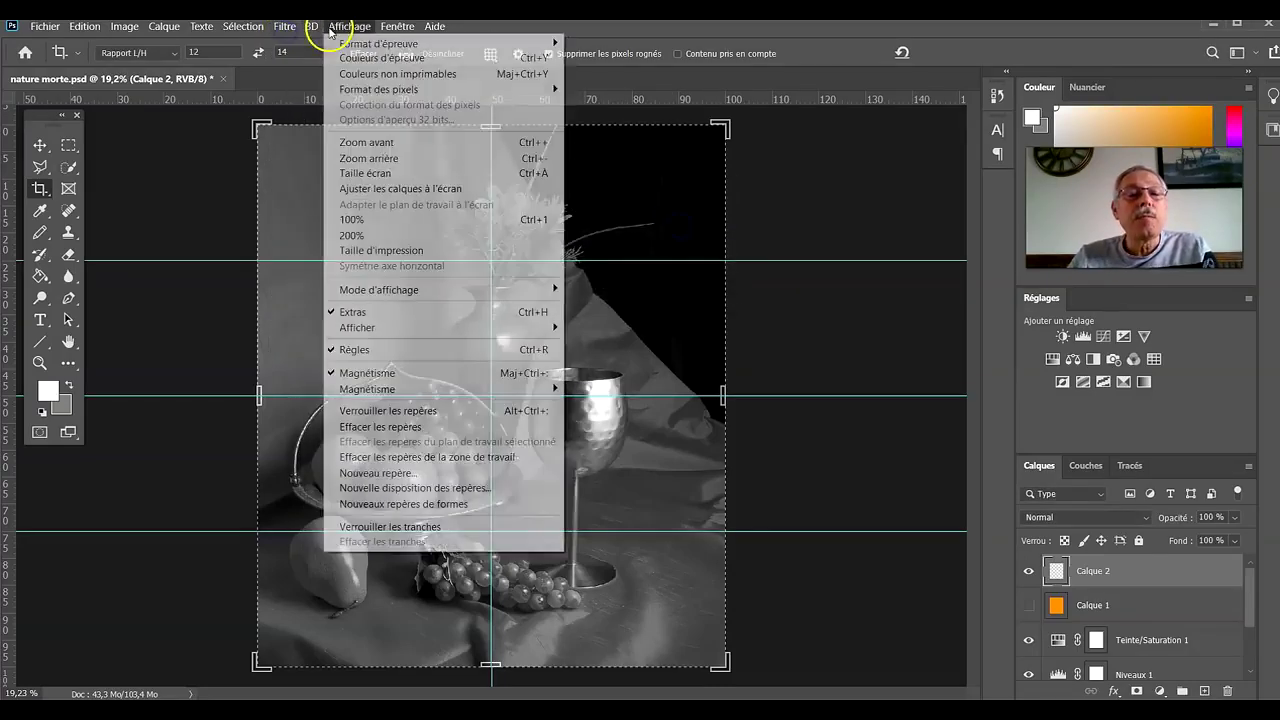
{"action": "left_click", "coordinate": [393, 474]}
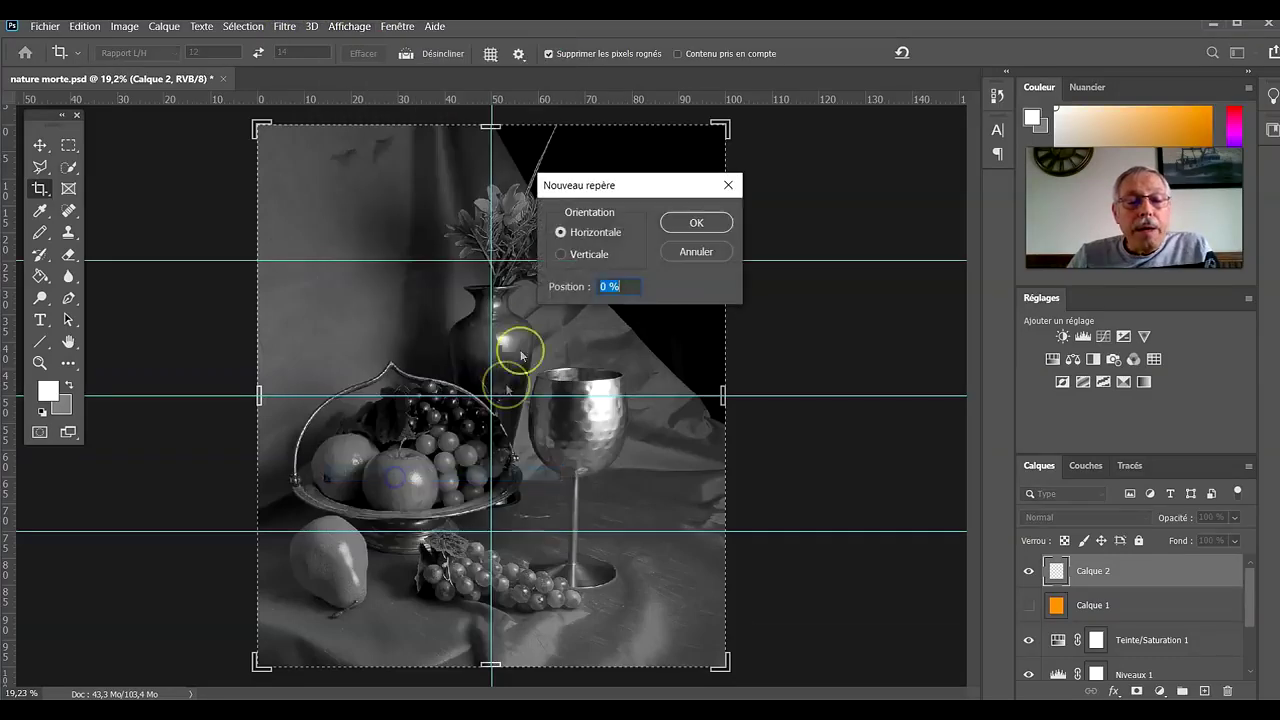
{"action": "left_click", "coordinate": [589, 254]}
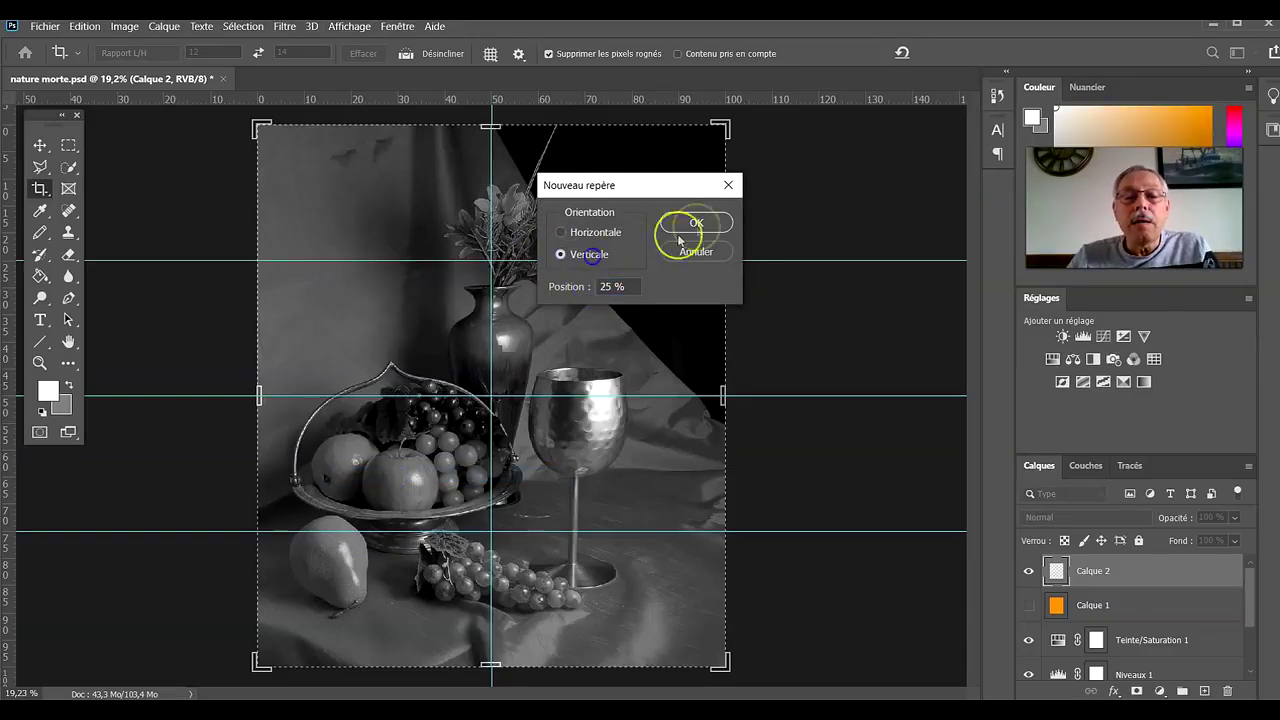
{"action": "left_click", "coordinate": [690, 224]}
Add a vertical guide at 75 % of the picture's width.
{"action": "left_click", "coordinate": [355, 30]}
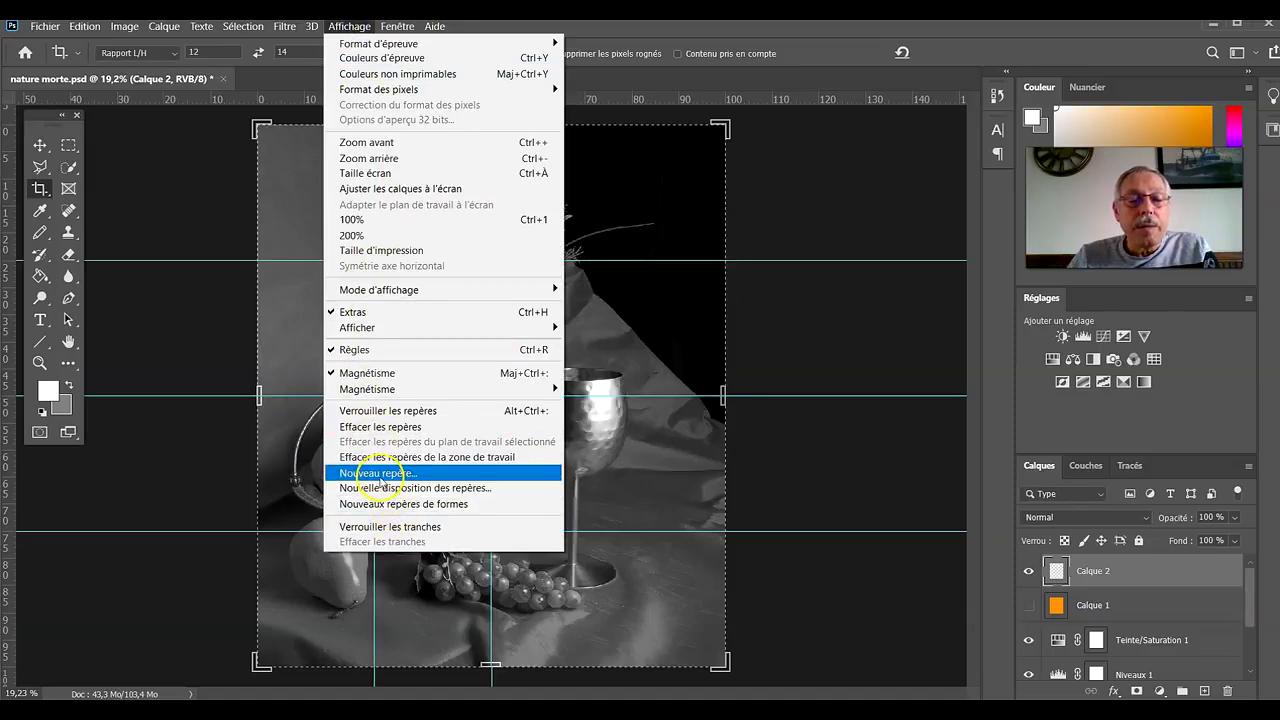
{"action": "left_click", "coordinate": [381, 473]}
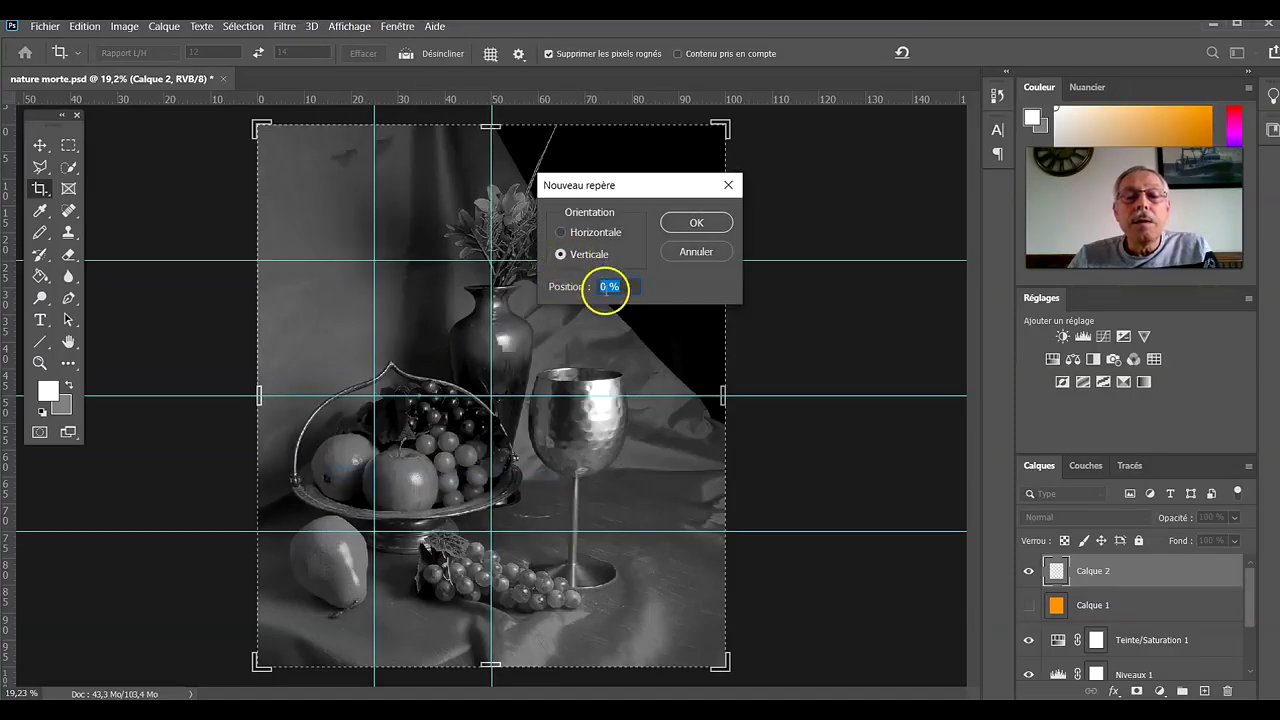
{"action": "left_click", "coordinate": [691, 220]}
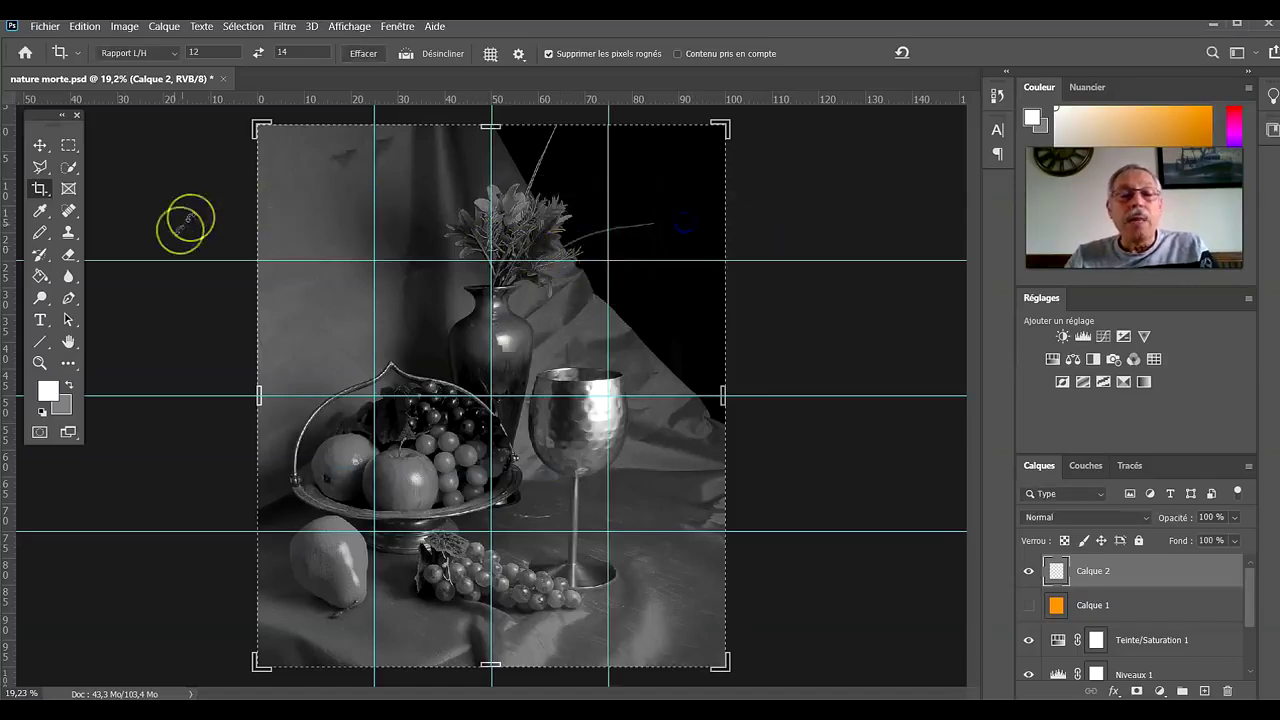
Activate the Pencil tool and set the foreground colour to pure bright red.
{"action": "left_click", "coordinate": [33, 236]}
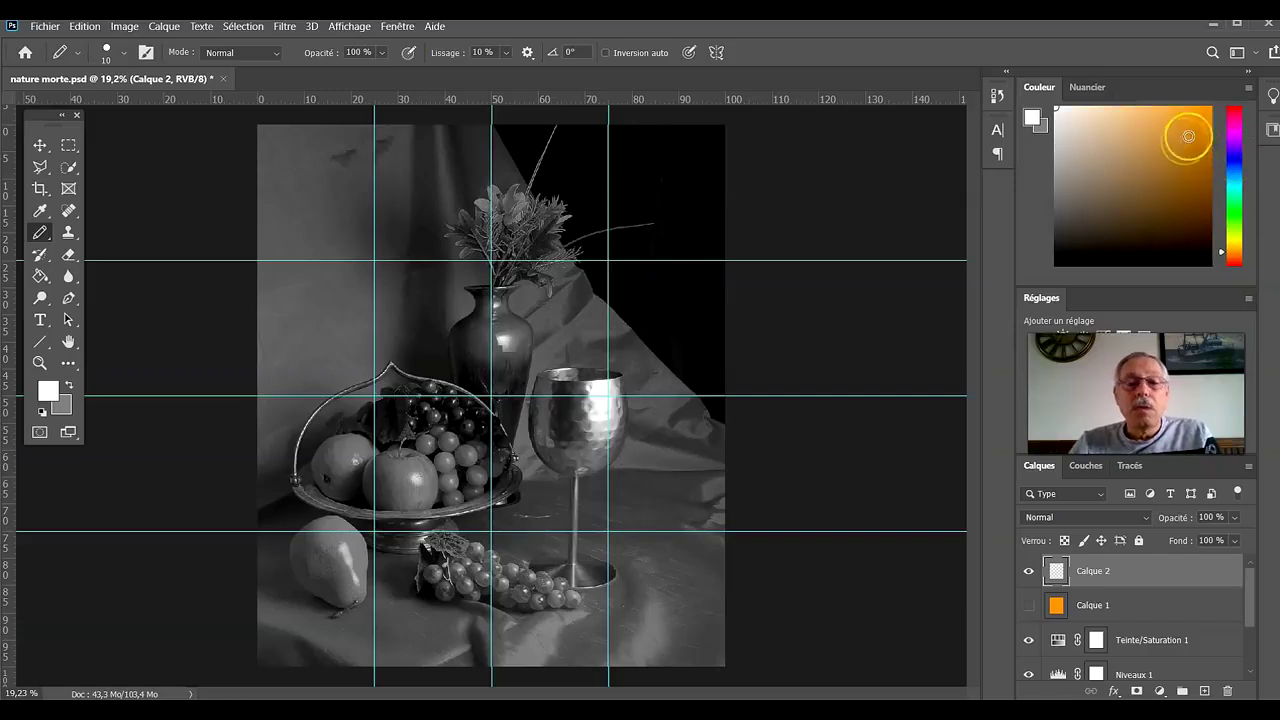
{"action": "left_click", "coordinate": [1235, 106]}
{"action": "left_click_drag", "start_coordinate": [1236, 171], "coordinate": [1235, 298]}
{"action": "left_click_drag", "start_coordinate": [1201, 150], "coordinate": [1212, 106]}
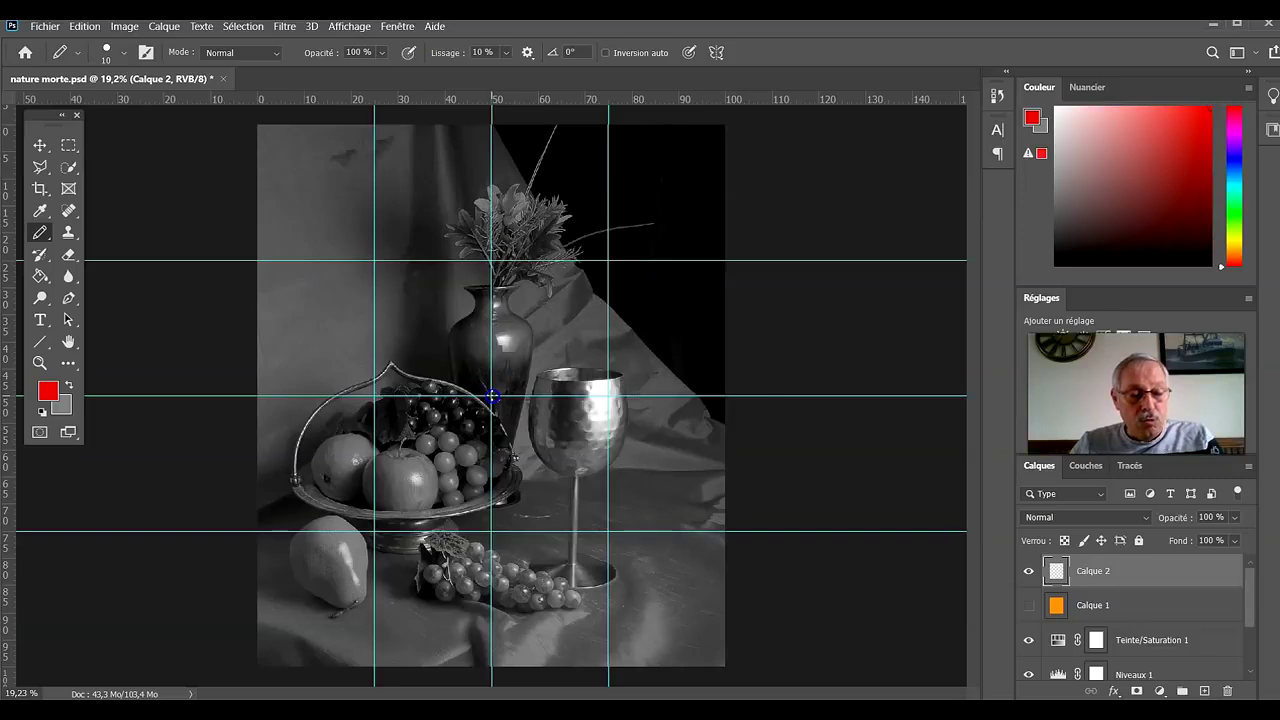
Draw a straight red horizontal line along the 50 % guide across the picture on Calque 2, using the 10 px pencil.
{"action": "left_click_drag", "start_coordinate": [257, 394], "coordinate": [814, 397]}
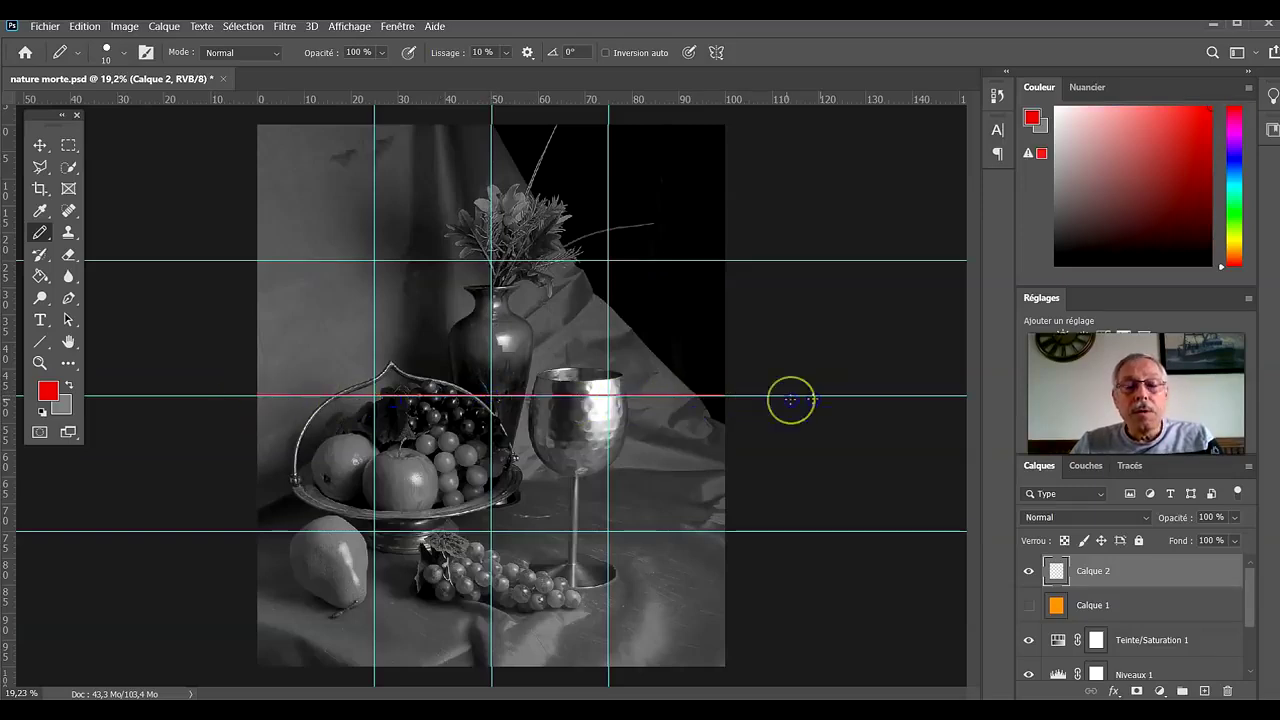
{"action": "left_click_drag", "start_coordinate": [678, 398], "coordinate": [716, 399]}
{"action": "left_click", "coordinate": [783, 381]}
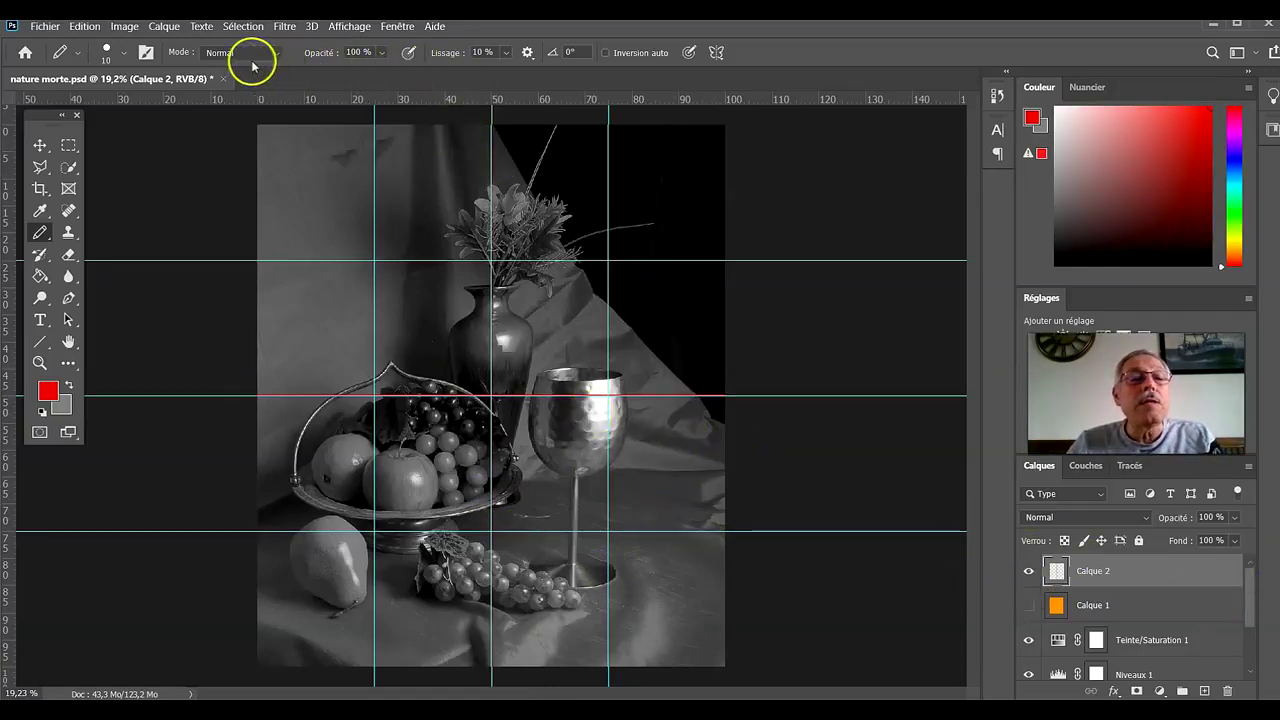
Set the pencil thickness to 15 px.
{"action": "left_click", "coordinate": [124, 55]}
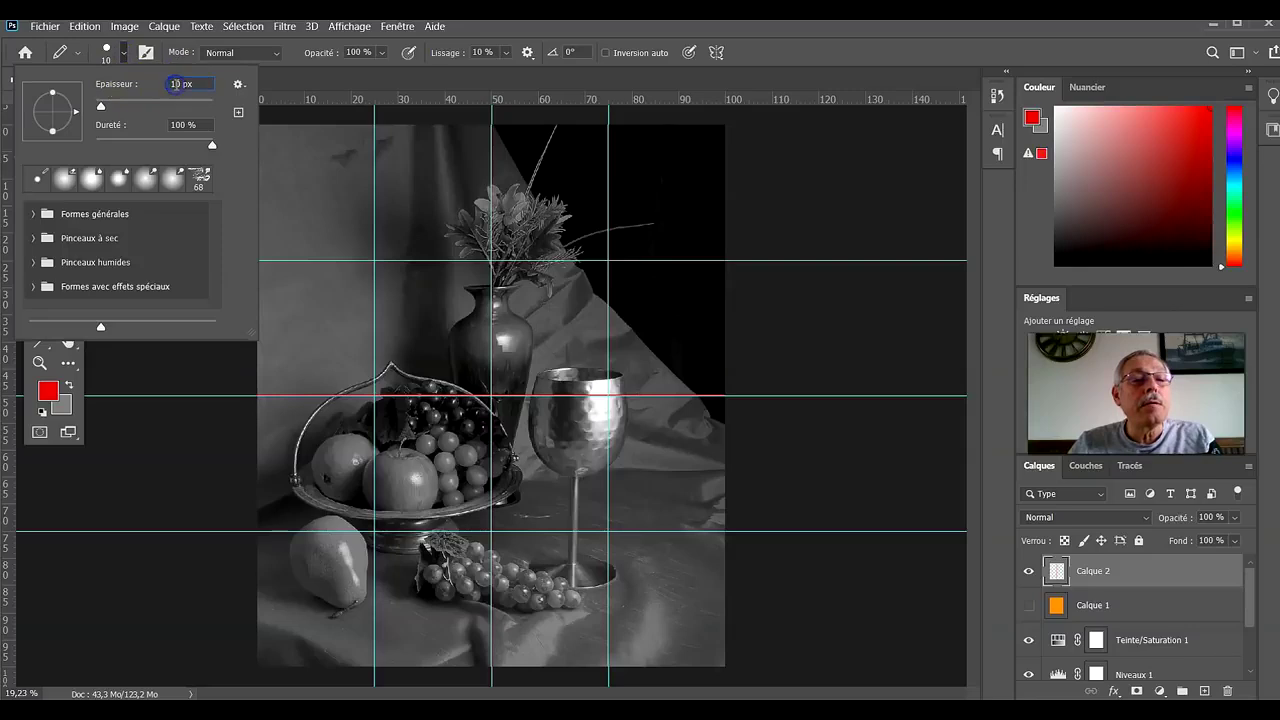
{"action": "left_click", "coordinate": [175, 85]}
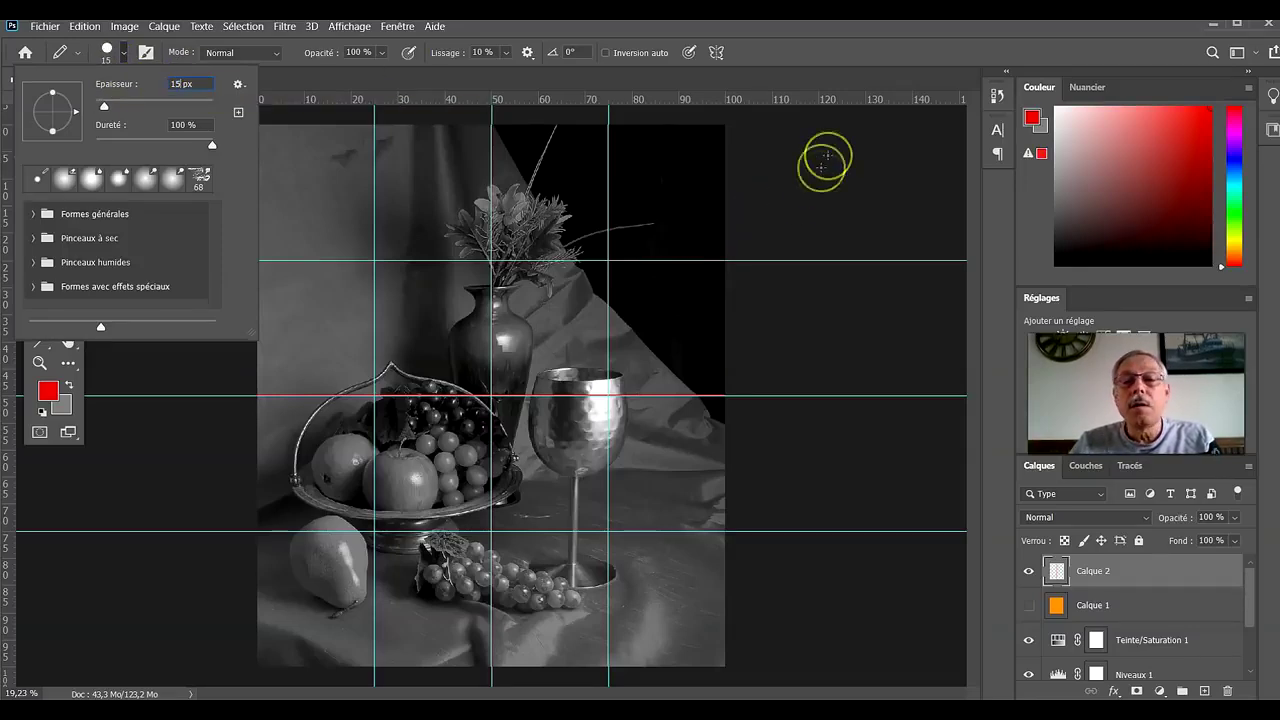
{"action": "left_click", "coordinate": [823, 160]}
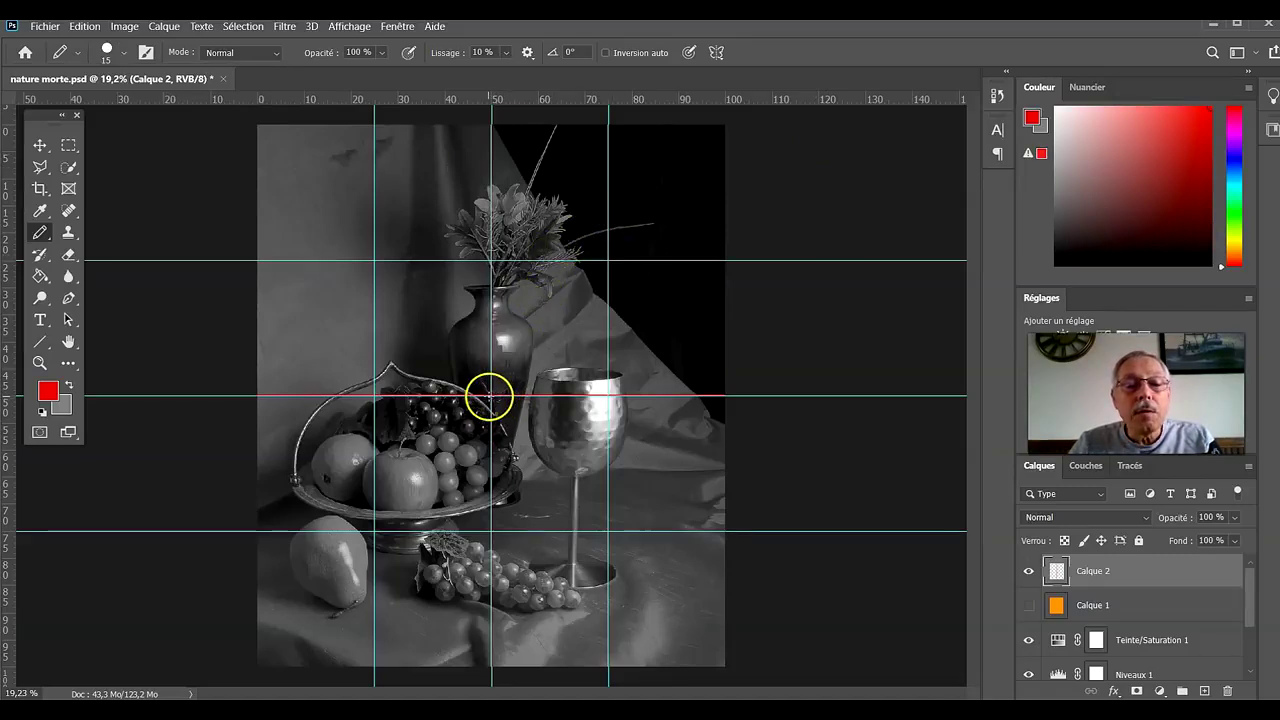
Redraw the red horizontal line along the 50 % guide with the 15 px pencil across the picture's full width.
{"action": "scroll", "coordinate": [500, 400], "scroll_direction": "up", "scroll_amount": 1}
{"action": "scroll", "coordinate": [503, 402], "scroll_direction": "up", "scroll_amount": 5}
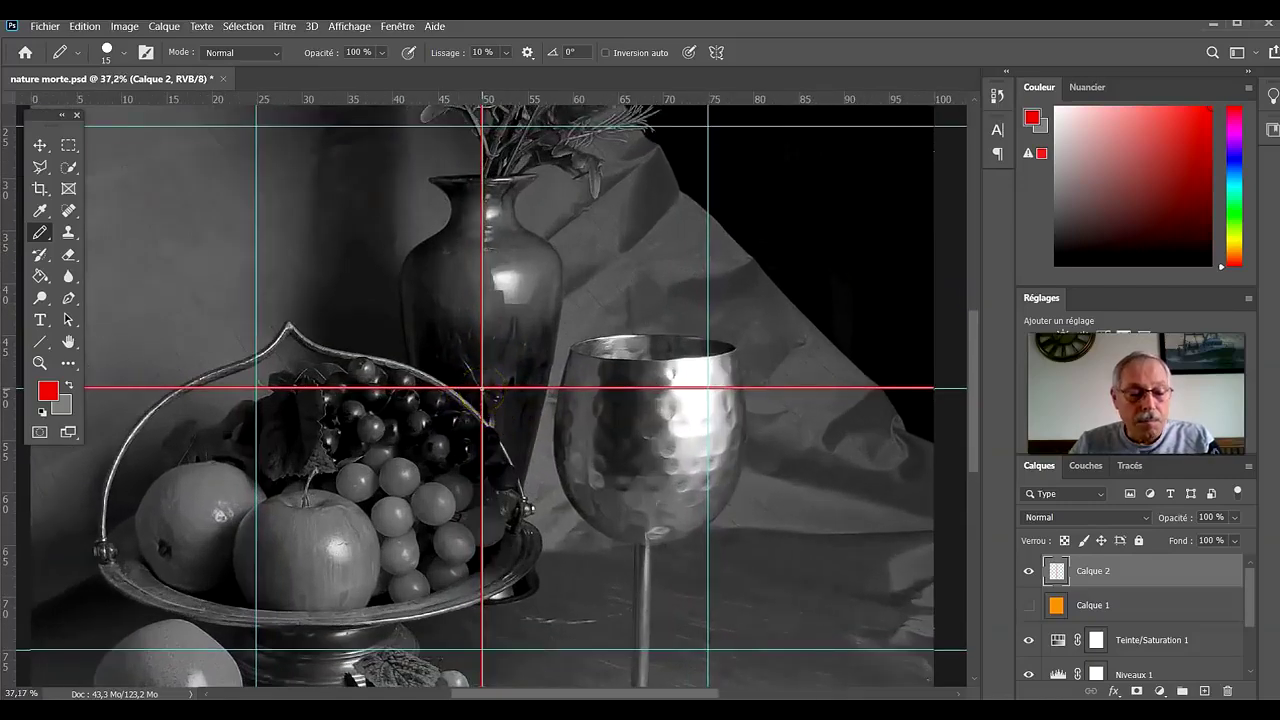
{"action": "left_click", "coordinate": [478, 388], "text": "shift"}
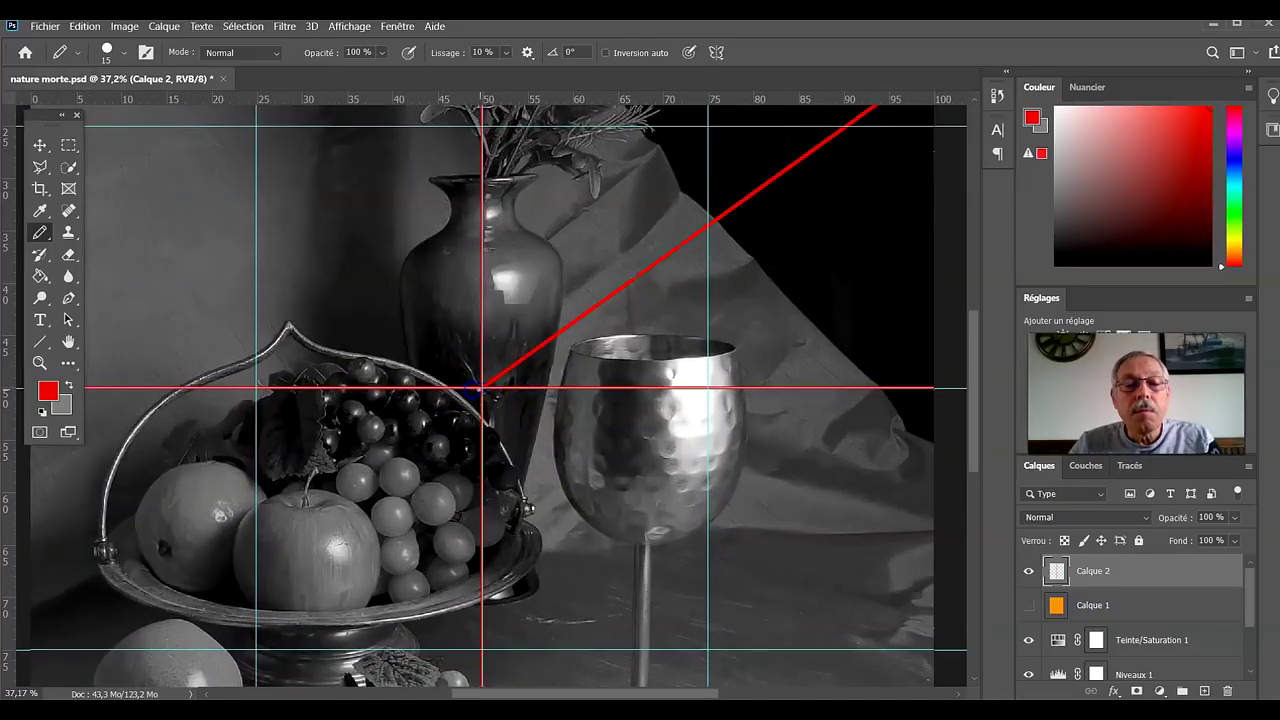
{"action": "key", "text": "ctrl+z"}
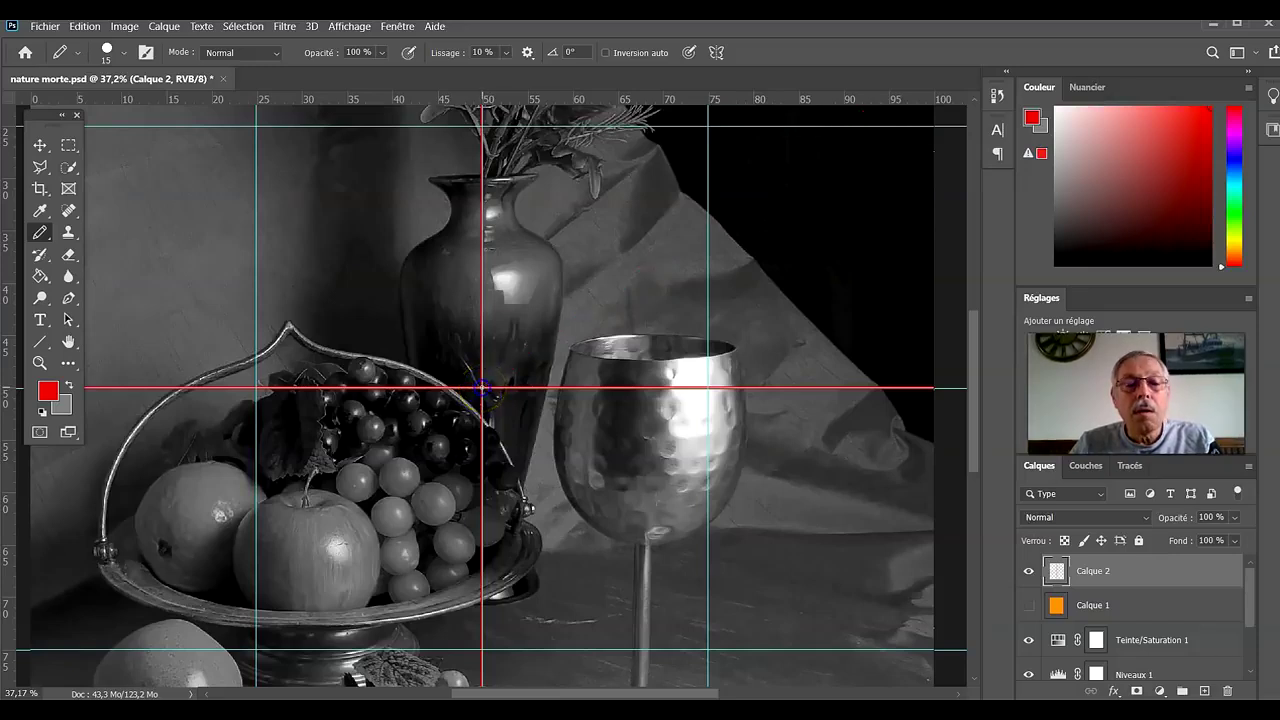
{"action": "left_click_drag", "start_coordinate": [79, 392], "coordinate": [39, 386]}
{"action": "left_click_drag", "start_coordinate": [686, 398], "coordinate": [985, 397]}
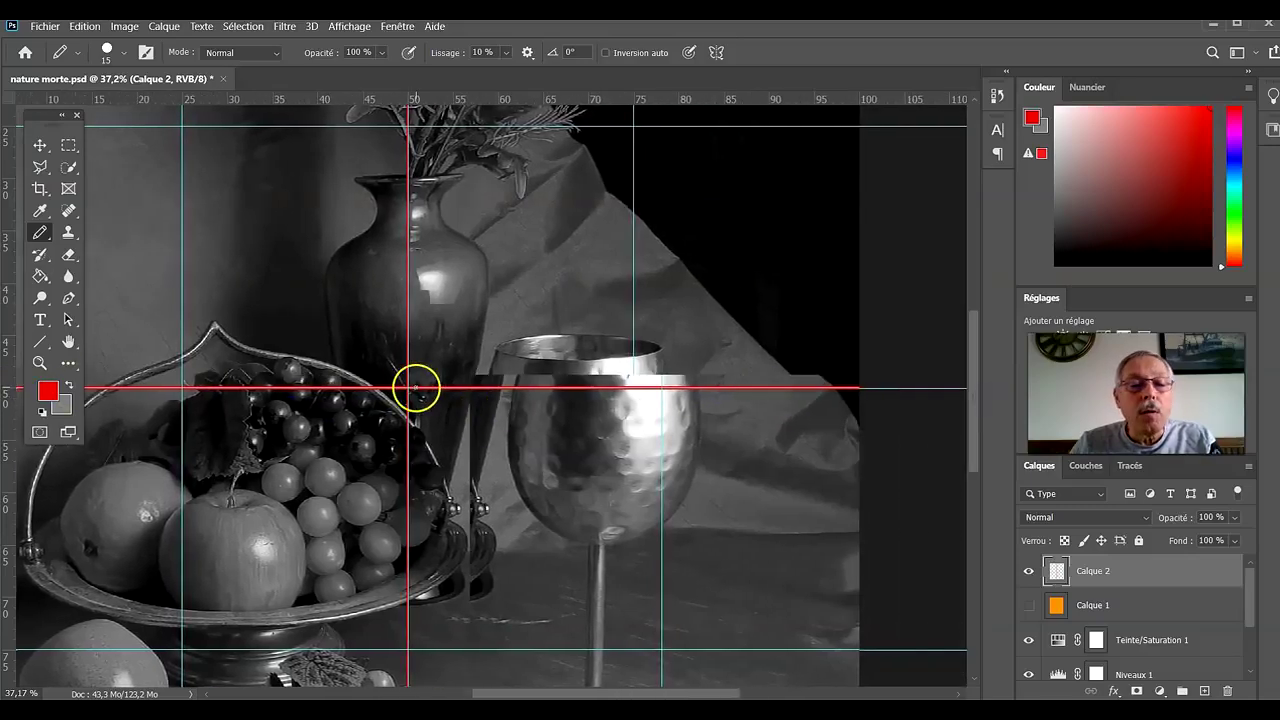
Draw a red vertical line along the 50 % guide from the picture's upper edge to its lower edge.
{"action": "mouse_move", "coordinate": [410, 388]}
{"action": "left_mouse_down"}
{"action": "mouse_move", "coordinate": [391, 120]}
{"action": "mouse_move", "coordinate": [399, 48]}
{"action": "left_mouse_up"}
{"action": "mouse_move", "coordinate": [410, 190]}
{"action": "left_mouse_down"}
{"action": "mouse_move", "coordinate": [413, 38]}
{"action": "mouse_move", "coordinate": [408, 477]}
{"action": "left_mouse_up"}
{"action": "scroll", "coordinate": [421, 395], "scroll_direction": "down", "scroll_amount": 10}
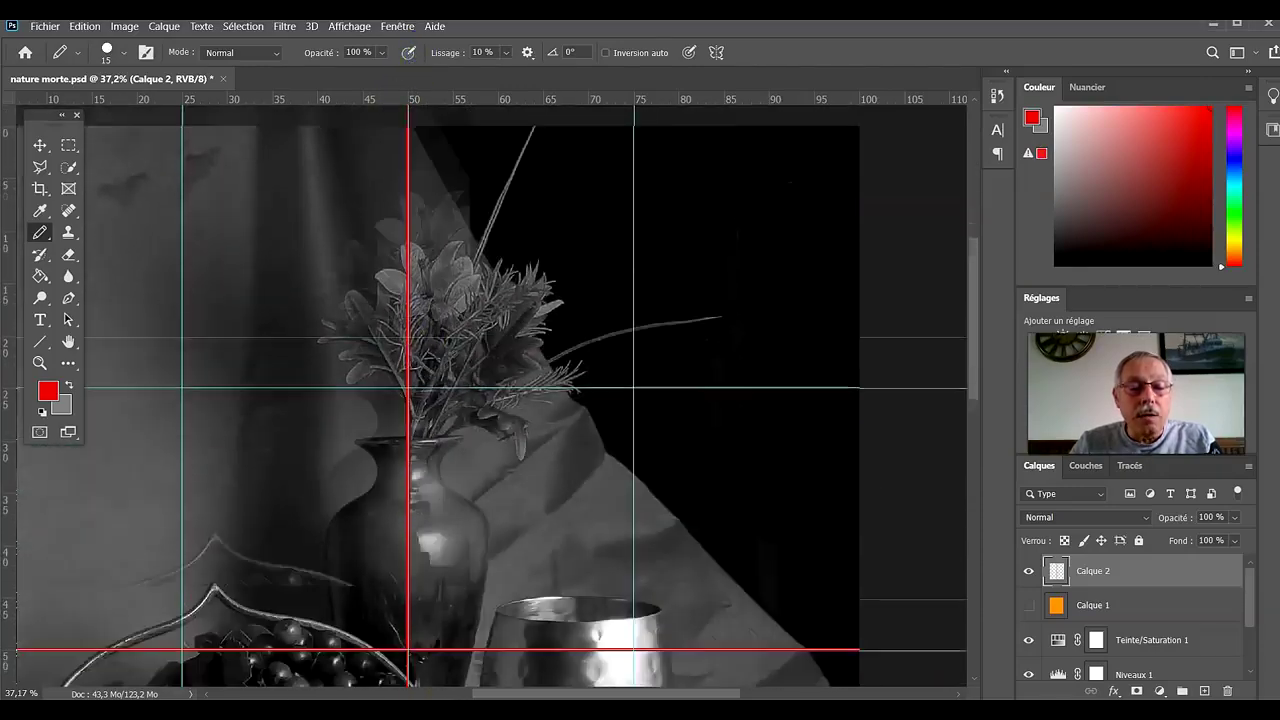
{"action": "scroll", "coordinate": [490, 395], "scroll_direction": "down", "scroll_amount": 2}
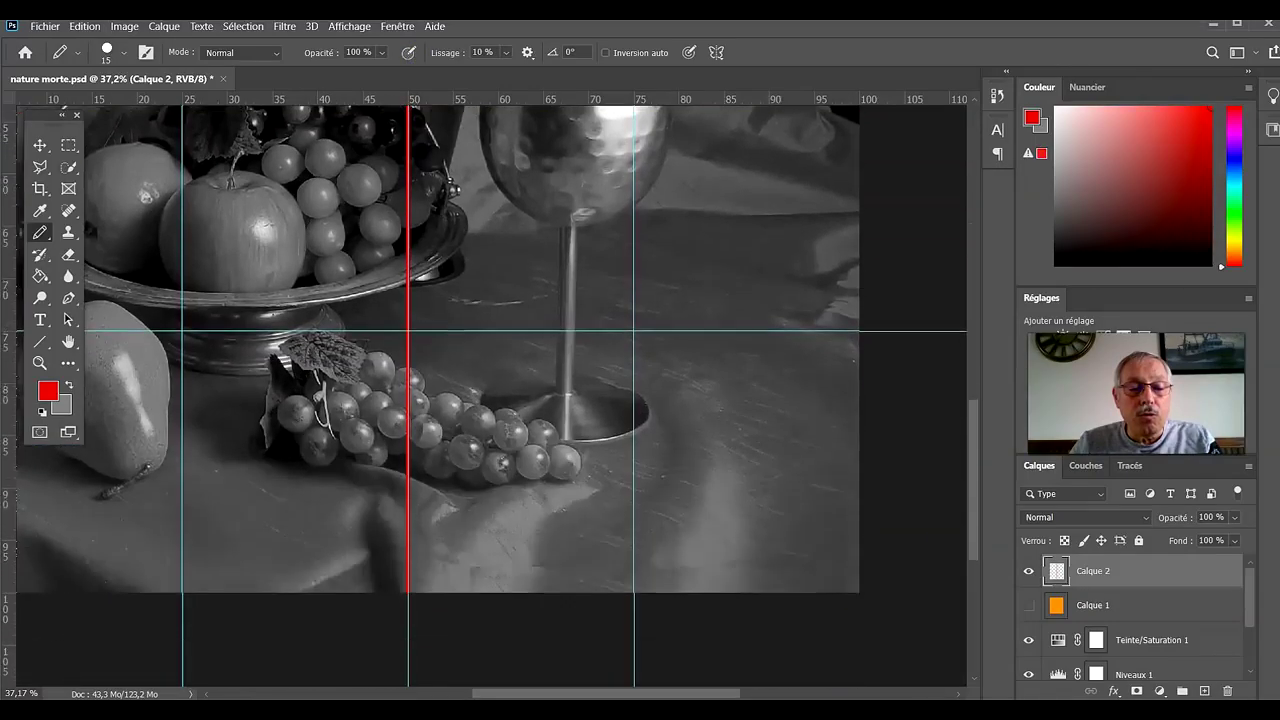
Draw red vertical lines along the 75 % and 25 % guides over the picture's full height.
{"action": "scroll", "coordinate": [660, 653], "scroll_direction": "up", "scroll_amount": 4}
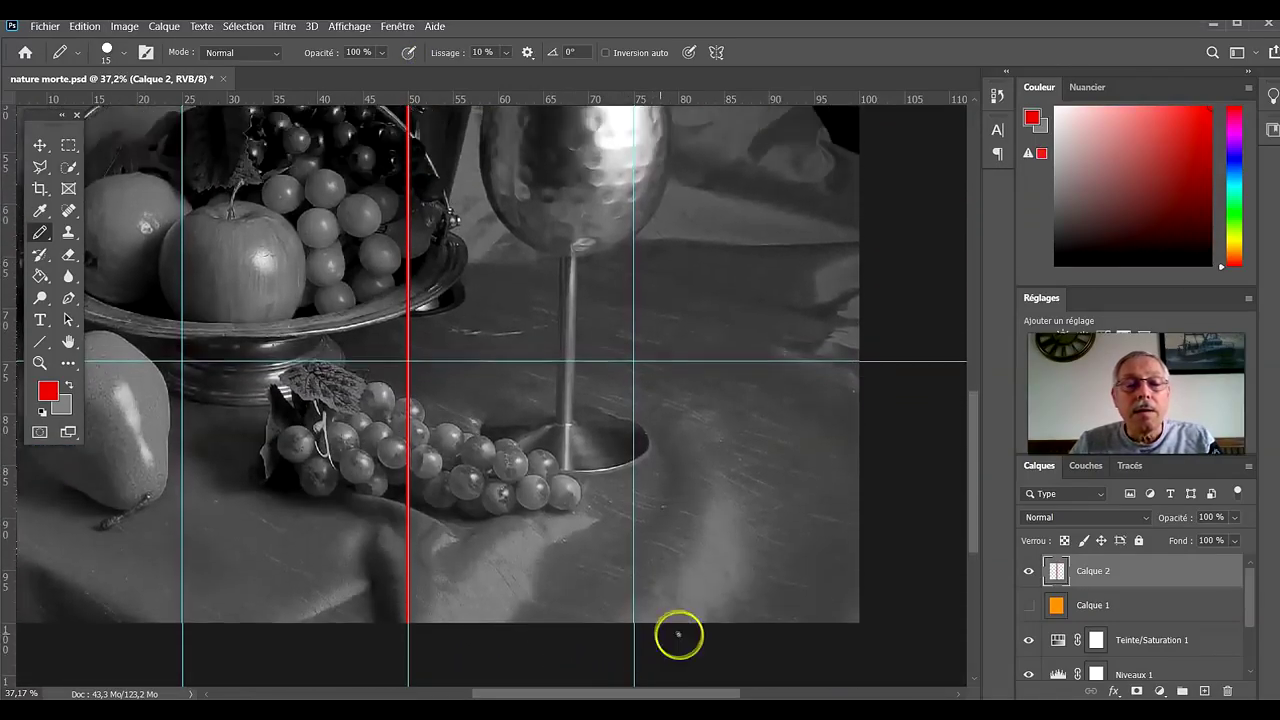
{"action": "scroll", "coordinate": [756, 559], "scroll_direction": "up", "scroll_amount": 3}
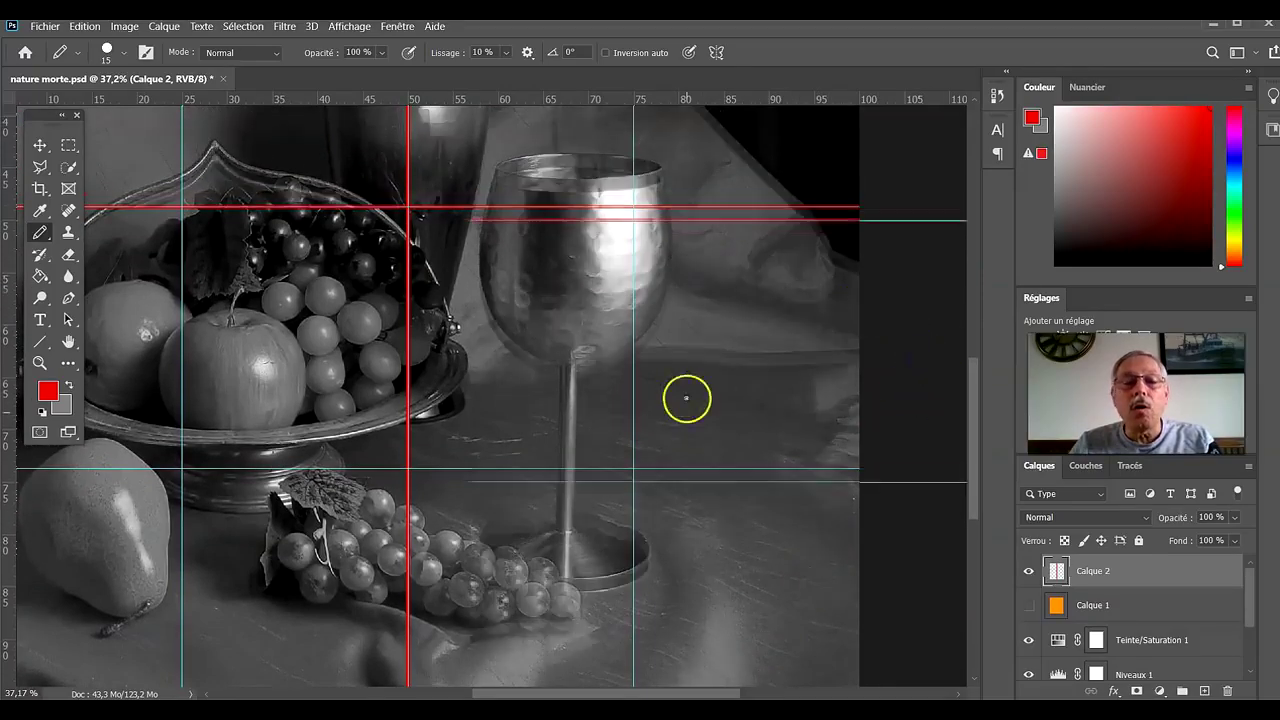
{"action": "scroll", "coordinate": [686, 394], "scroll_direction": "up", "scroll_amount": 8}
{"action": "scroll", "coordinate": [701, 413], "scroll_direction": "down", "scroll_amount": 4}
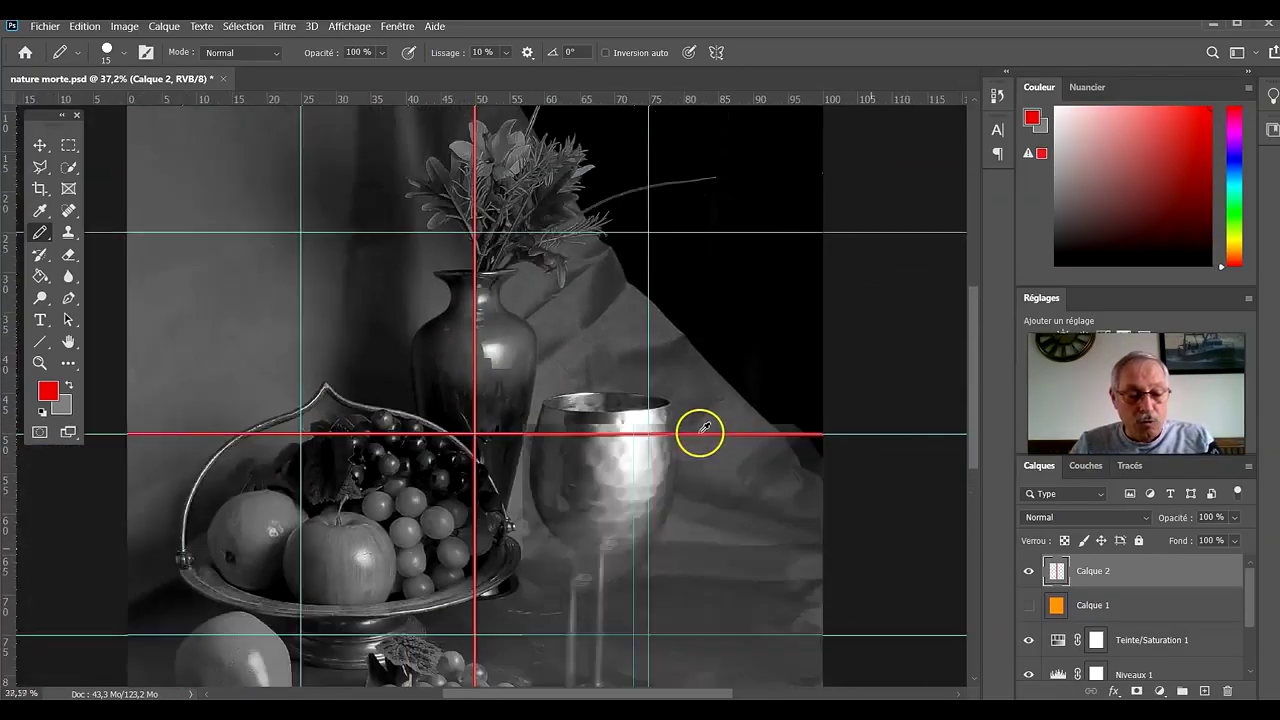
{"action": "scroll", "coordinate": [671, 523], "scroll_direction": "down", "scroll_amount": 3}
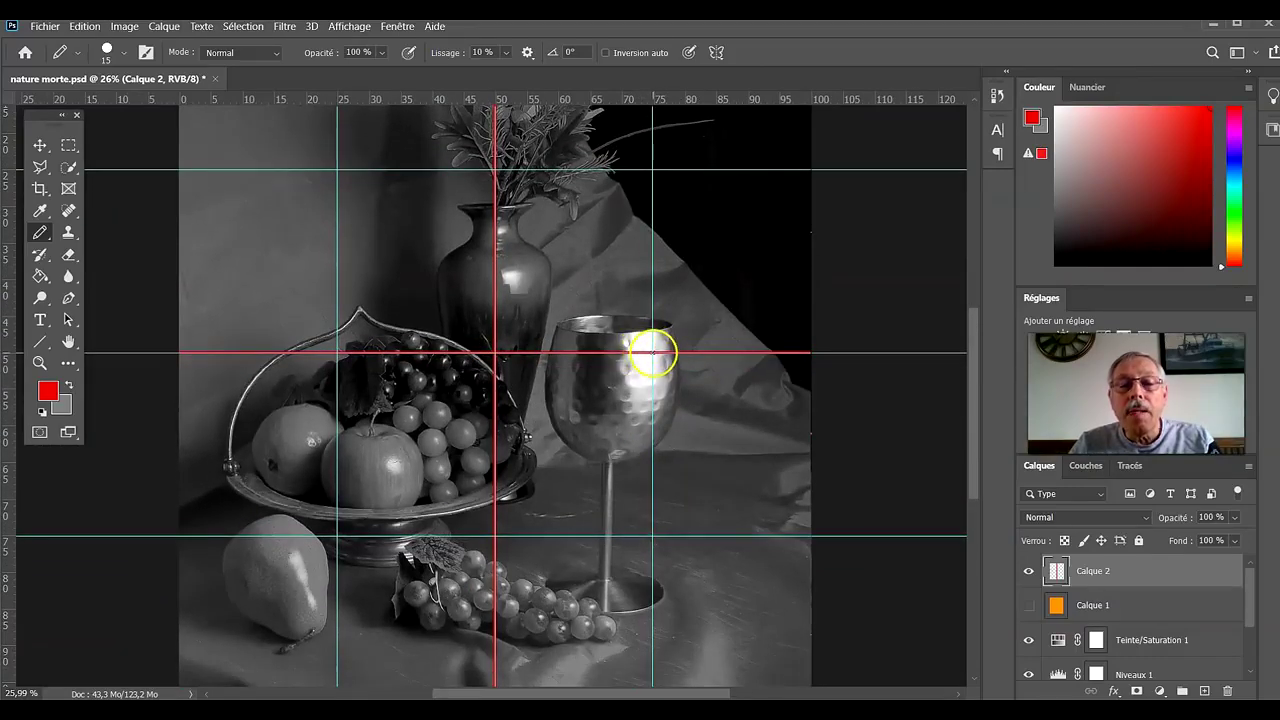
{"action": "scroll", "coordinate": [650, 680], "scroll_direction": "down", "scroll_amount": 3}
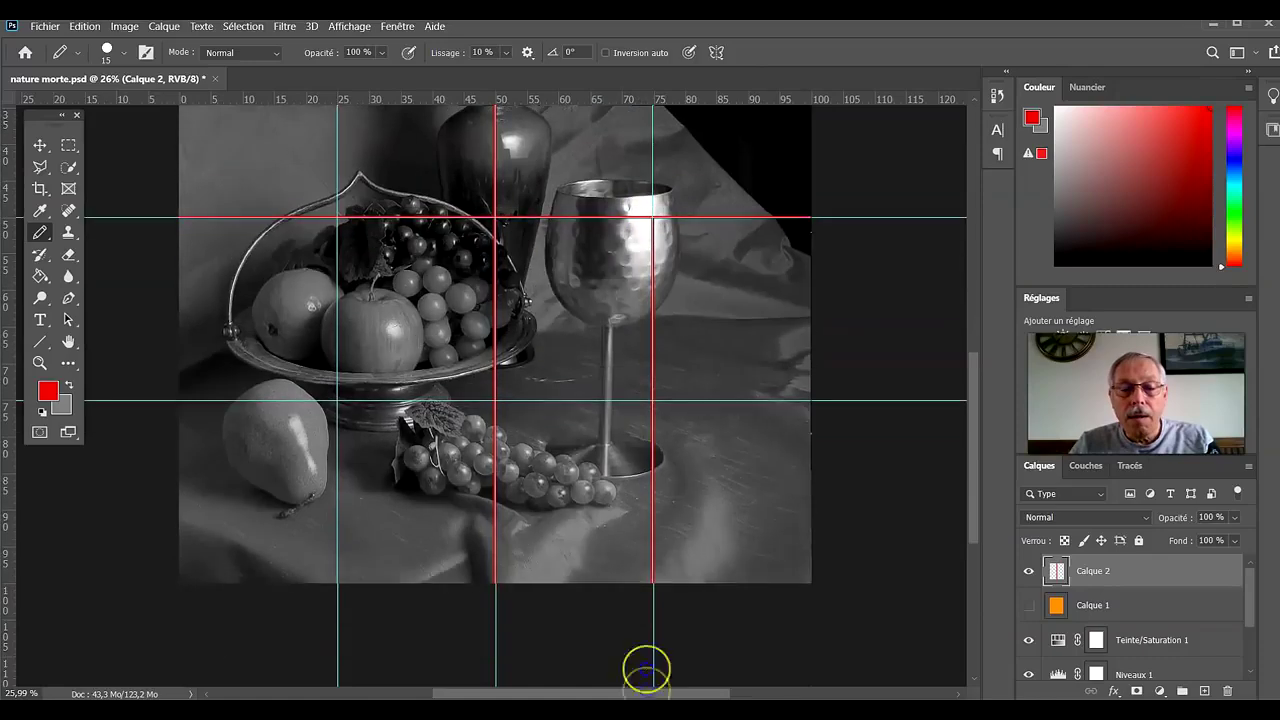
{"action": "scroll", "coordinate": [650, 150], "scroll_direction": "up", "scroll_amount": 10}
{"action": "scroll", "coordinate": [594, 266], "scroll_direction": "up", "scroll_amount": 4}
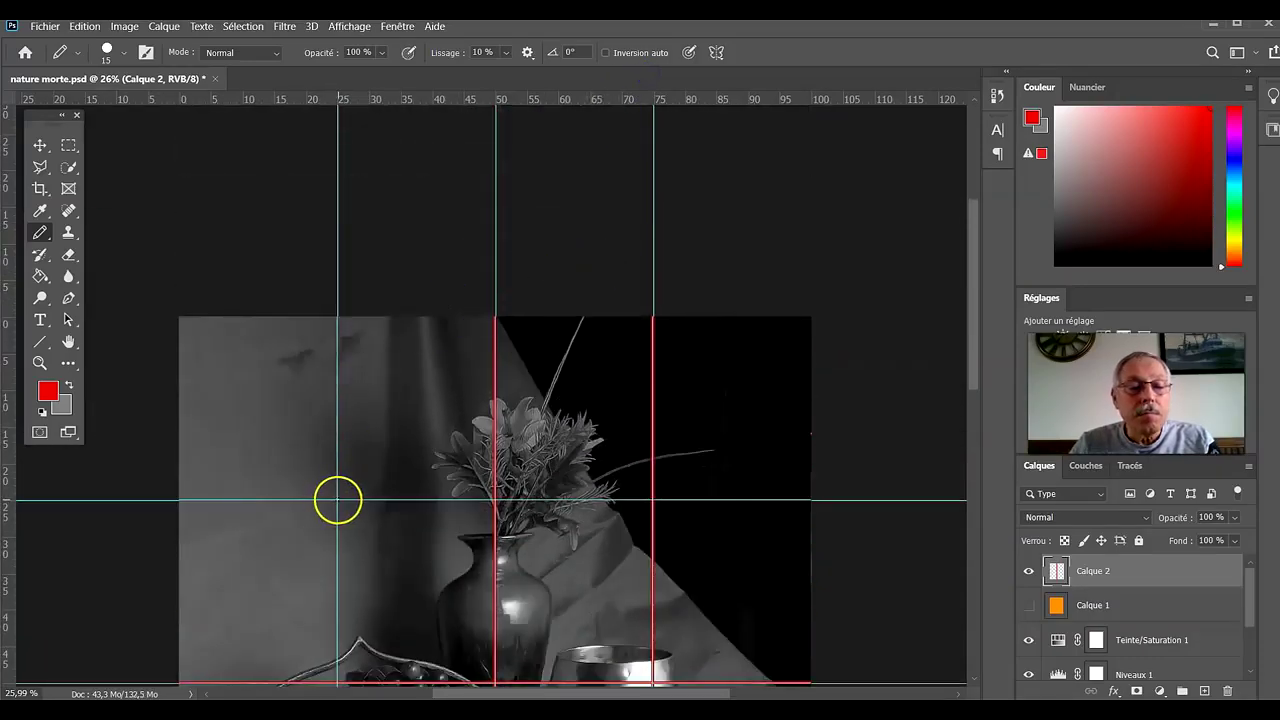
{"action": "scroll", "coordinate": [345, 634], "scroll_direction": "down", "scroll_amount": 13}
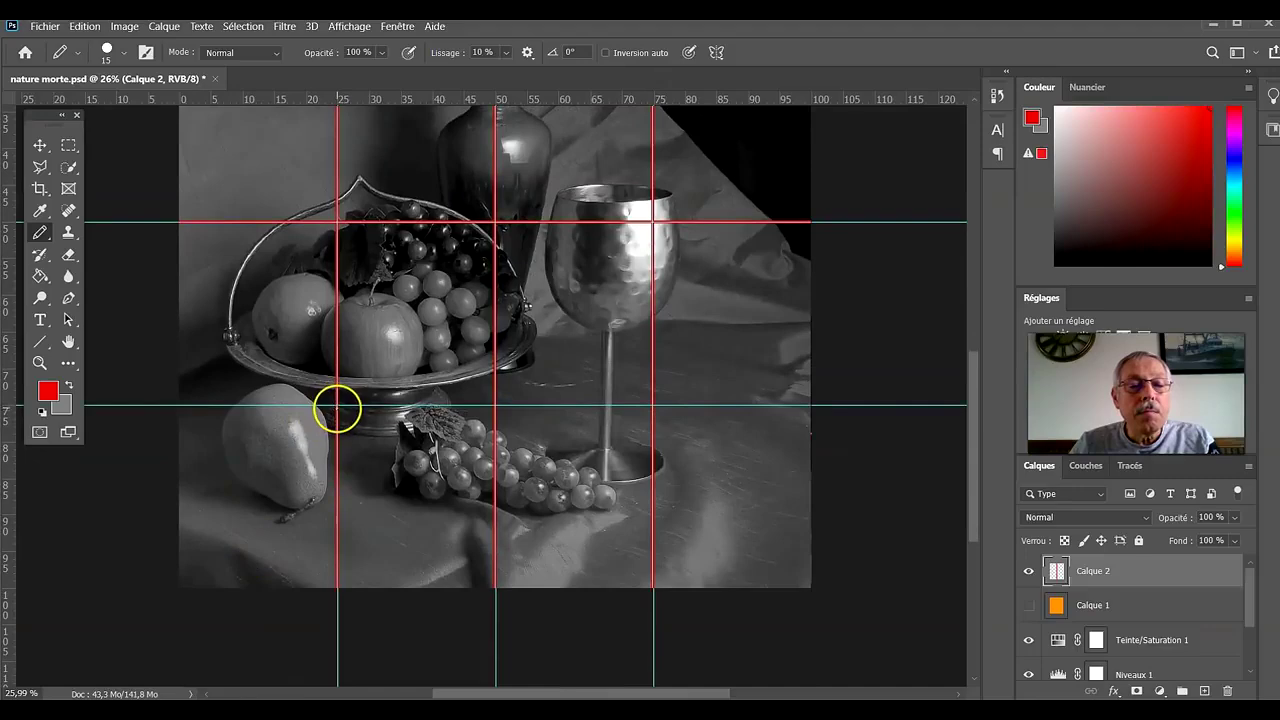
Draw red horizontal lines along the 75 % and 25 % guides across the picture's full width.
{"action": "mouse_move", "coordinate": [331, 408]}
{"action": "left_mouse_down"}
{"action": "mouse_move", "coordinate": [82, 412]}
{"action": "mouse_move", "coordinate": [845, 410]}
{"action": "left_mouse_up"}
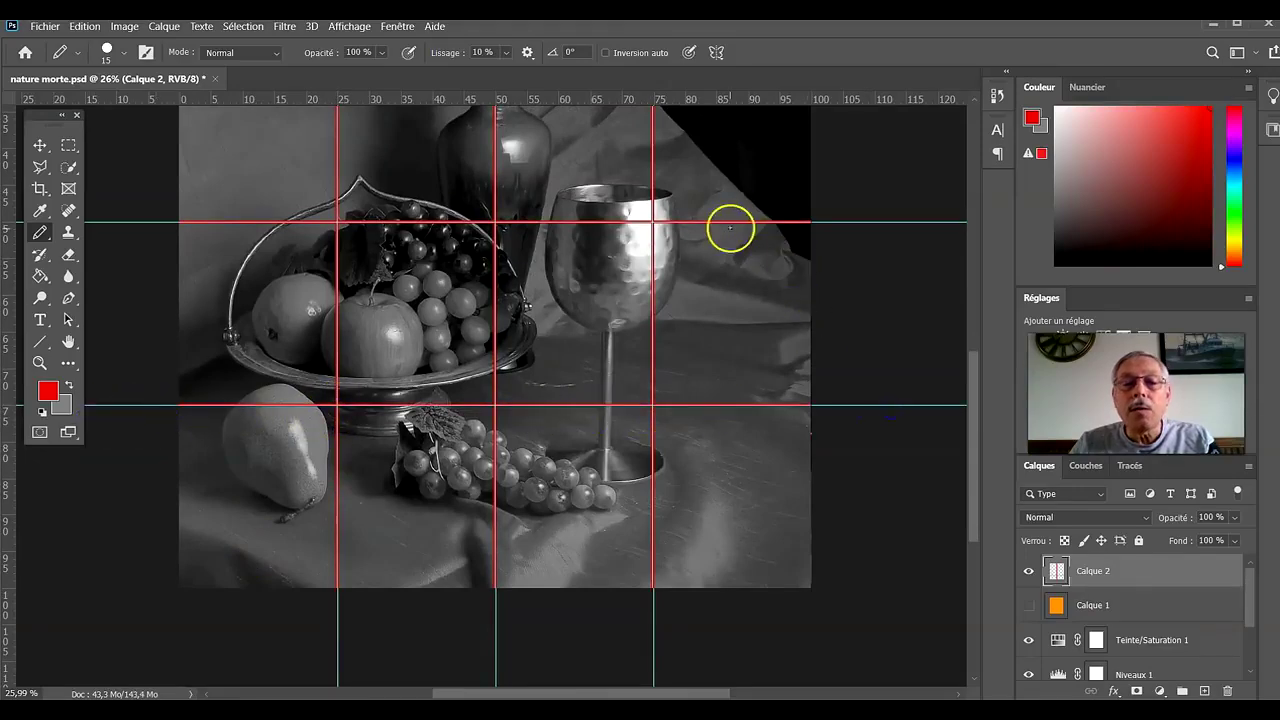
{"action": "scroll", "coordinate": [730, 229], "scroll_direction": "up", "scroll_amount": 5}
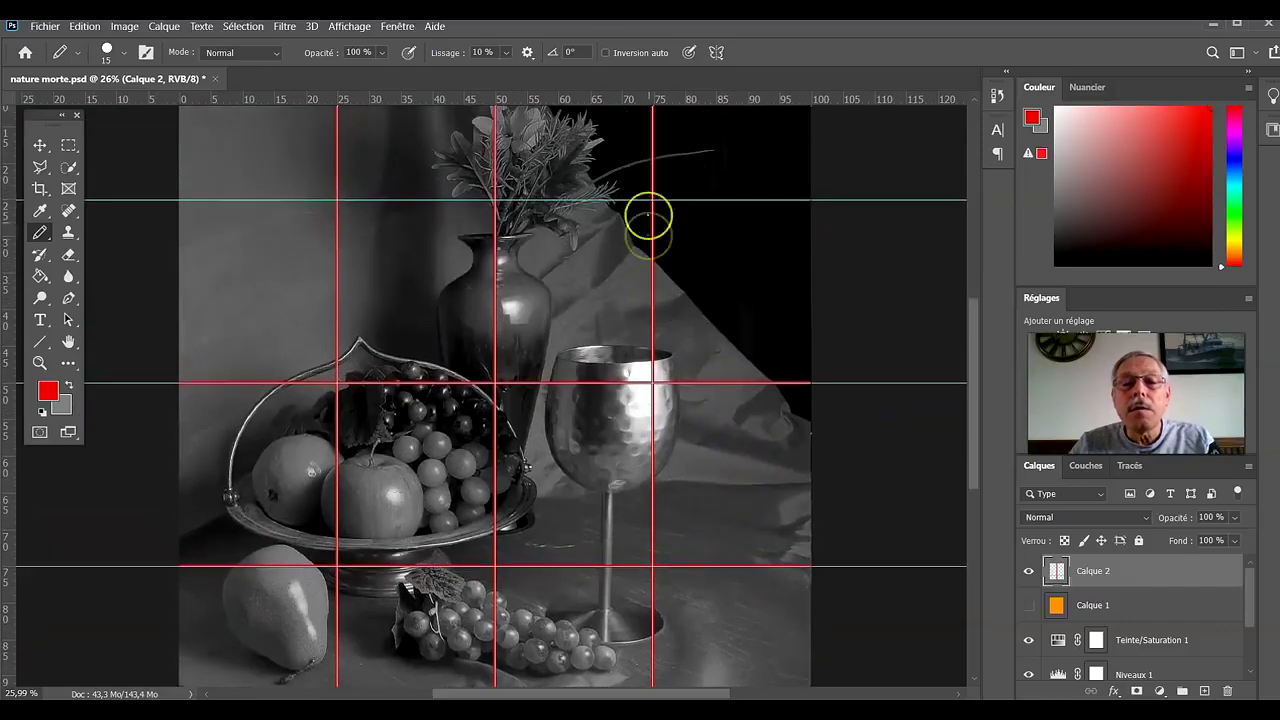
{"action": "scroll", "coordinate": [648, 216], "scroll_direction": "up", "scroll_amount": 5}
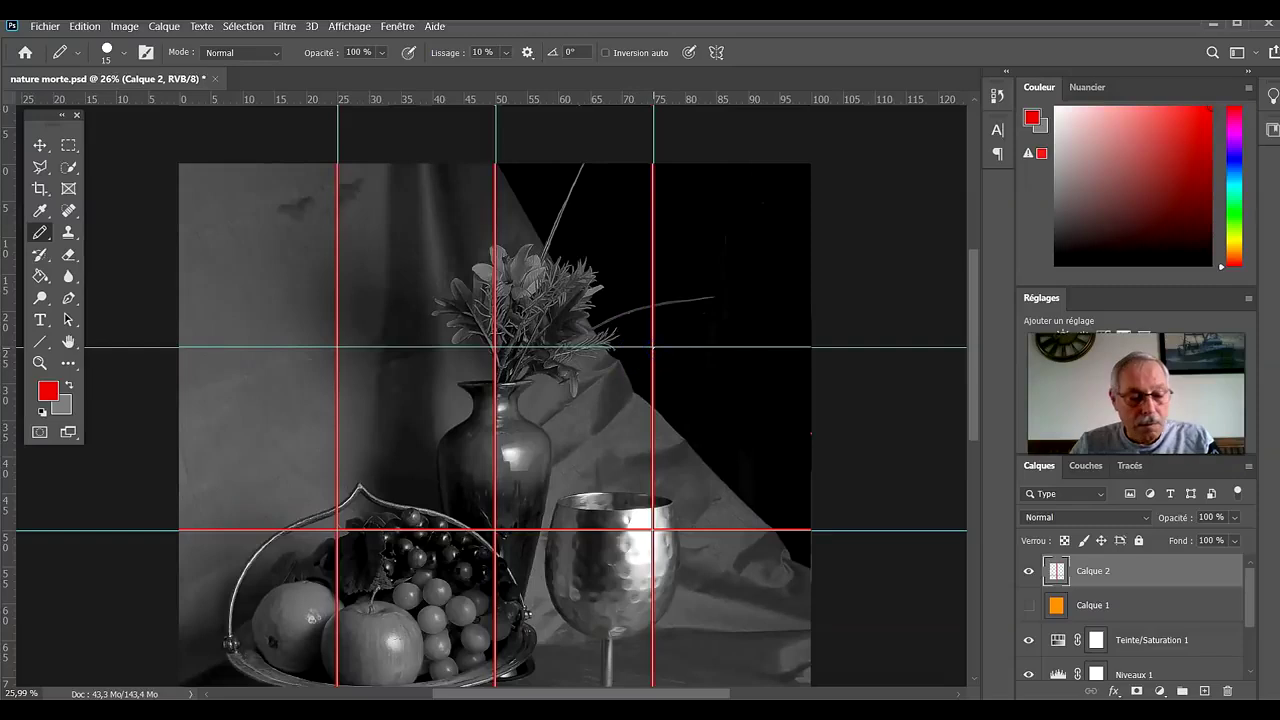
{"action": "left_click_drag", "start_coordinate": [567, 349], "coordinate": [61, 348]}
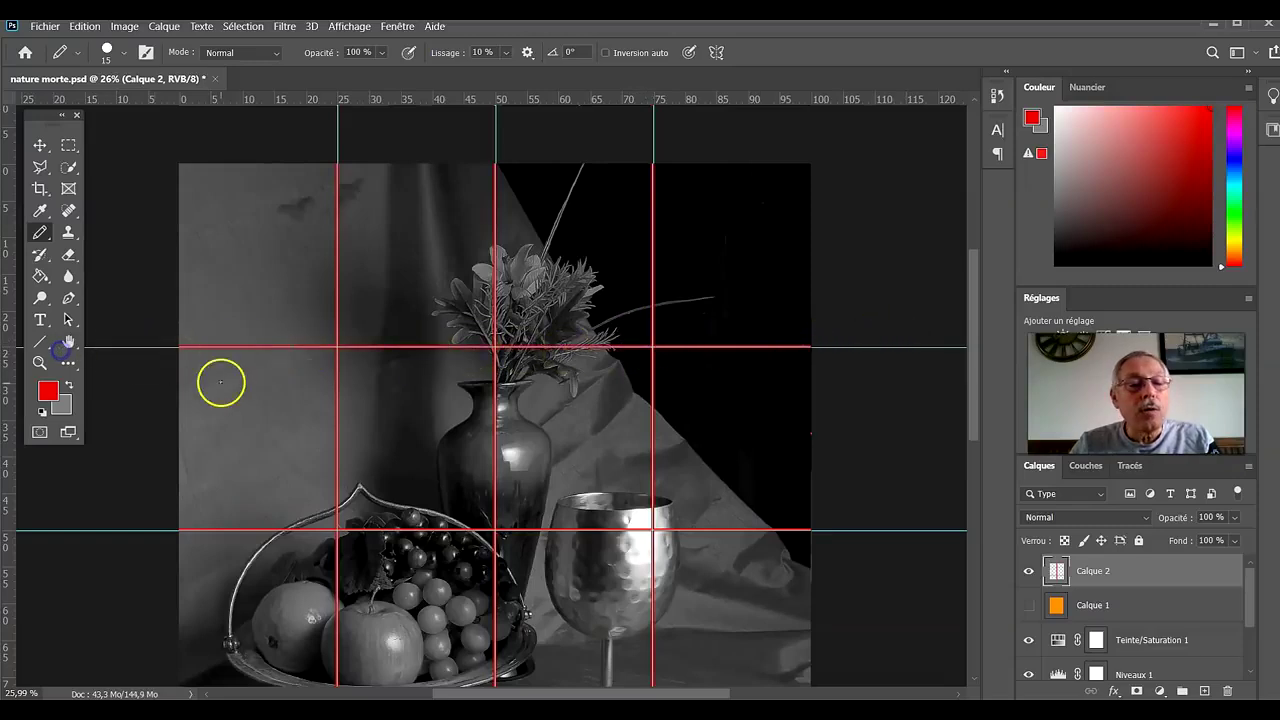
Draw the picture's two main diagonals as straight red lines connecting its opposite corners.
{"action": "scroll", "coordinate": [645, 270], "scroll_direction": "down", "scroll_amount": 1}
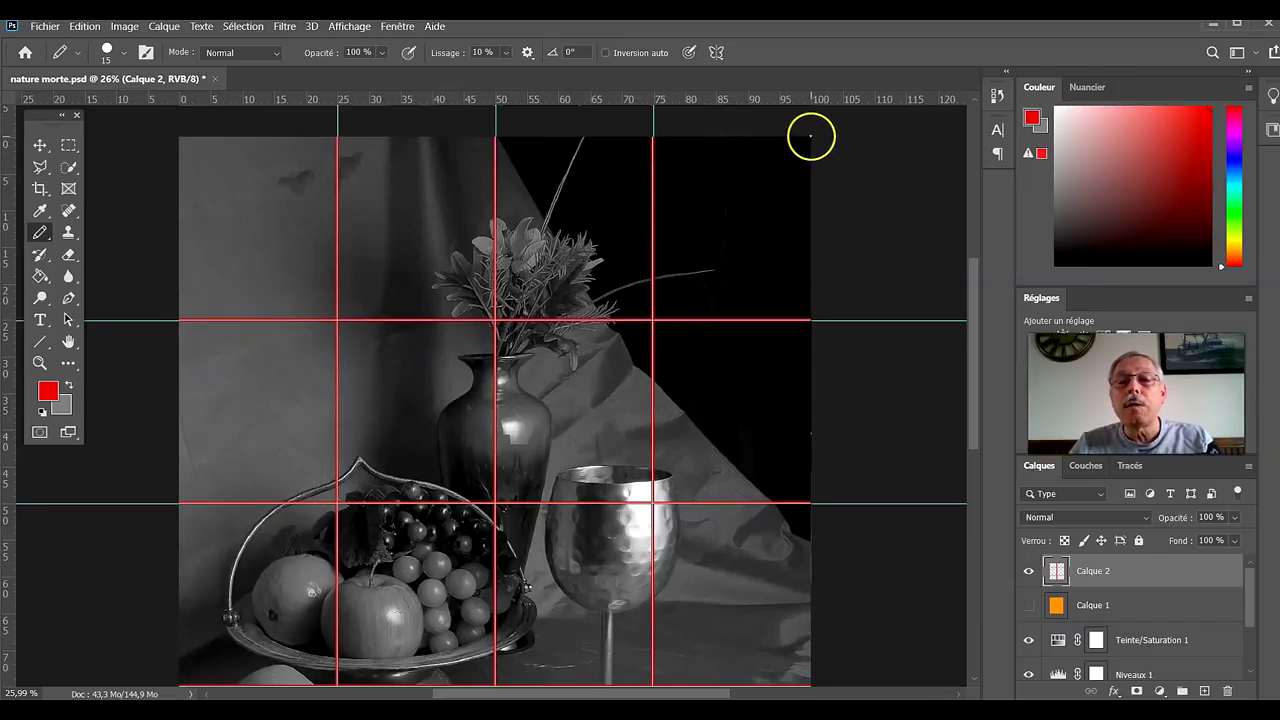
{"action": "scroll", "coordinate": [529, 414], "scroll_direction": "down", "scroll_amount": 10}
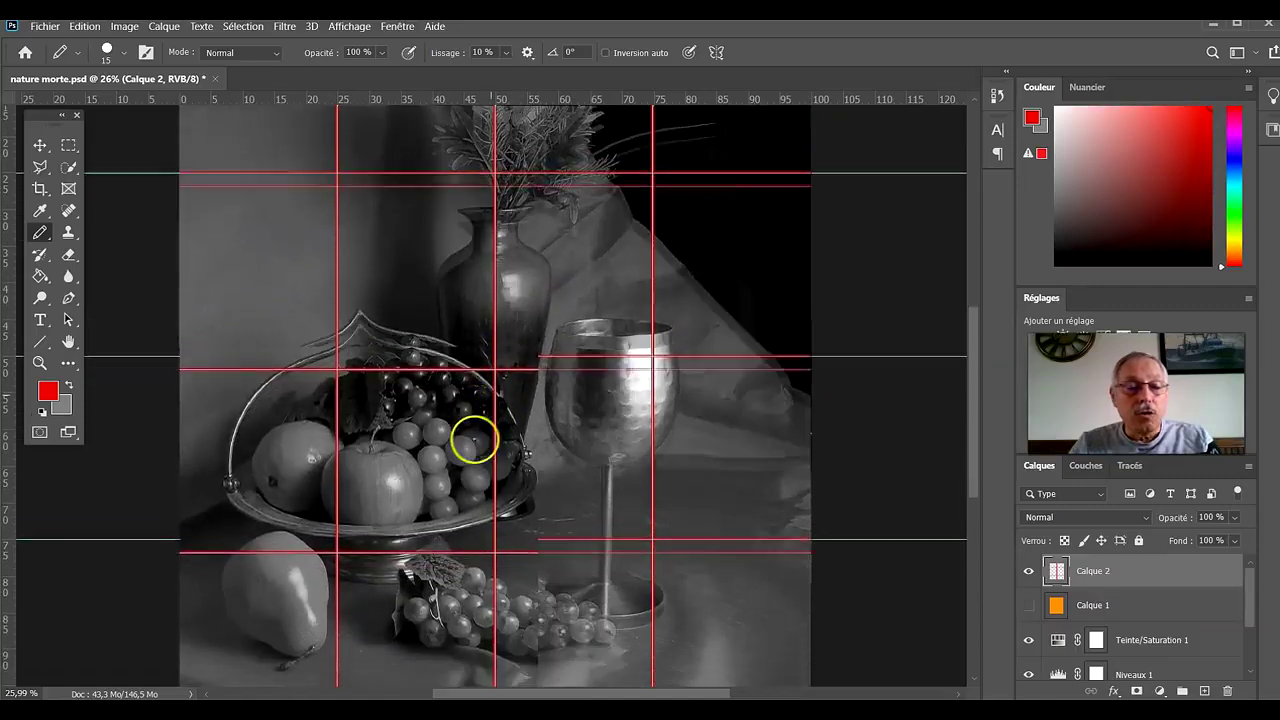
{"action": "left_click", "coordinate": [178, 589], "text": "shift"}
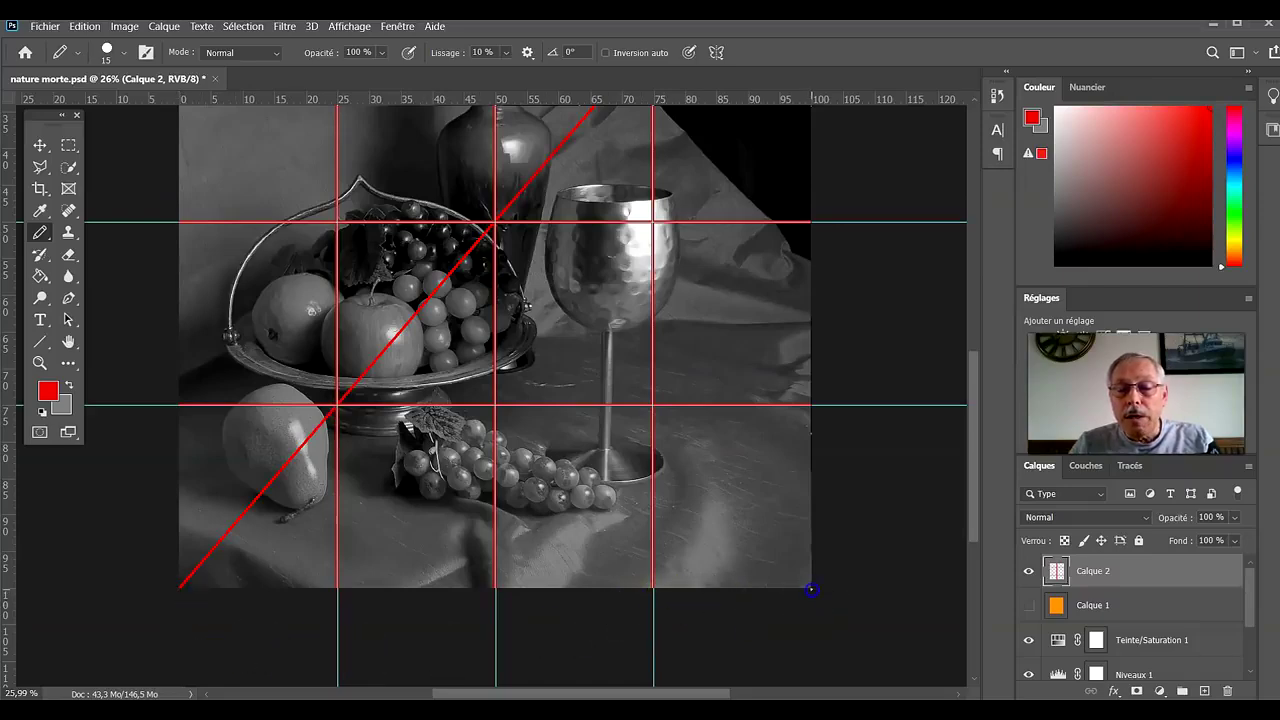
{"action": "scroll", "coordinate": [429, 527], "scroll_direction": "up", "scroll_amount": 5}
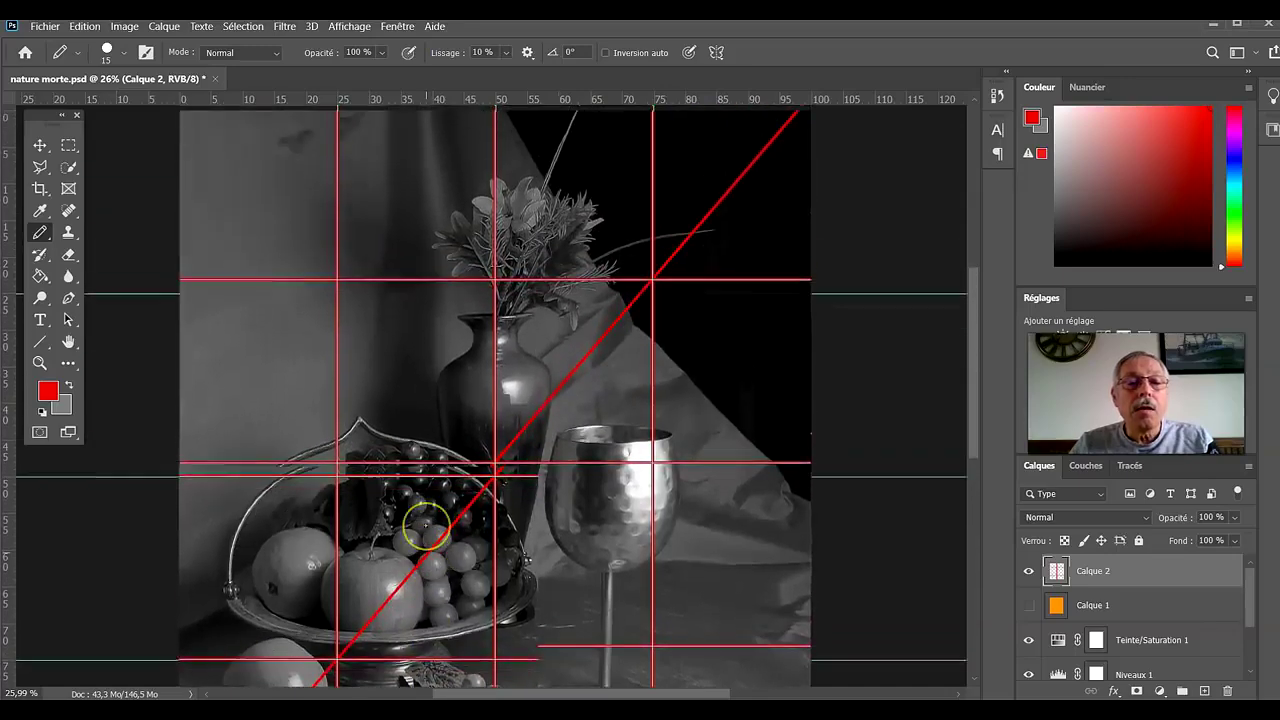
{"action": "scroll", "coordinate": [425, 524], "scroll_direction": "up", "scroll_amount": 1}
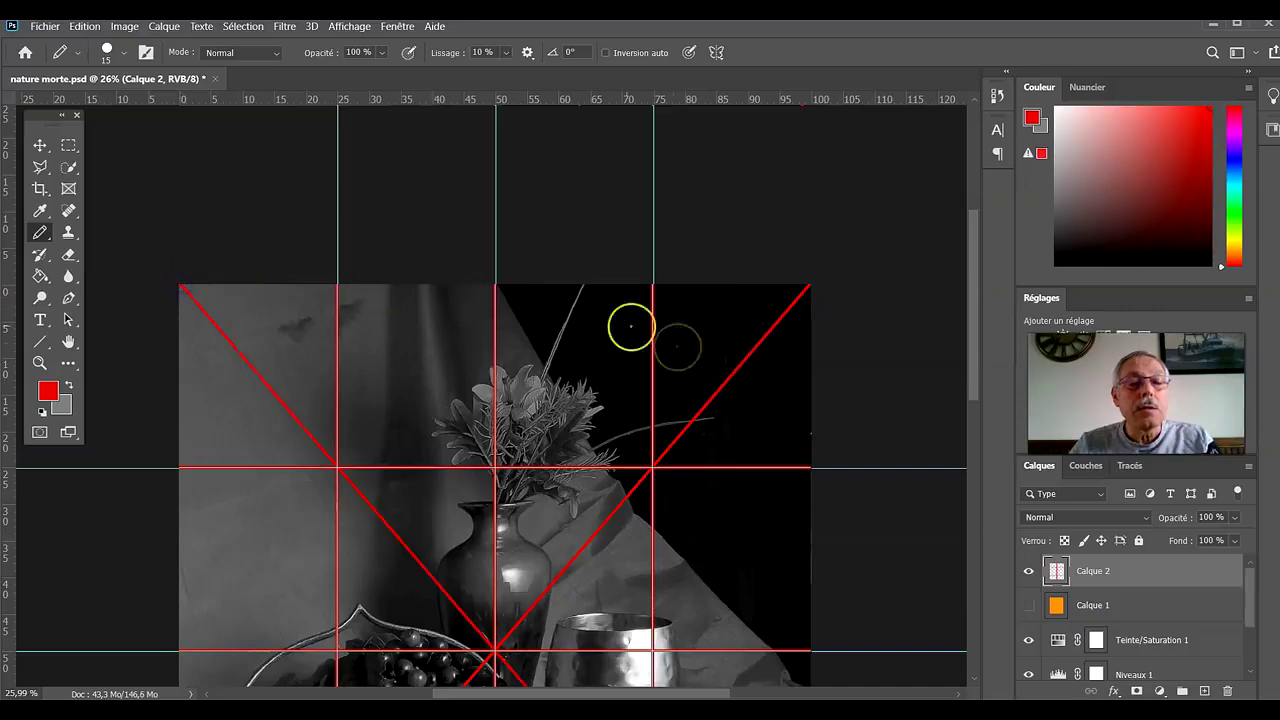
Draw a straight red diagonal from the midpoint of the picture's right edge to the midpoint of its upper edge.
{"action": "scroll", "coordinate": [869, 371], "scroll_direction": "down", "scroll_amount": 2}
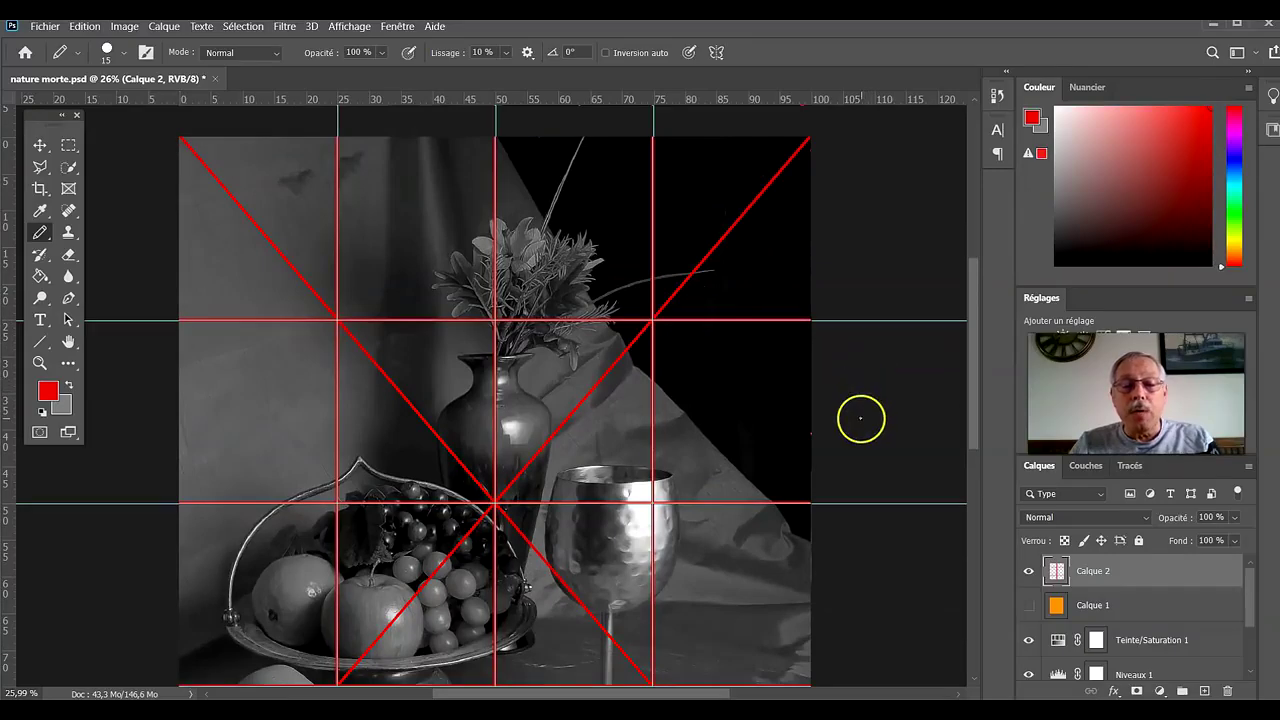
{"action": "scroll", "coordinate": [861, 419], "scroll_direction": "up", "scroll_amount": 1}
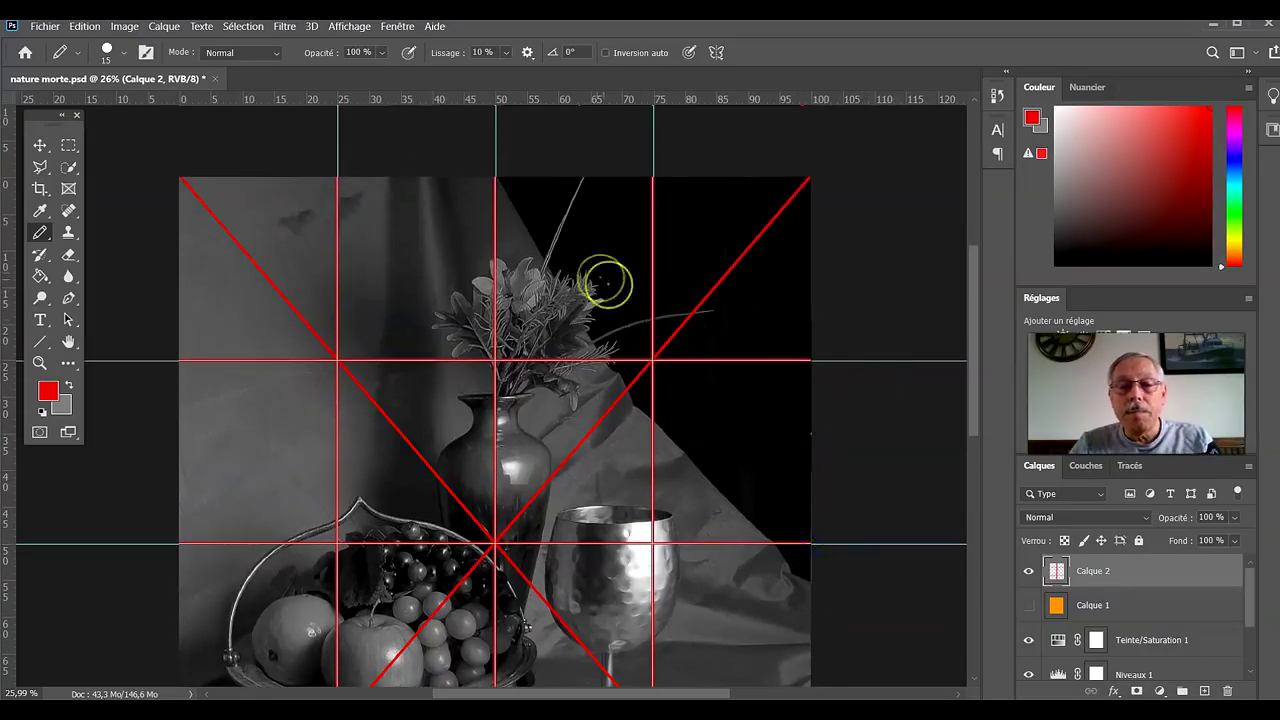
{"action": "left_click", "coordinate": [496, 179], "text": "shift"}
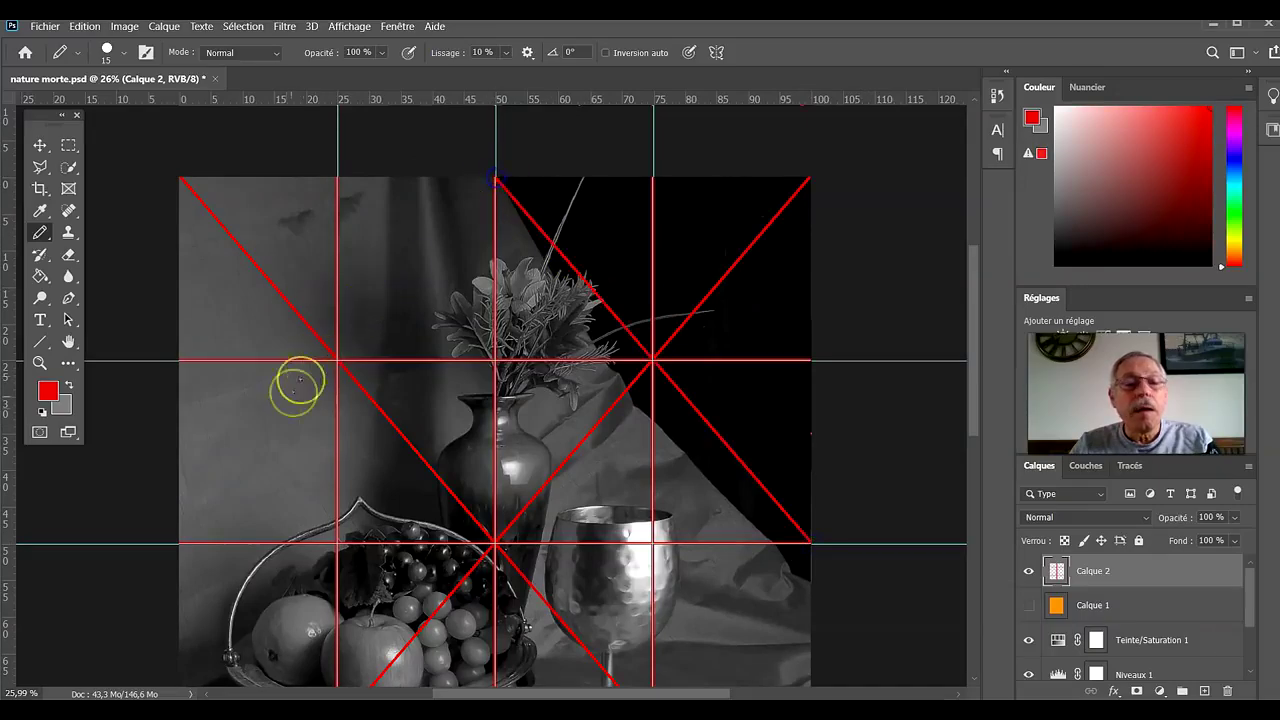
Complete the red diamond with straight diagonals joining the midpoints of the picture's upper, left, lower and right edges.
{"action": "left_click", "coordinate": [178, 545], "text": "shift"}
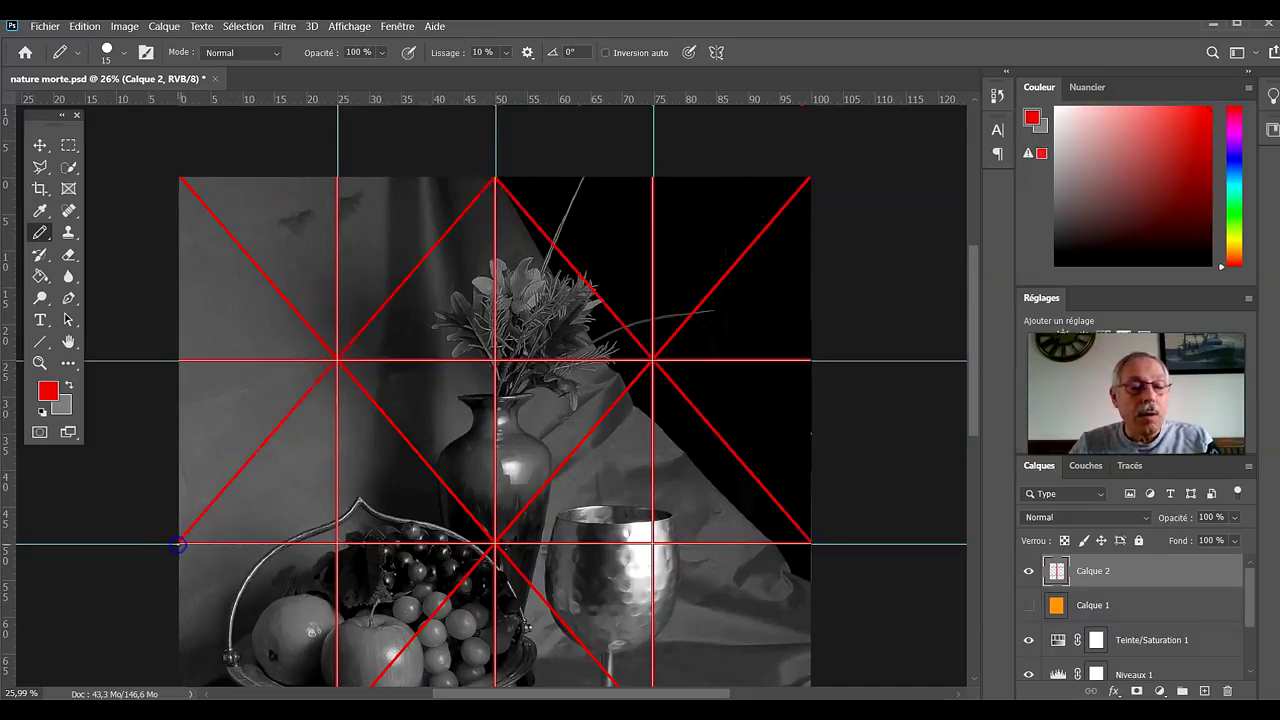
{"action": "scroll", "coordinate": [217, 503], "scroll_direction": "down", "scroll_amount": 5}
{"action": "scroll", "coordinate": [252, 472], "scroll_direction": "down", "scroll_amount": 2}
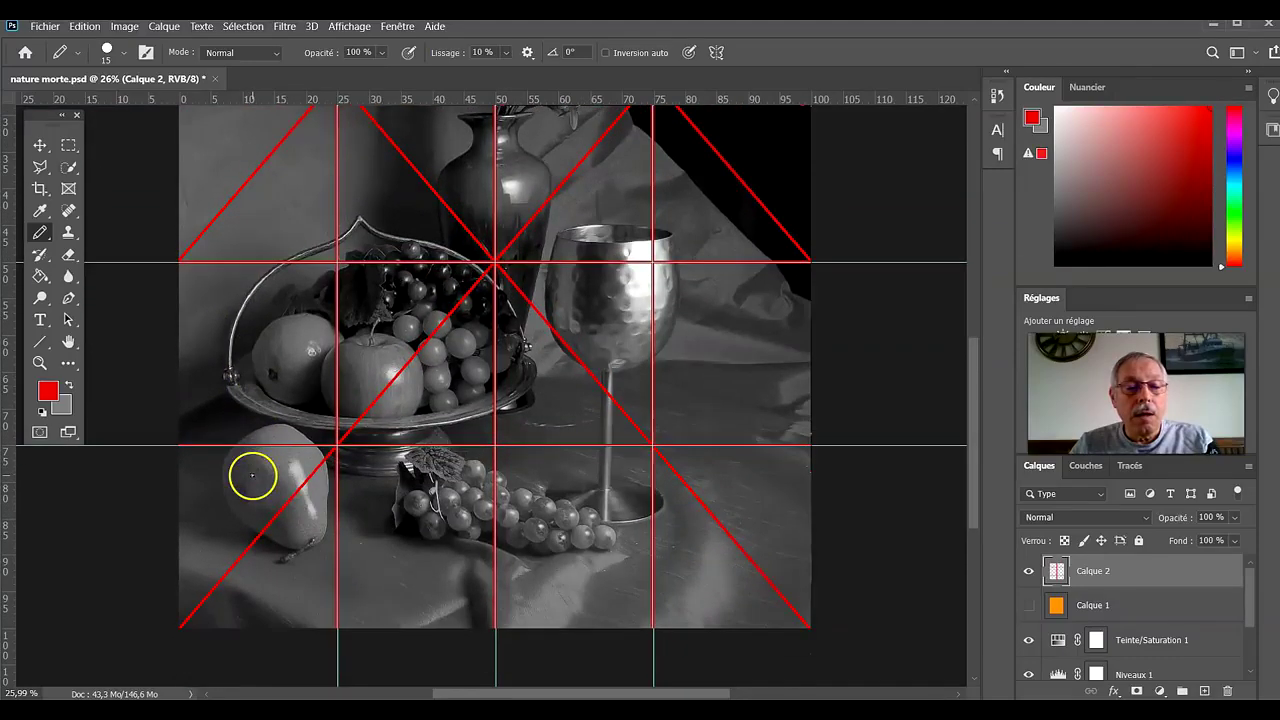
{"action": "left_click", "coordinate": [494, 629], "text": "shift"}
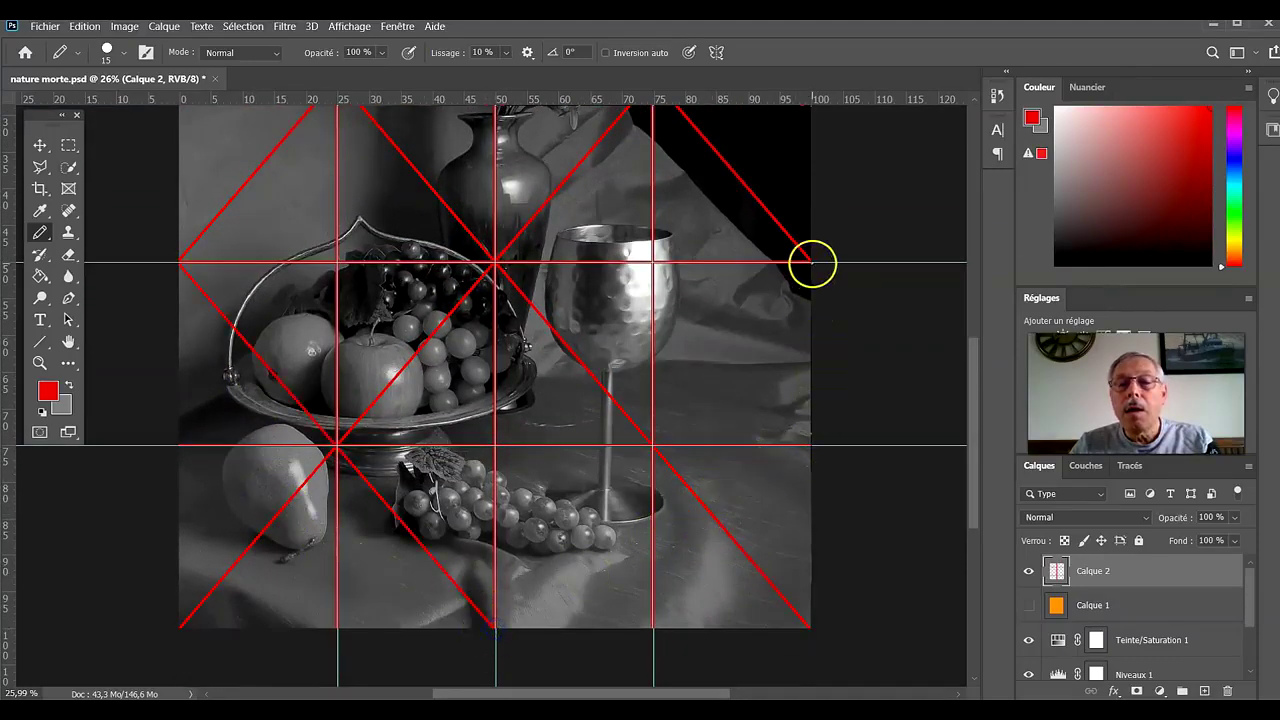
{"action": "left_click", "coordinate": [811, 262], "text": "shift"}
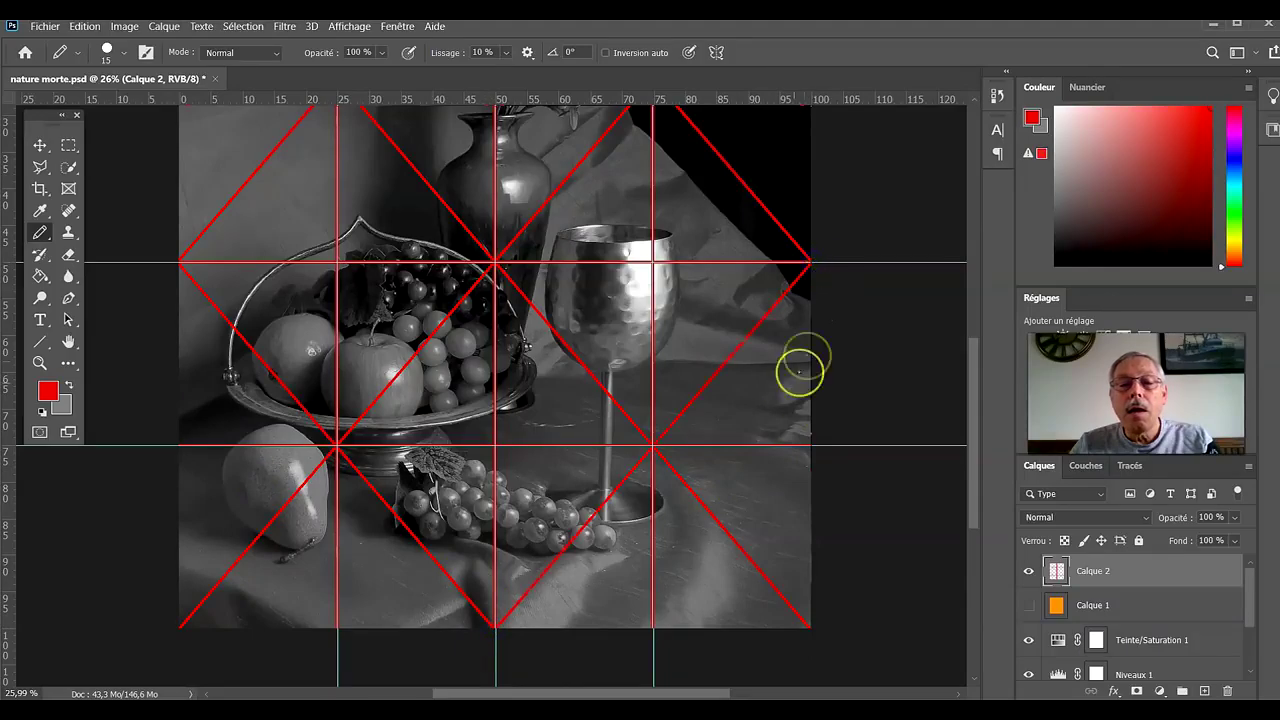
Examine the red grid and diagonals over the full height of the picture.
{"action": "scroll", "coordinate": [770, 423], "scroll_direction": "up", "scroll_amount": 4}
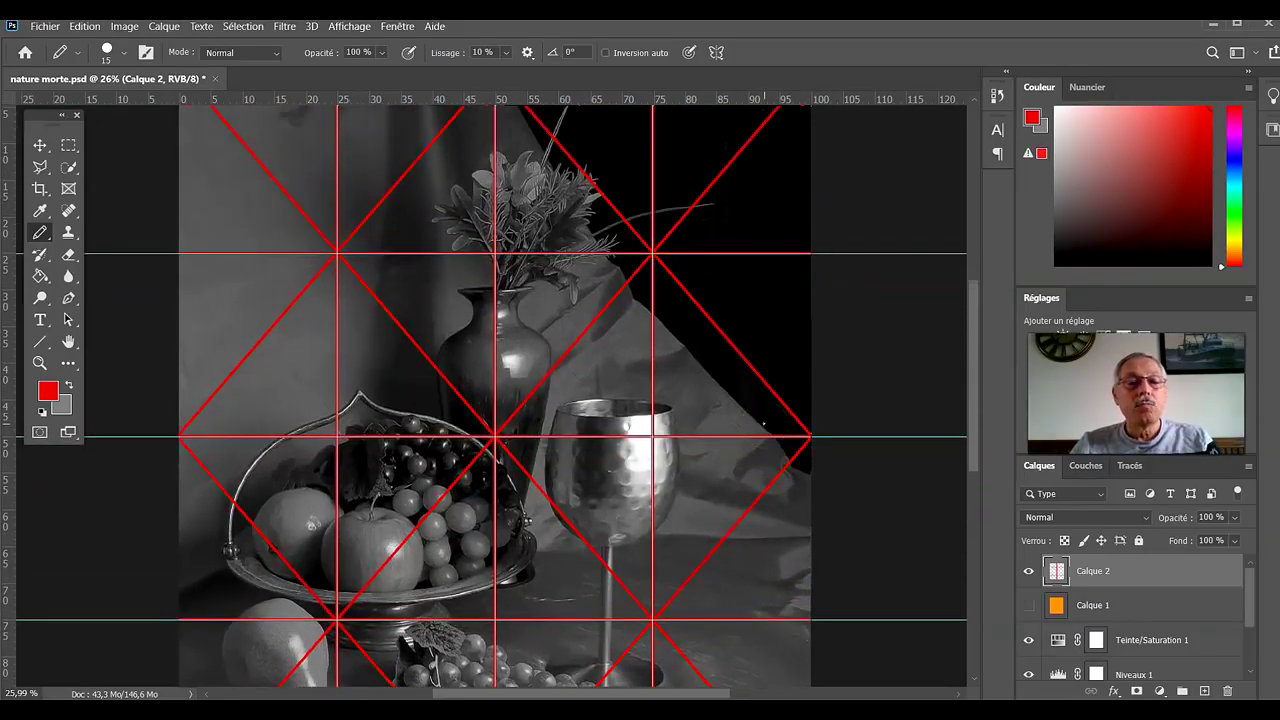
{"action": "scroll", "coordinate": [764, 424], "scroll_direction": "up", "scroll_amount": 1}
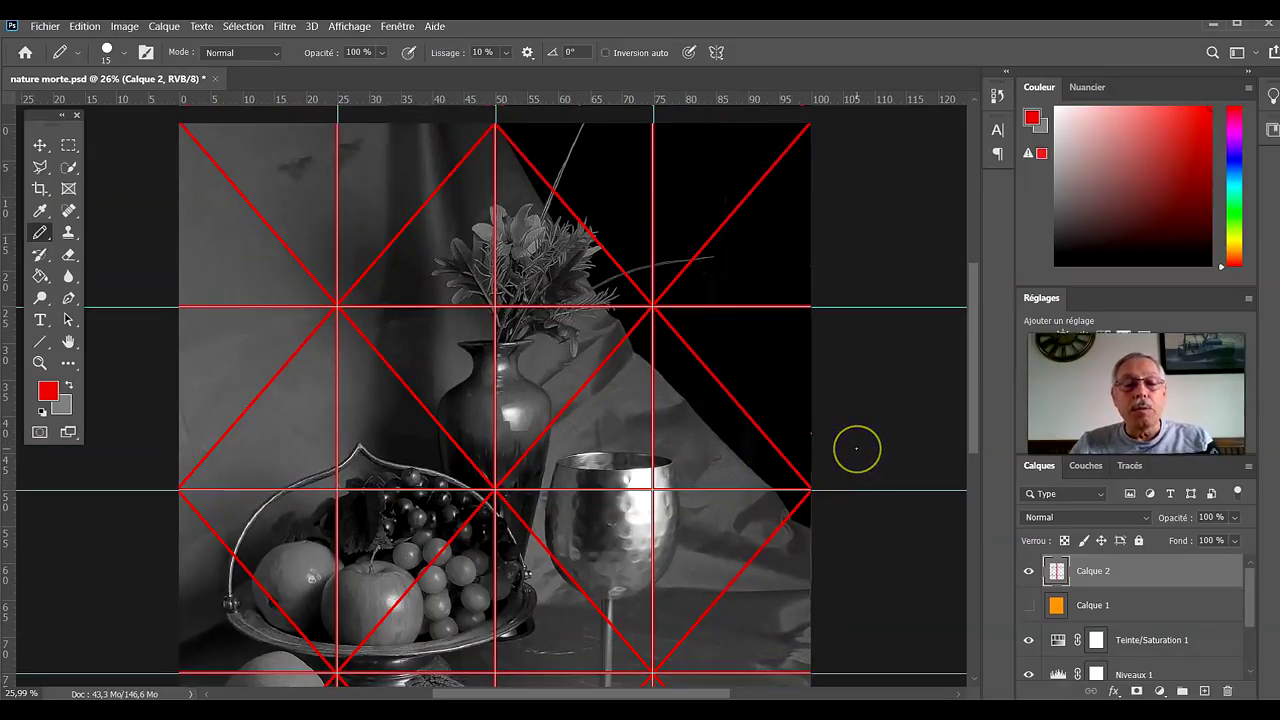
{"action": "scroll", "coordinate": [856, 449], "scroll_direction": "down", "scroll_amount": 2}
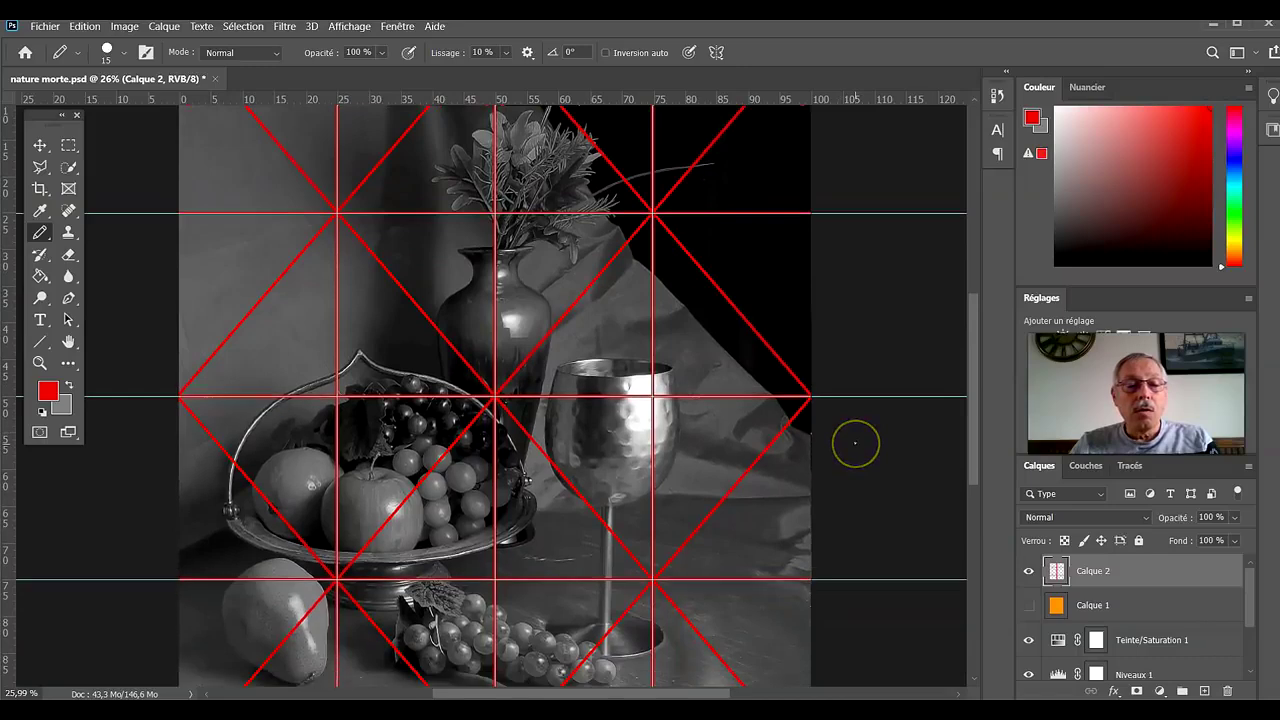
{"action": "scroll", "coordinate": [855, 443], "scroll_direction": "down", "scroll_amount": 1}
{"action": "scroll", "coordinate": [852, 438], "scroll_direction": "down", "scroll_amount": 1}
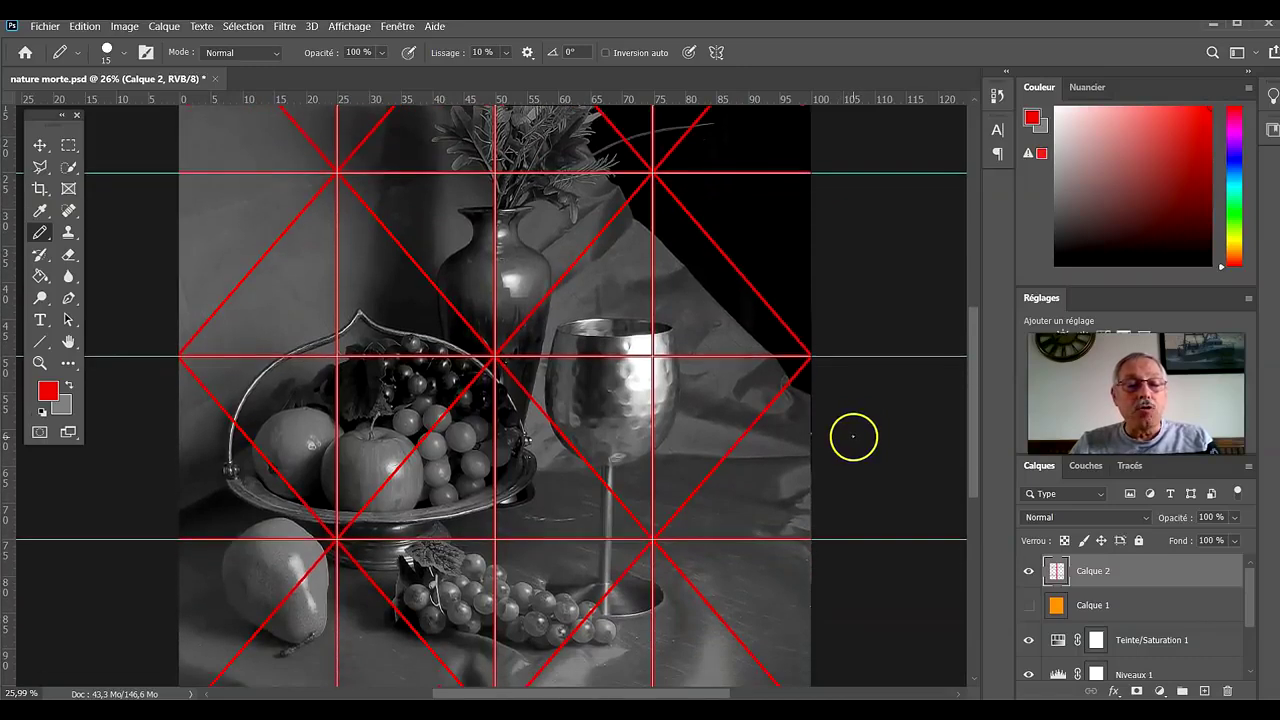
{"action": "scroll", "coordinate": [853, 437], "scroll_direction": "down", "scroll_amount": 1}
{"action": "scroll", "coordinate": [853, 437], "scroll_direction": "down", "scroll_amount": 2}
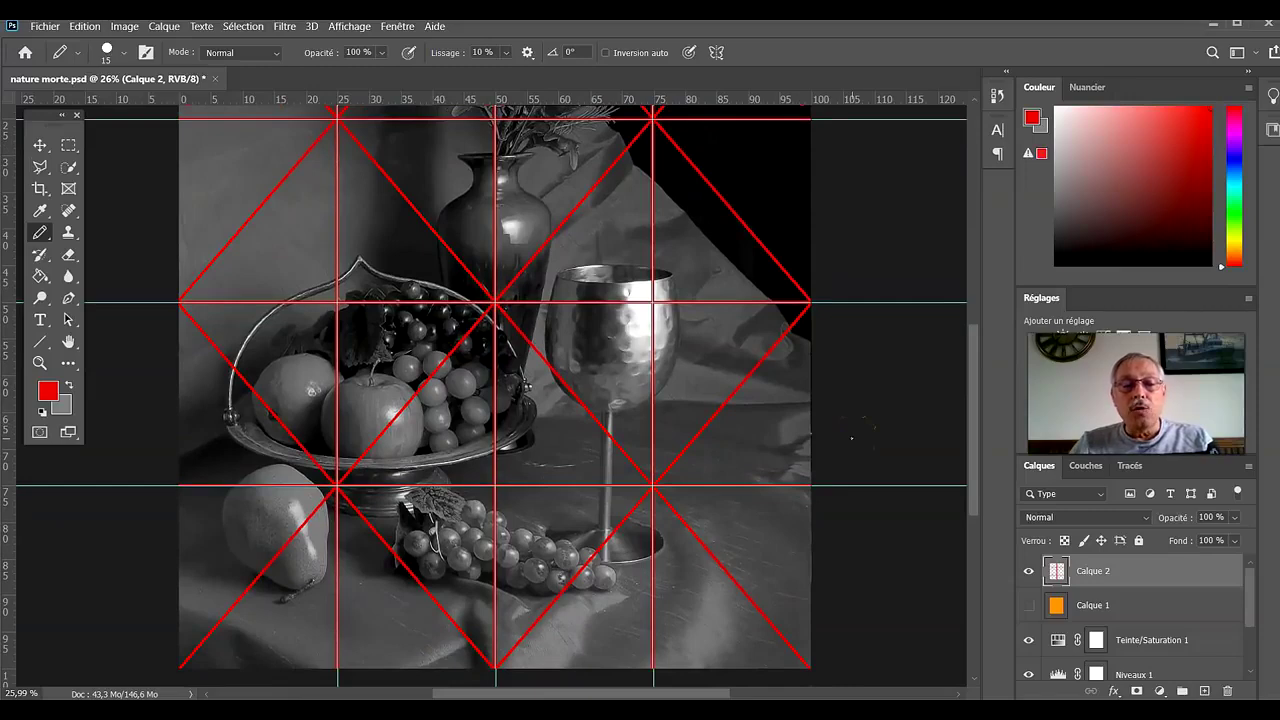
{"action": "scroll", "coordinate": [594, 506], "scroll_direction": "up", "scroll_amount": 4}
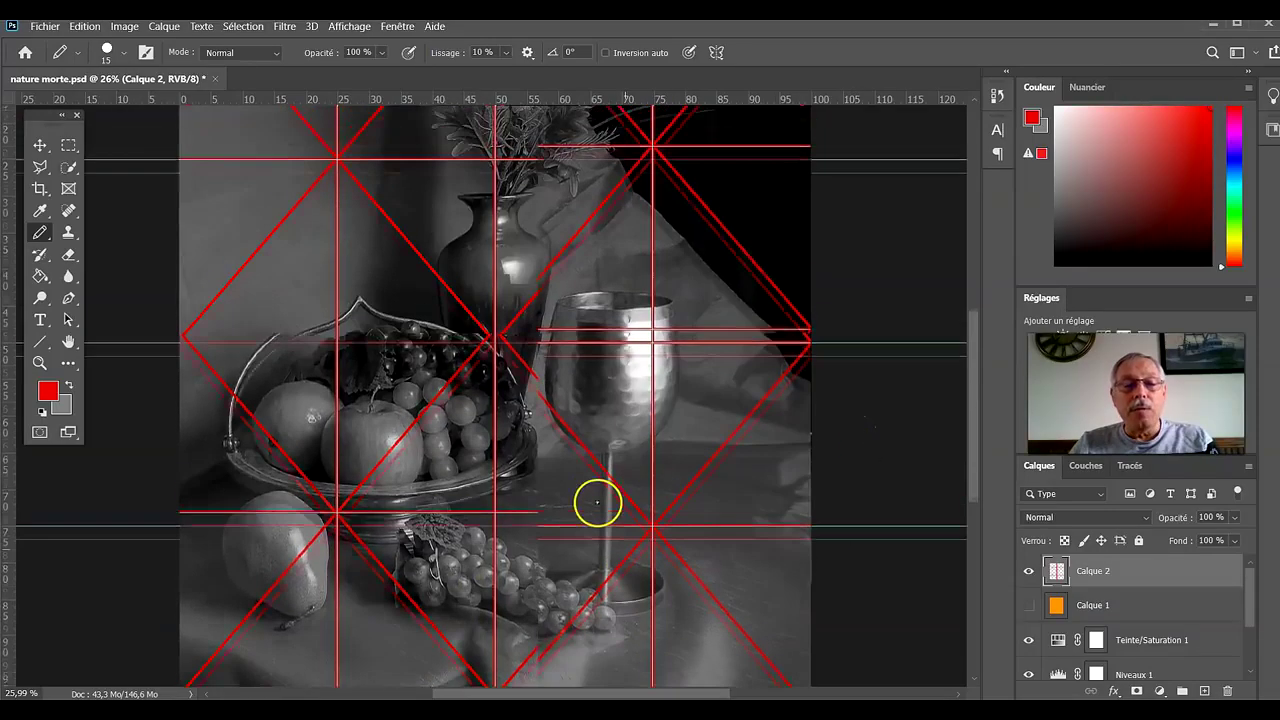
Clear all guides from the document, leaving the red grid, and bring the whole picture into view.
{"action": "left_click", "coordinate": [349, 26]}
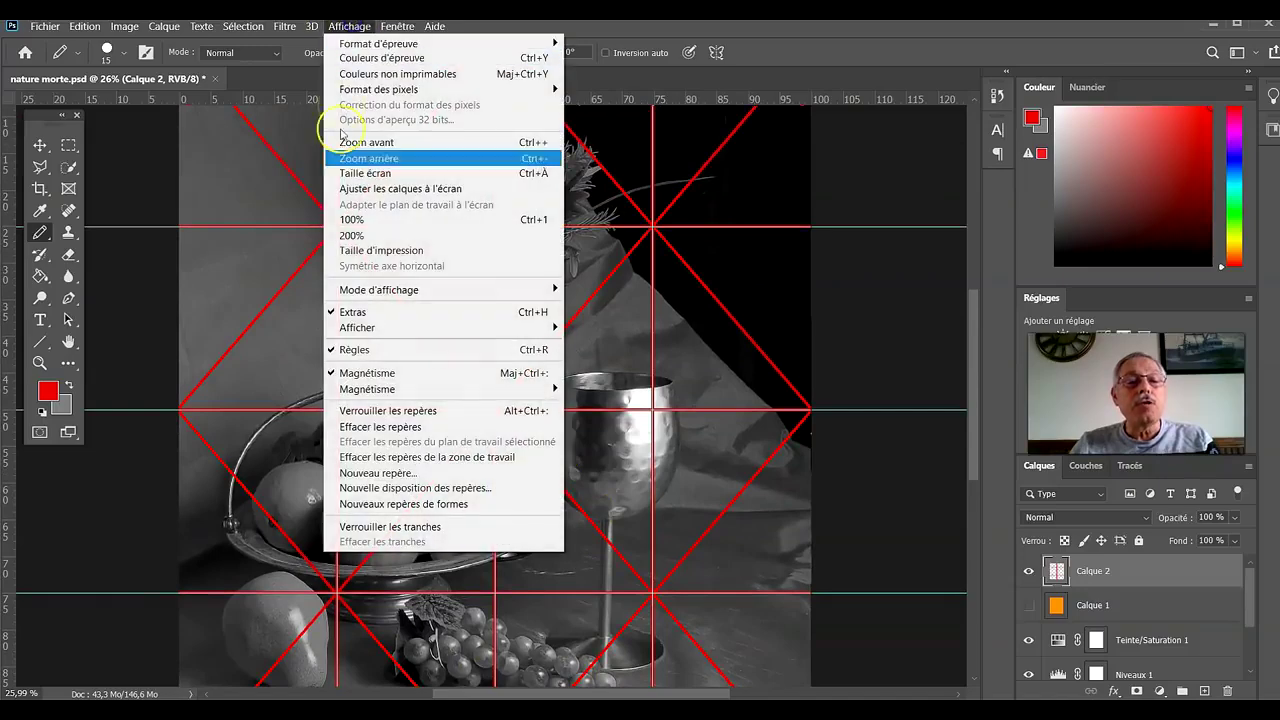
{"action": "left_click", "coordinate": [399, 430]}
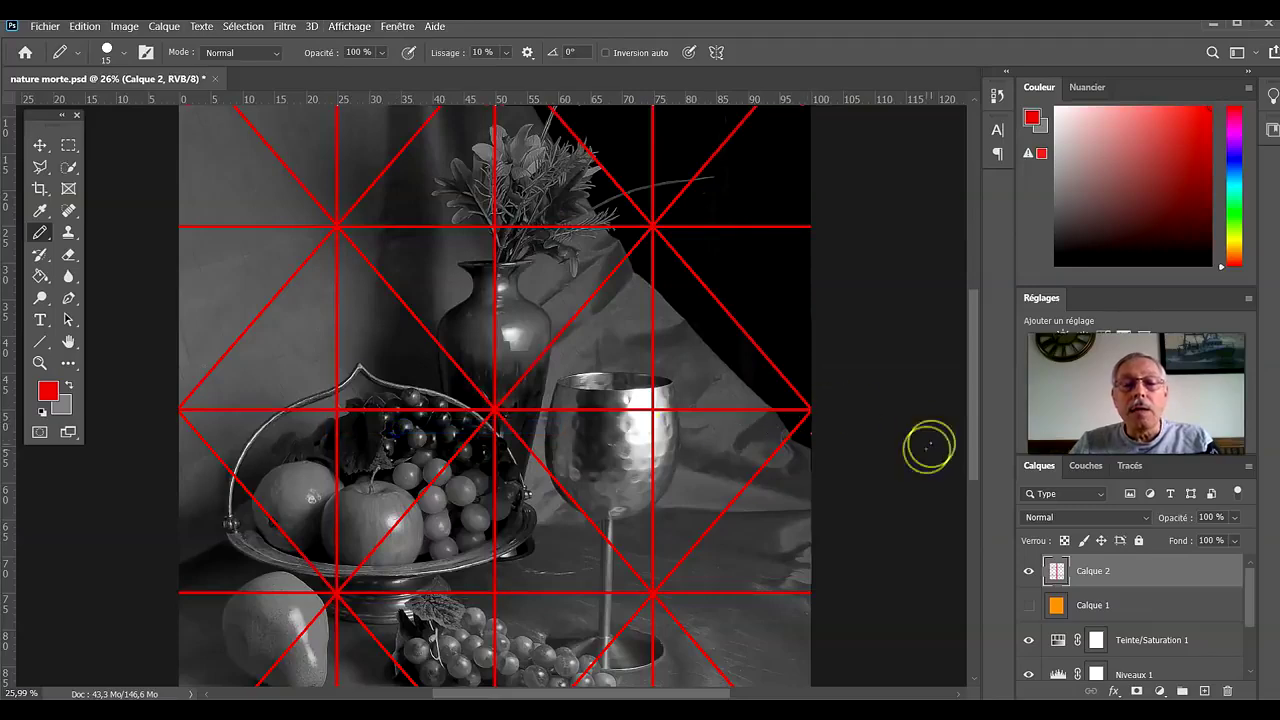
{"action": "scroll", "coordinate": [923, 449], "scroll_direction": "down", "scroll_amount": 2}
{"action": "scroll", "coordinate": [849, 466], "scroll_direction": "up", "scroll_amount": 1}
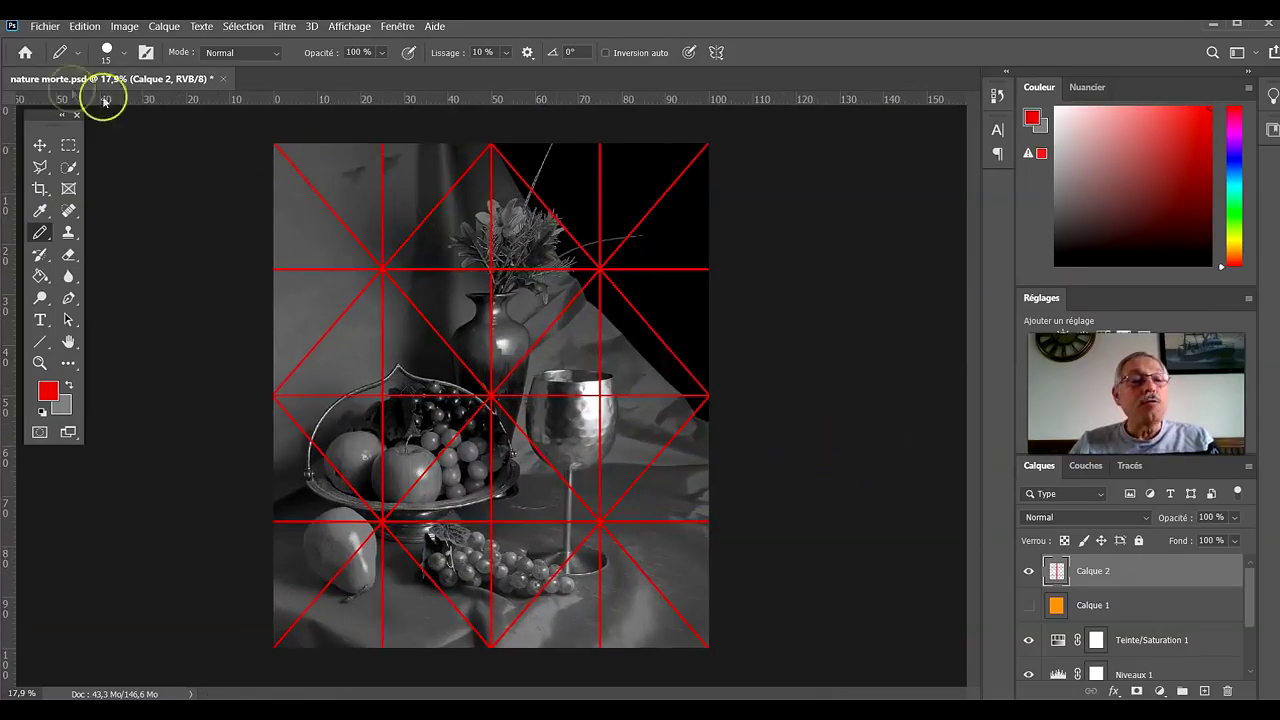
Save a JPEG copy of the gridded picture as nature morte-quadrillage.jpg at quality 12 (Maximum).
{"action": "left_click", "coordinate": [45, 26]}
{"action": "left_click", "coordinate": [75, 220]}
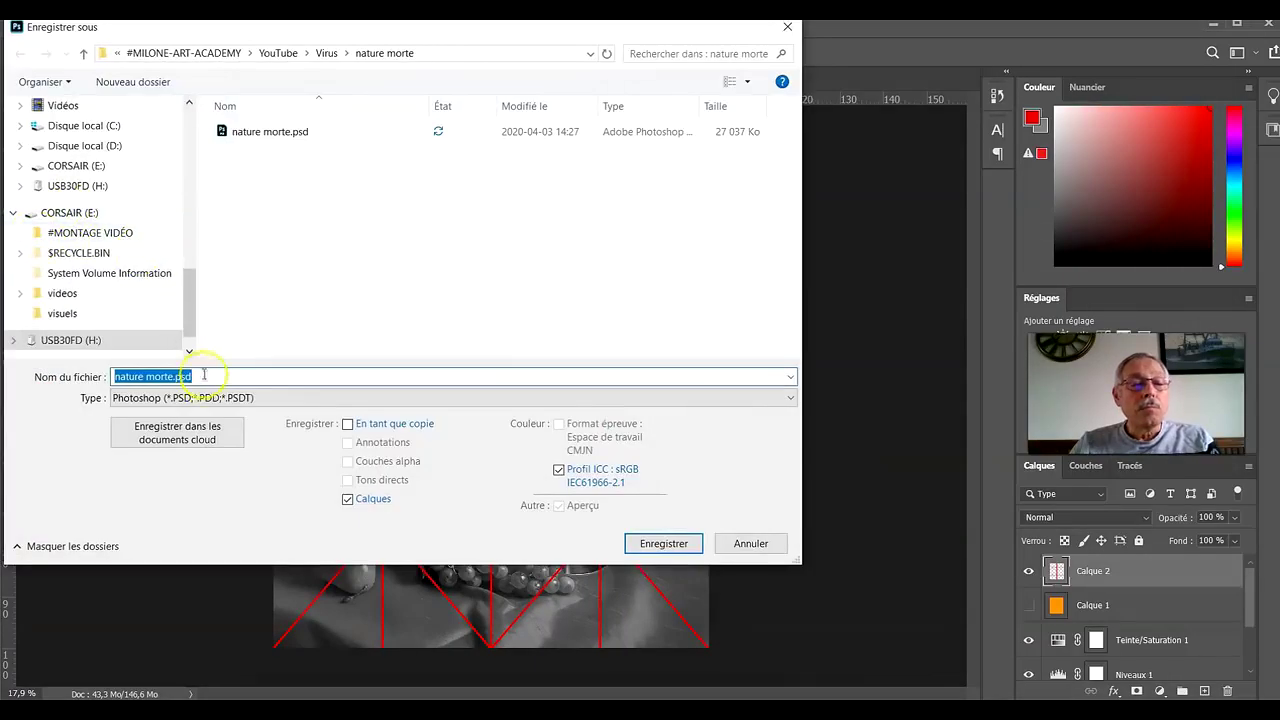
{"action": "left_click", "coordinate": [200, 398]}
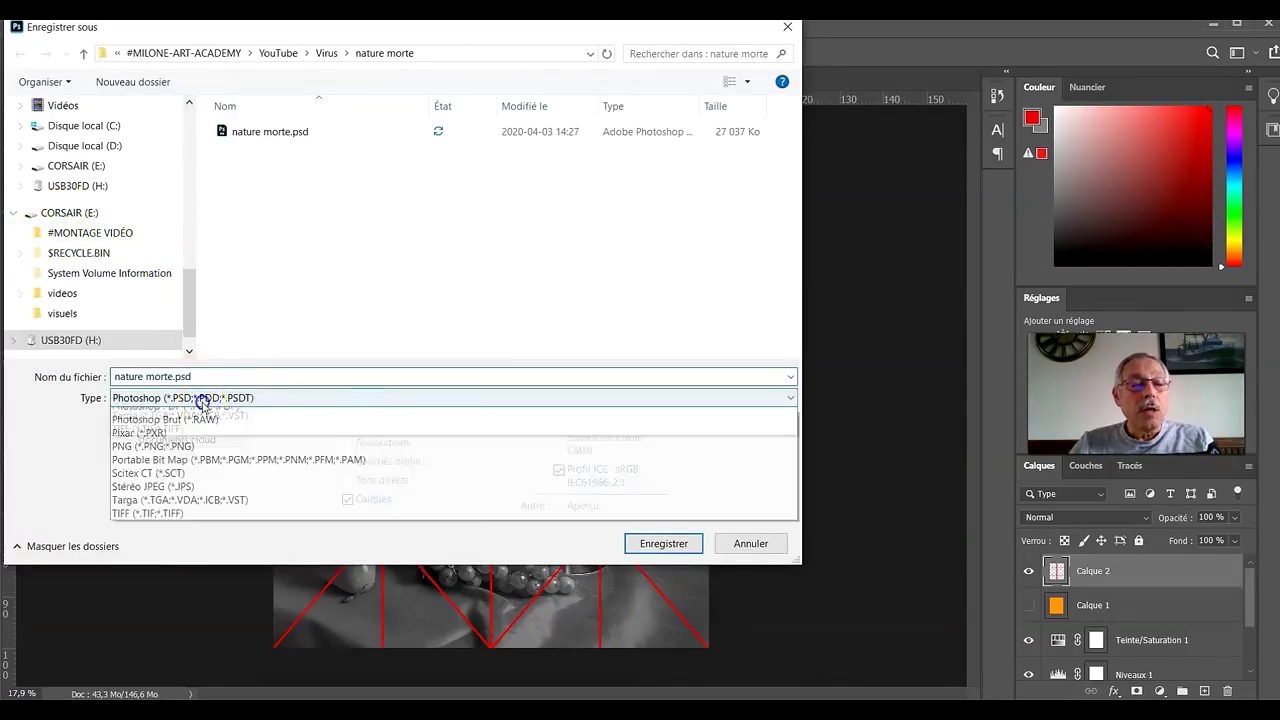
{"action": "left_click", "coordinate": [196, 550]}
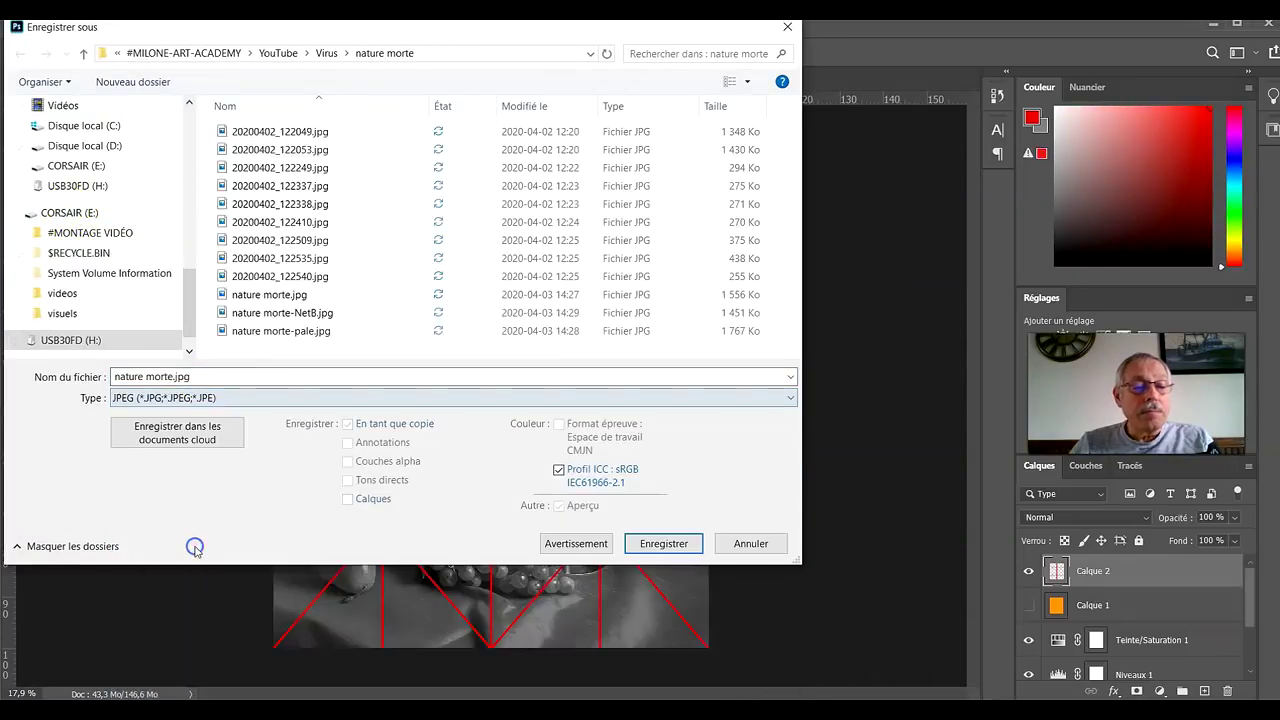
{"action": "triple_click", "coordinate": [172, 377]}
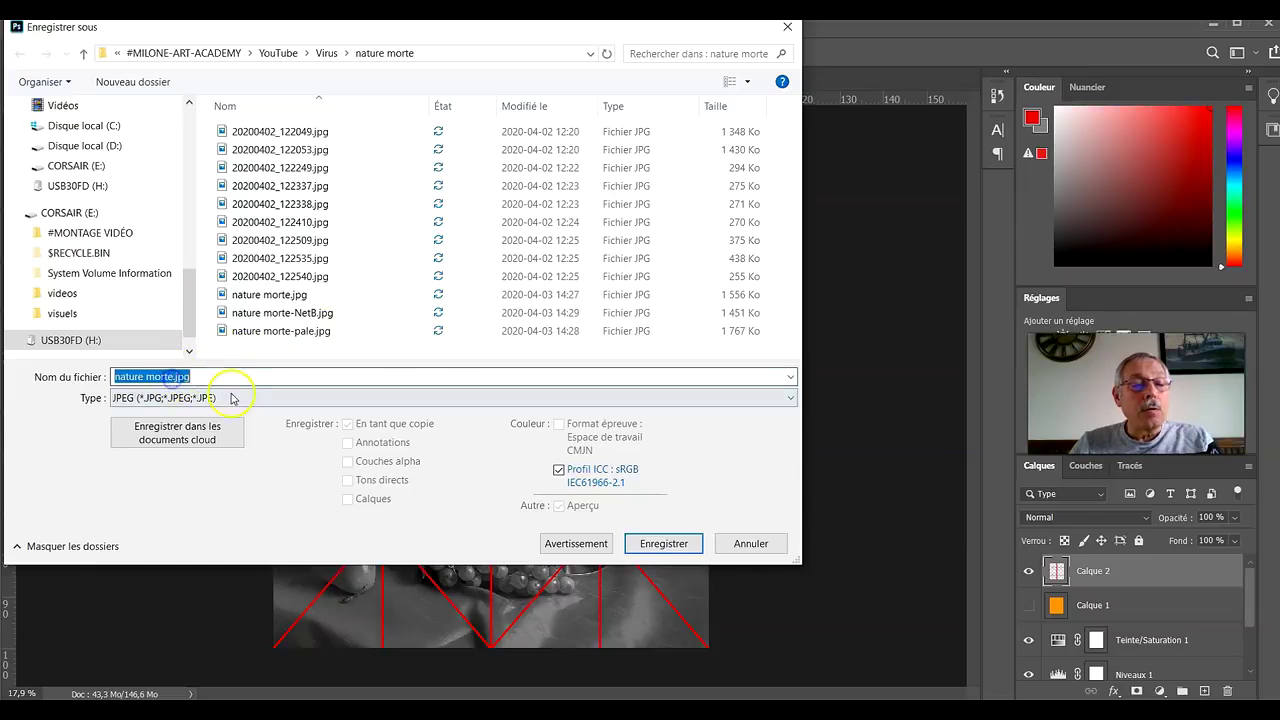
{"action": "left_click", "coordinate": [171, 377]}
{"action": "type", "text": "-quadrillage"}
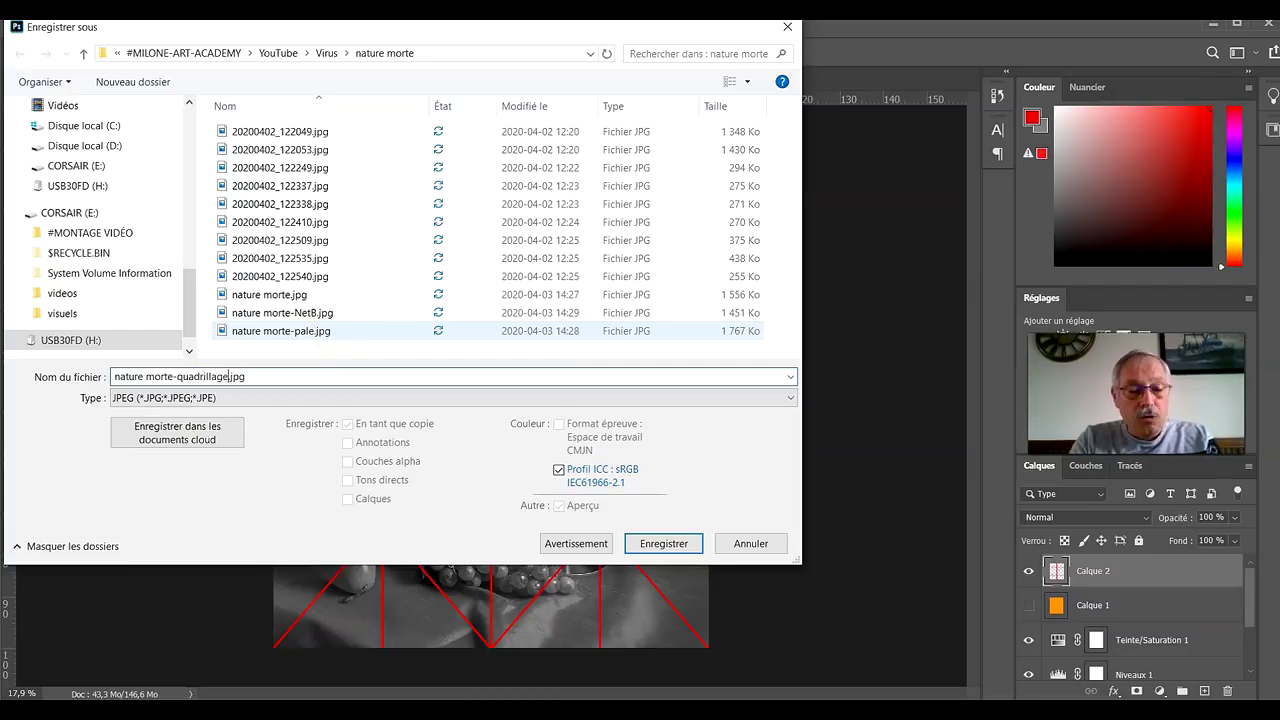
{"action": "left_click", "coordinate": [652, 540]}
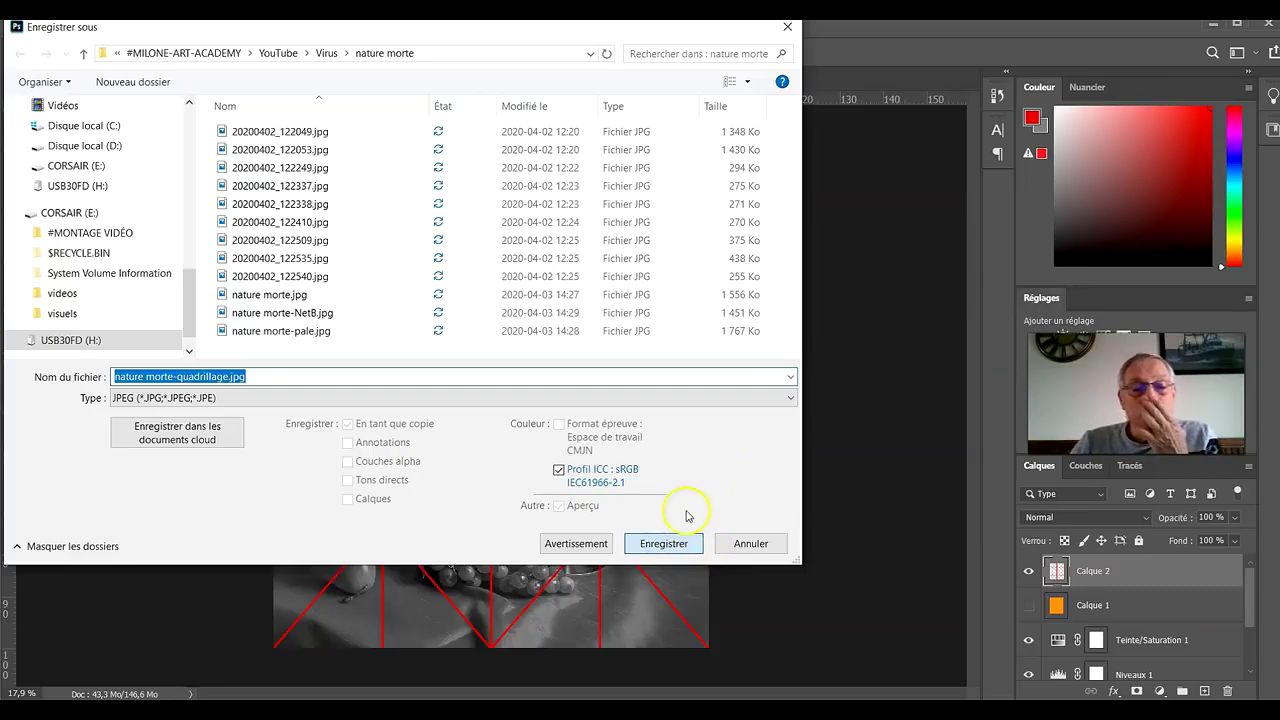
{"action": "left_click", "coordinate": [668, 545]}
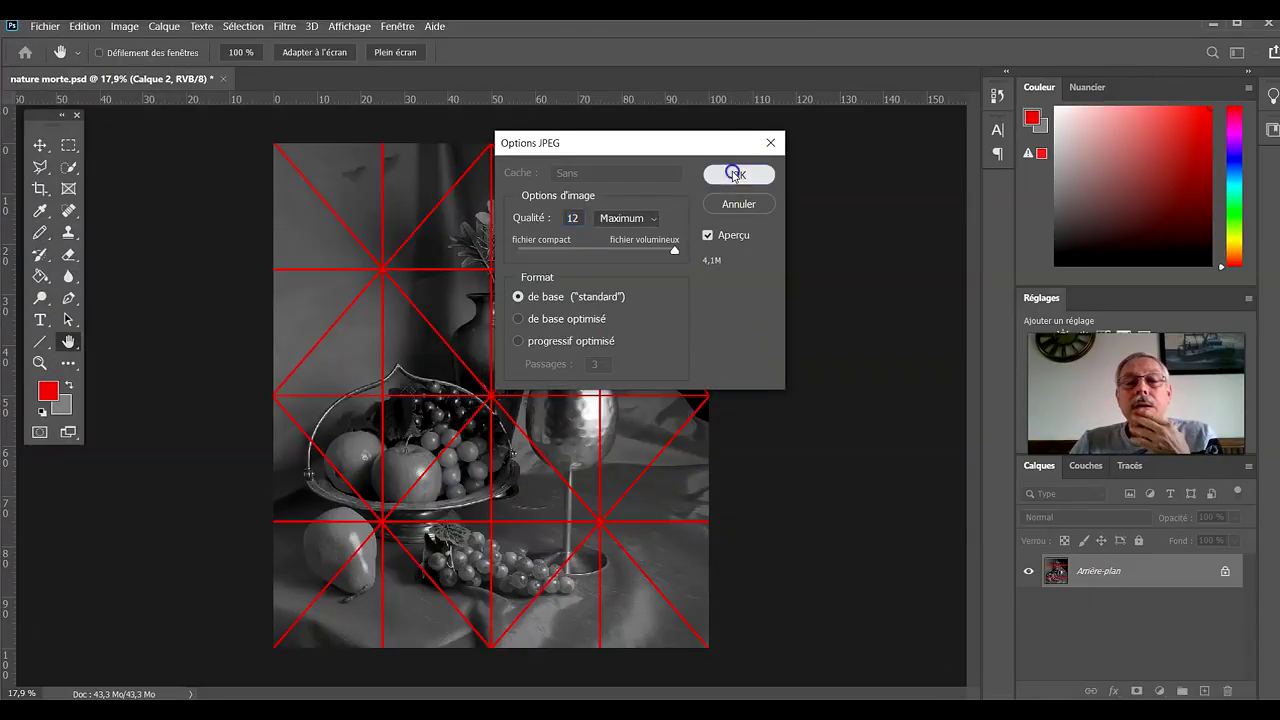
{"action": "left_click", "coordinate": [738, 175]}
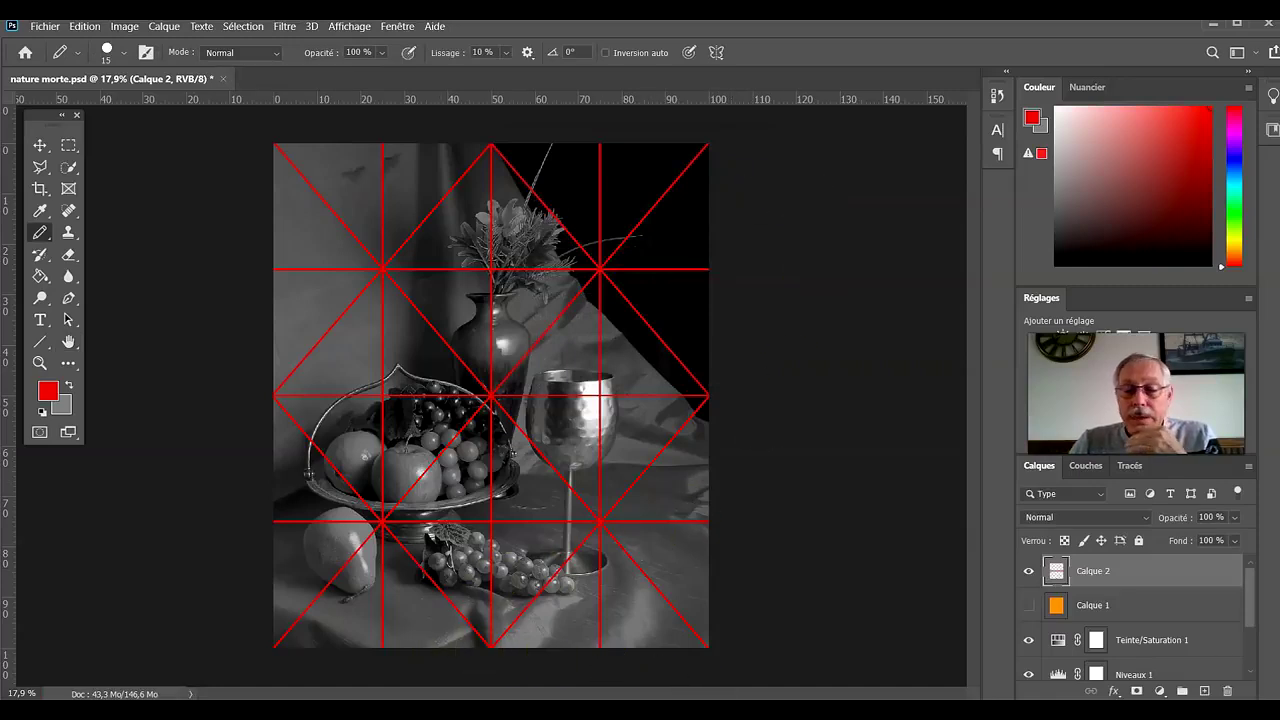
Switch to File Explorer and rename nature morte.jpg in the nature morte folder as nature morte-14x14.jpg.
{"action": "left_click", "coordinate": [1211, 22]}
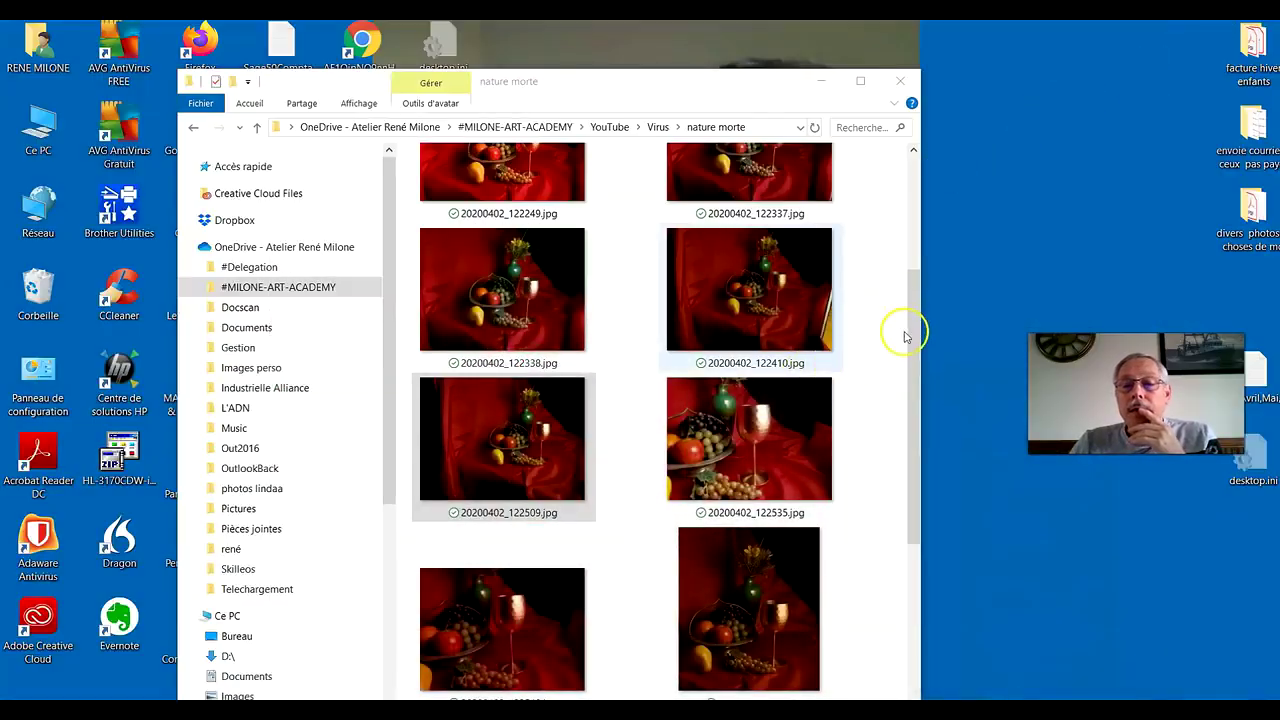
{"action": "left_click_drag", "start_coordinate": [914, 257], "coordinate": [919, 614]}
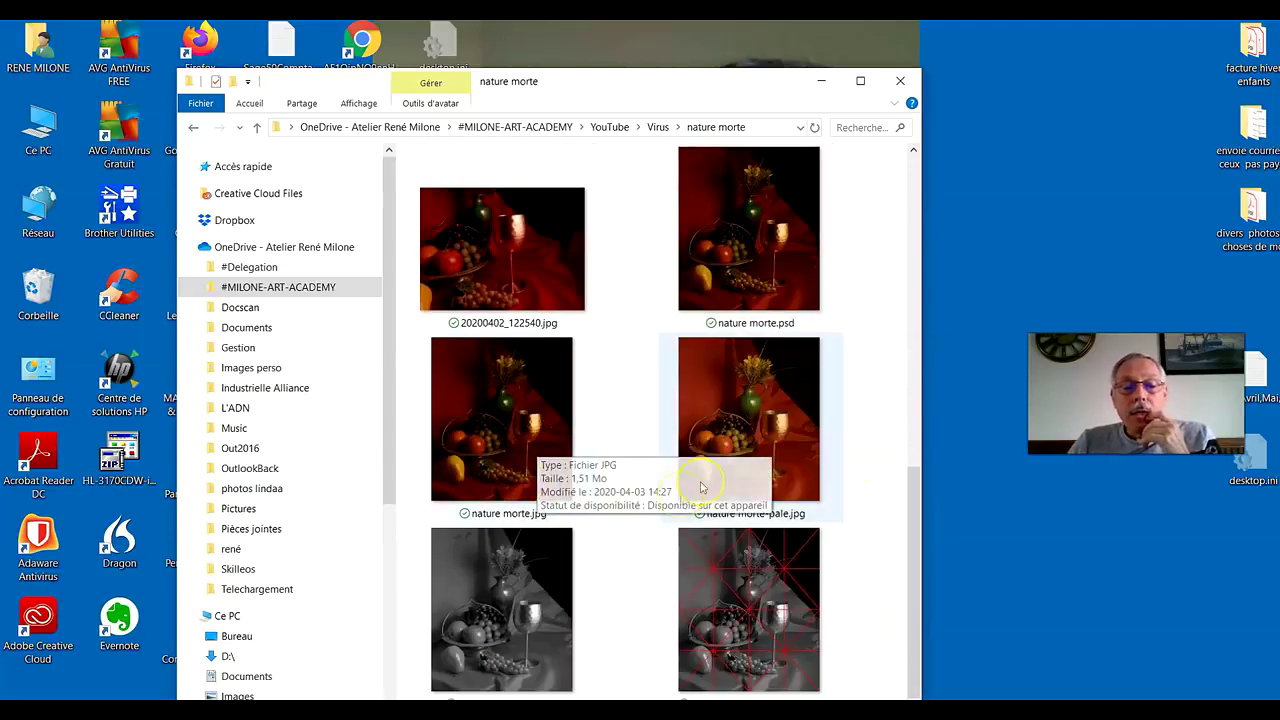
{"action": "double_click", "coordinate": [517, 514]}
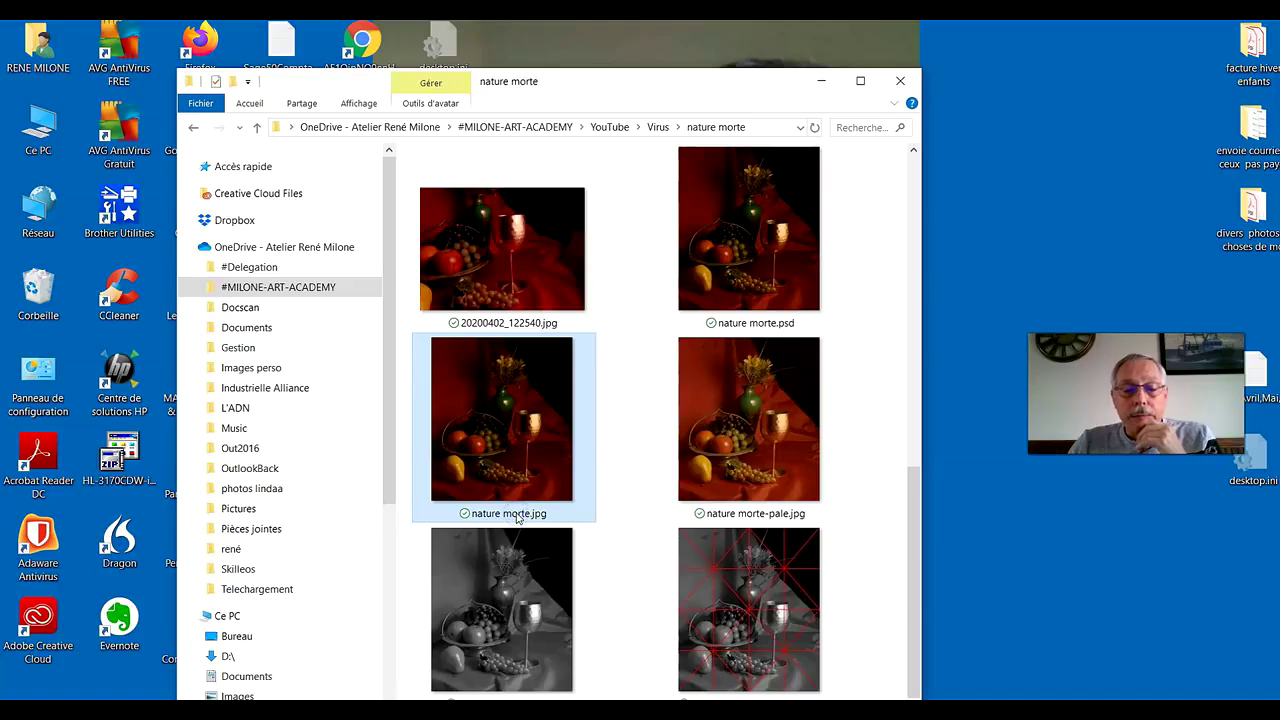
{"action": "left_click", "coordinate": [517, 514]}
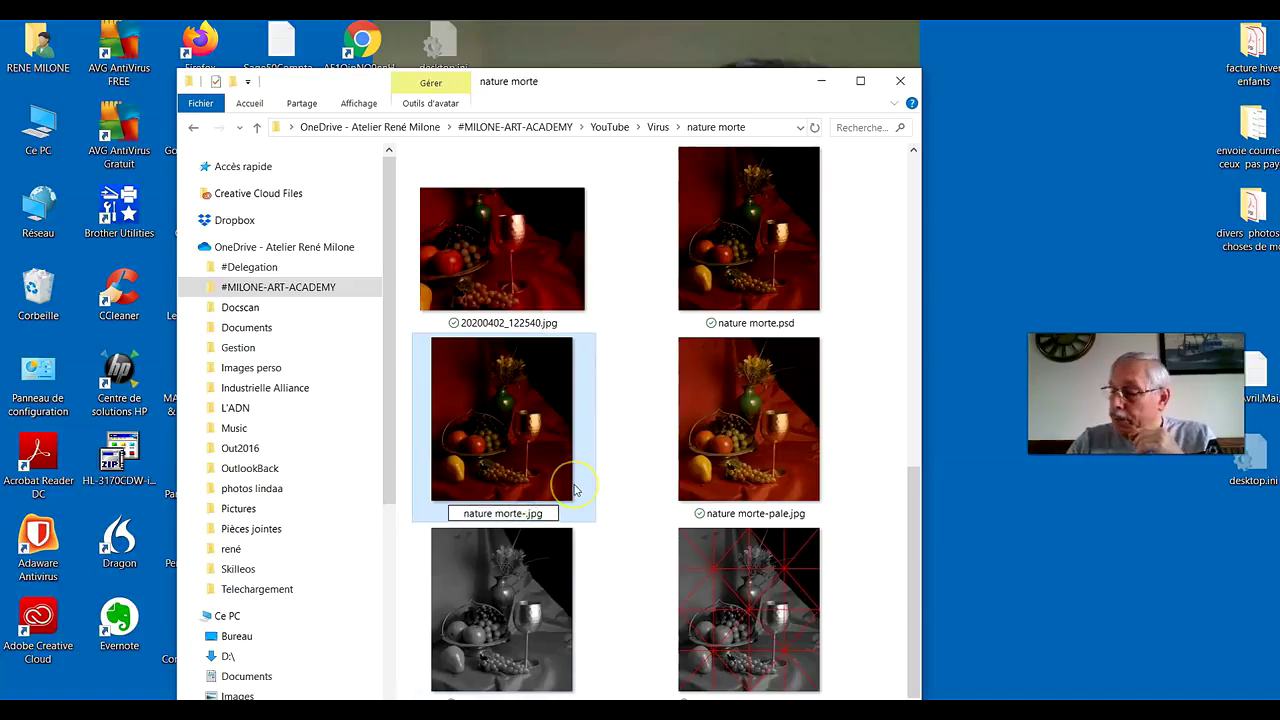
{"action": "type", "text": "-14x14"}
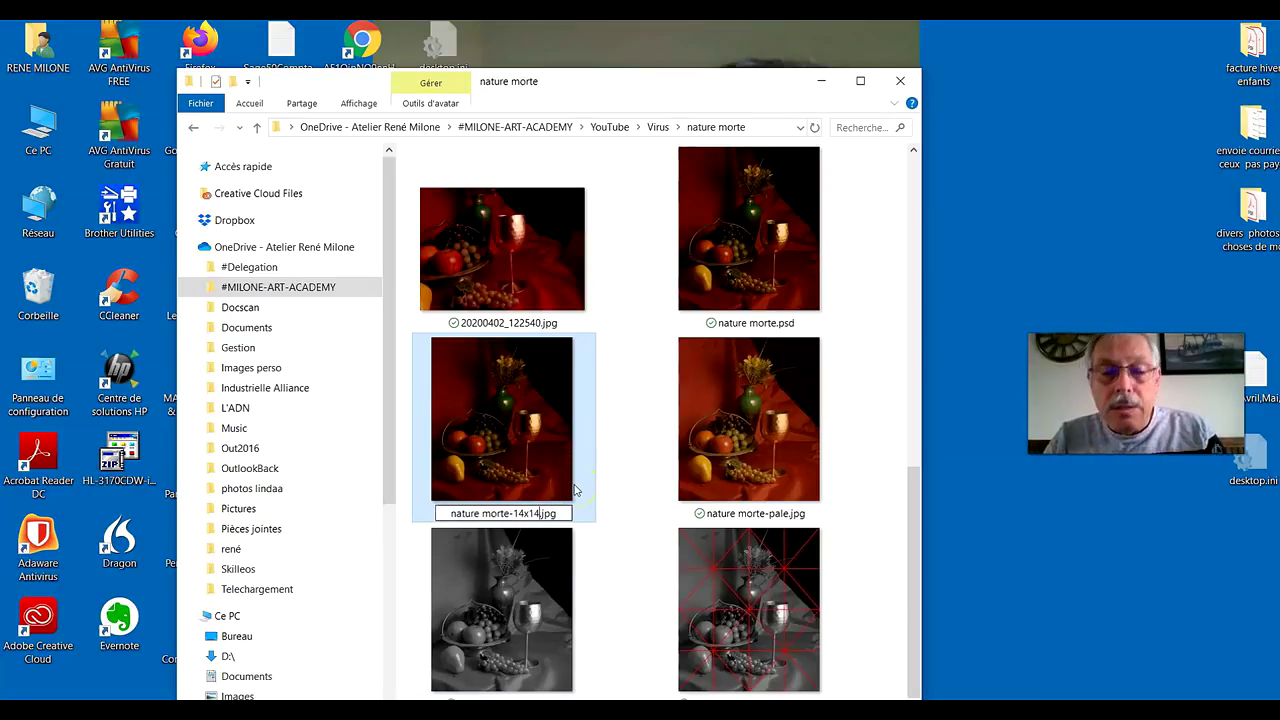
{"action": "left_click", "coordinate": [942, 441]}
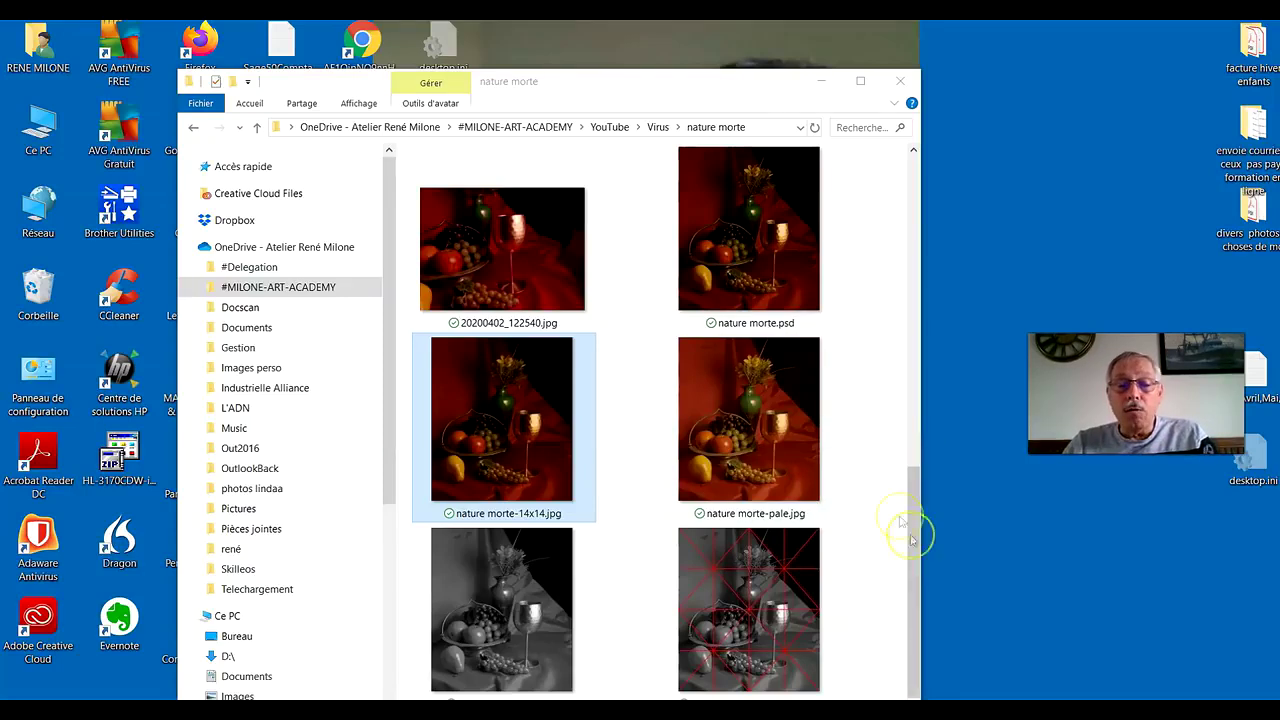
Print the pale, black-and-white and gridded JPEGs together, one full-page copy each on Letter paper, with fit-to-frame turned off.
{"action": "left_click", "coordinate": [914, 546]}
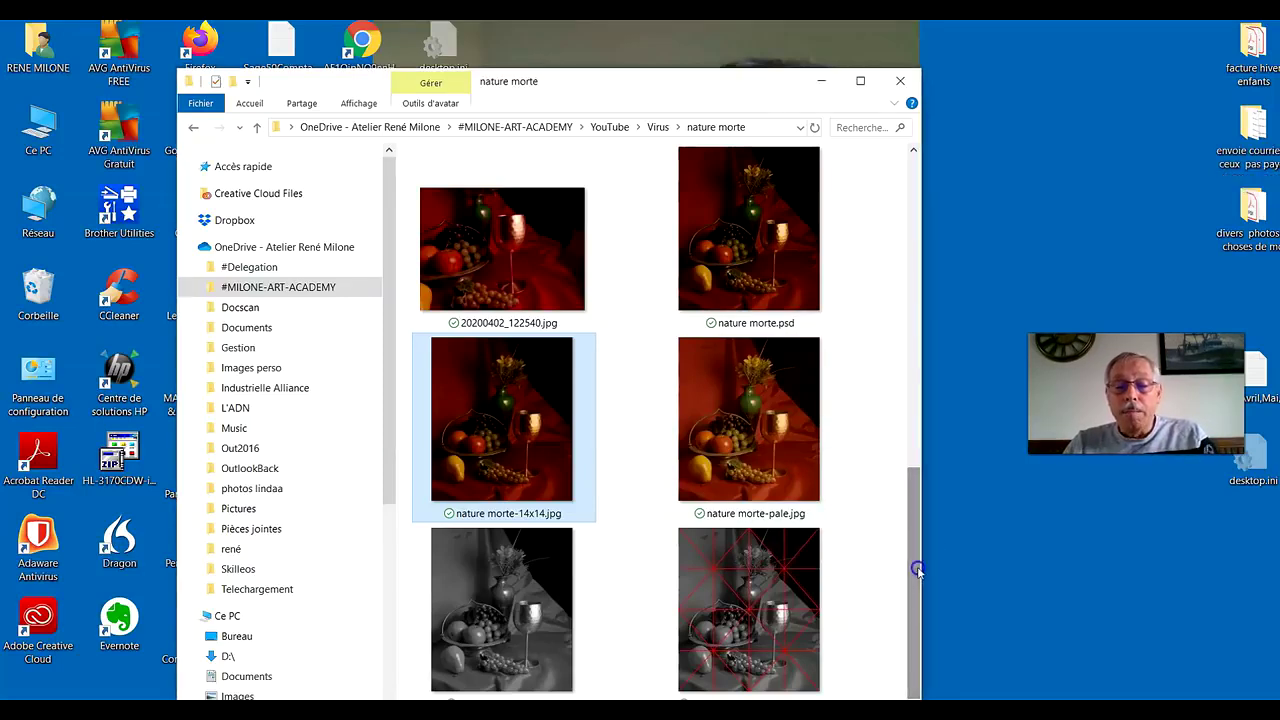
{"action": "left_click", "coordinate": [752, 617]}
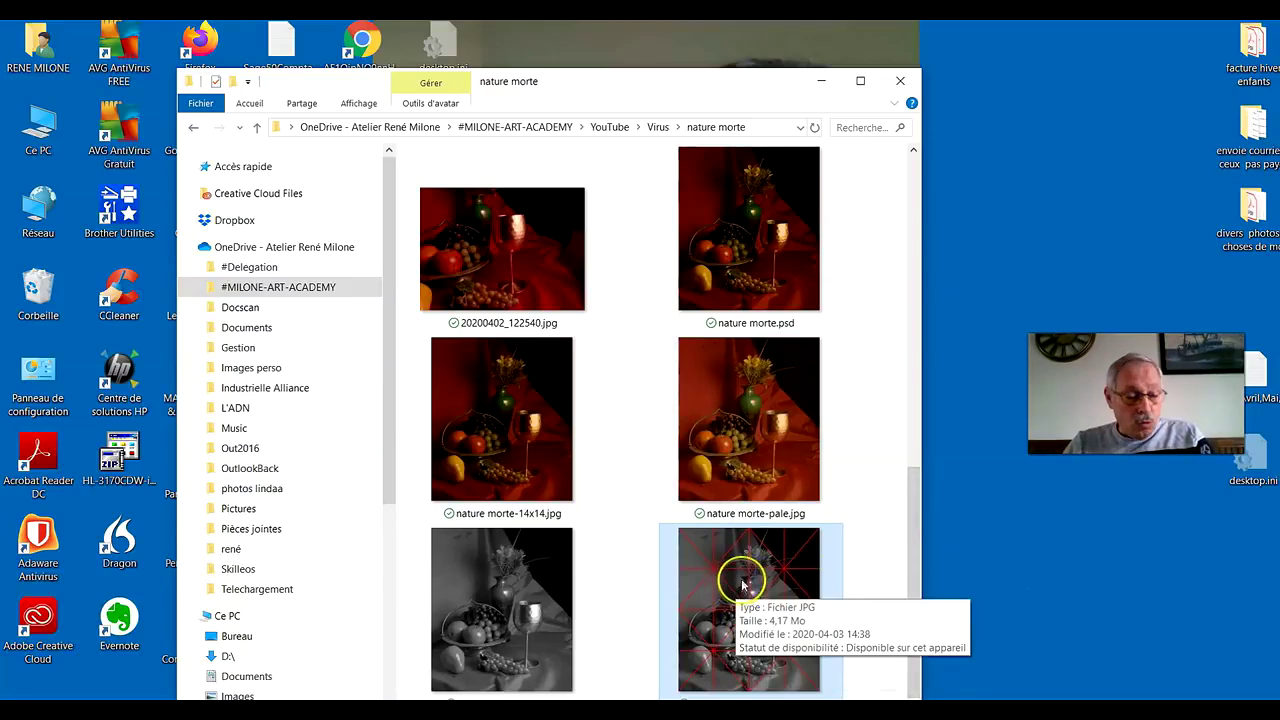
{"action": "left_click", "coordinate": [535, 577], "text": "ctrl"}
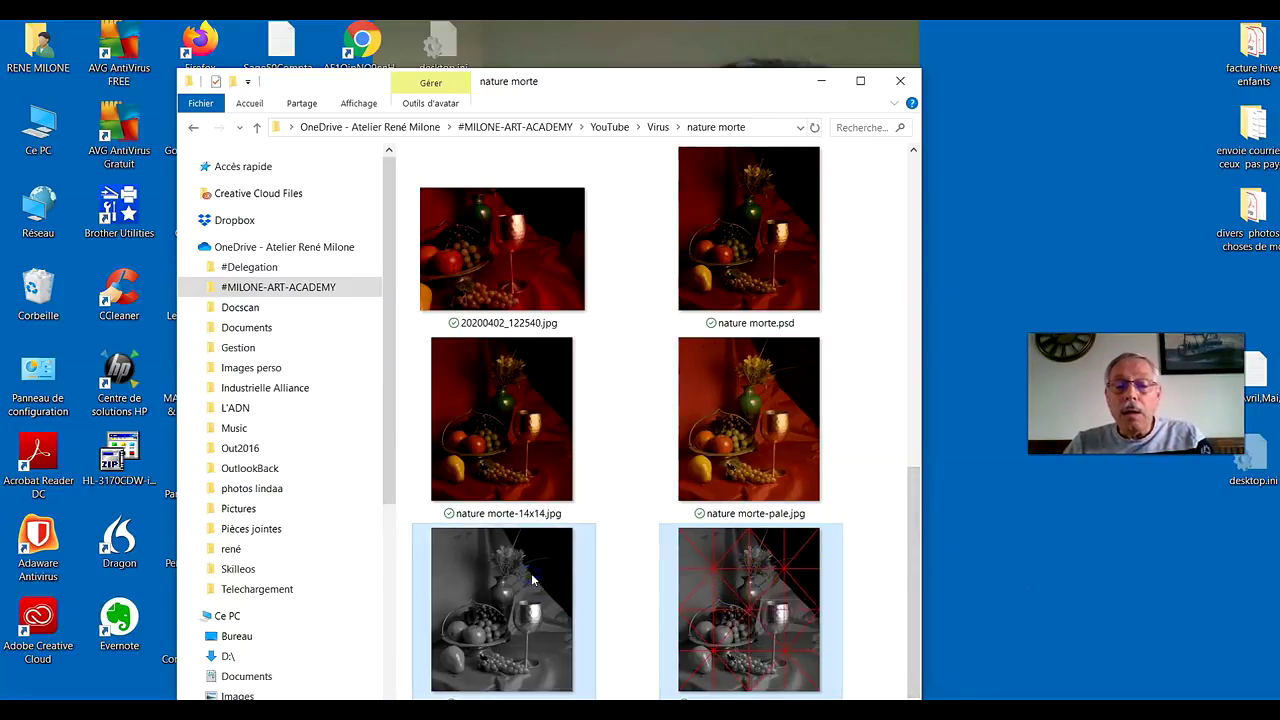
{"action": "left_click", "coordinate": [705, 440], "text": "ctrl"}
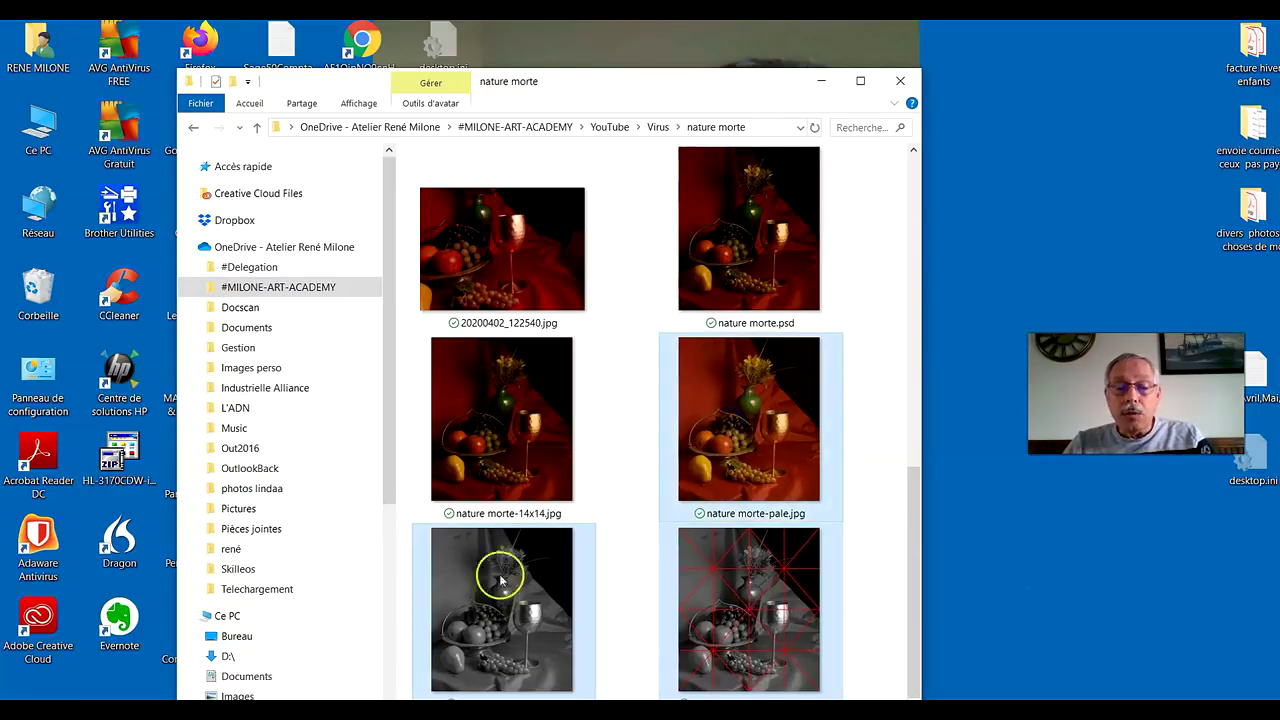
{"action": "right_click", "coordinate": [755, 490]}
{"action": "left_click", "coordinate": [446, 252]}
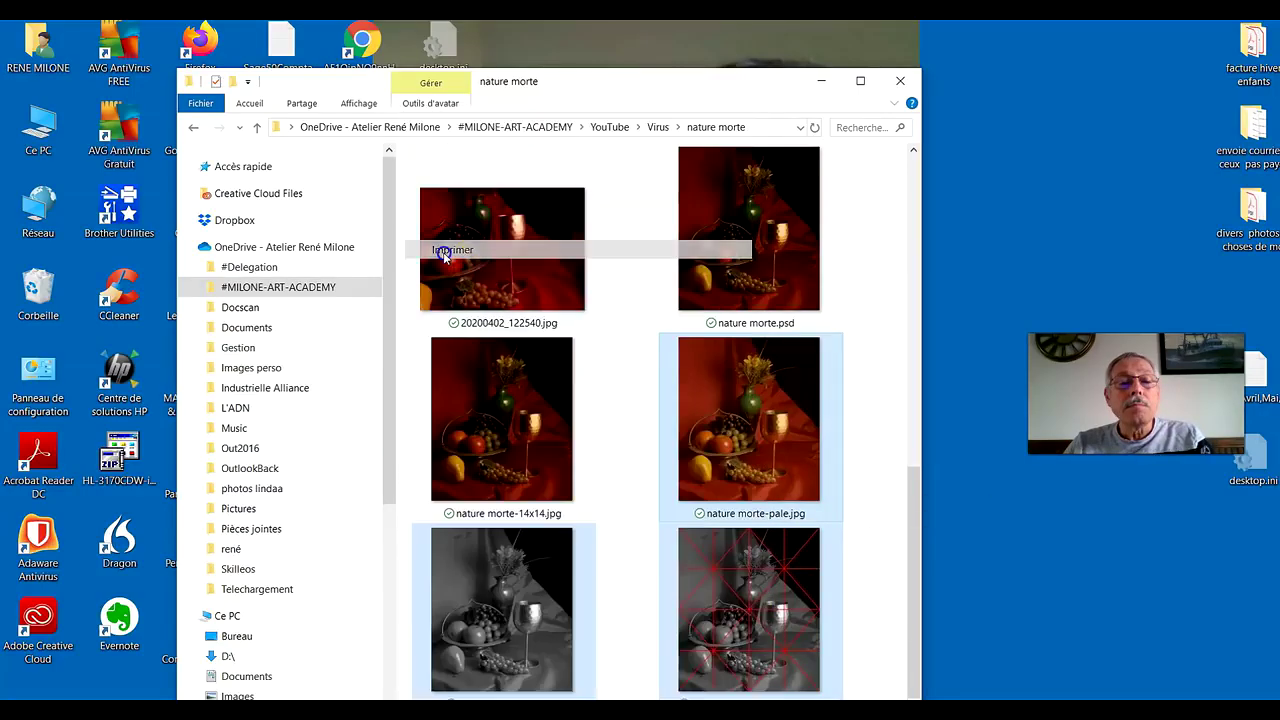
{"action": "left_click", "coordinate": [556, 556]}
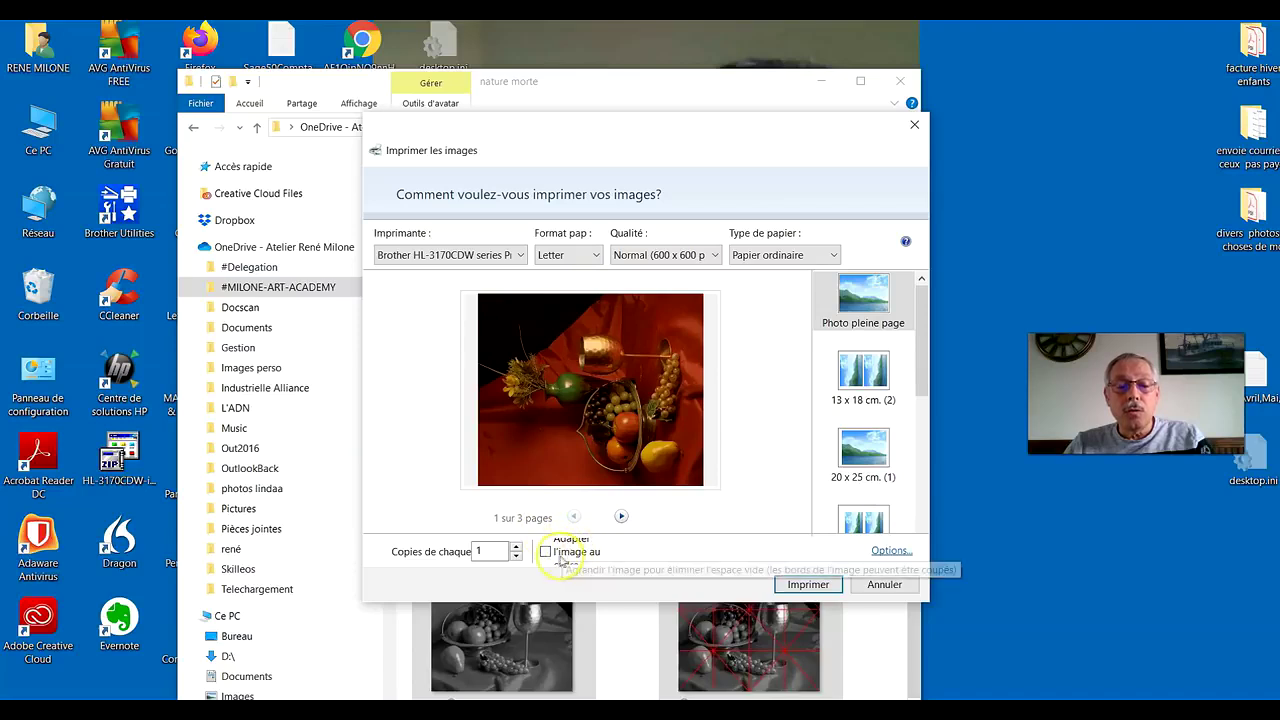
{"action": "left_click", "coordinate": [808, 586]}
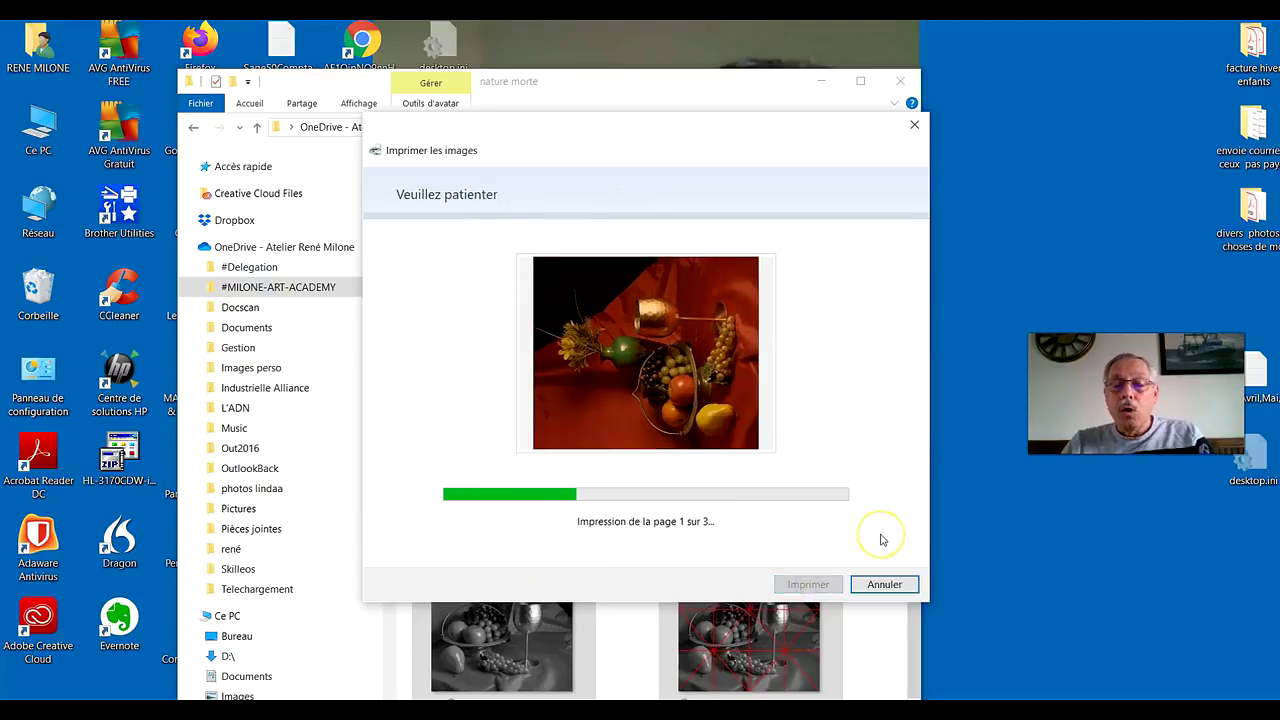